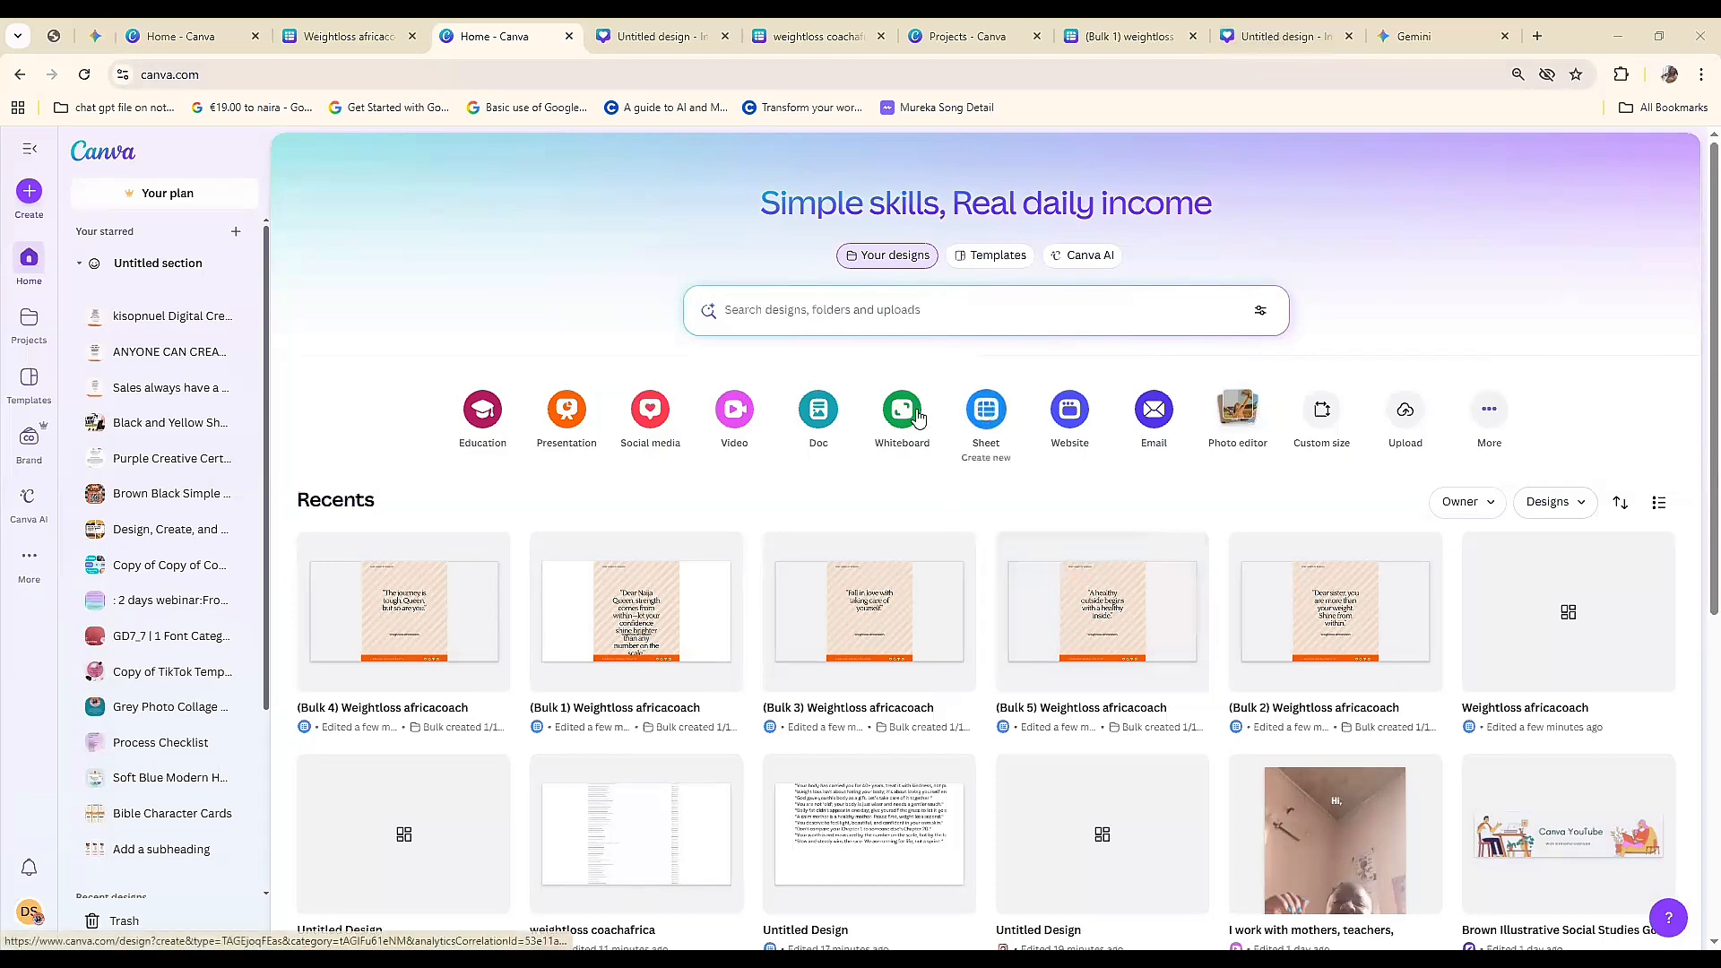
Start a new Instagram Post (4:5) design from the Social media options.
click(650, 431)
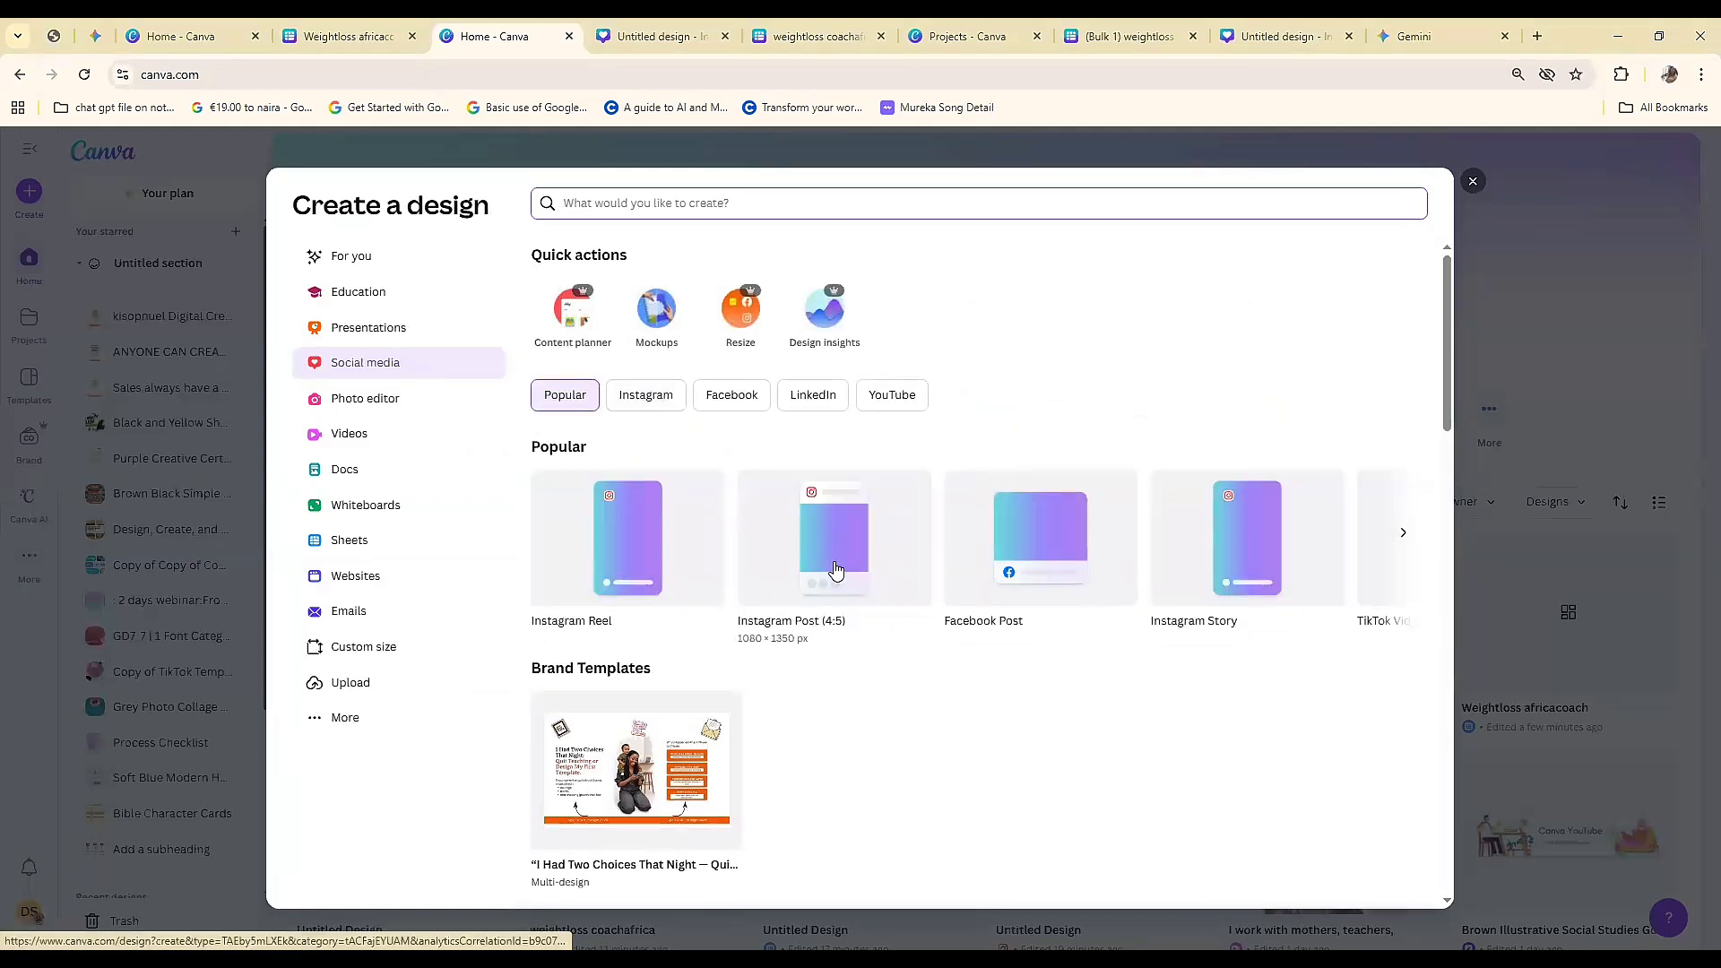
click(834, 563)
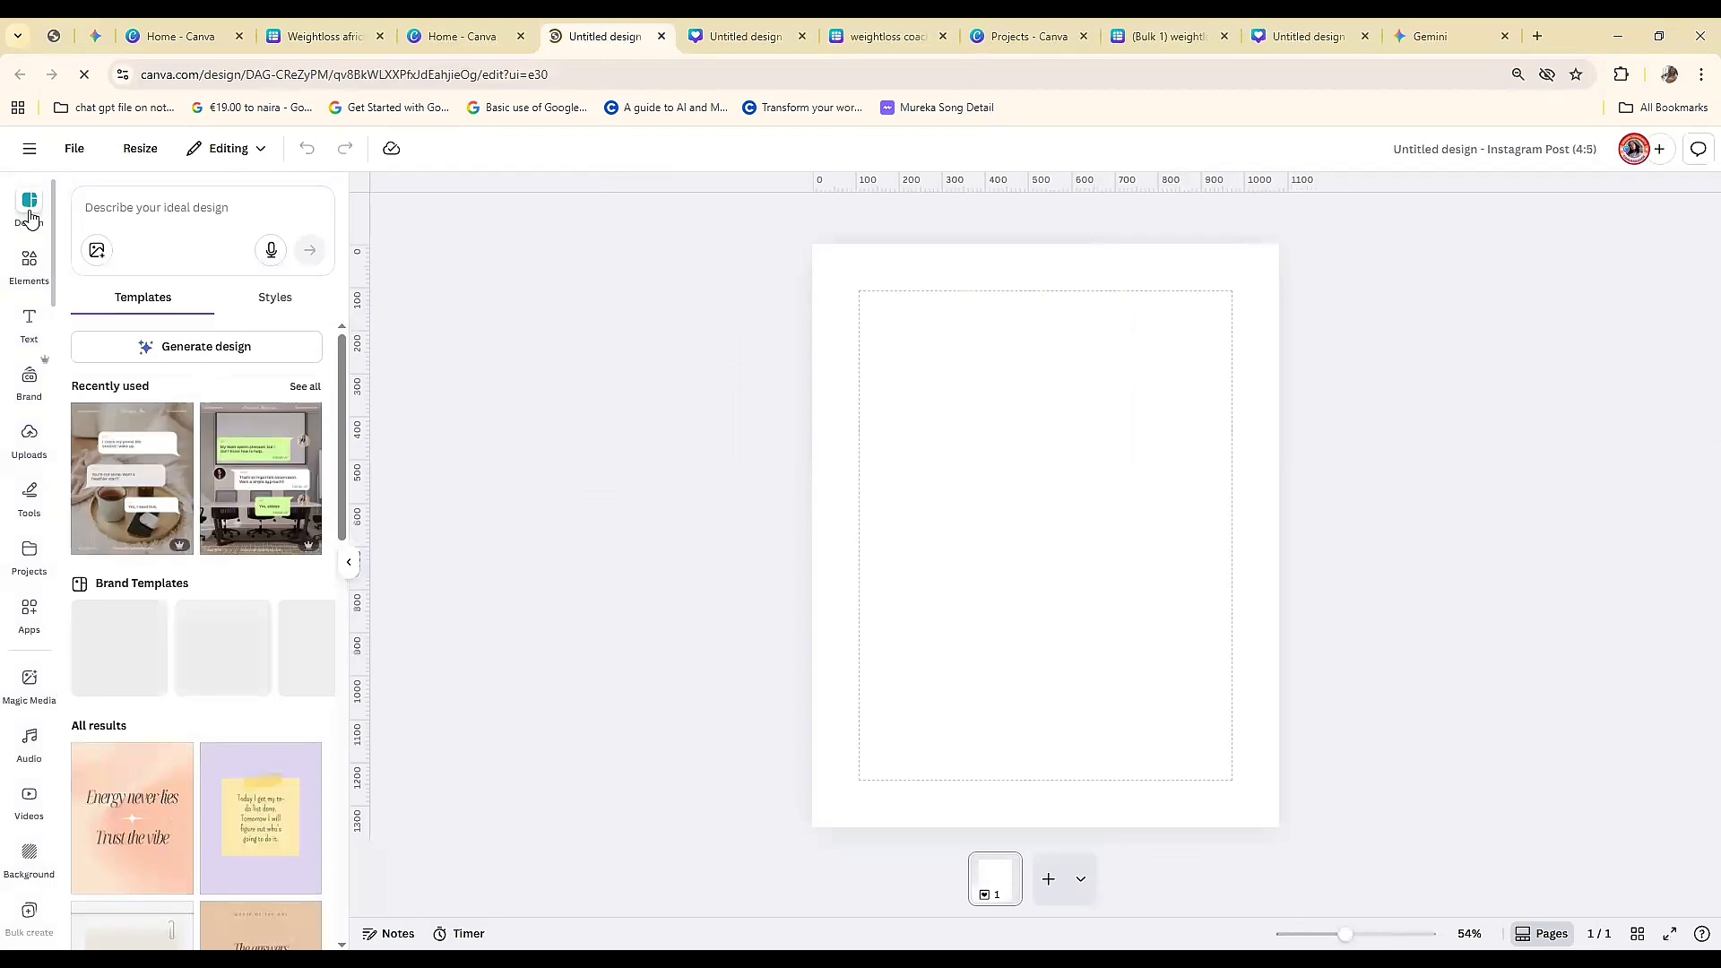
Search templates for 'inspirational quotes' and scroll through the quote post results.
click(158, 208)
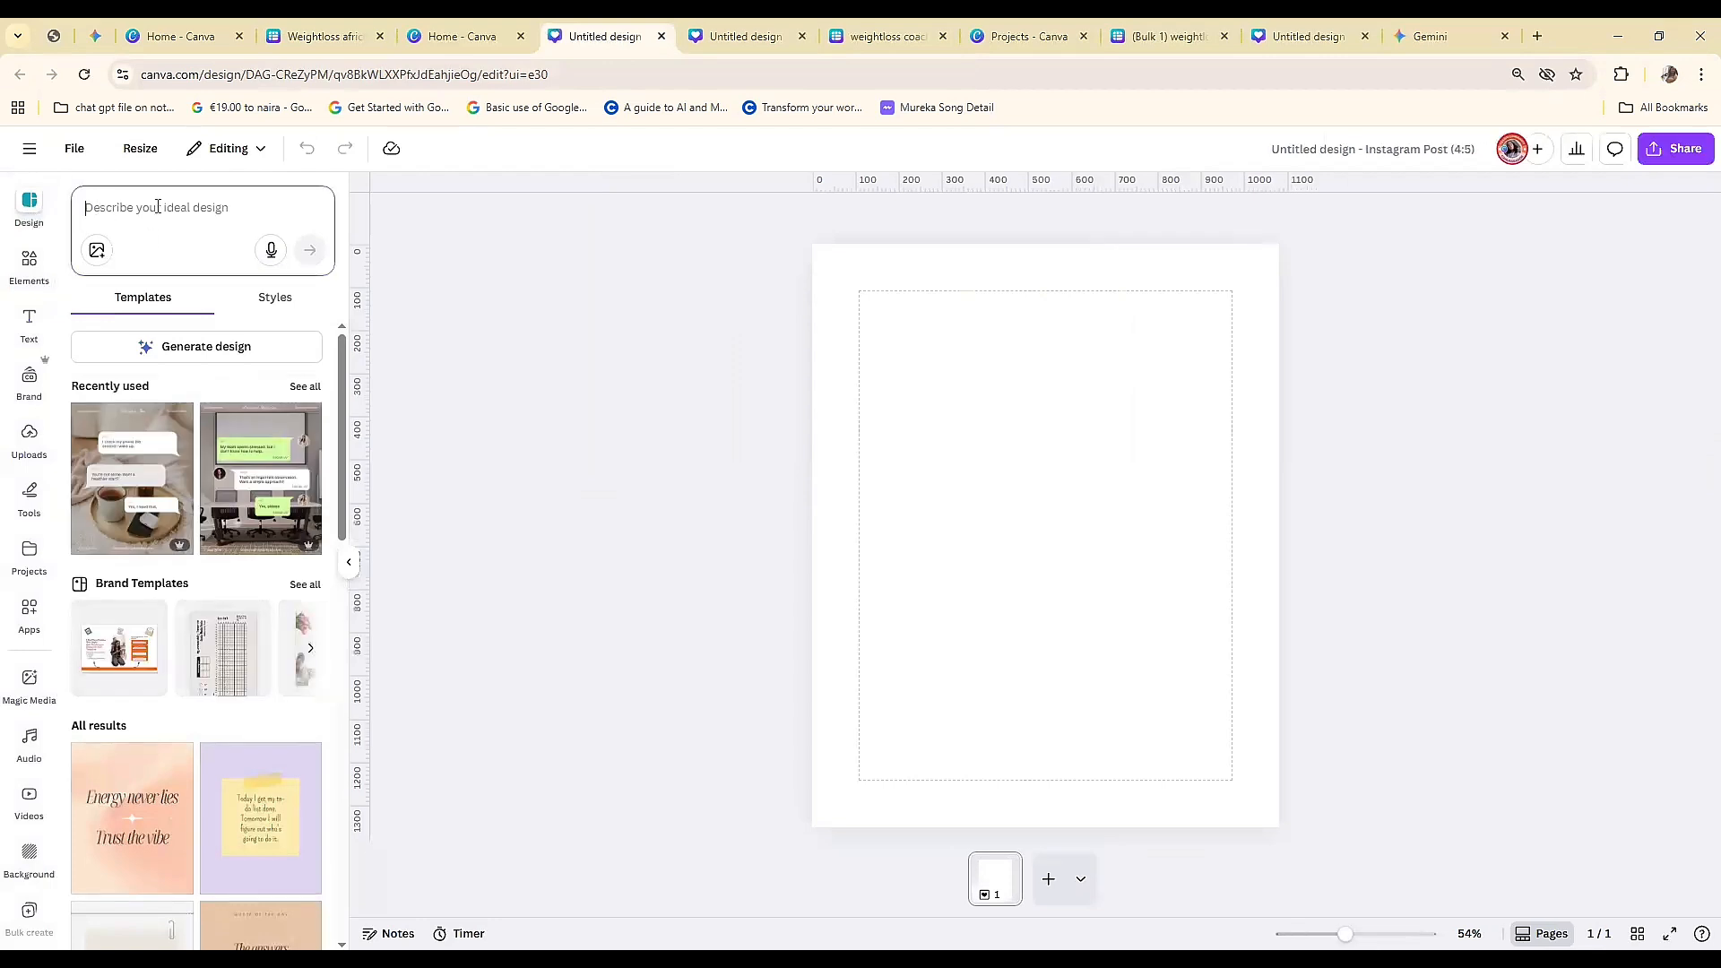
text(ins)
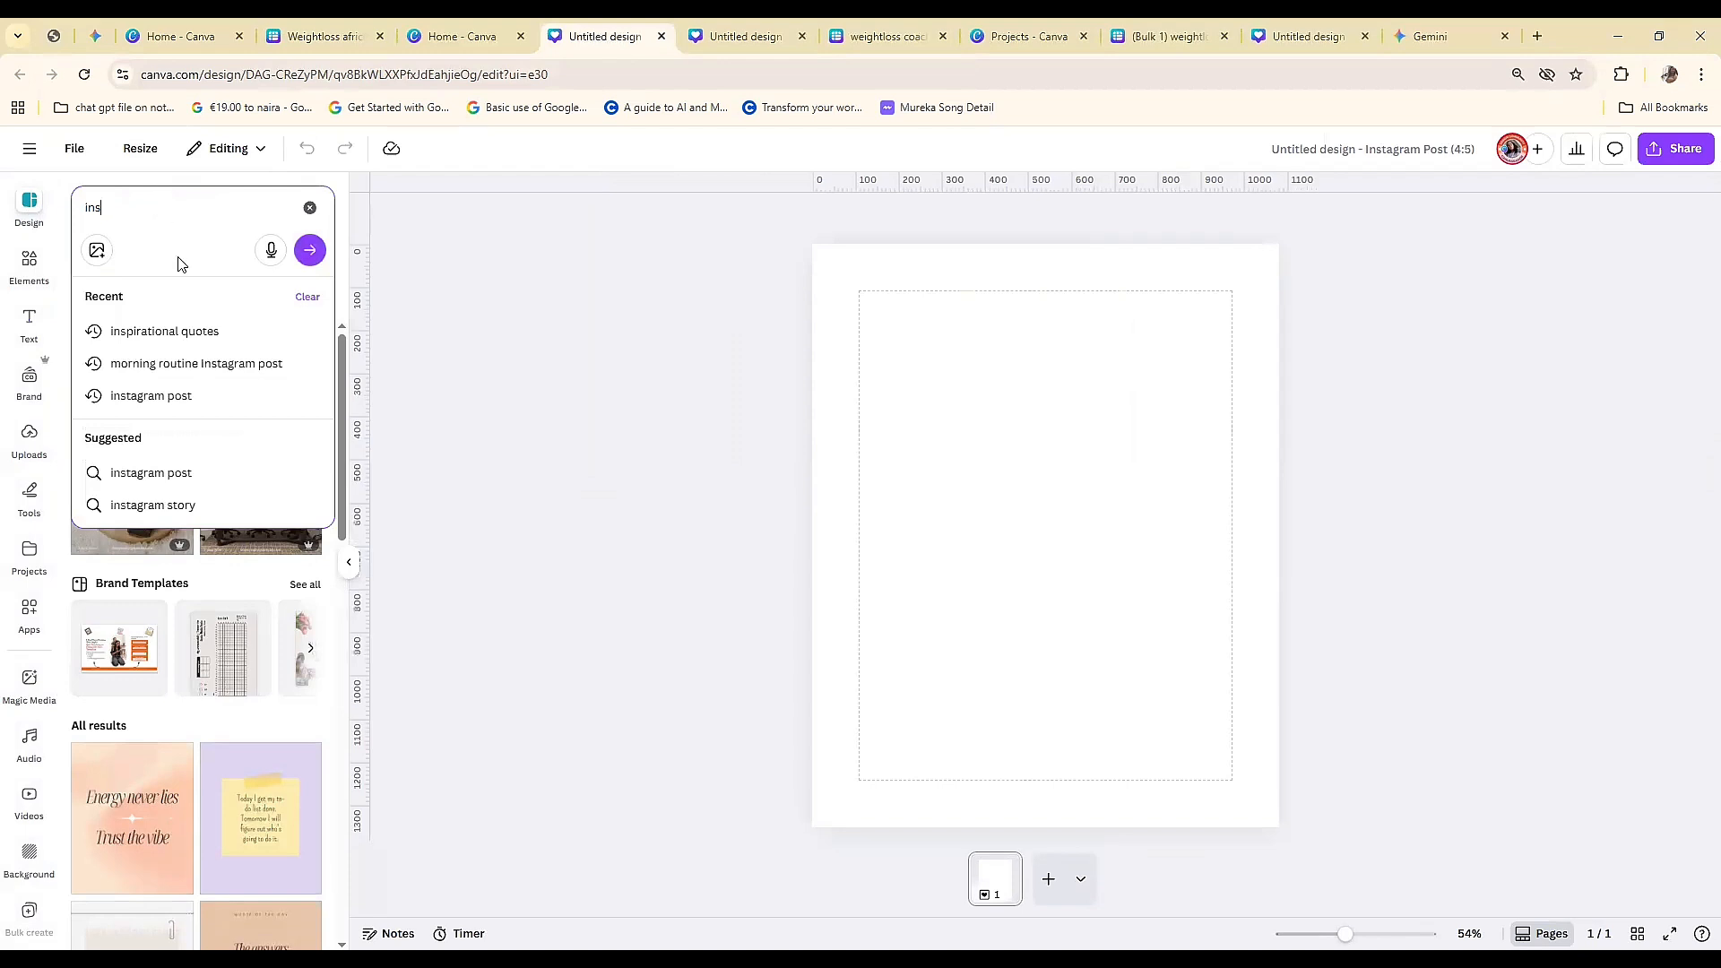
click(205, 333)
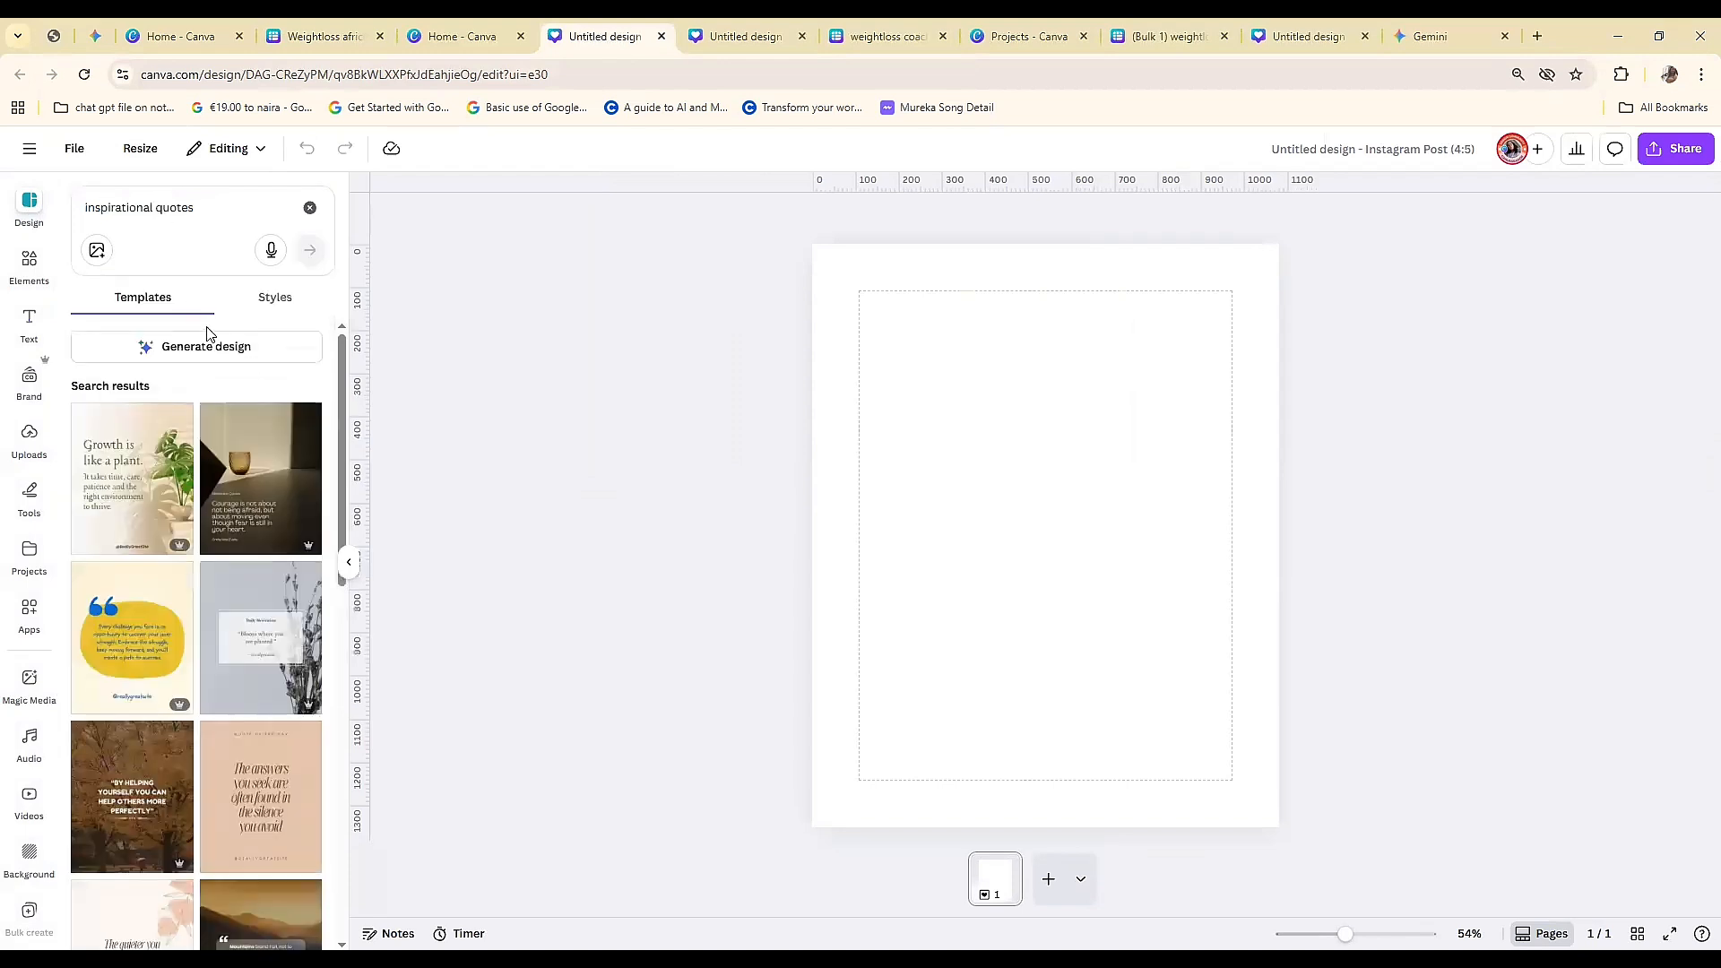
drag(344, 439, 347, 695)
scroll(345, 692, down, 2)
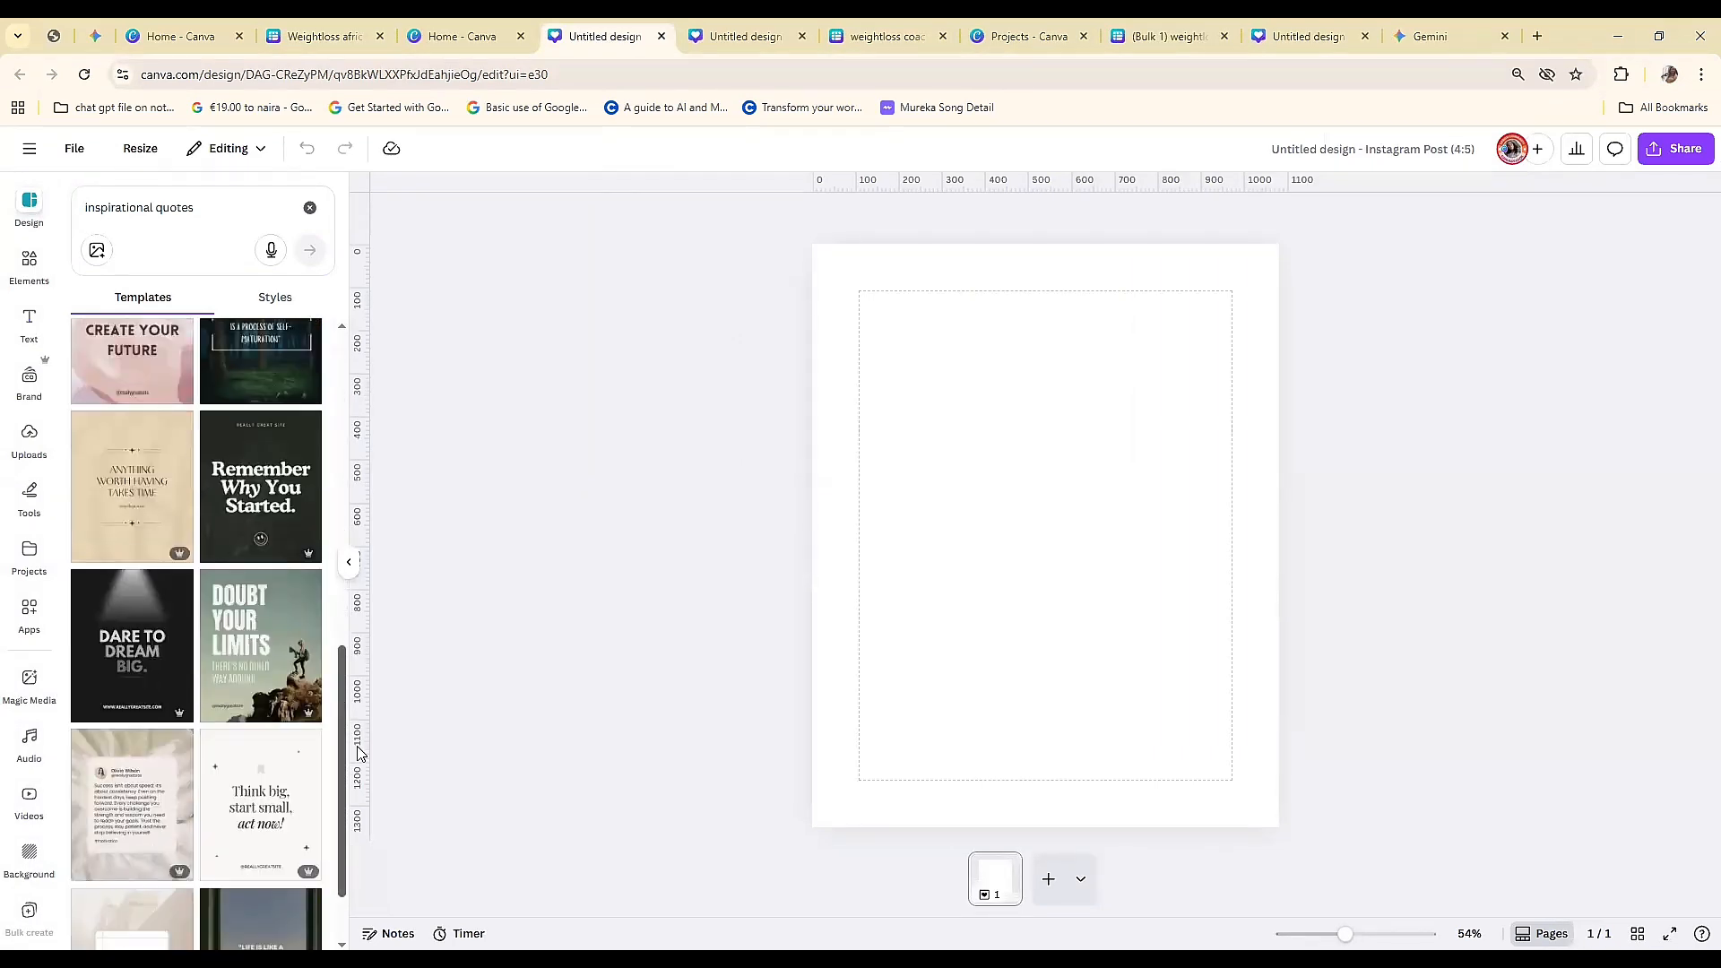
scroll(340, 690, down, 4)
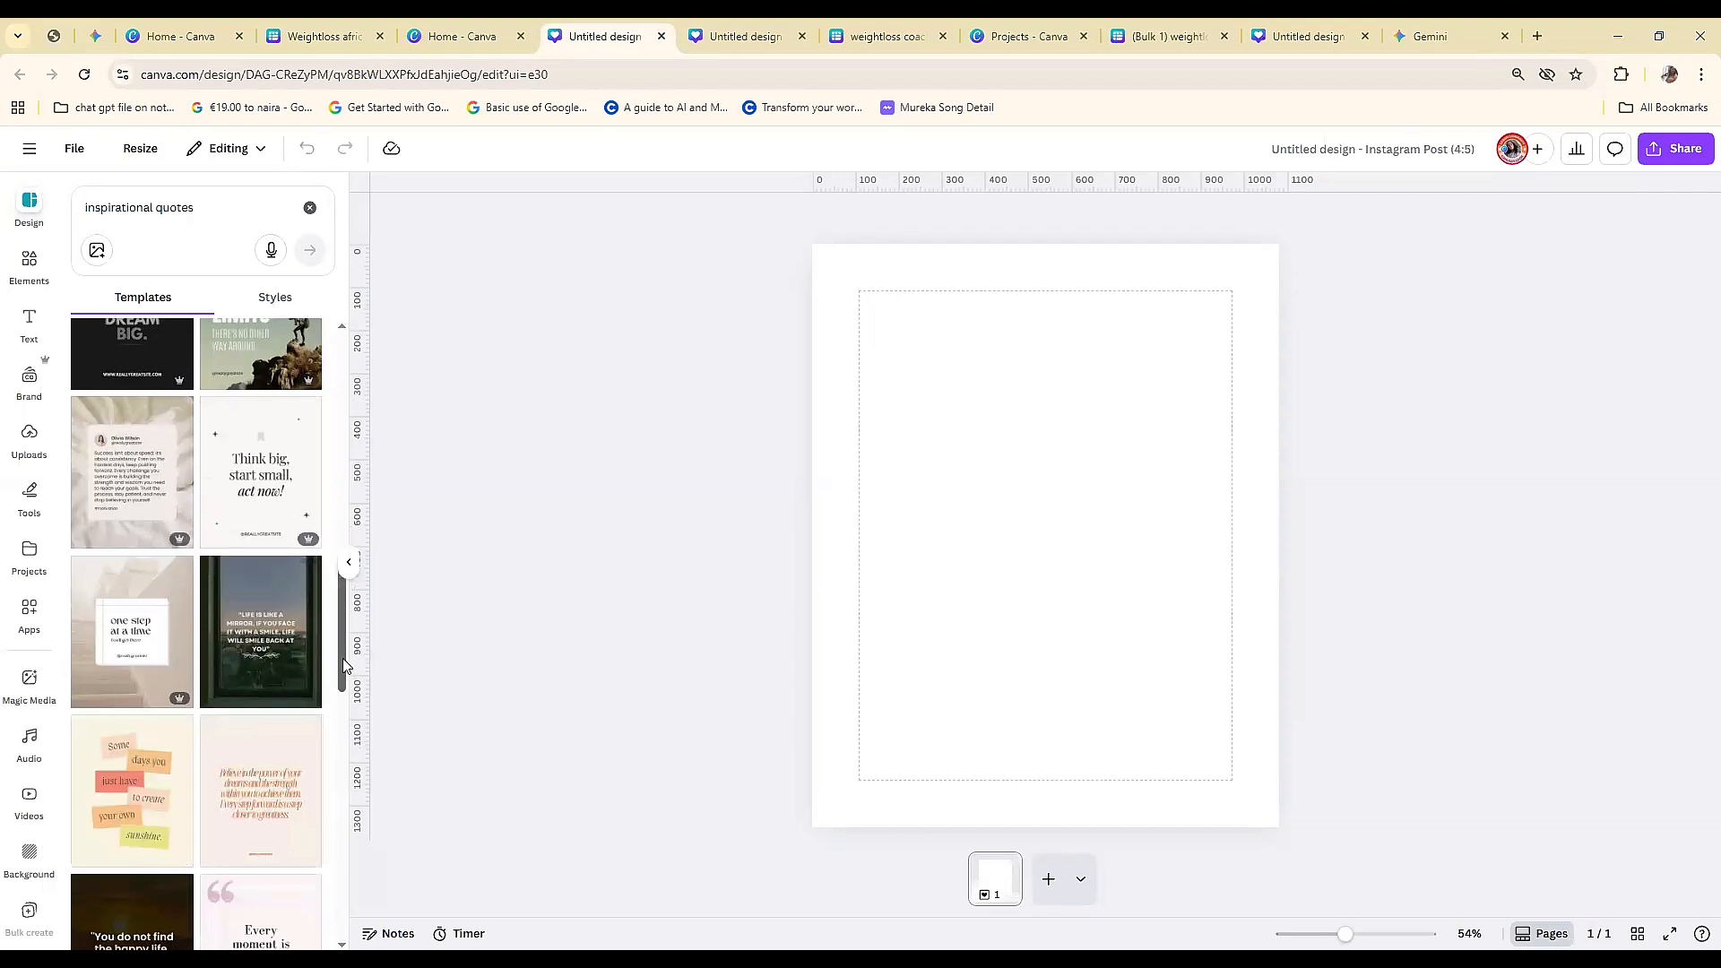
scroll(346, 698, down, 6)
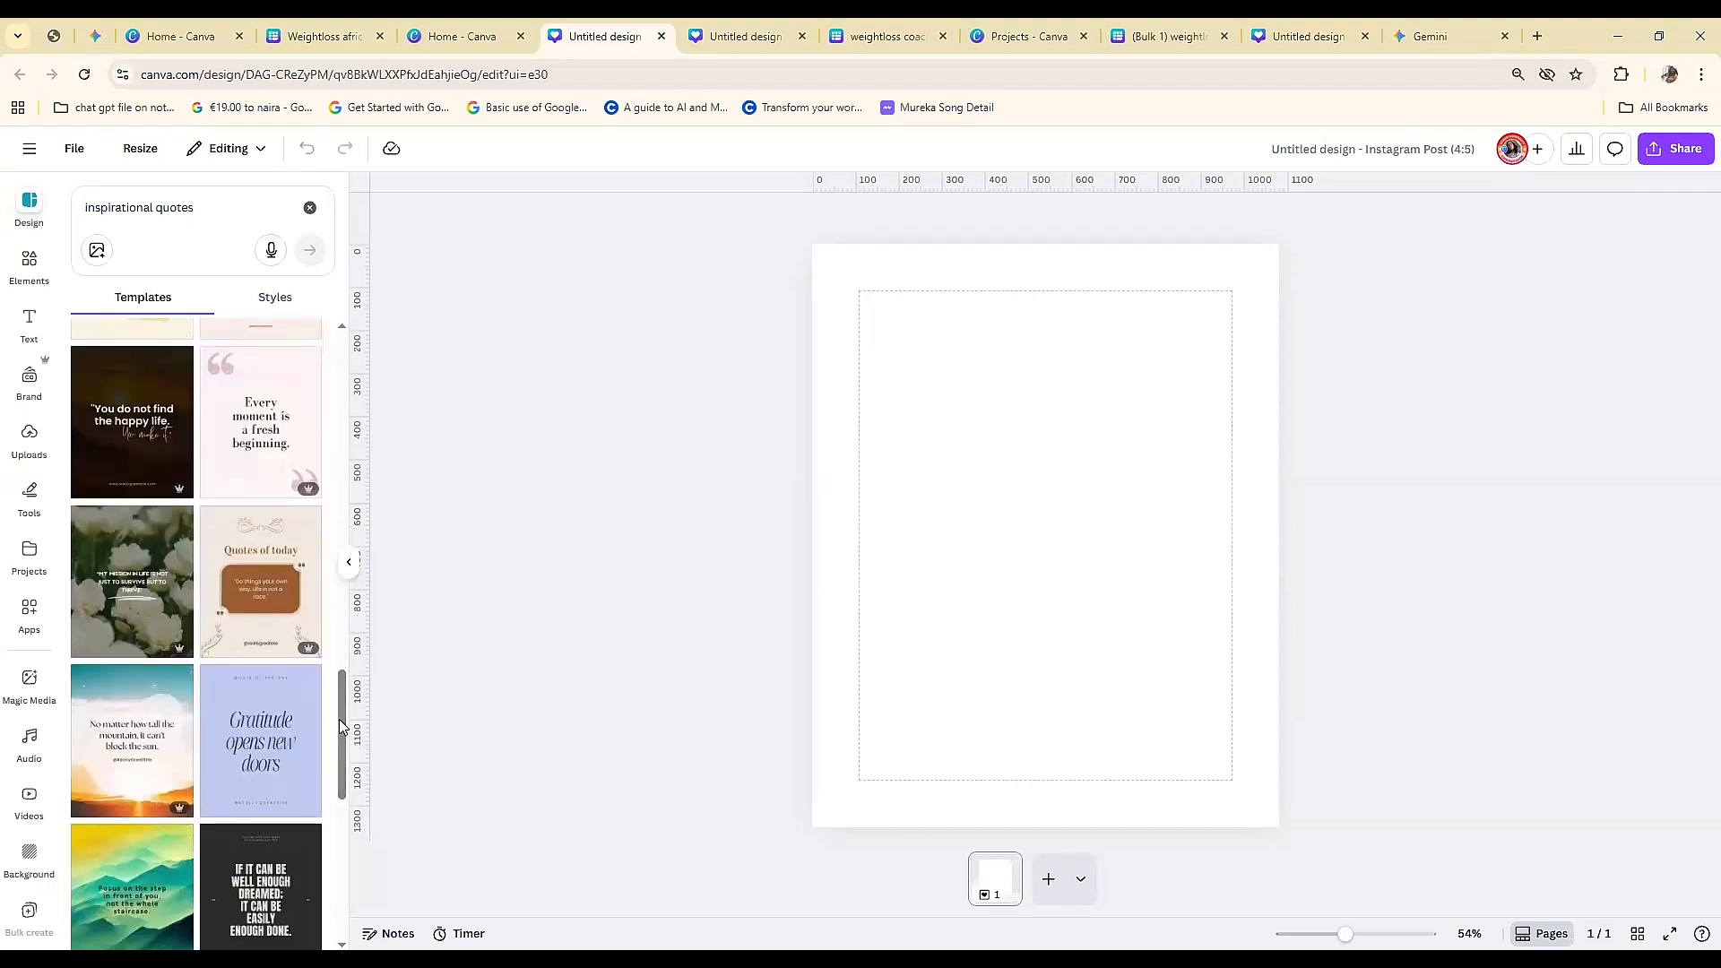
Apply the Mountain Sun quote template and find images similar to its background photo.
click(135, 764)
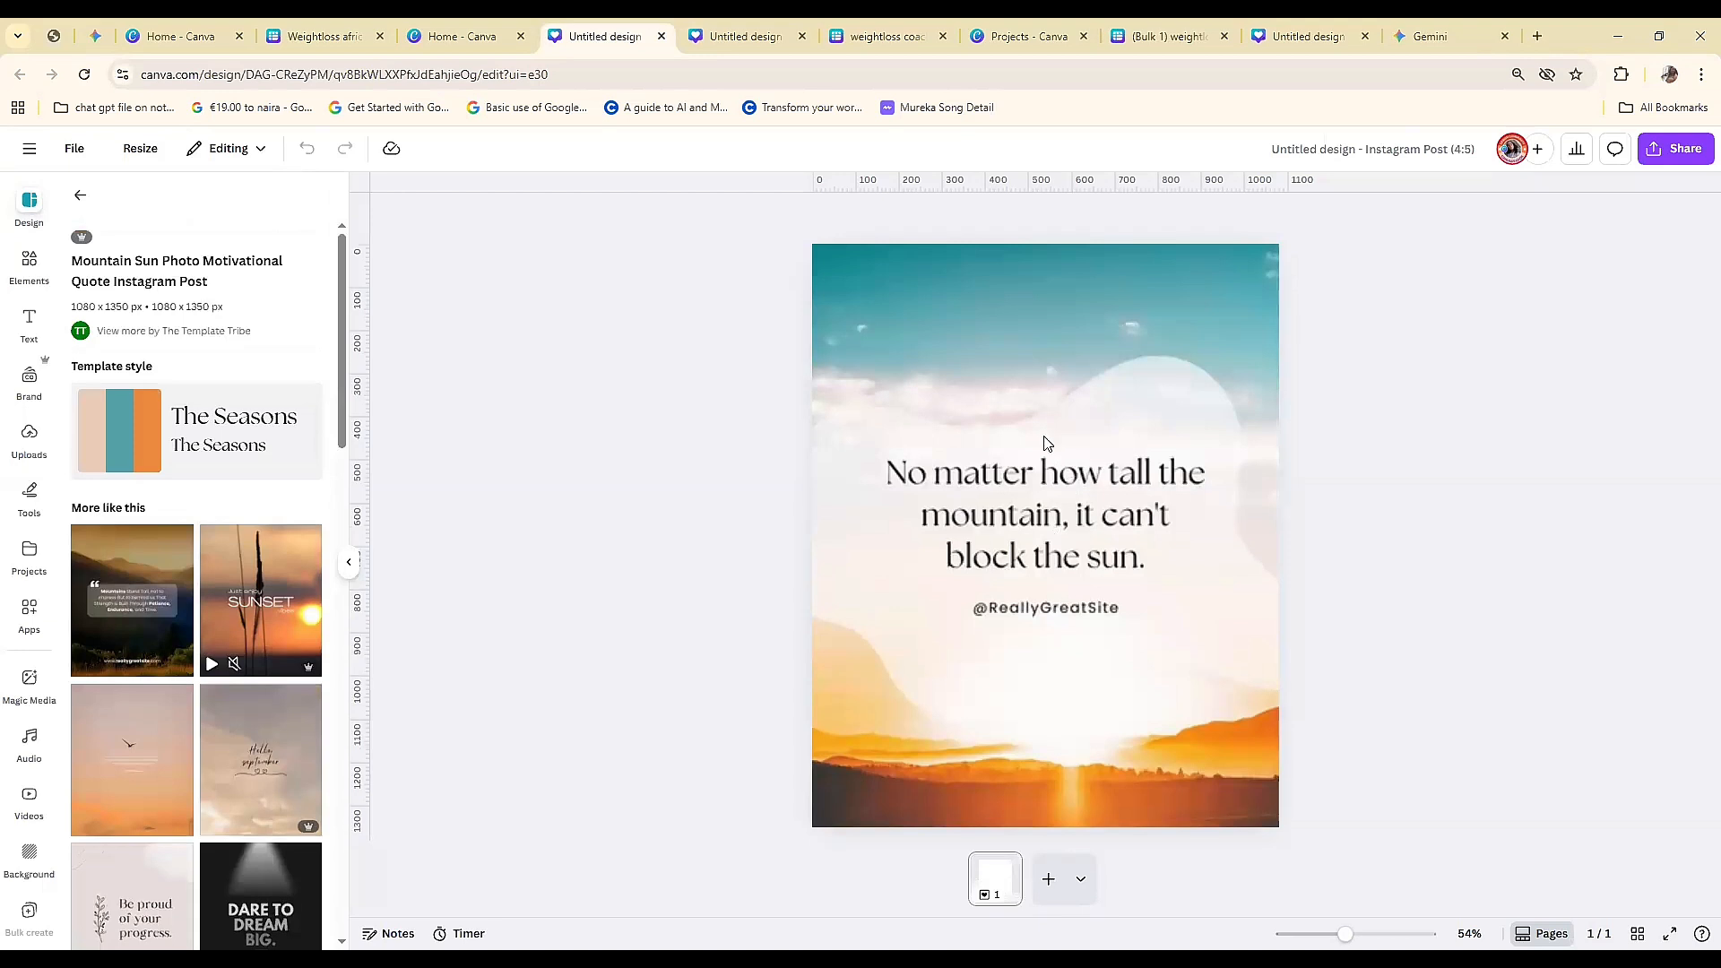
click(1001, 362)
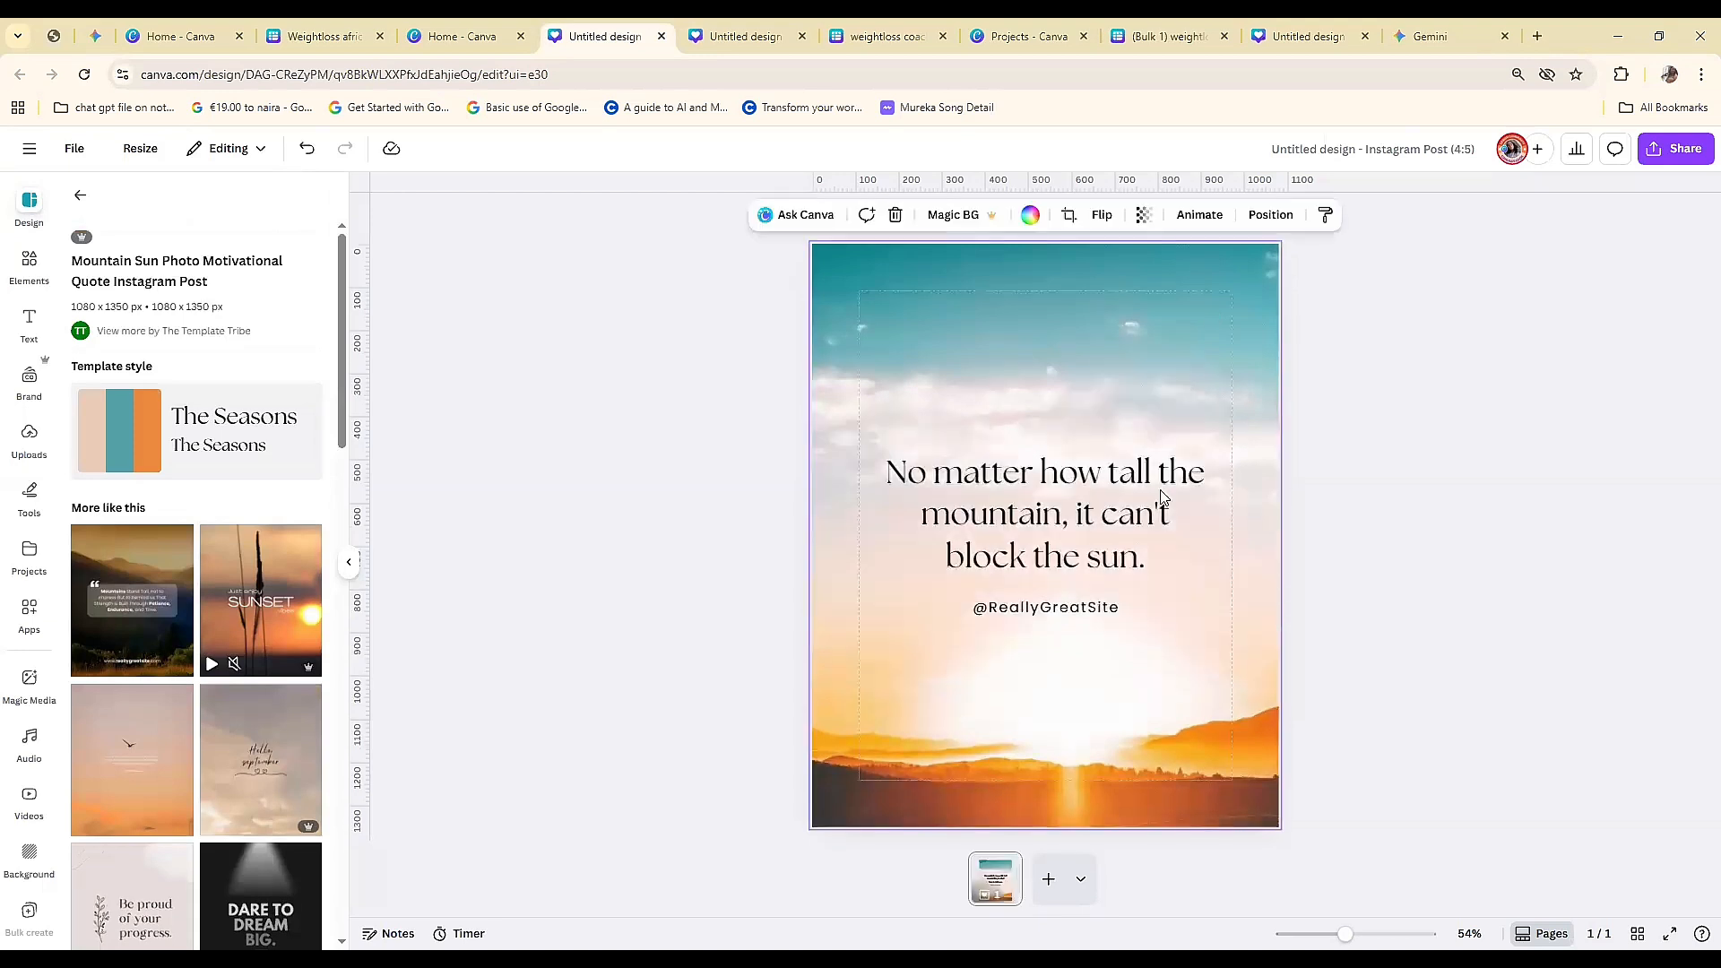
right_click(1036, 277)
click(1009, 270)
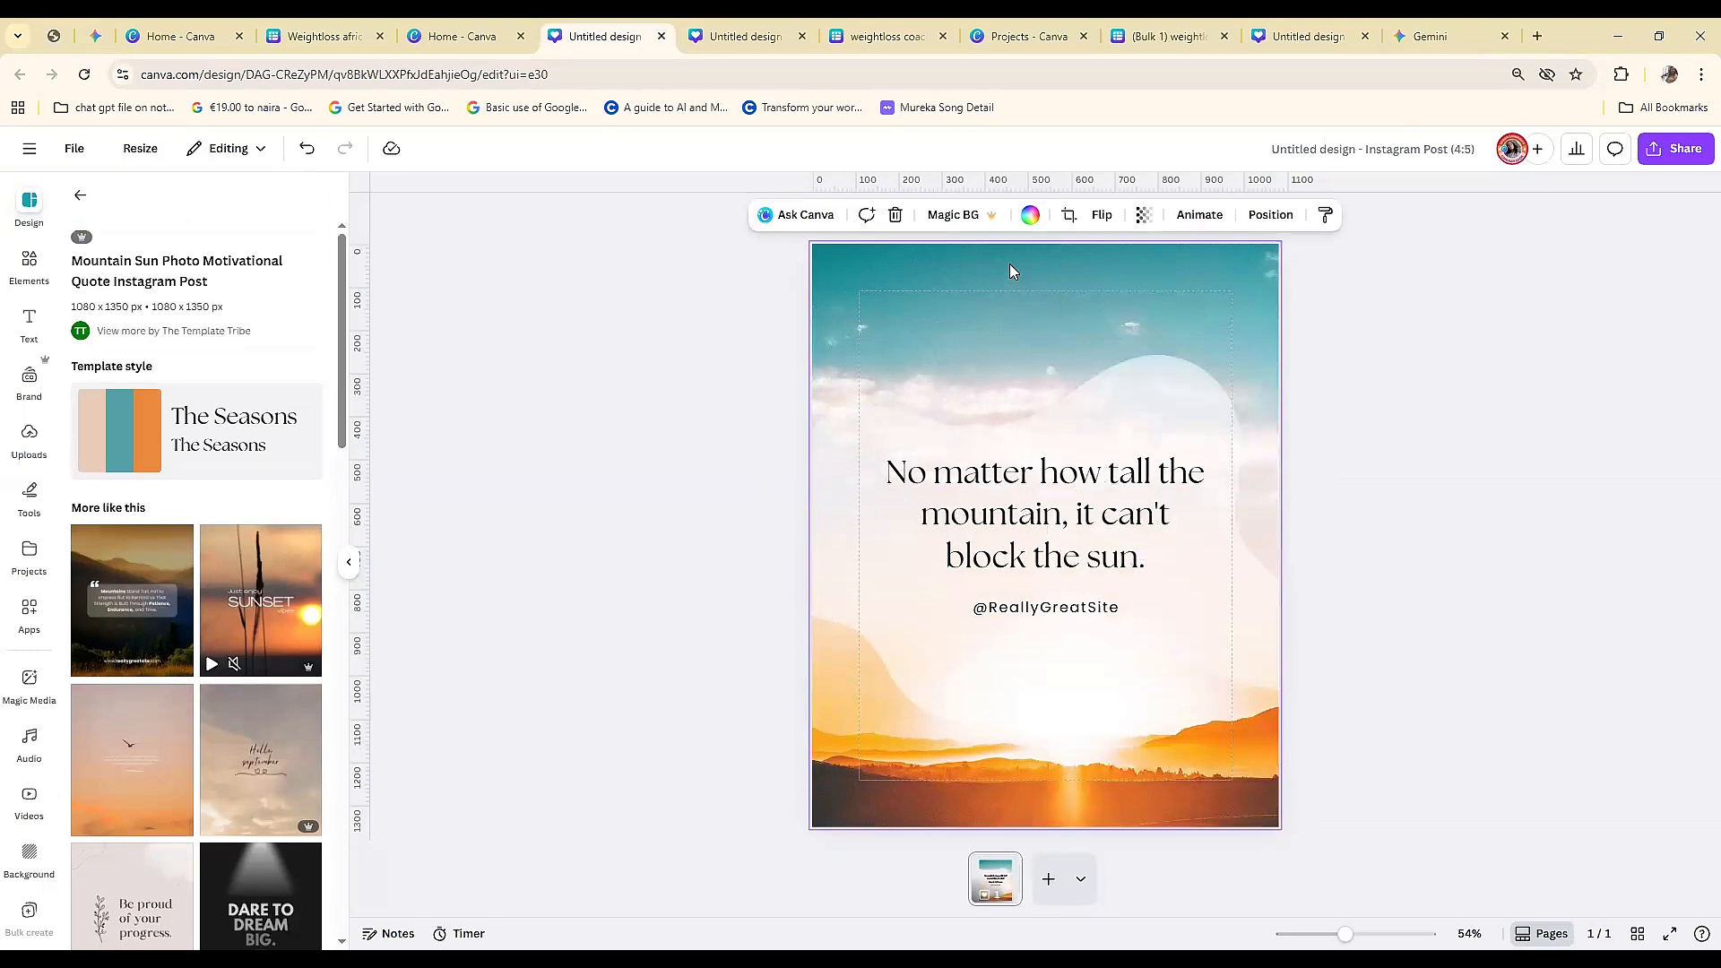
right_click(1010, 263)
click(1131, 773)
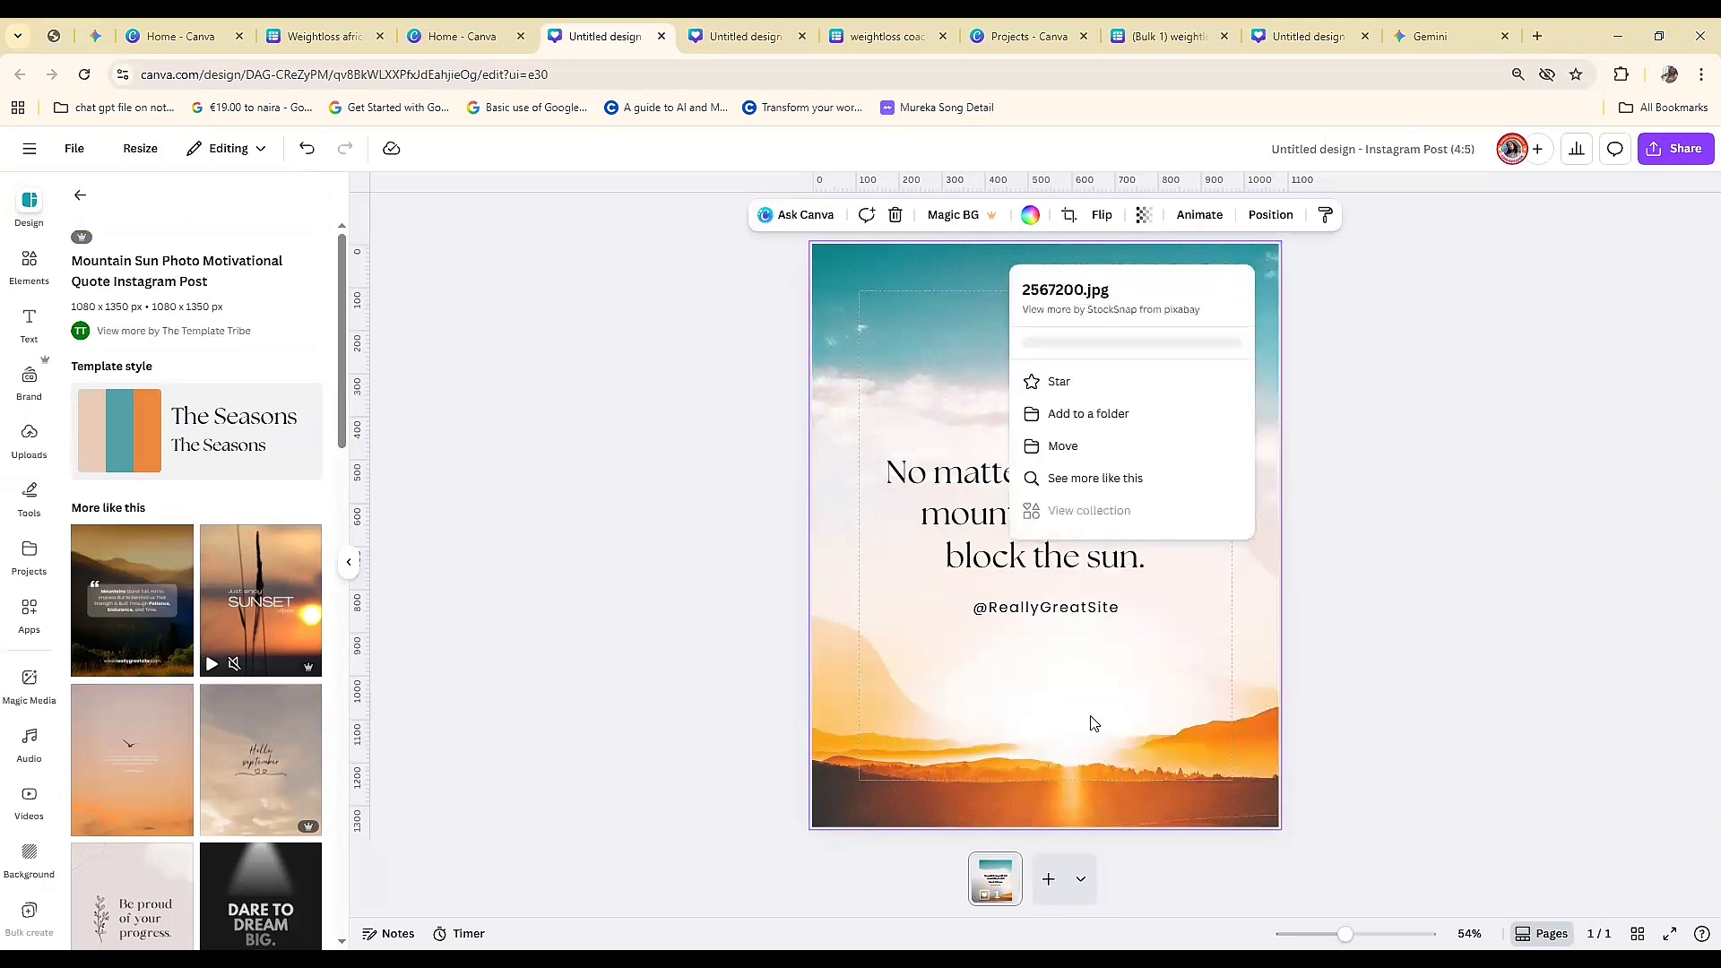
click(1093, 534)
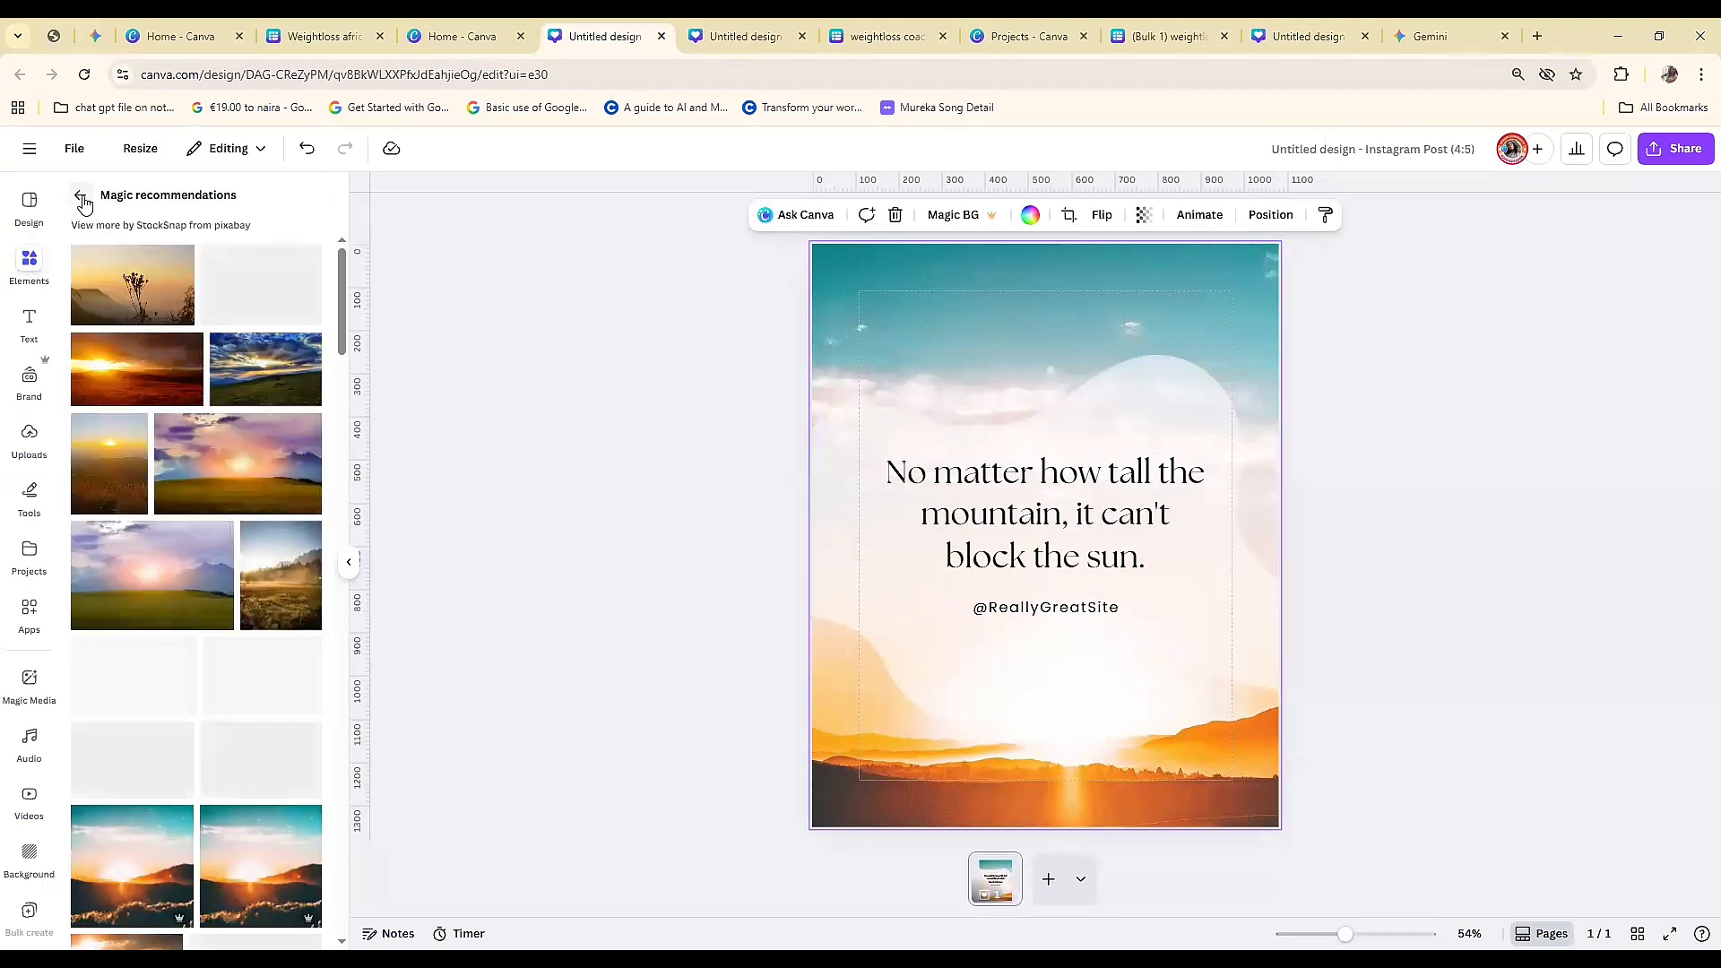
Add the golden sunset-over-grass photo and make it the page background.
click(123, 470)
right_click(1031, 314)
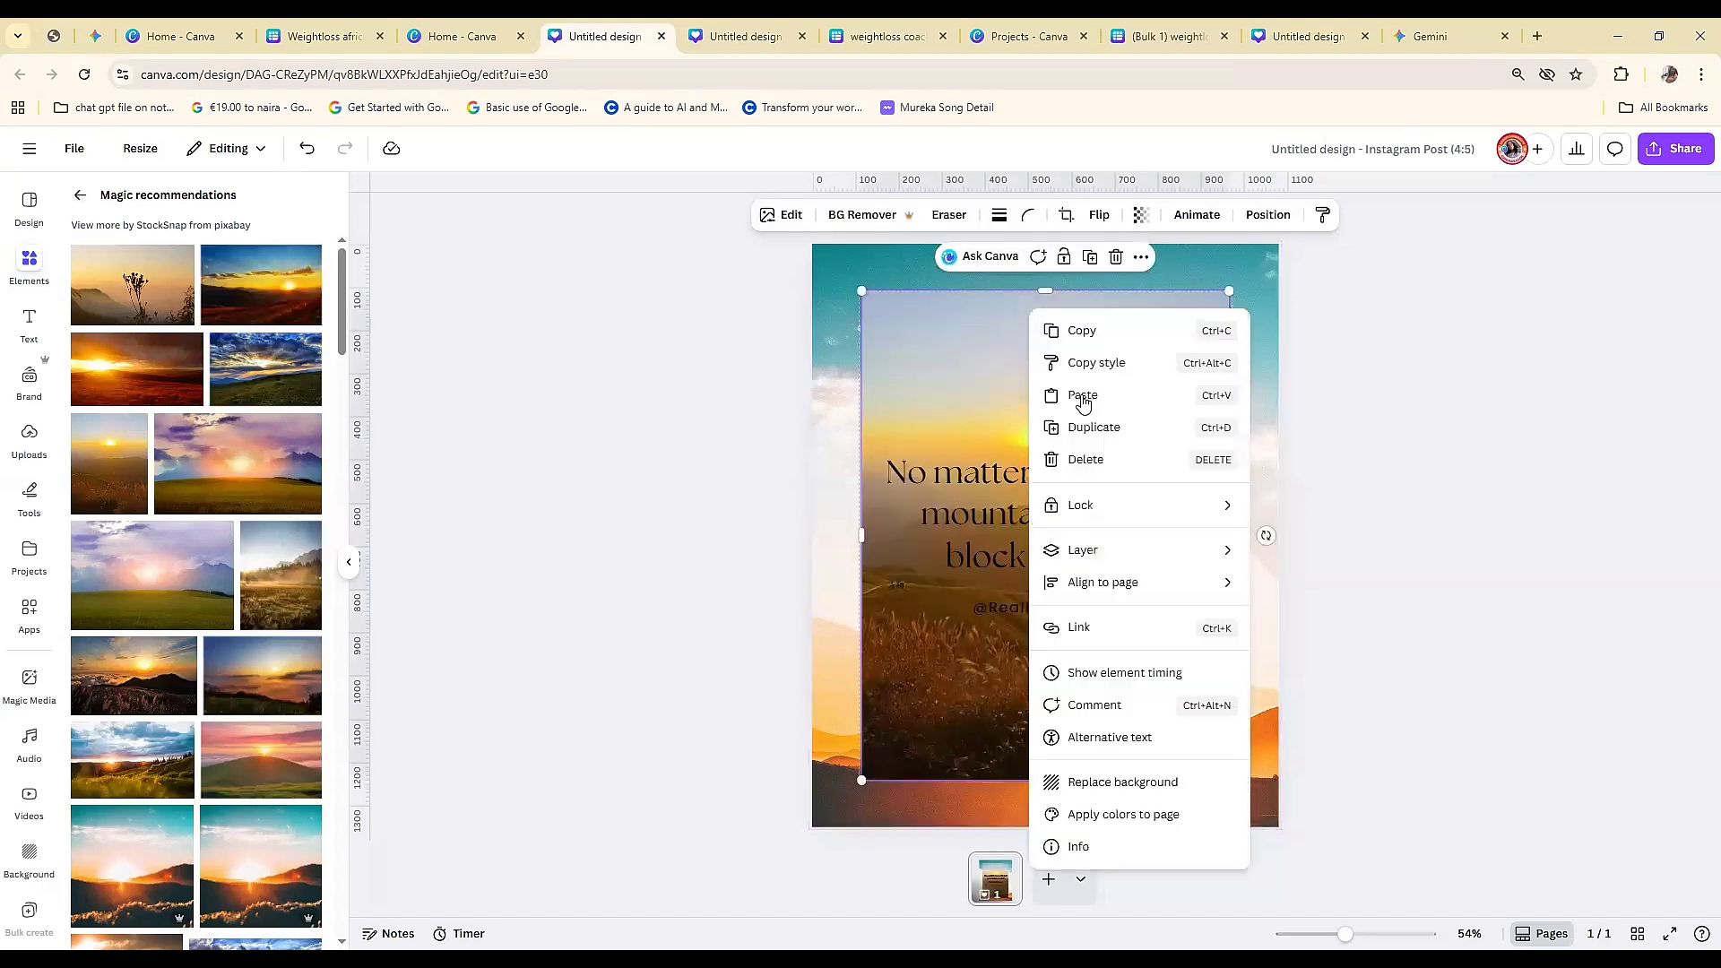
click(1134, 783)
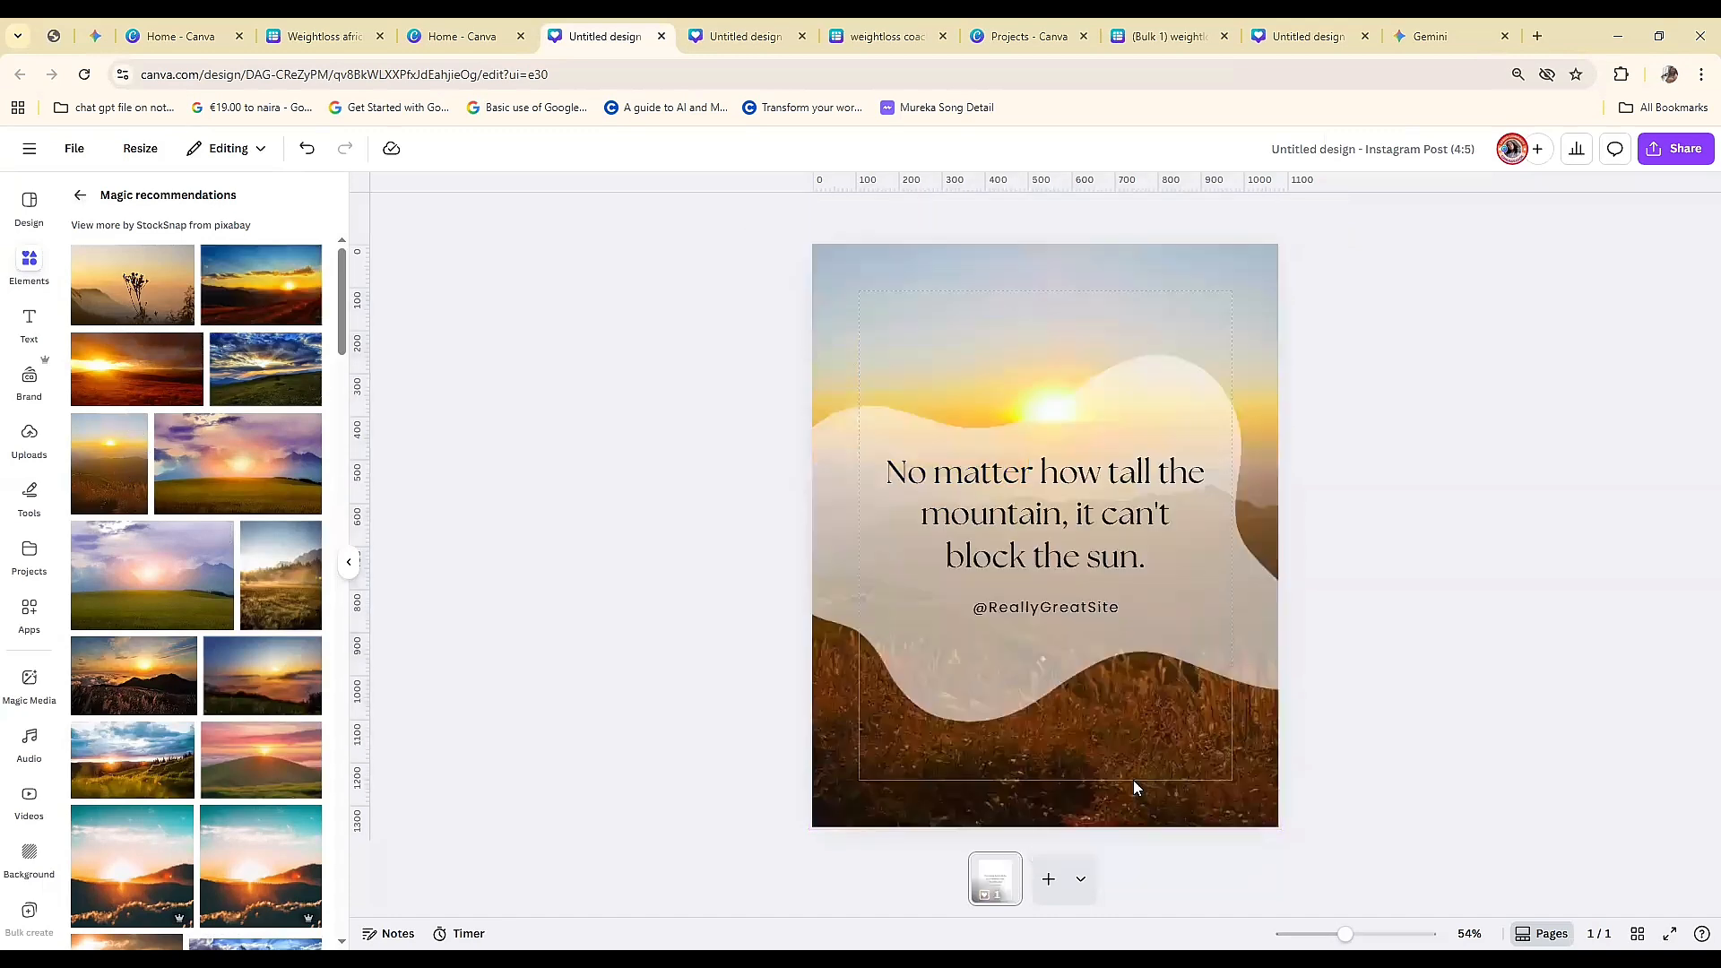
click(80, 197)
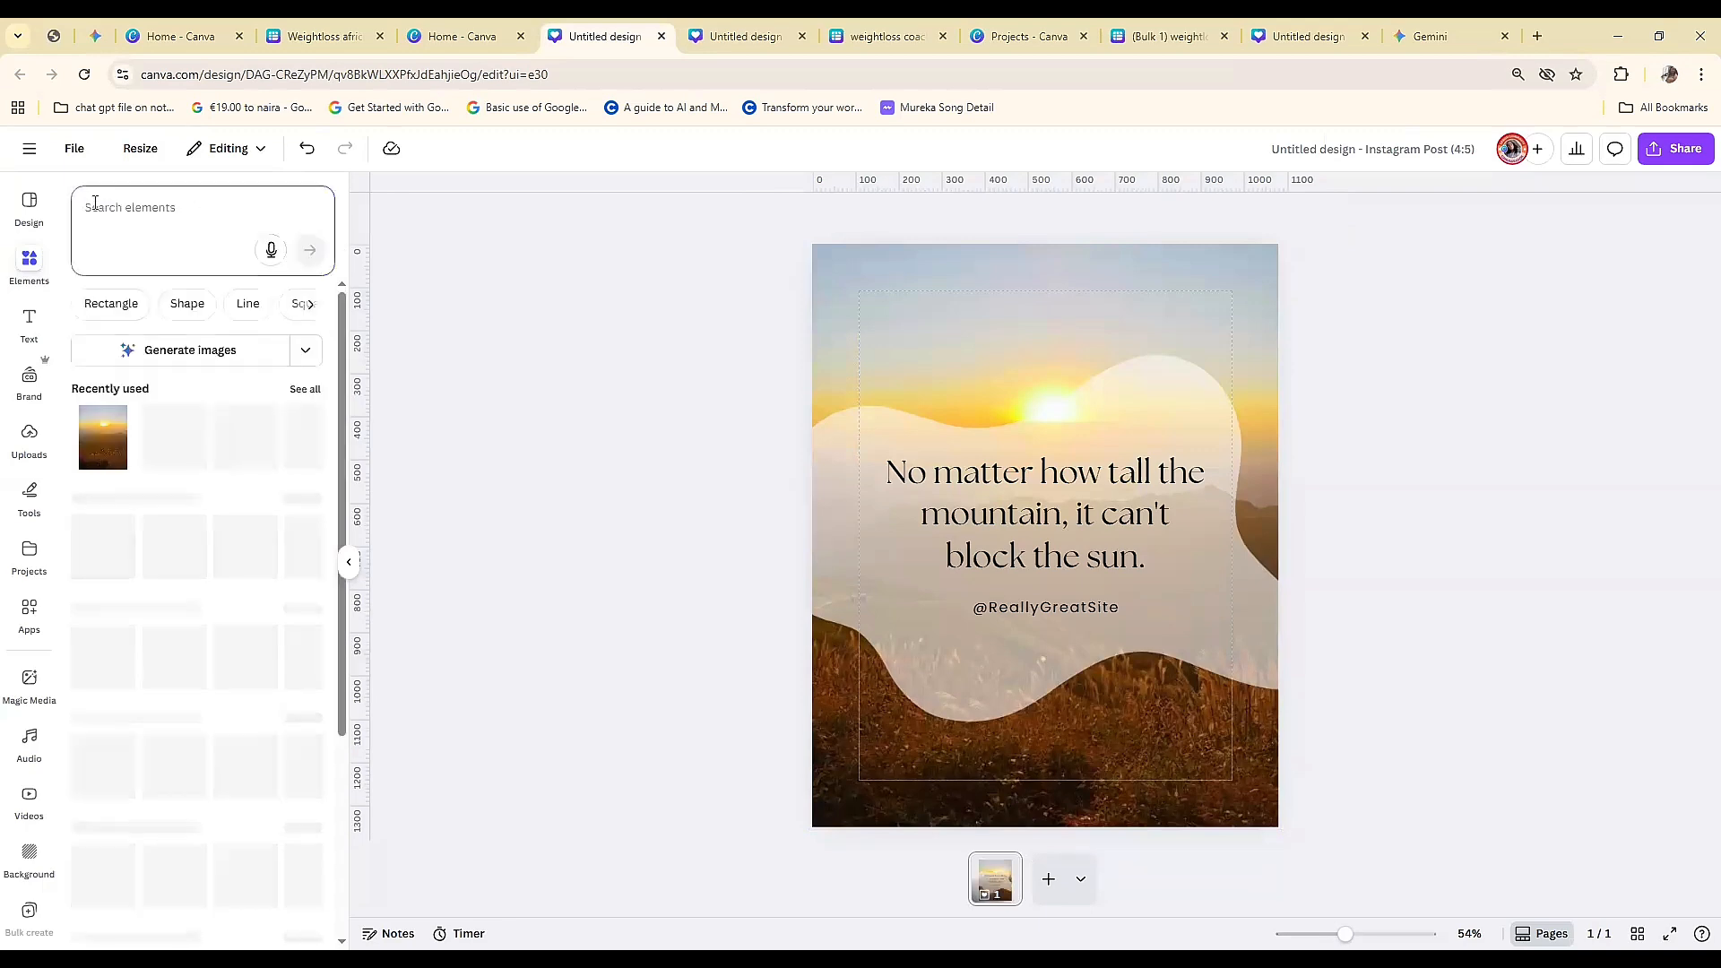
Search Elements for 'weightloss elements' and add the woman-in-loose-jeans photo from Photos.
click(95, 202)
text(weig)
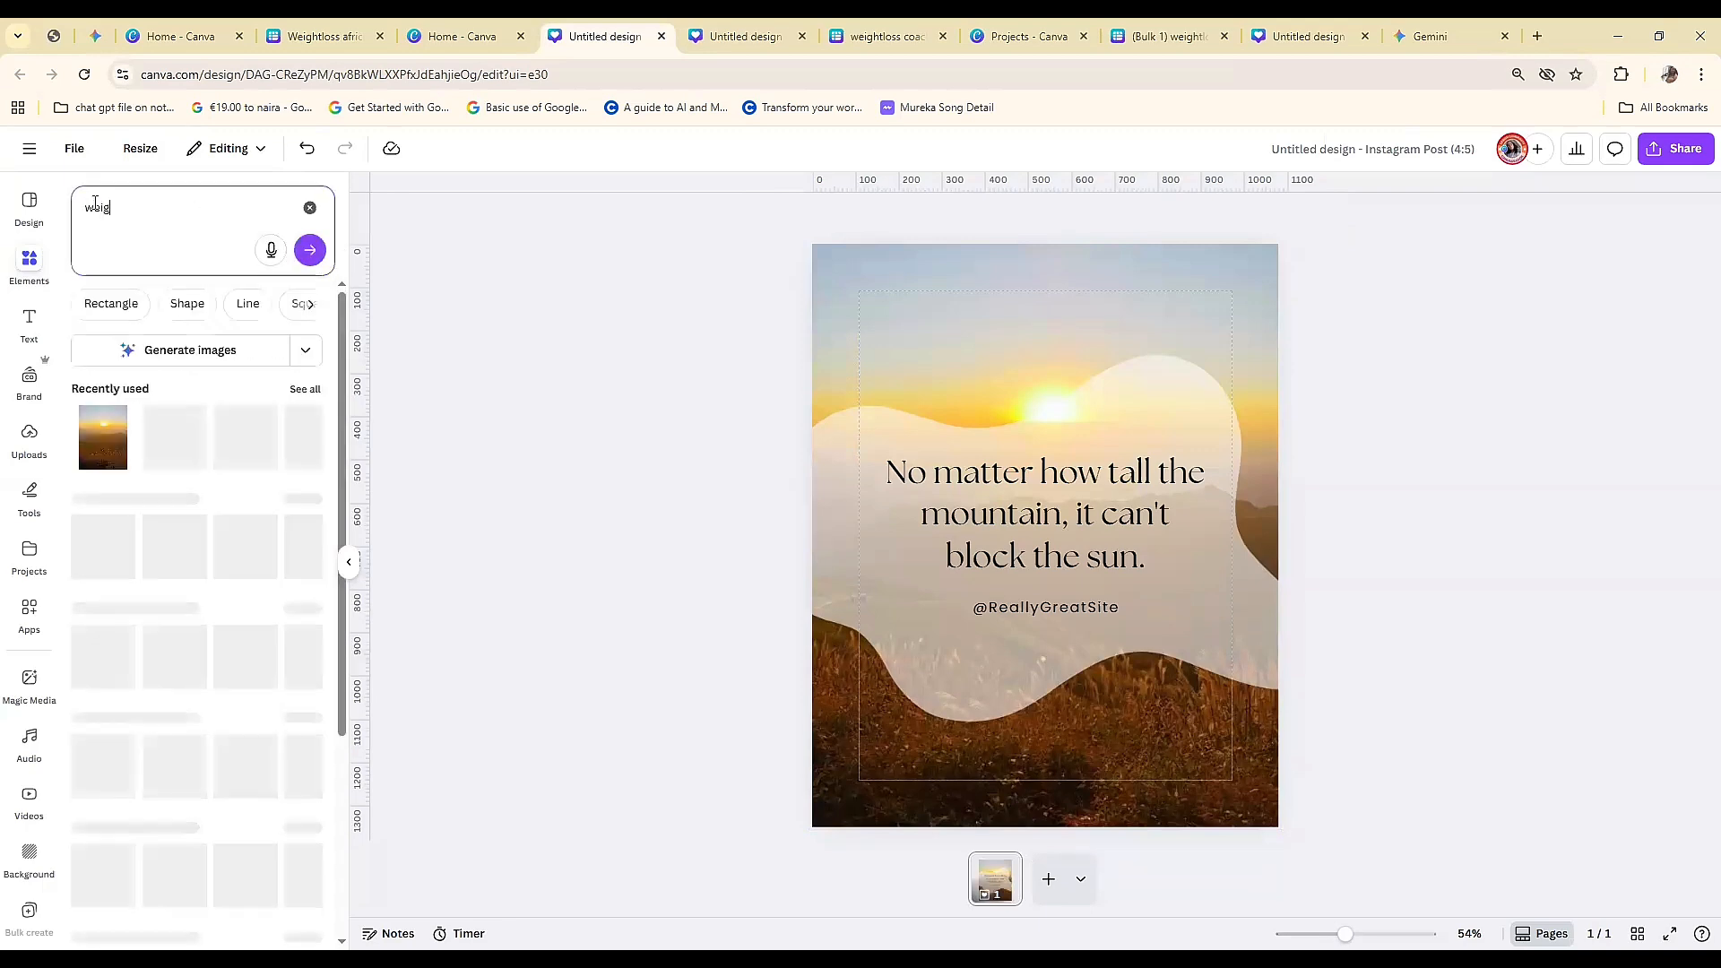
text(htloss e)
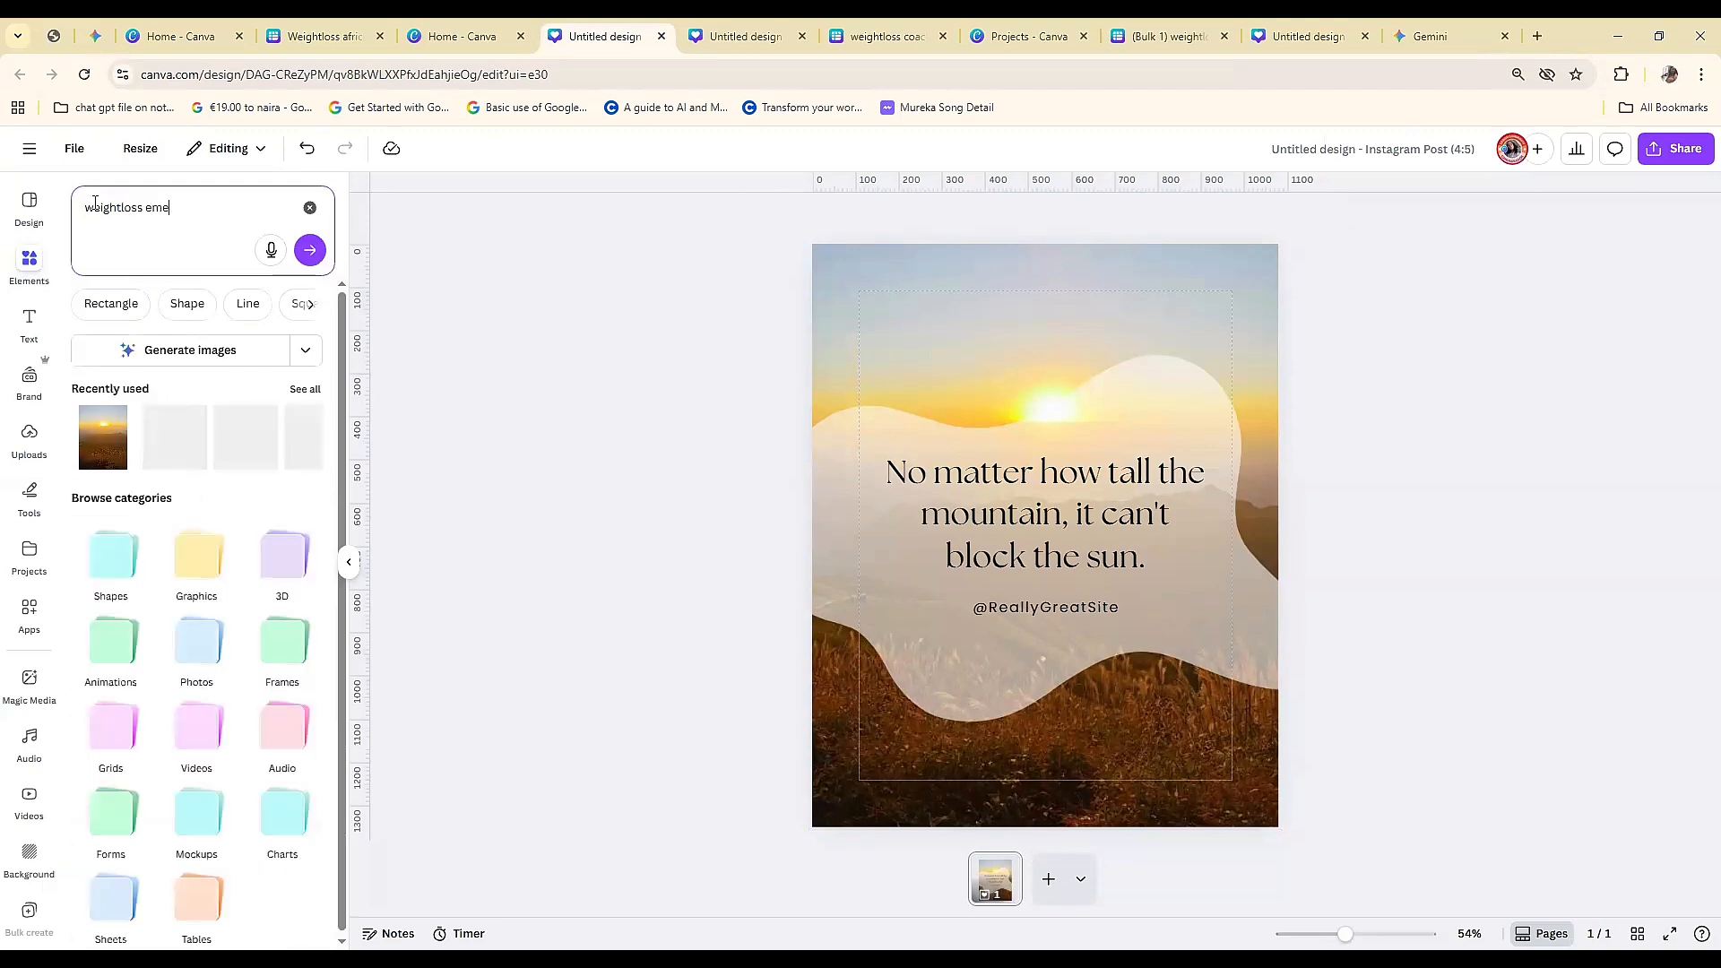
text(lme)
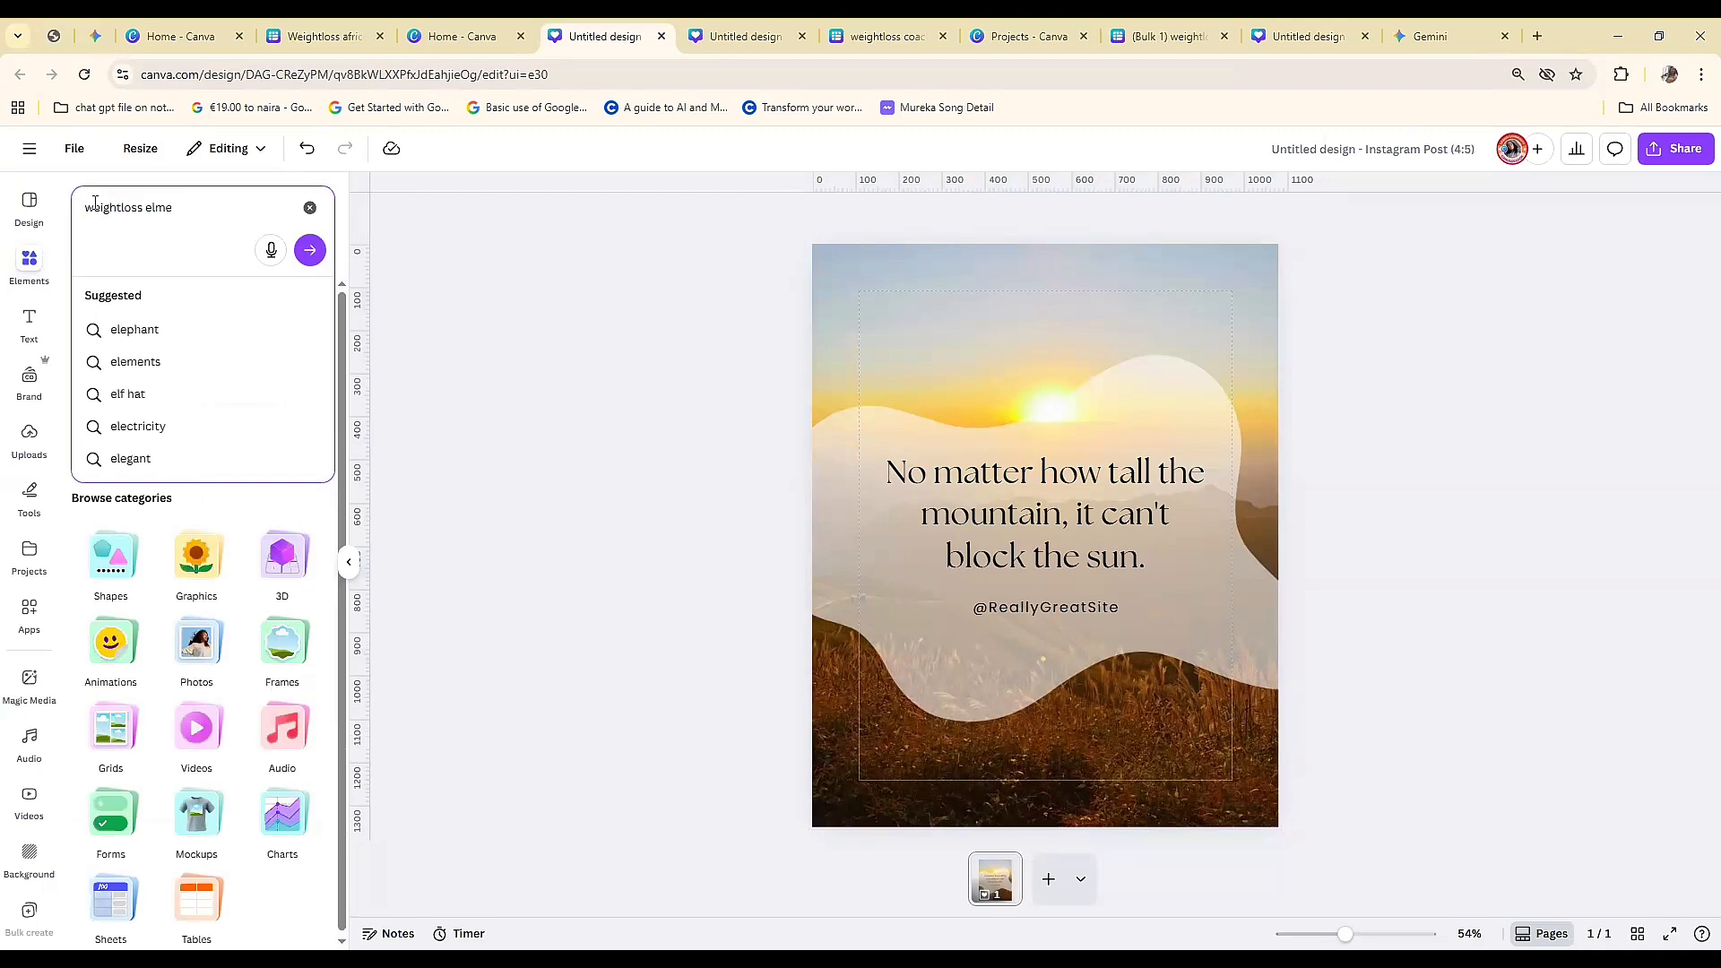
key(BackSpace)
text(eme)
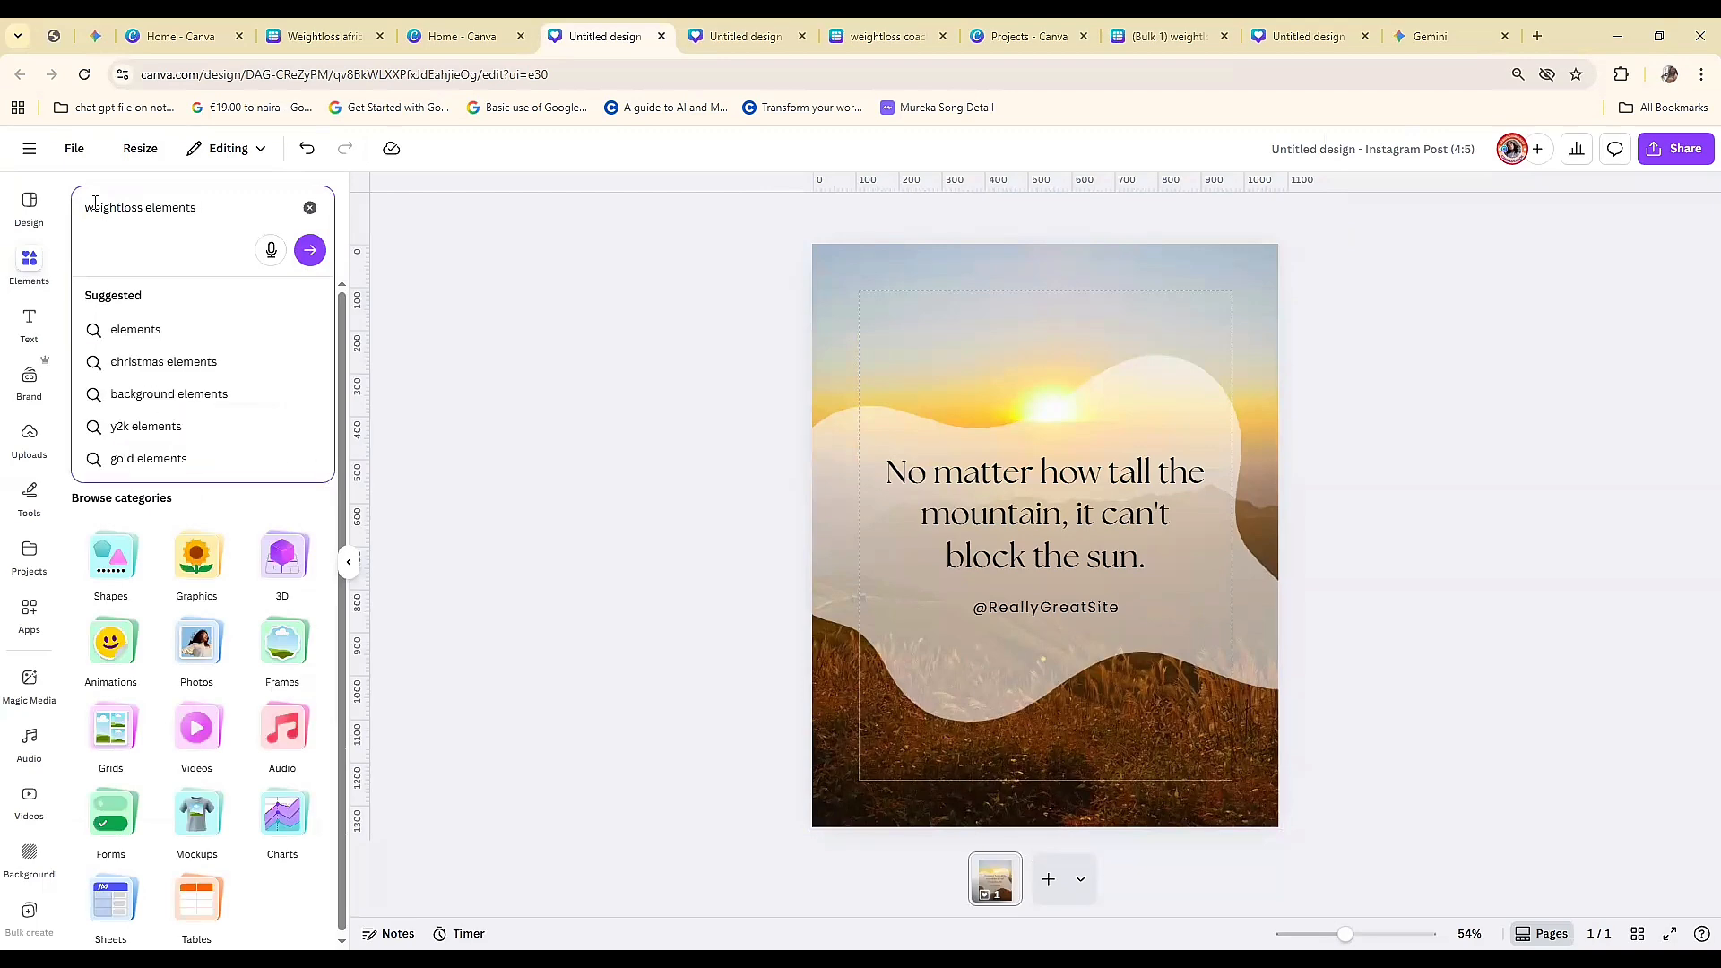
text(nts)
key(Return)
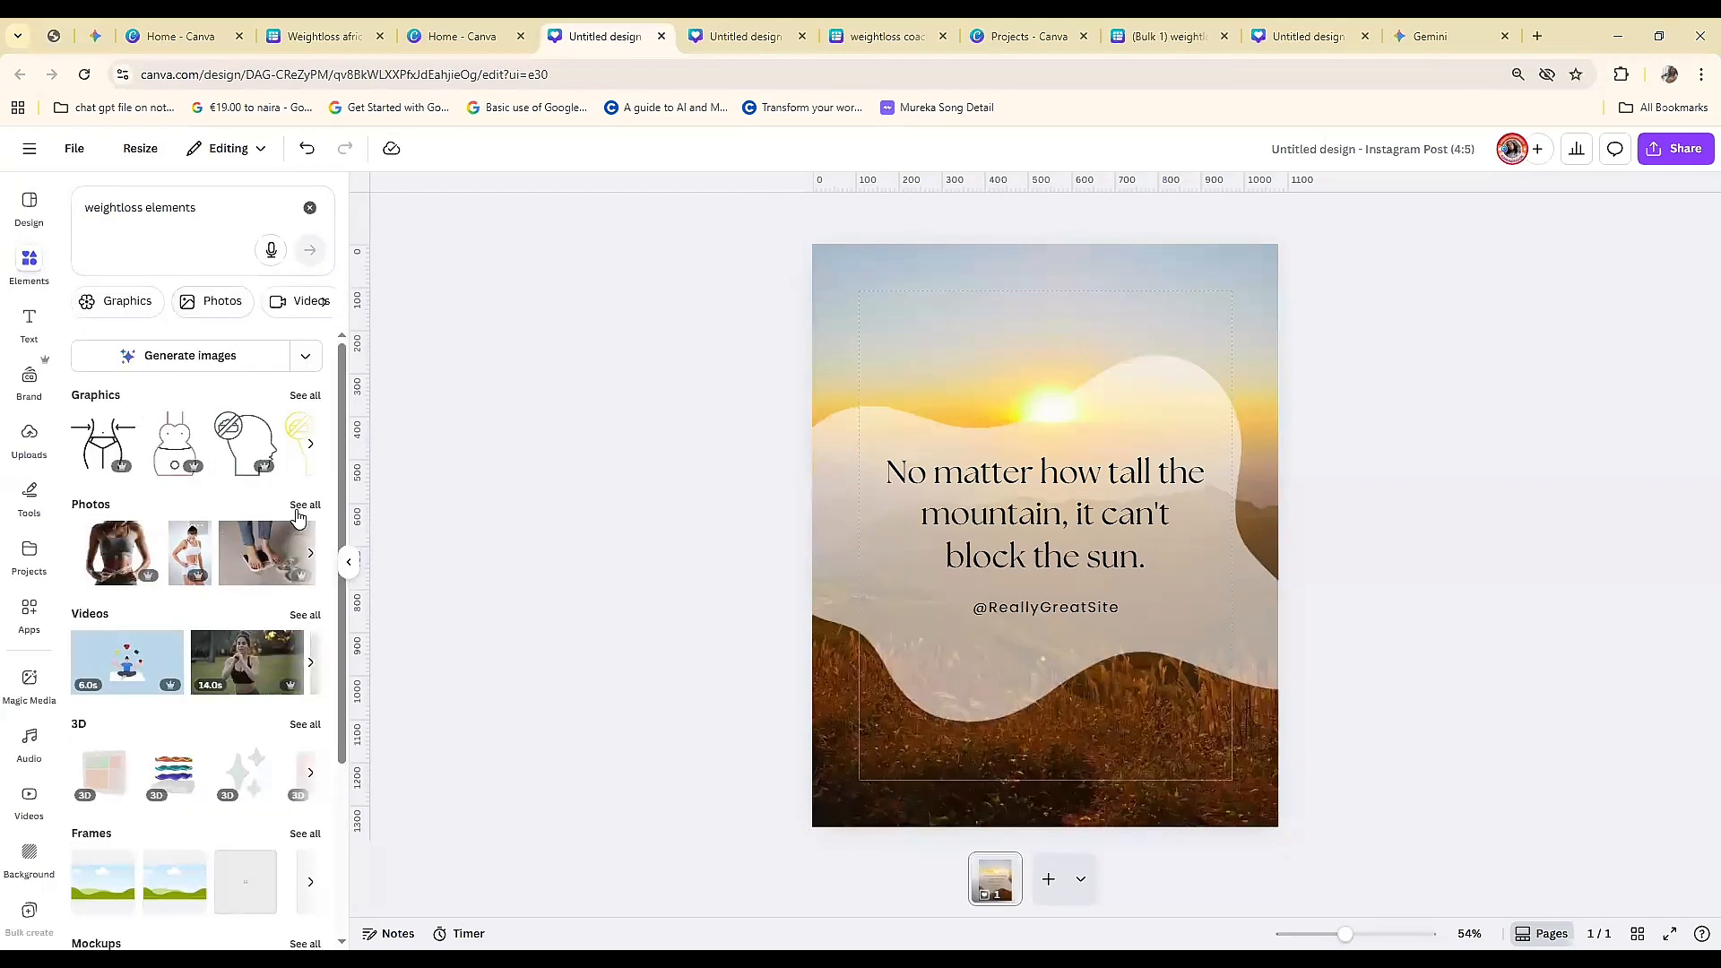
click(298, 506)
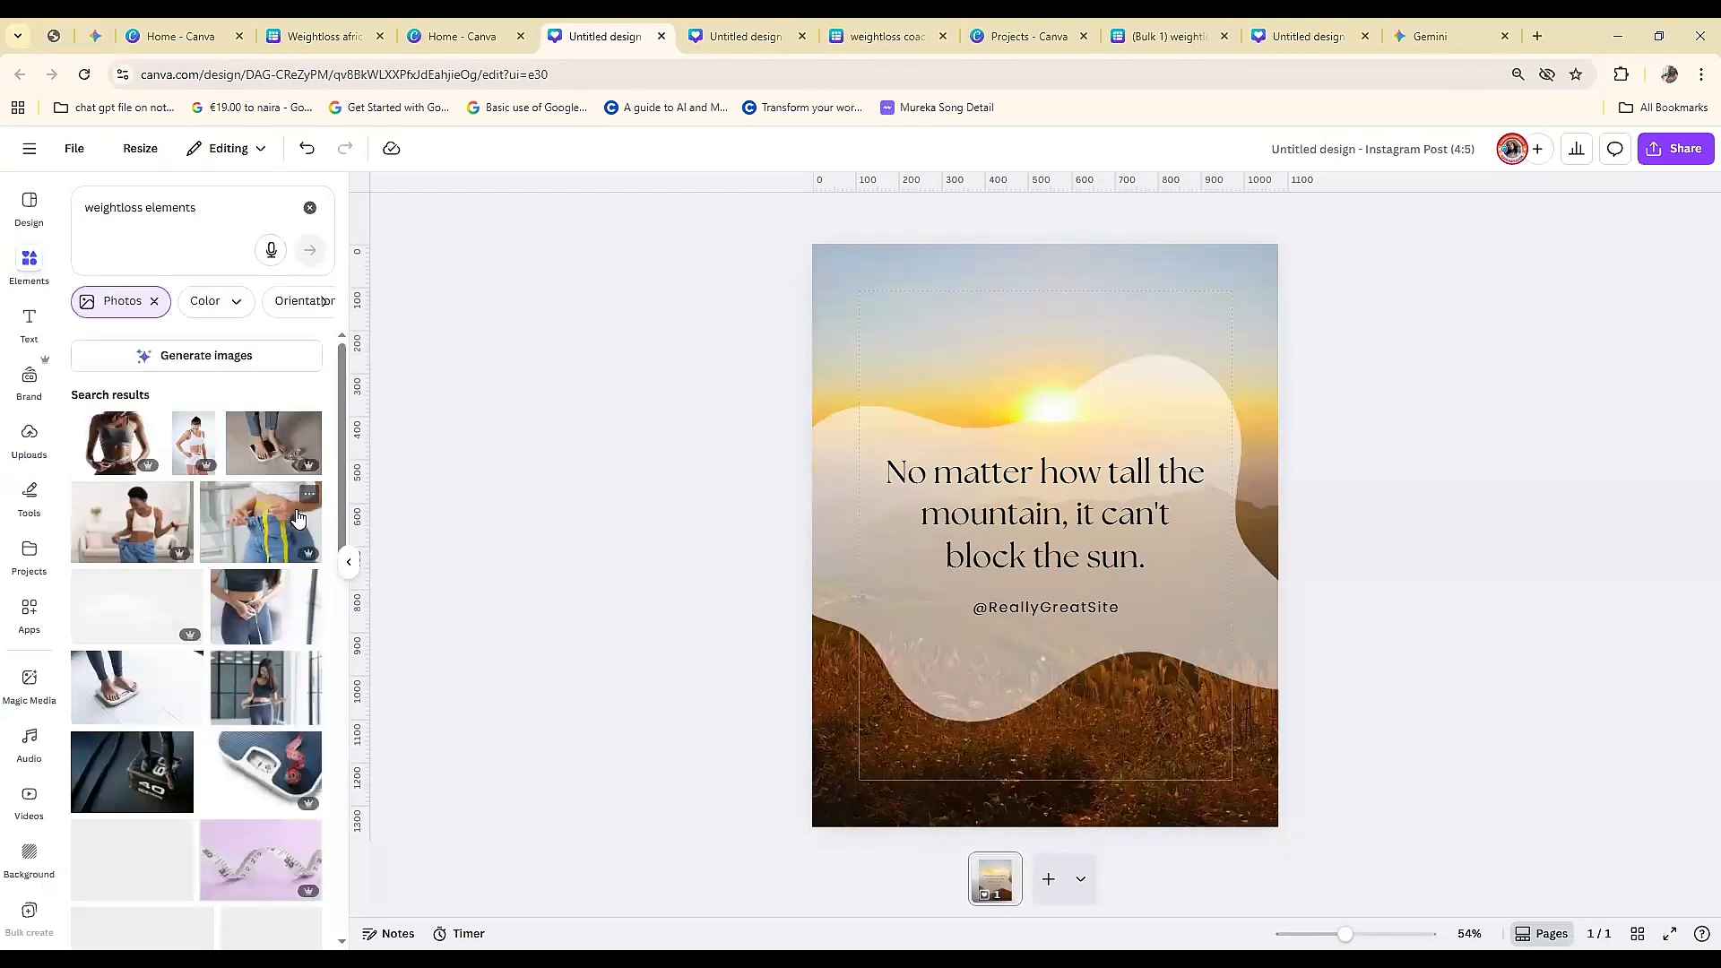
click(153, 539)
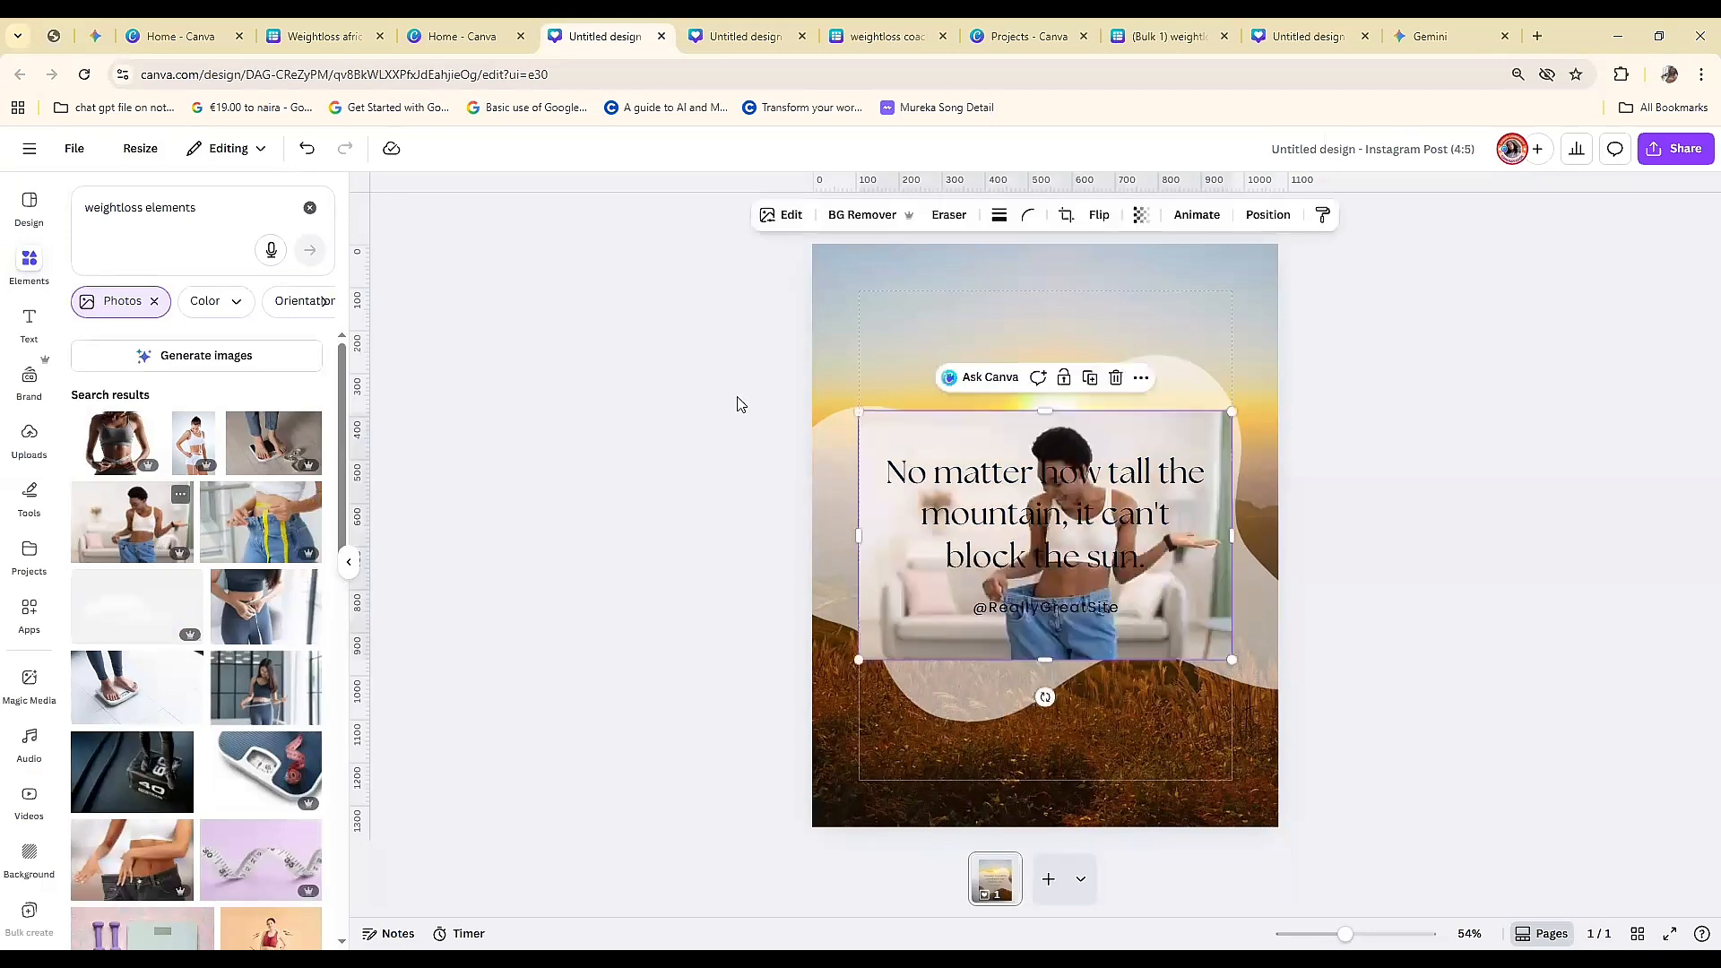
Make the jeans photo the page background and colour the wavy shape black.
right_click(877, 537)
click(1020, 857)
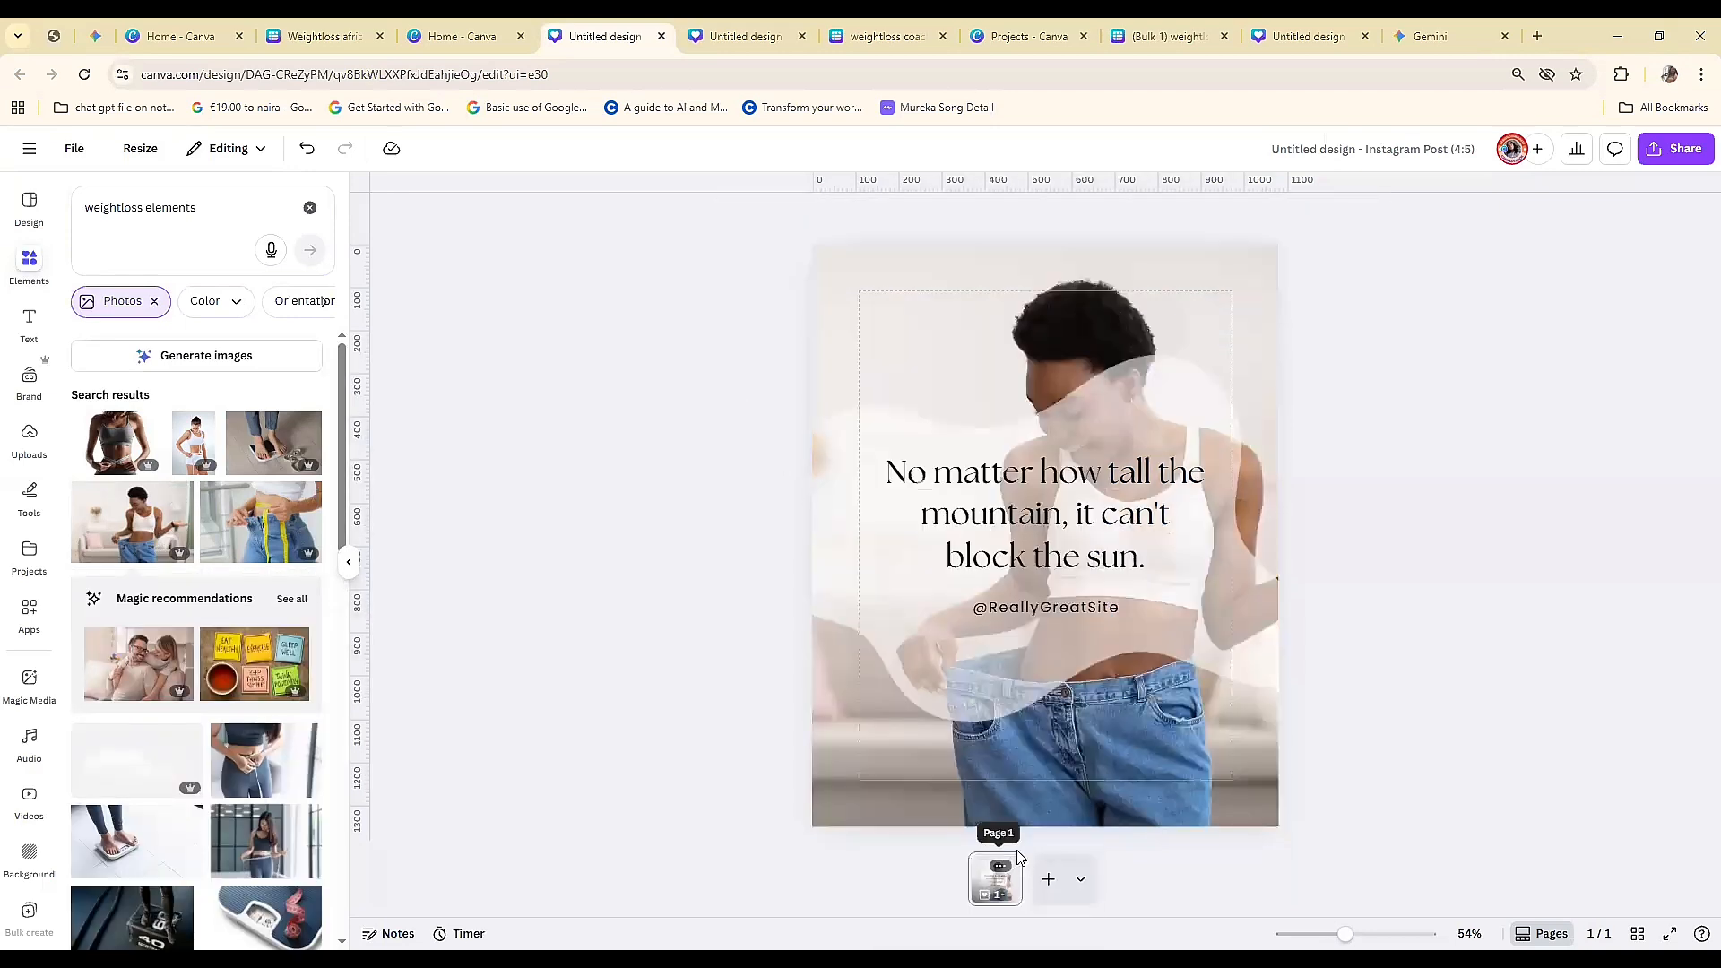
click(890, 451)
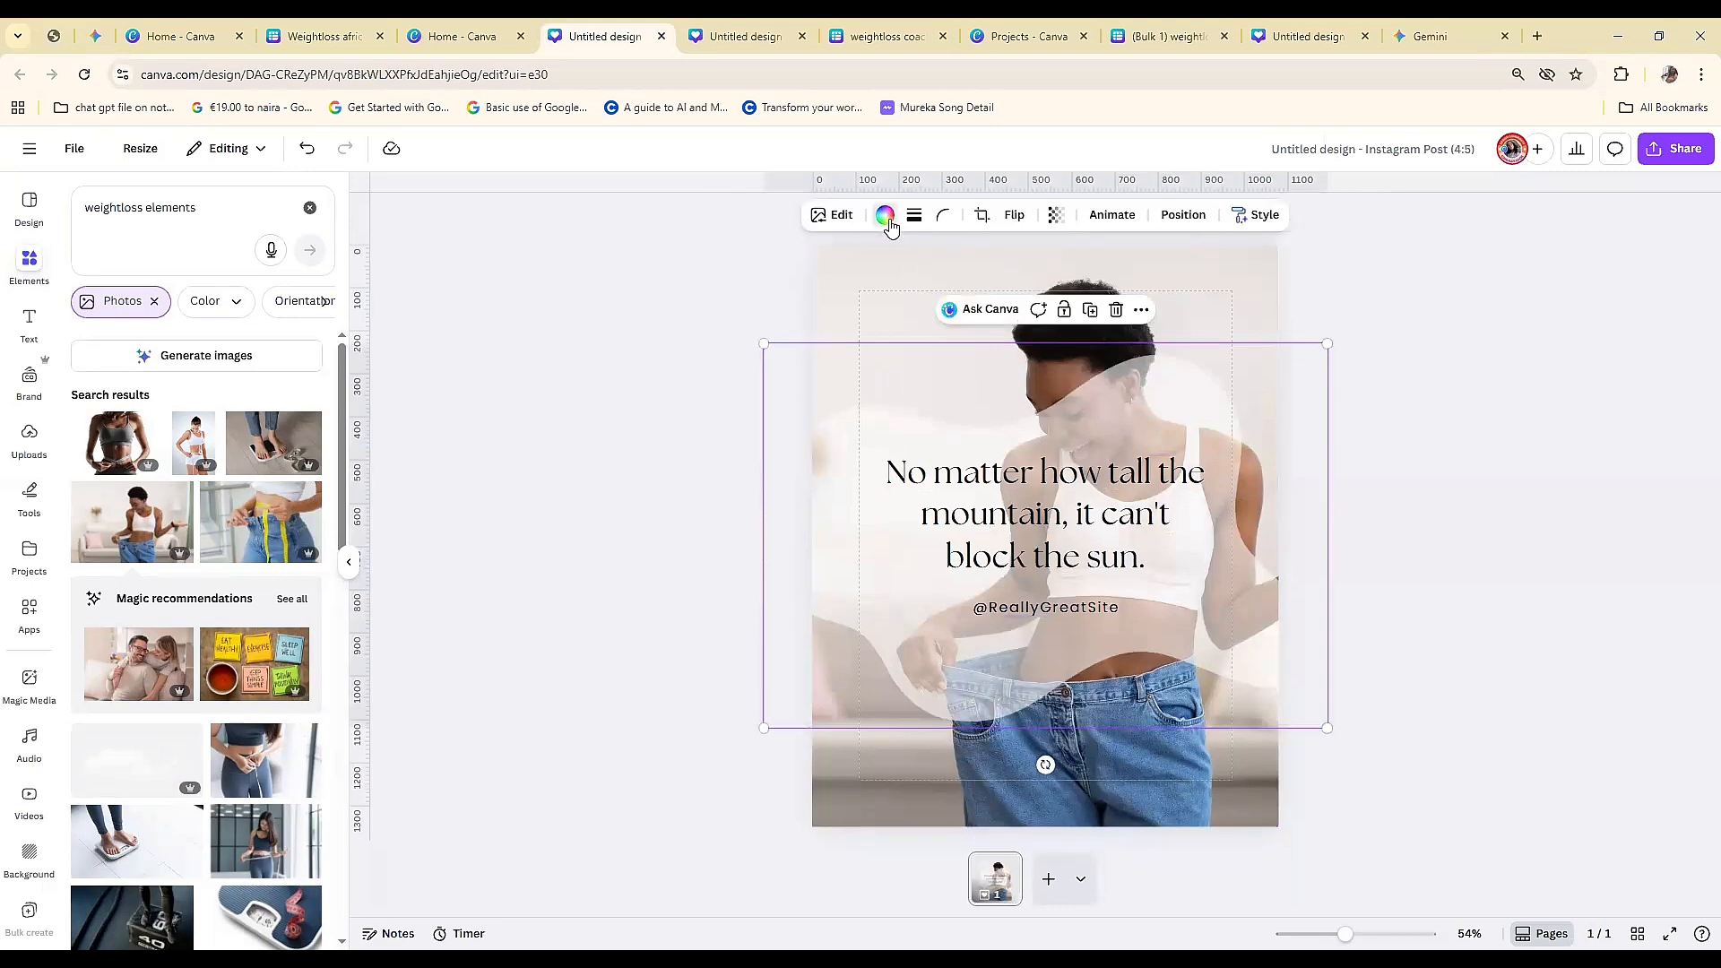
click(888, 220)
click(123, 314)
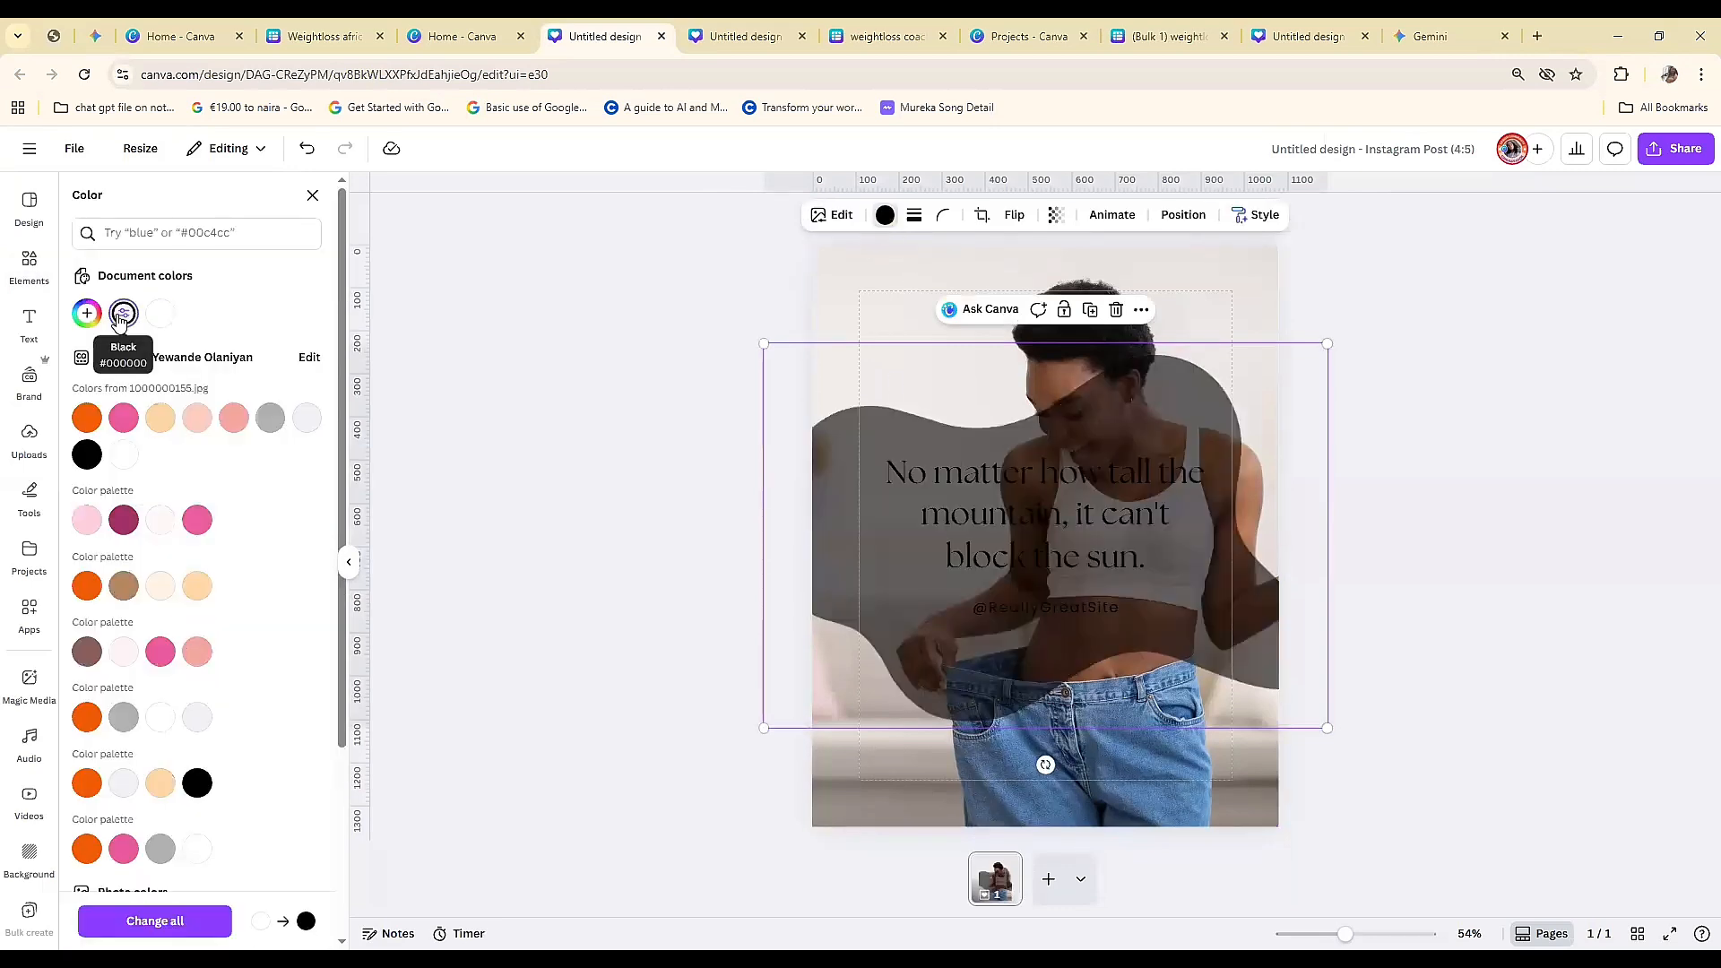
Turn the quote text white and set the wavy shape's transparency to 70.
click(1022, 558)
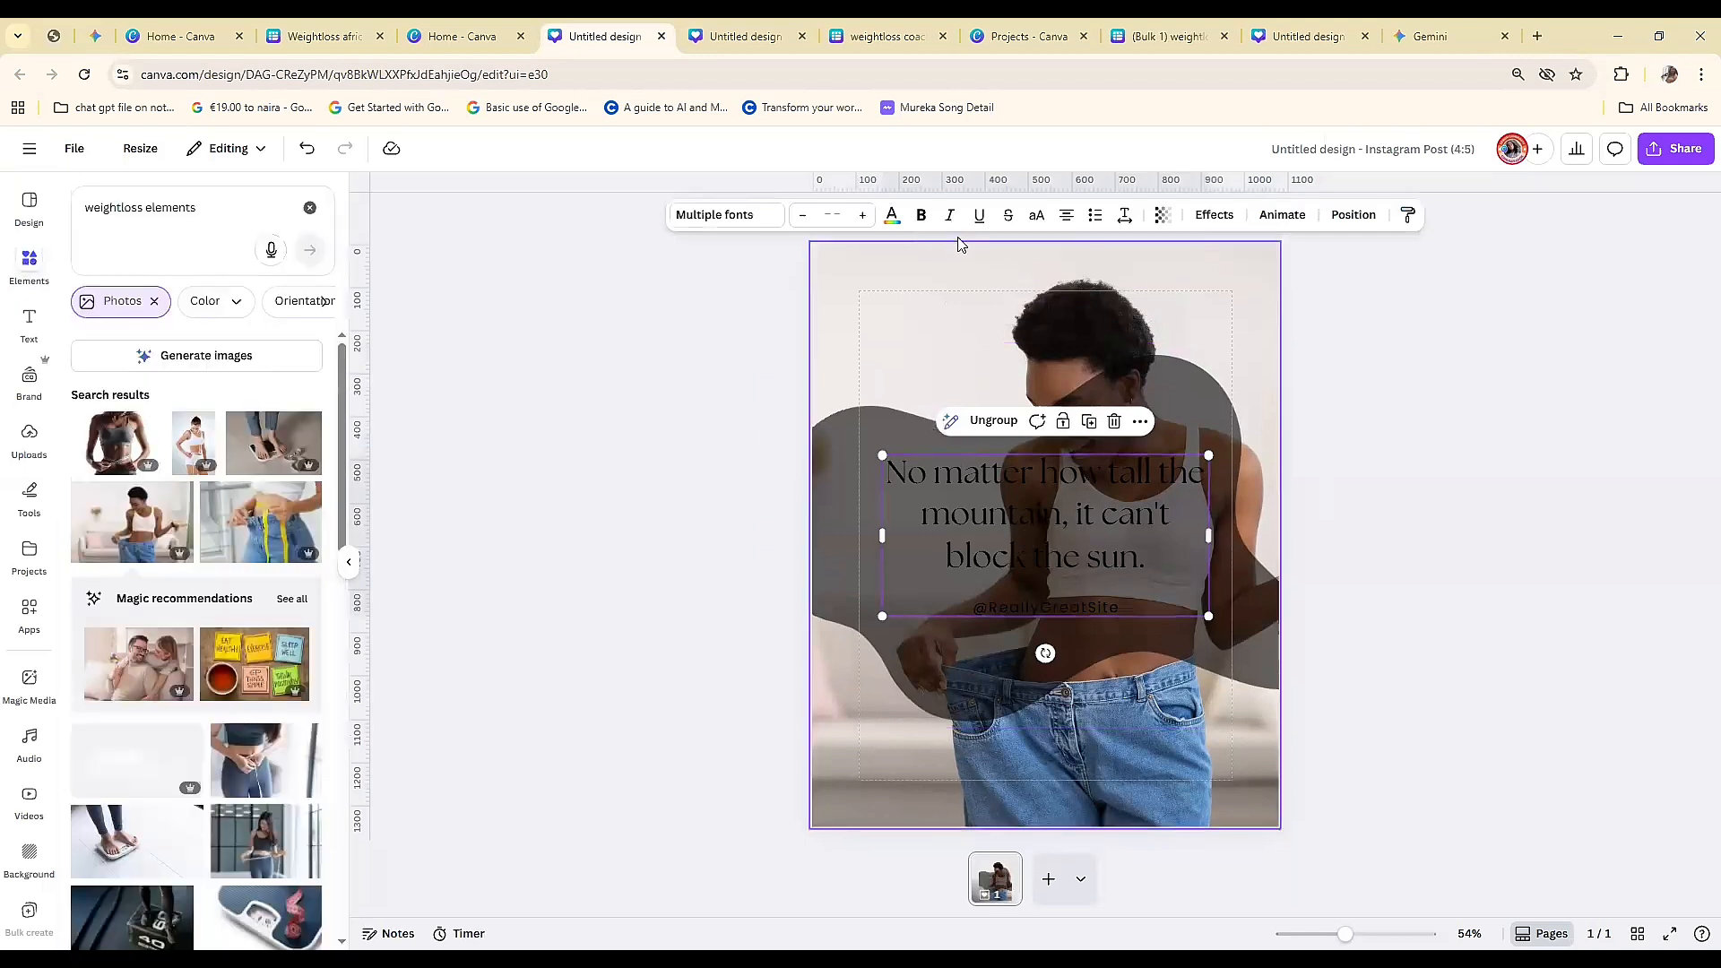
click(892, 215)
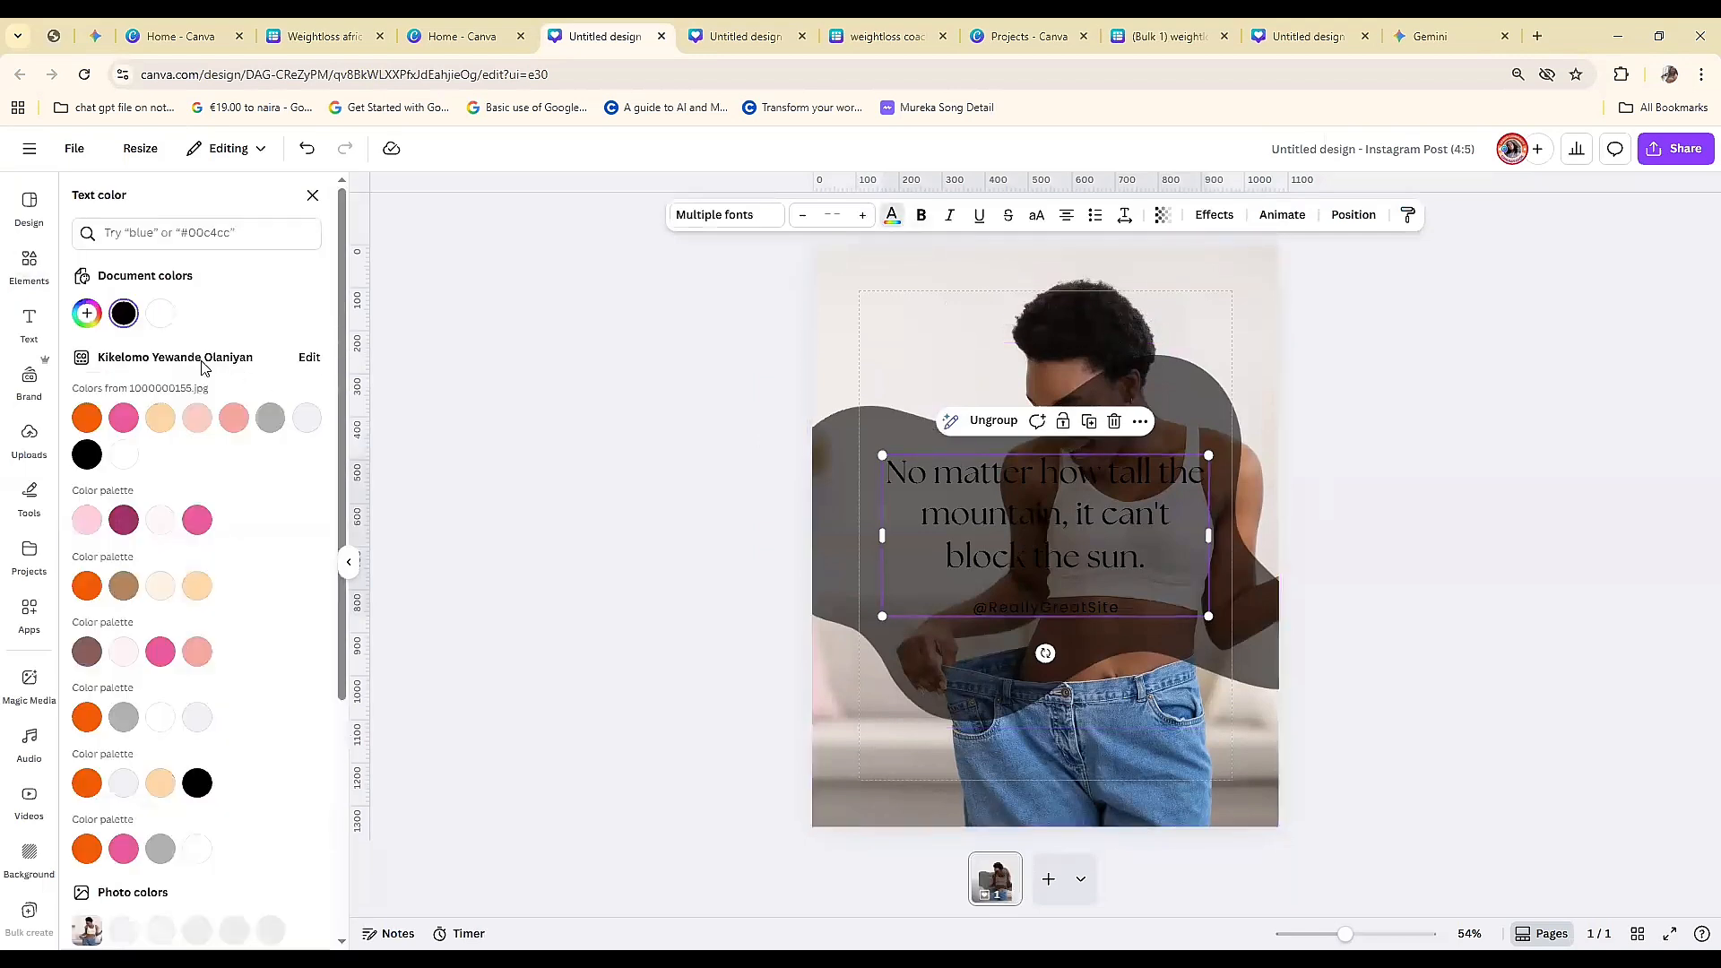
click(161, 314)
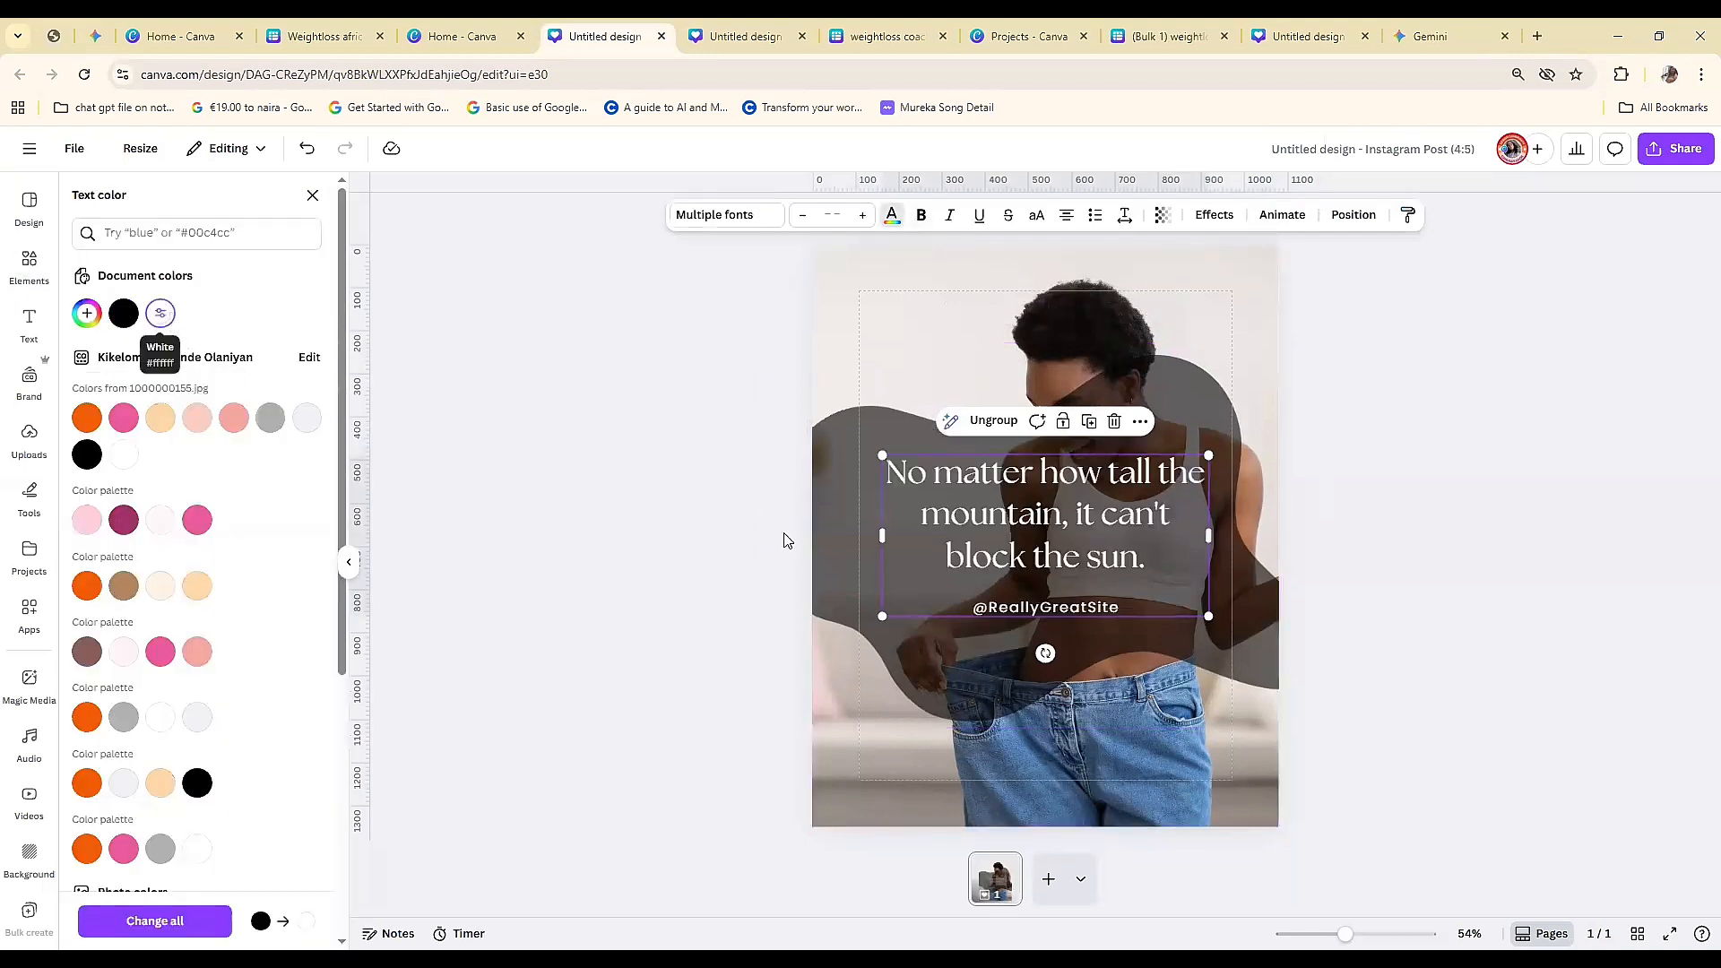
click(846, 517)
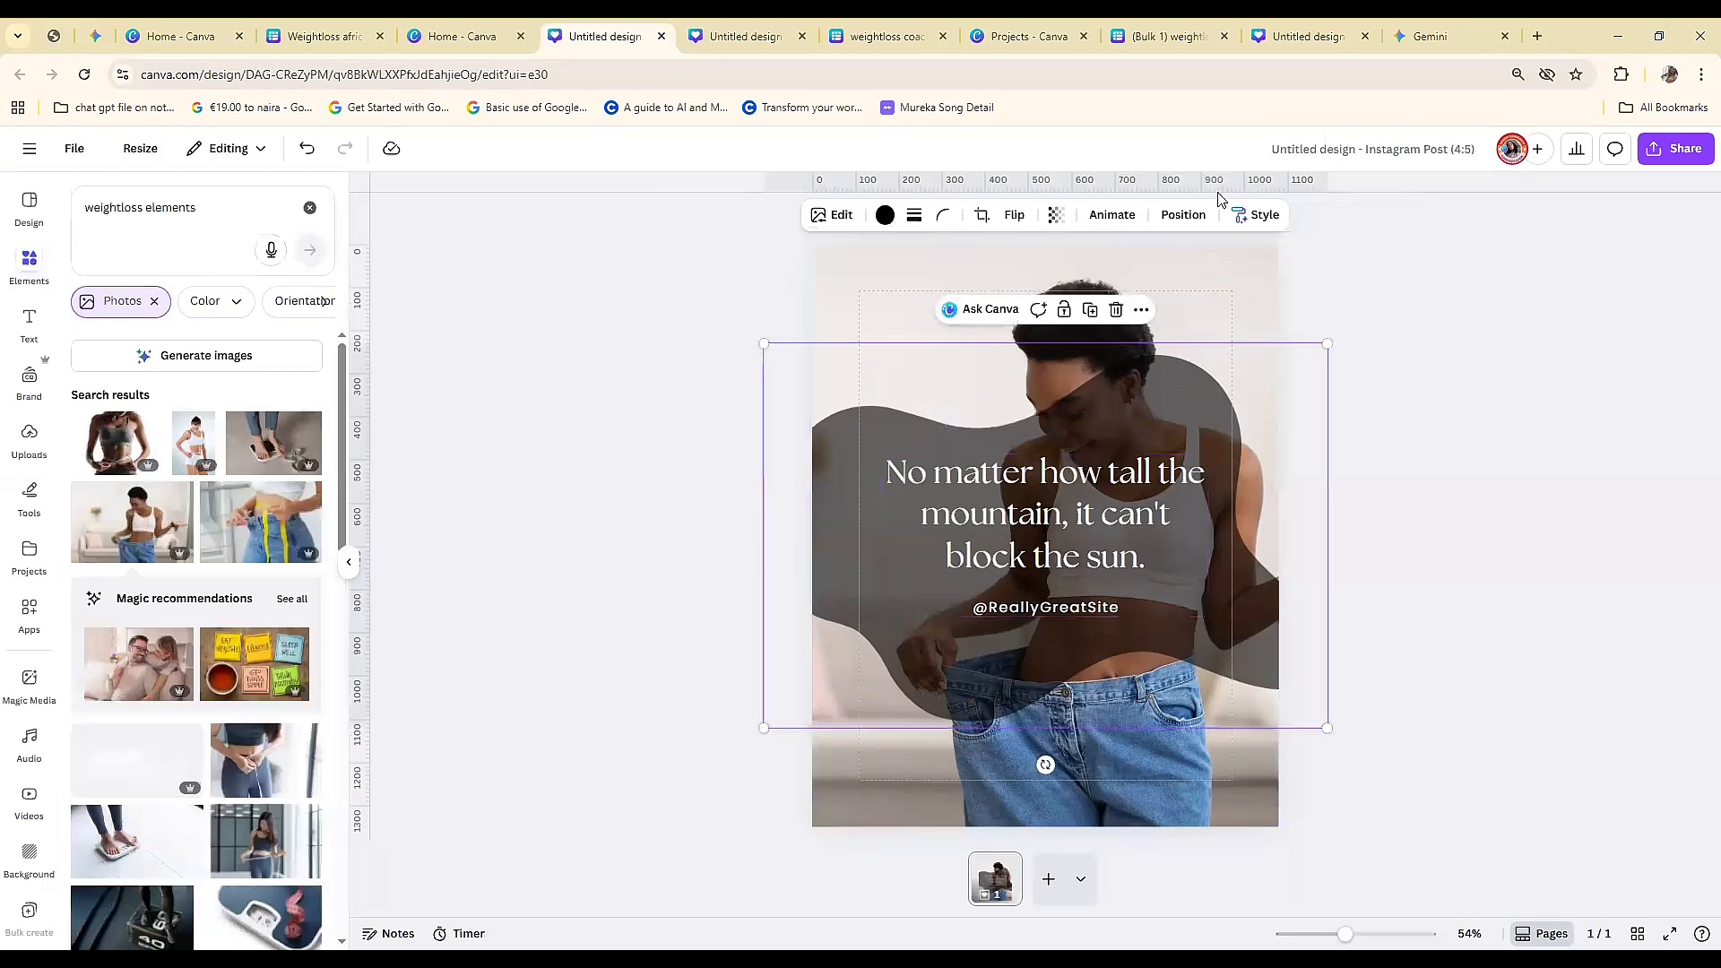
click(1056, 215)
drag(1045, 292, 1056, 288)
Browse organic abstract shapes similar to the dark blob, then clear the design title for renaming.
click(1584, 394)
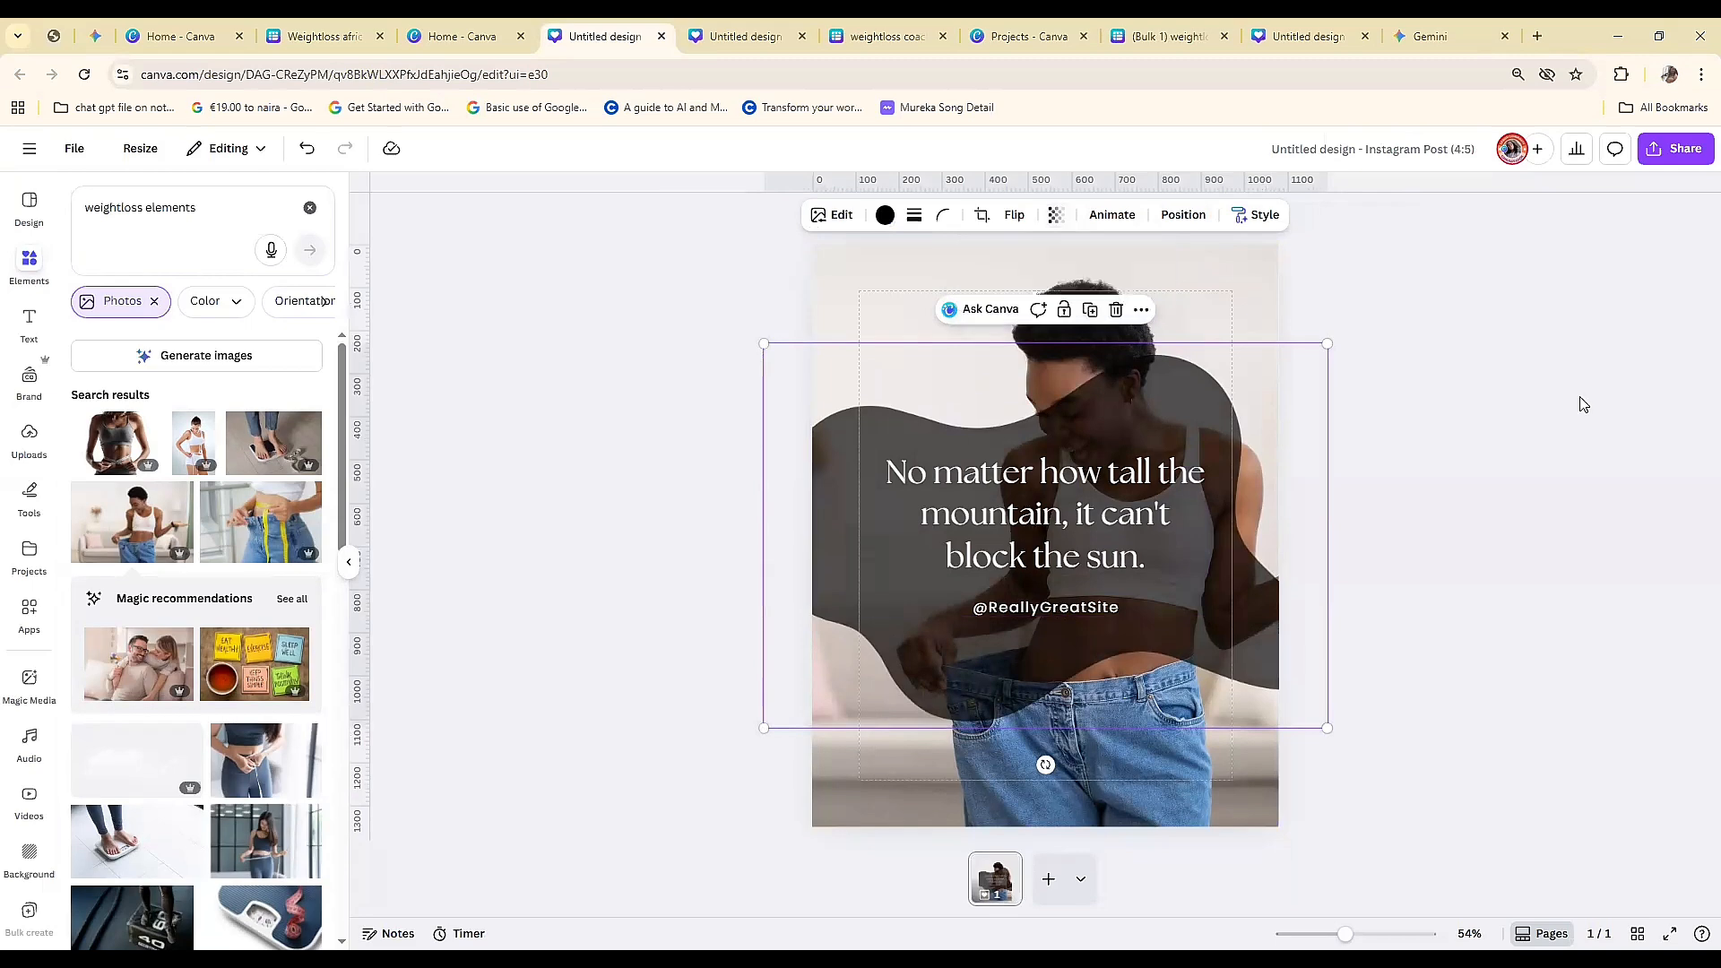
click(1585, 403)
click(884, 423)
click(1140, 310)
click(1210, 809)
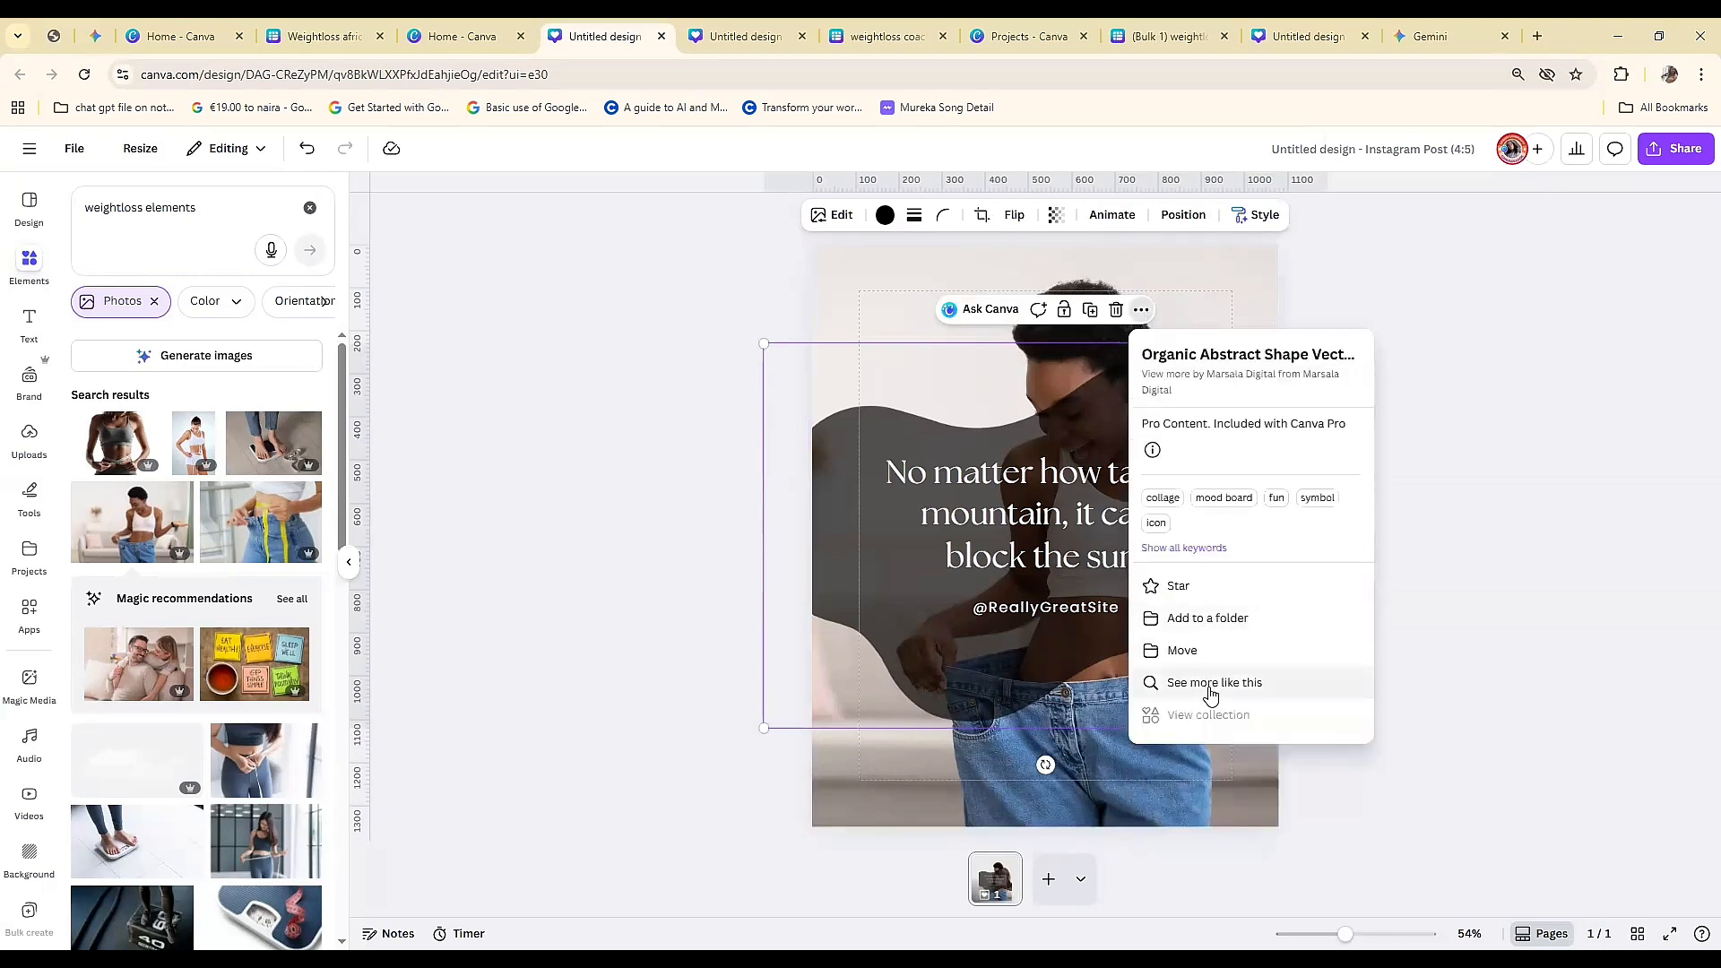
click(1210, 683)
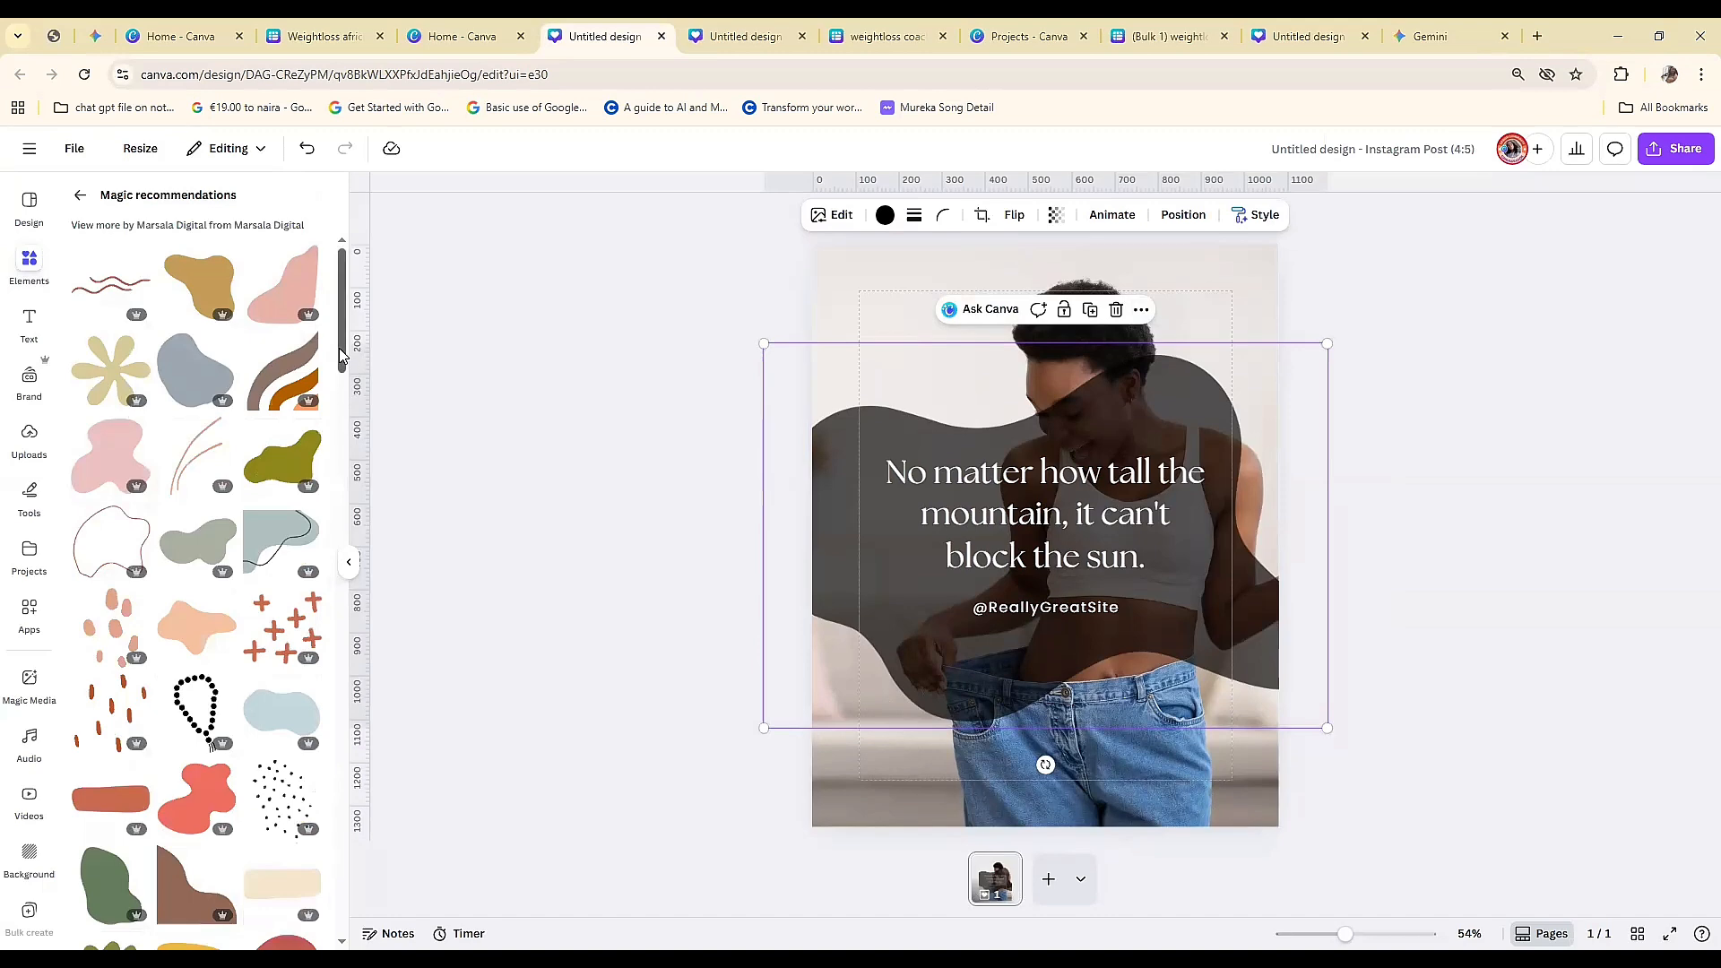
scroll(345, 376, down, 1)
scroll(358, 437, down, 5)
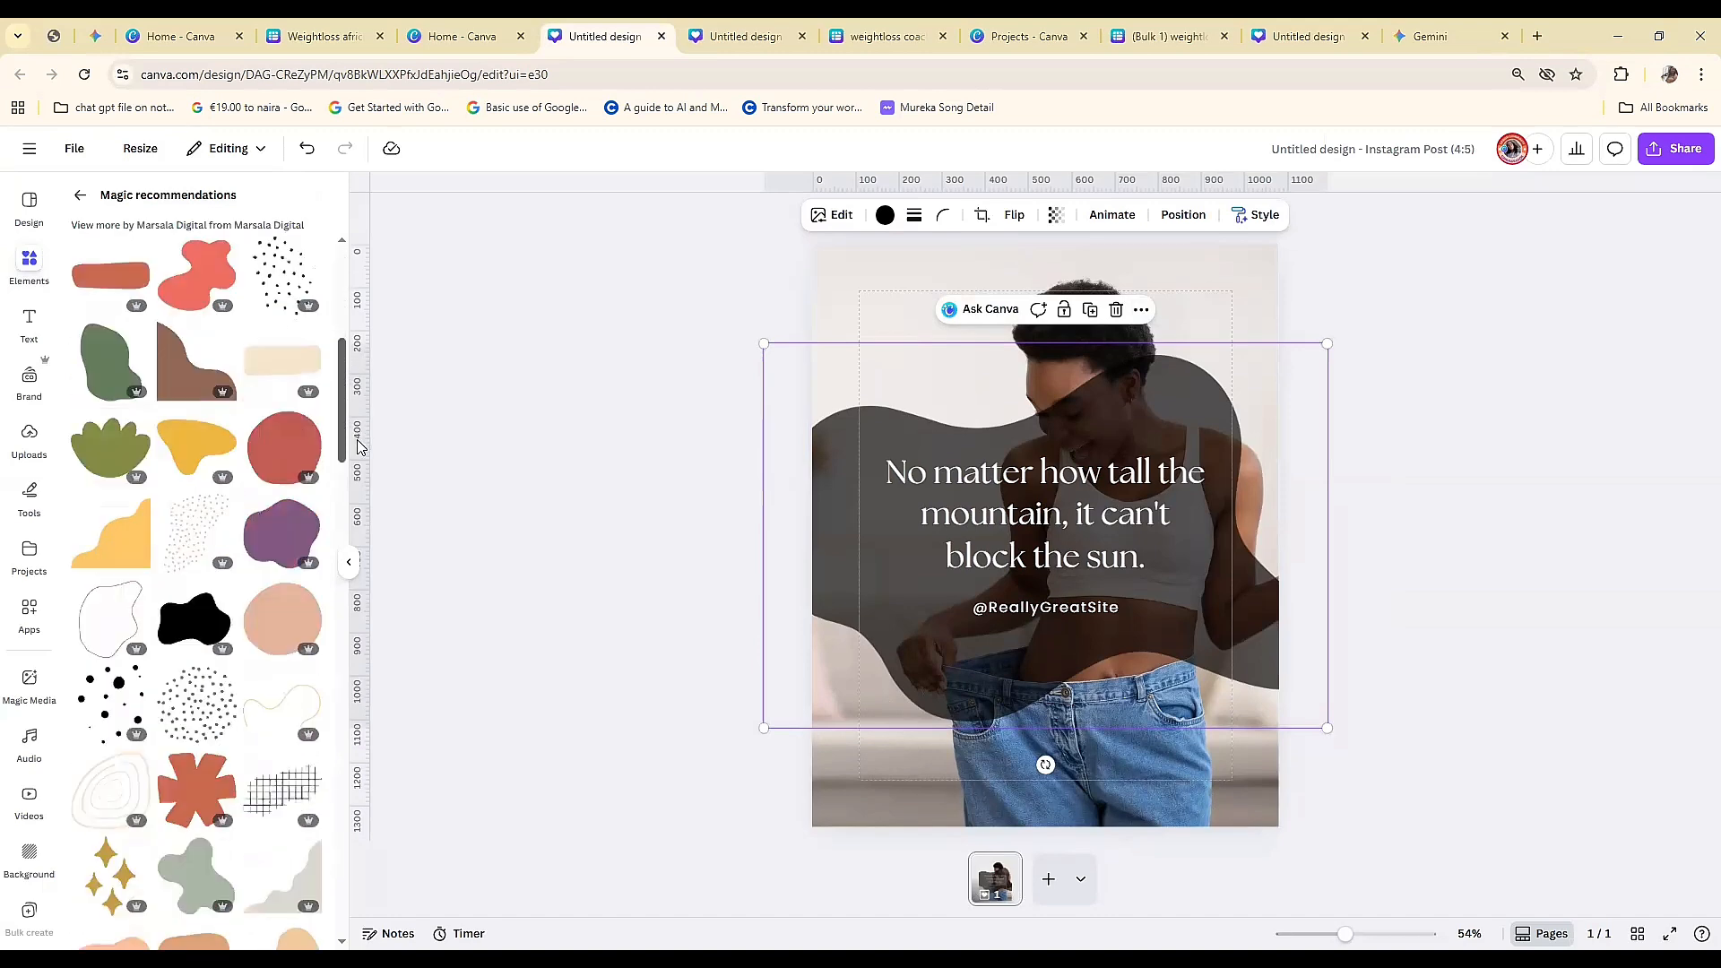
scroll(377, 538, down, 15)
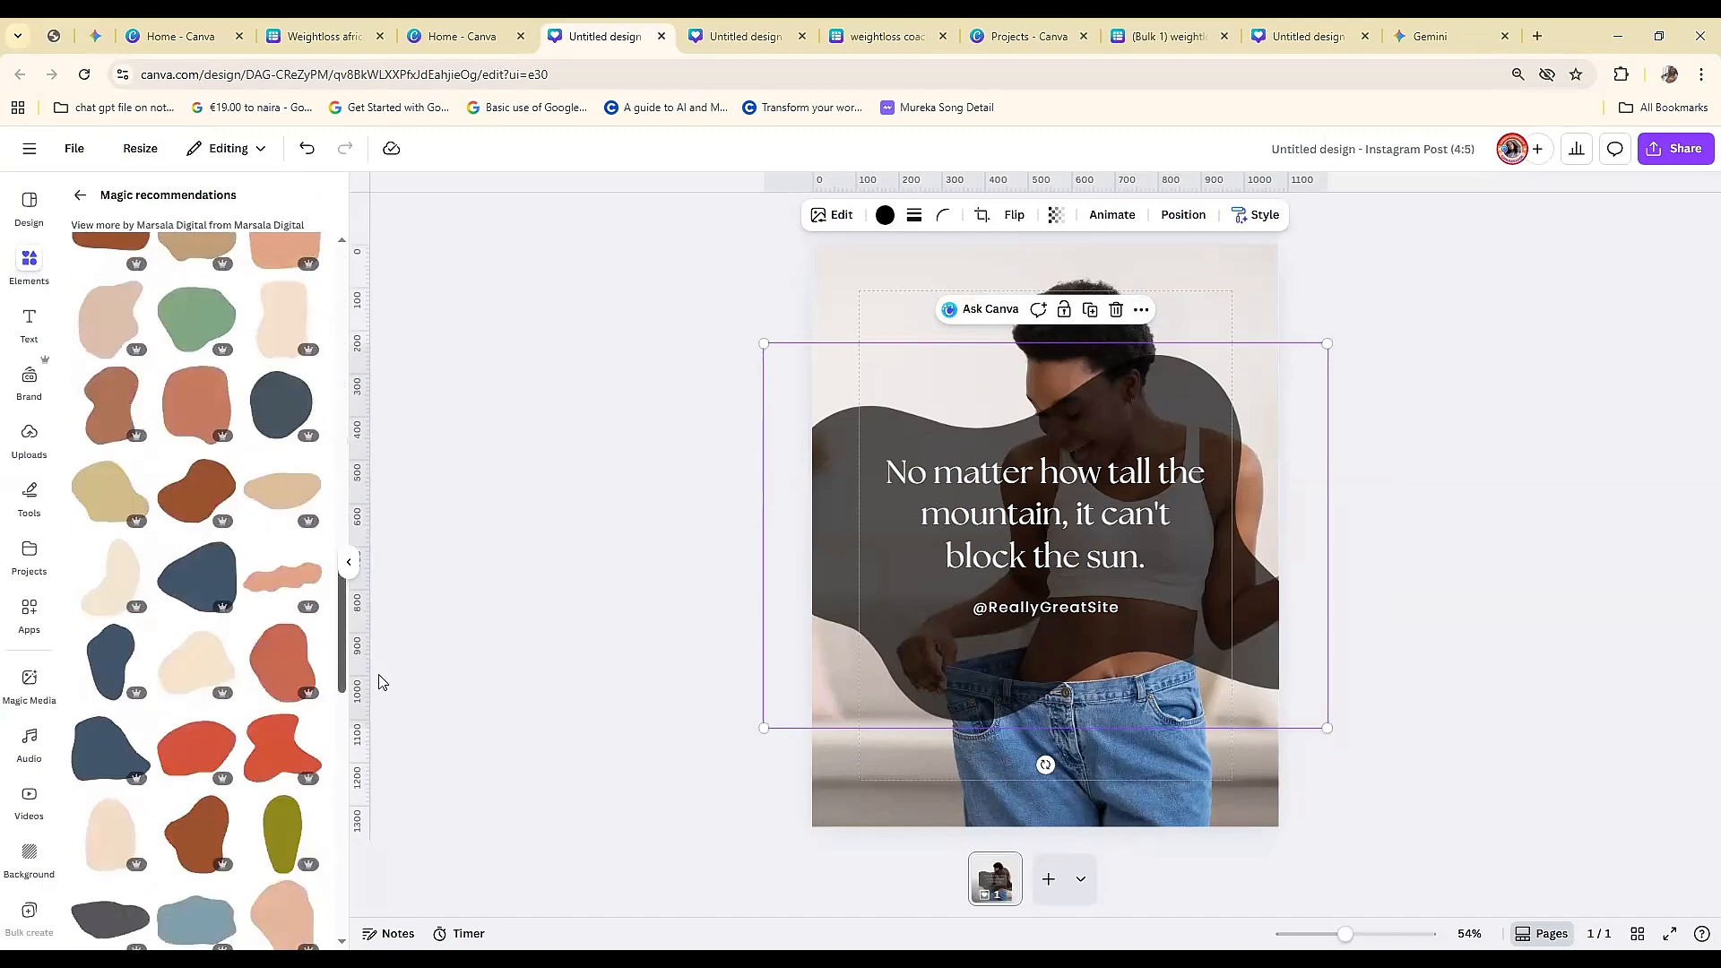
scroll(377, 708, down, 7)
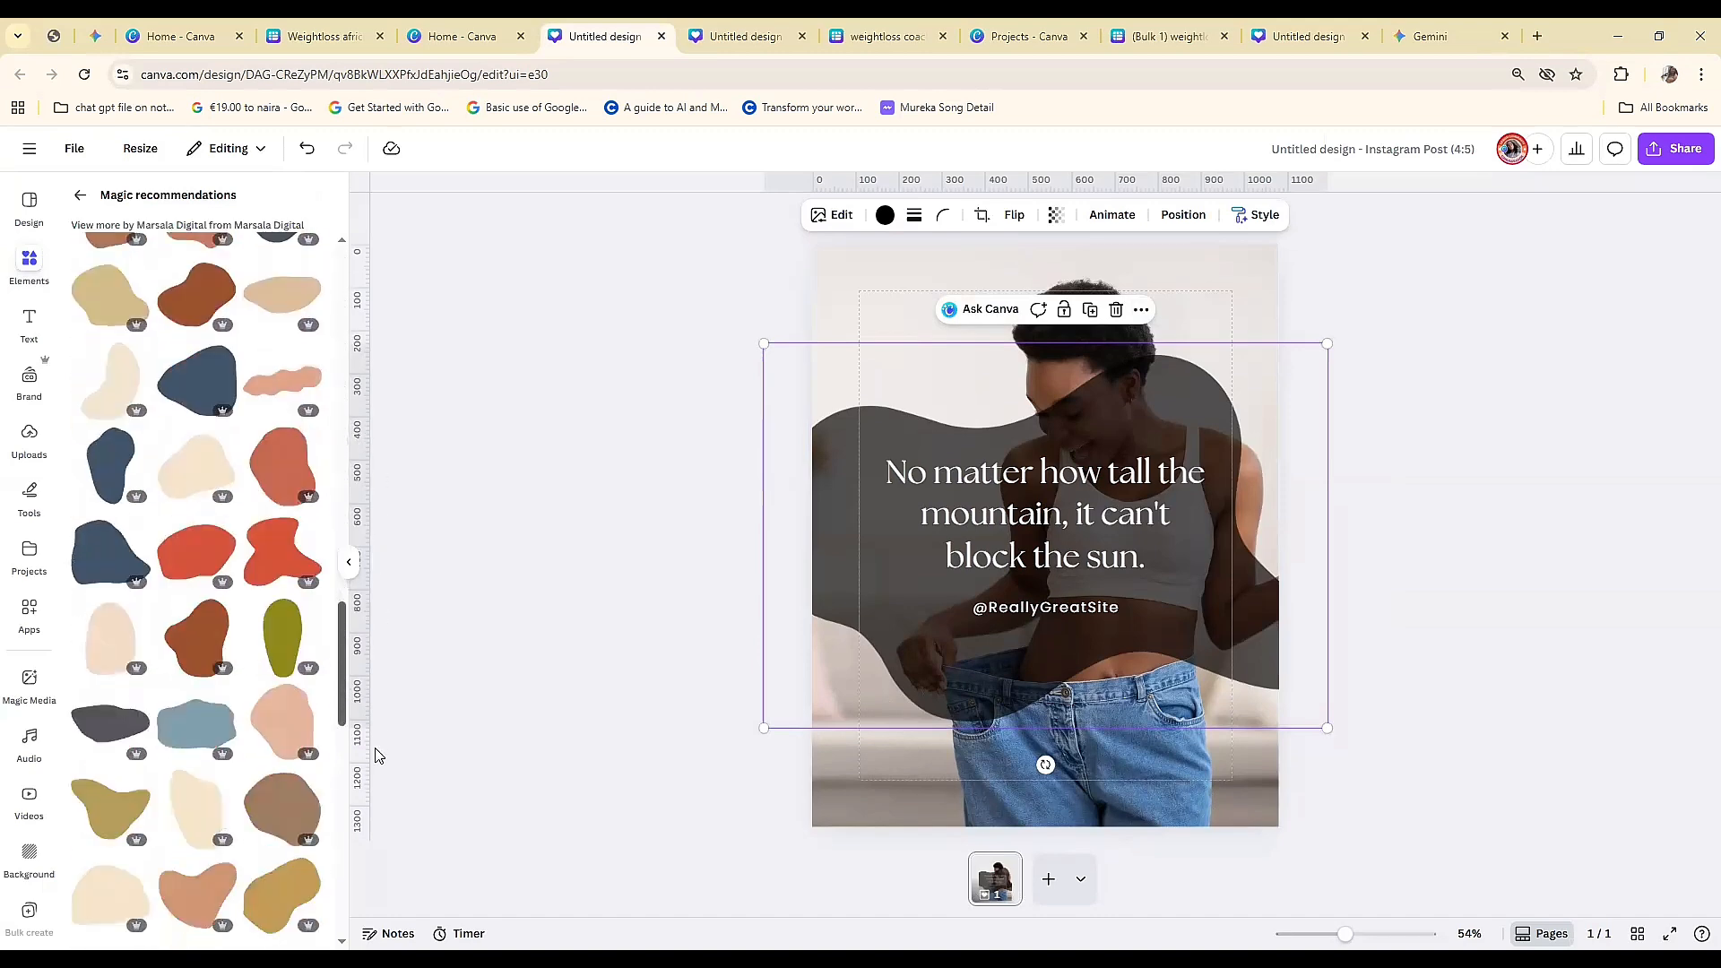
click(1401, 374)
click(1369, 147)
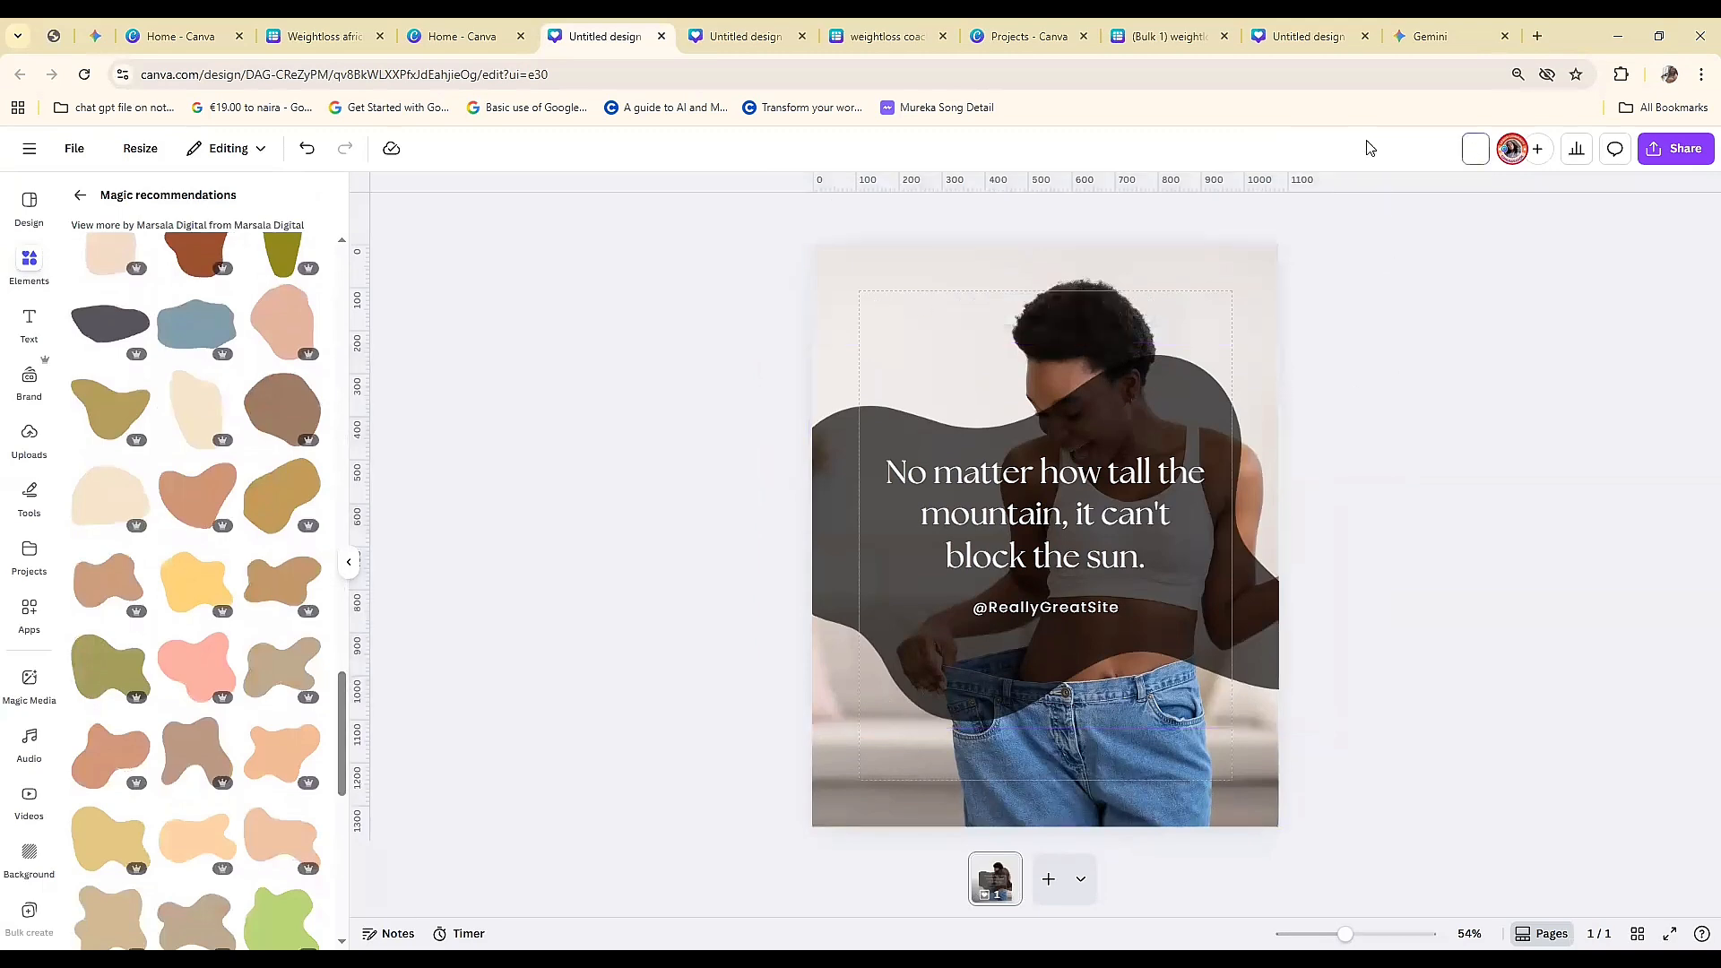
Title the design 'weightloss quotes for nigerian woman' and enlarge the dark blob toward the top right.
text(weight)
text(loss)
text( quotes)
text( for n)
text(iger)
text(woma)
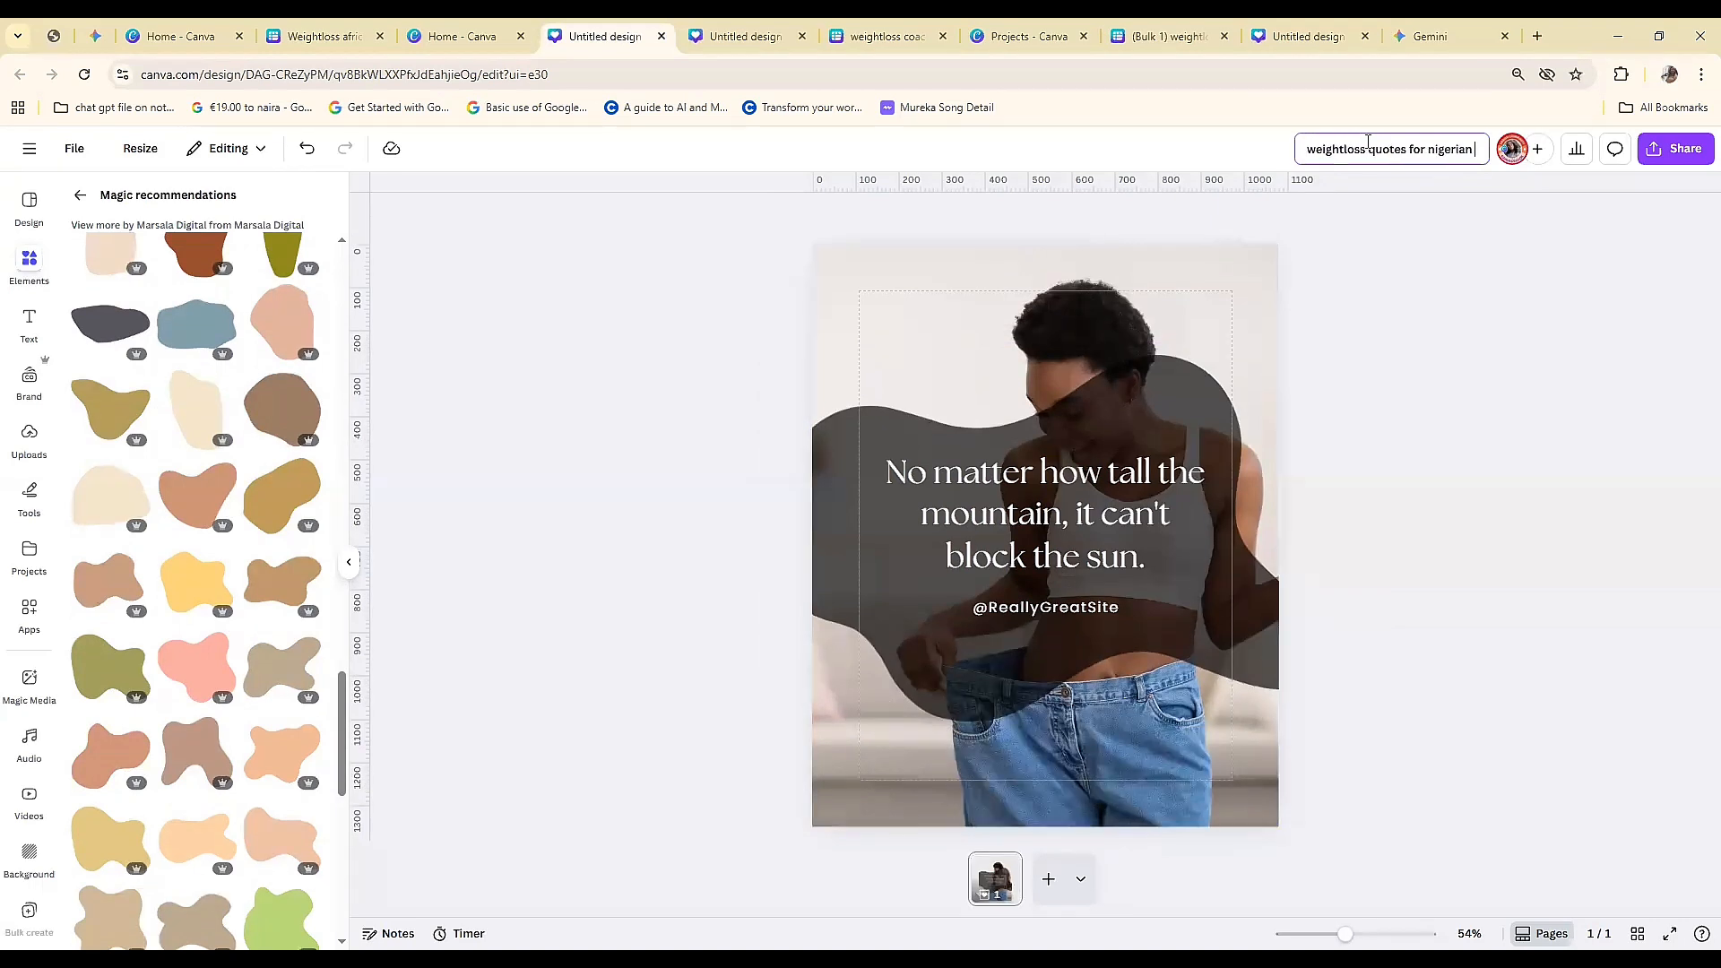
text(n)
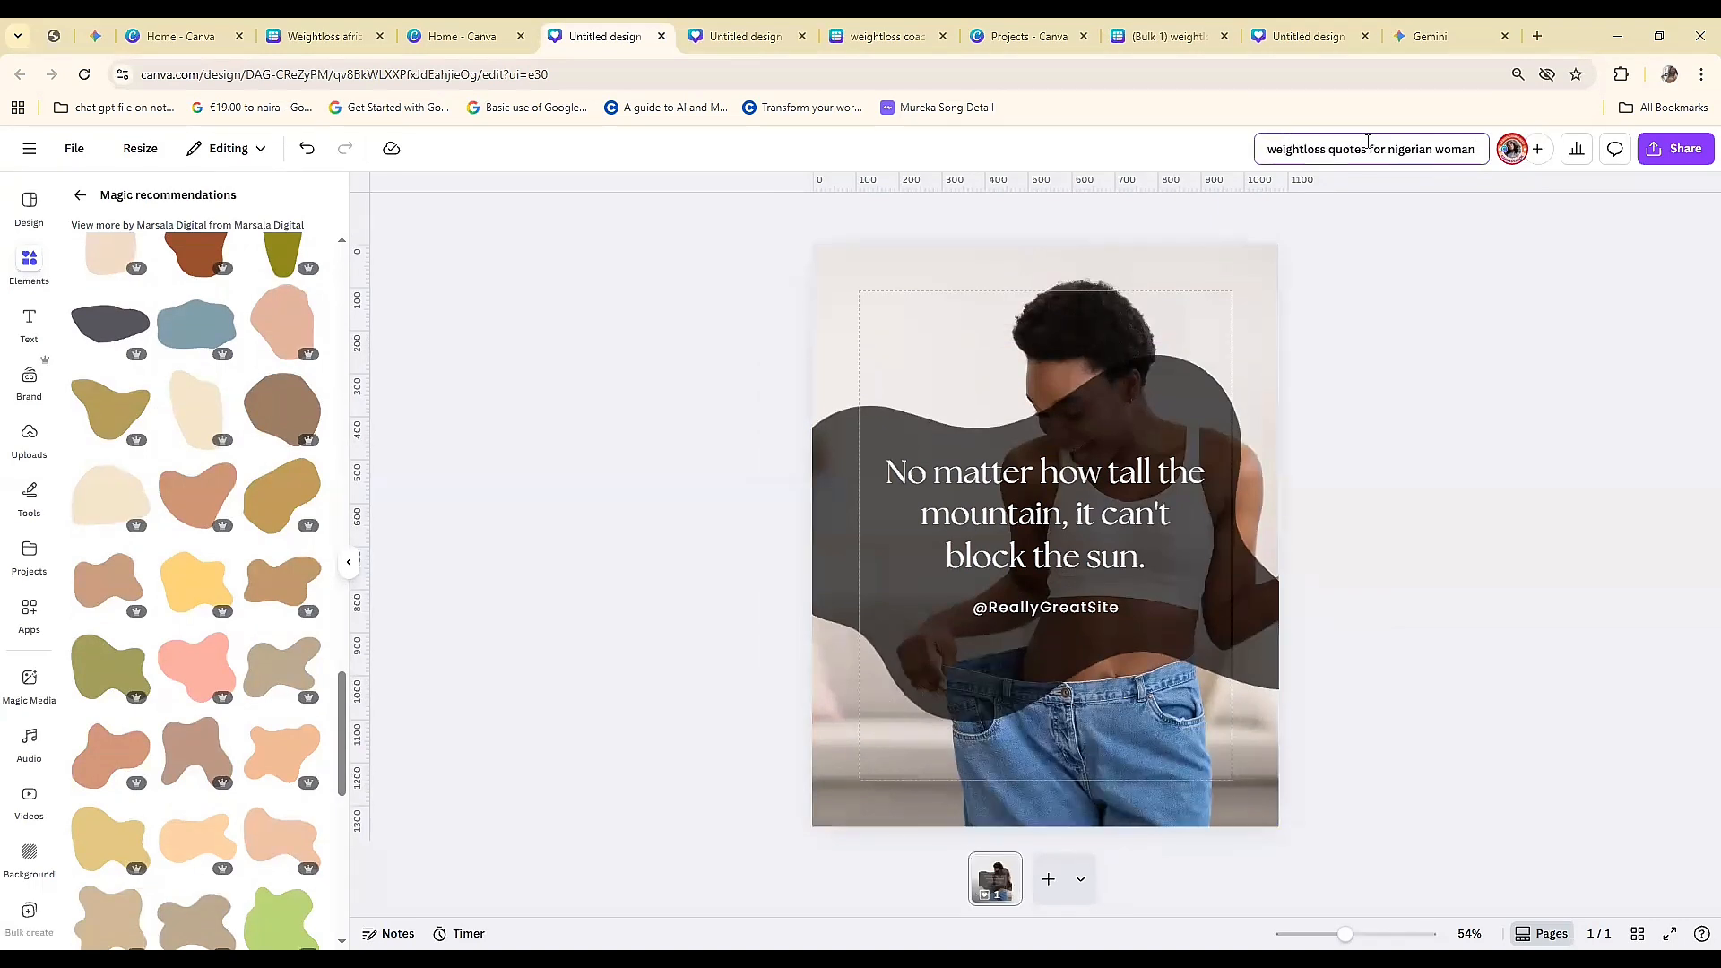
key(Return)
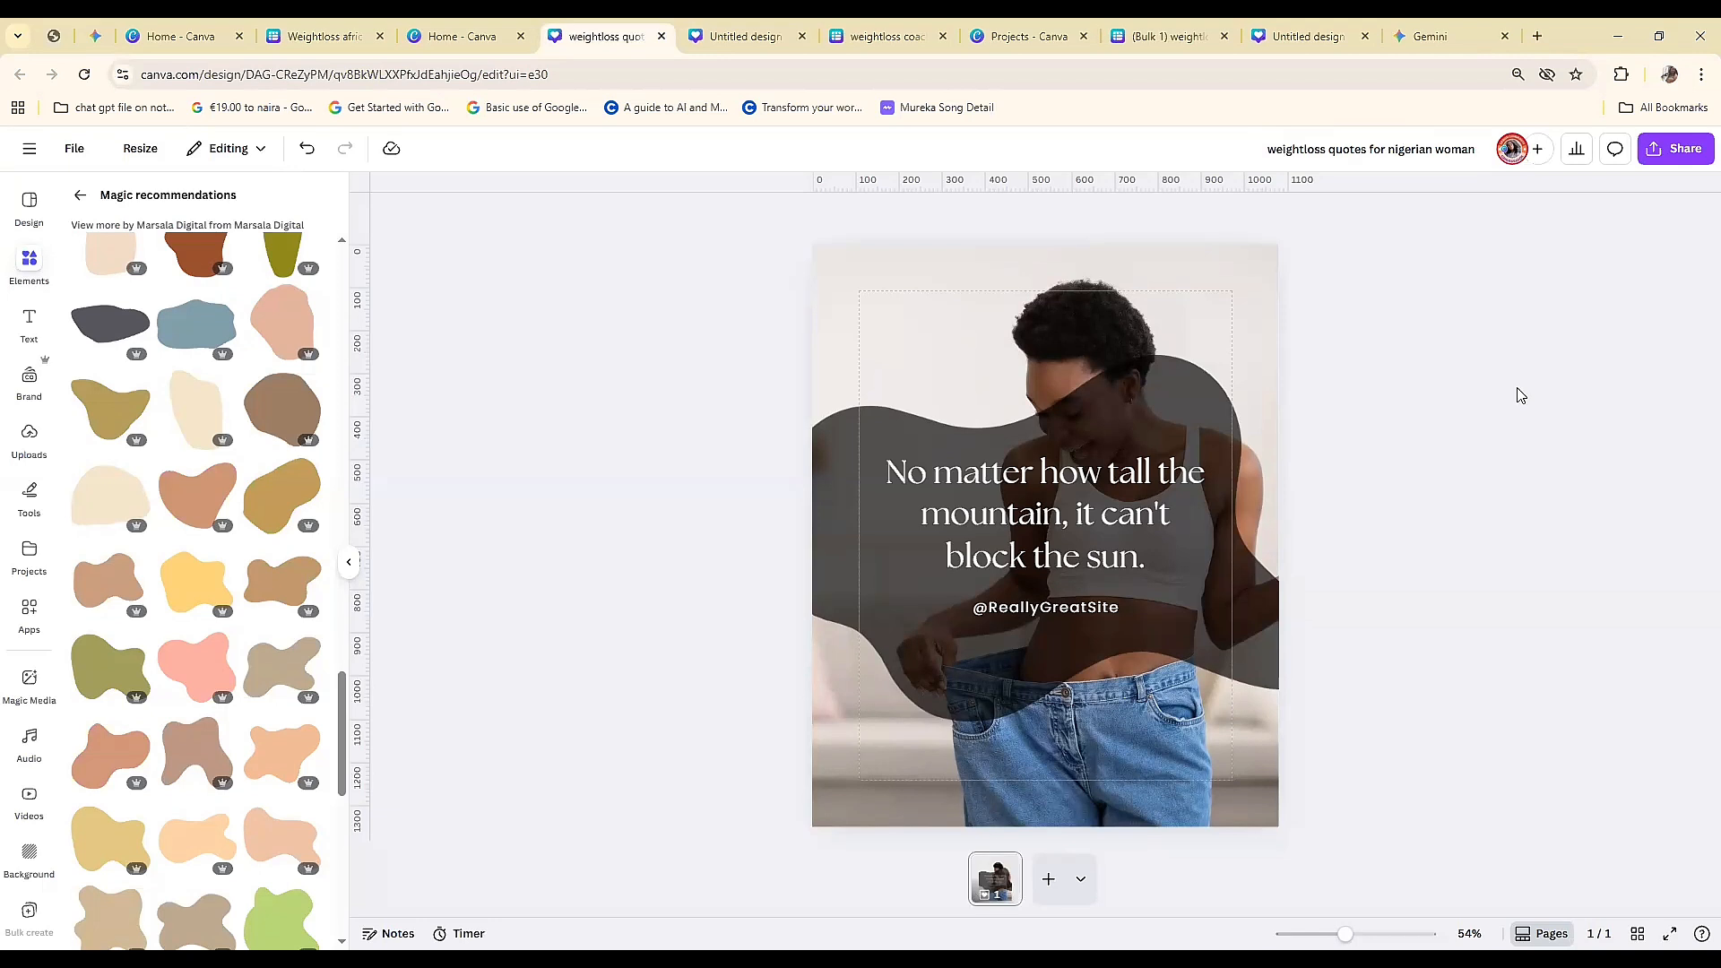
click(1132, 424)
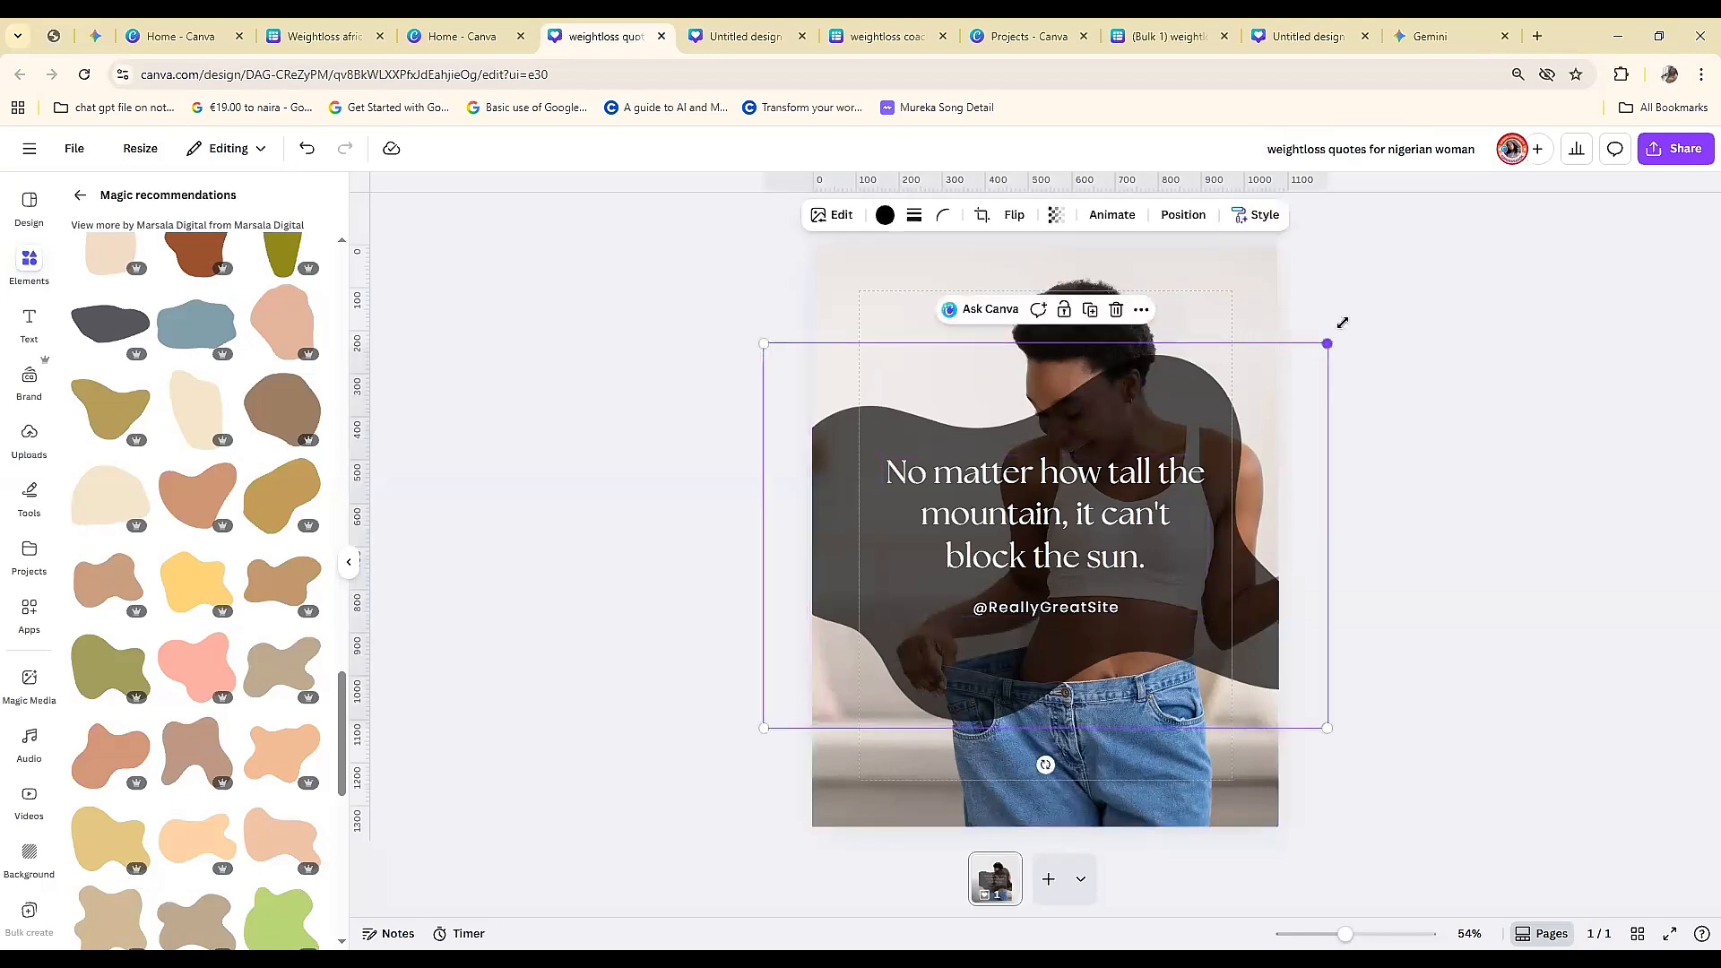
drag(1343, 323, 1385, 294)
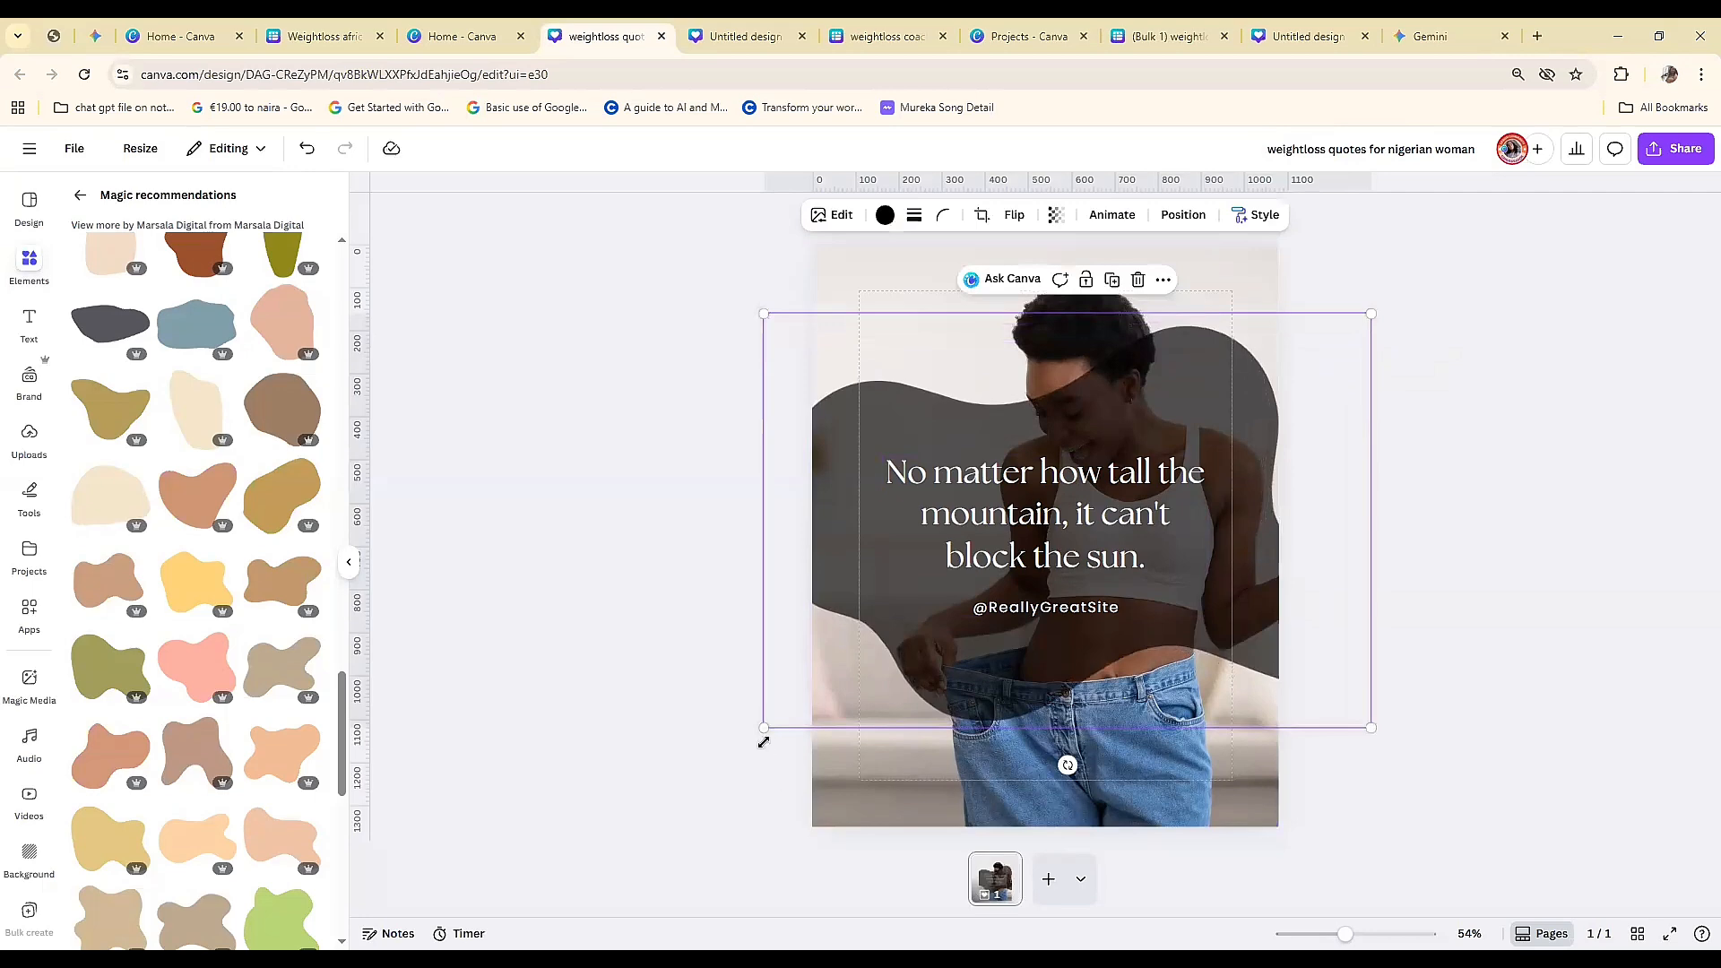
Stretch the dark blob wider and rotate it to about -19° across the photo.
drag(764, 742, 723, 756)
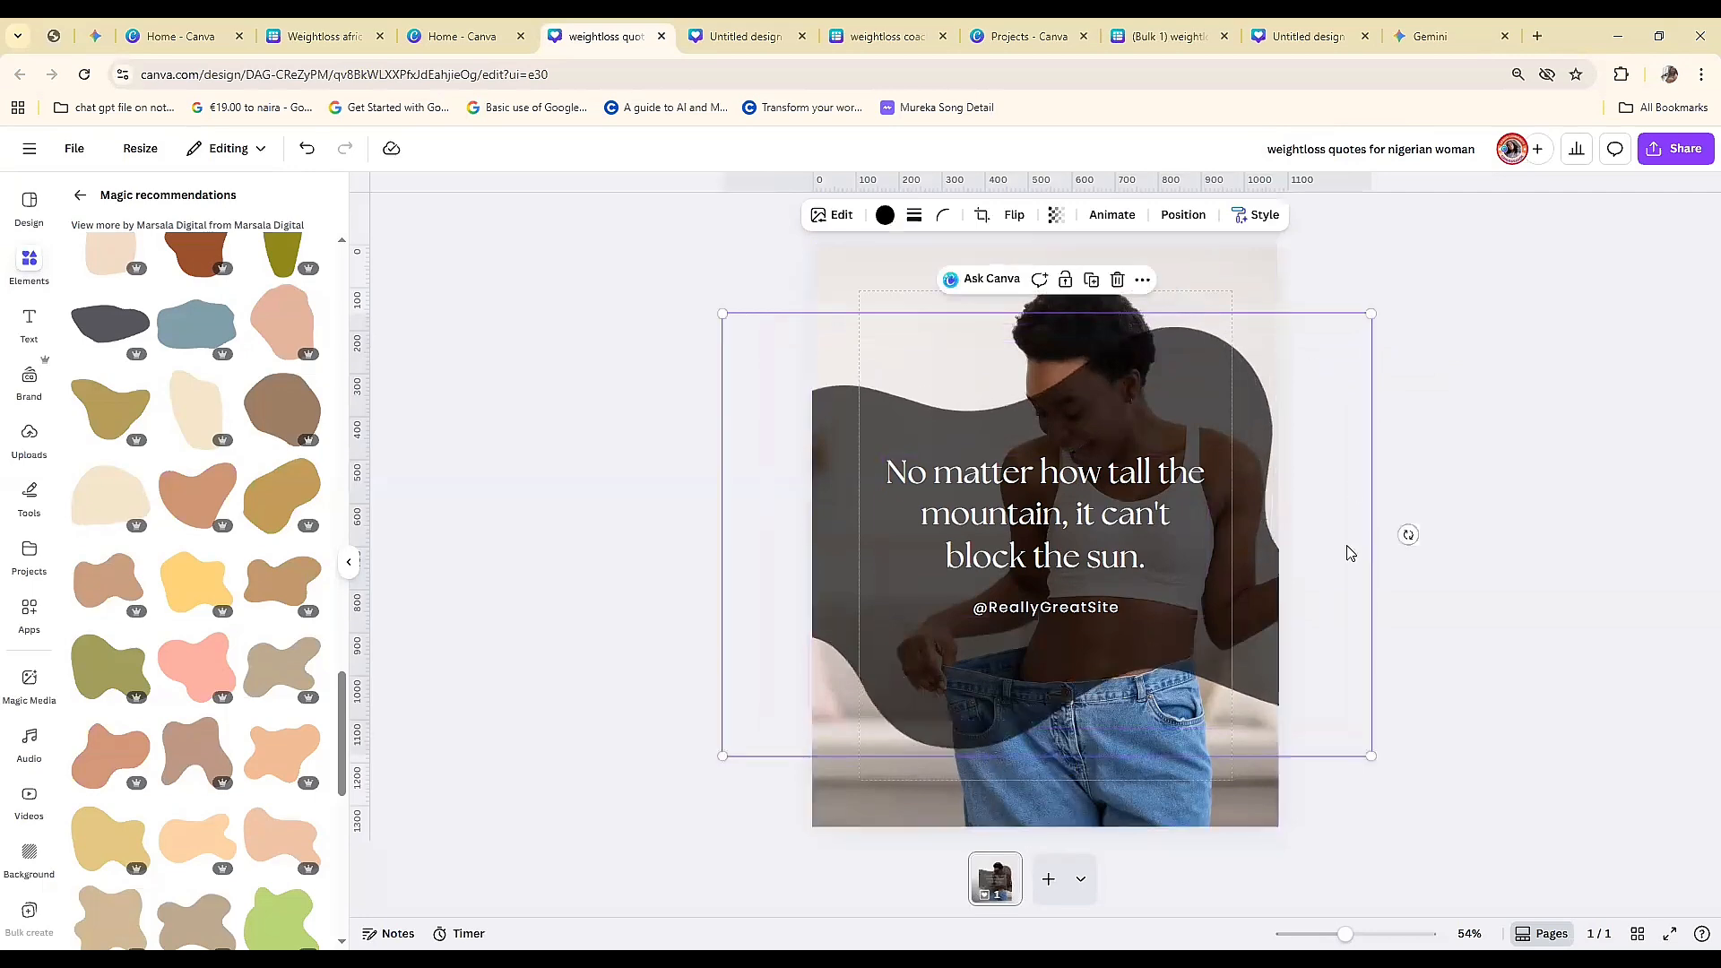
drag(1408, 534, 1408, 404)
drag(1305, 453, 1296, 442)
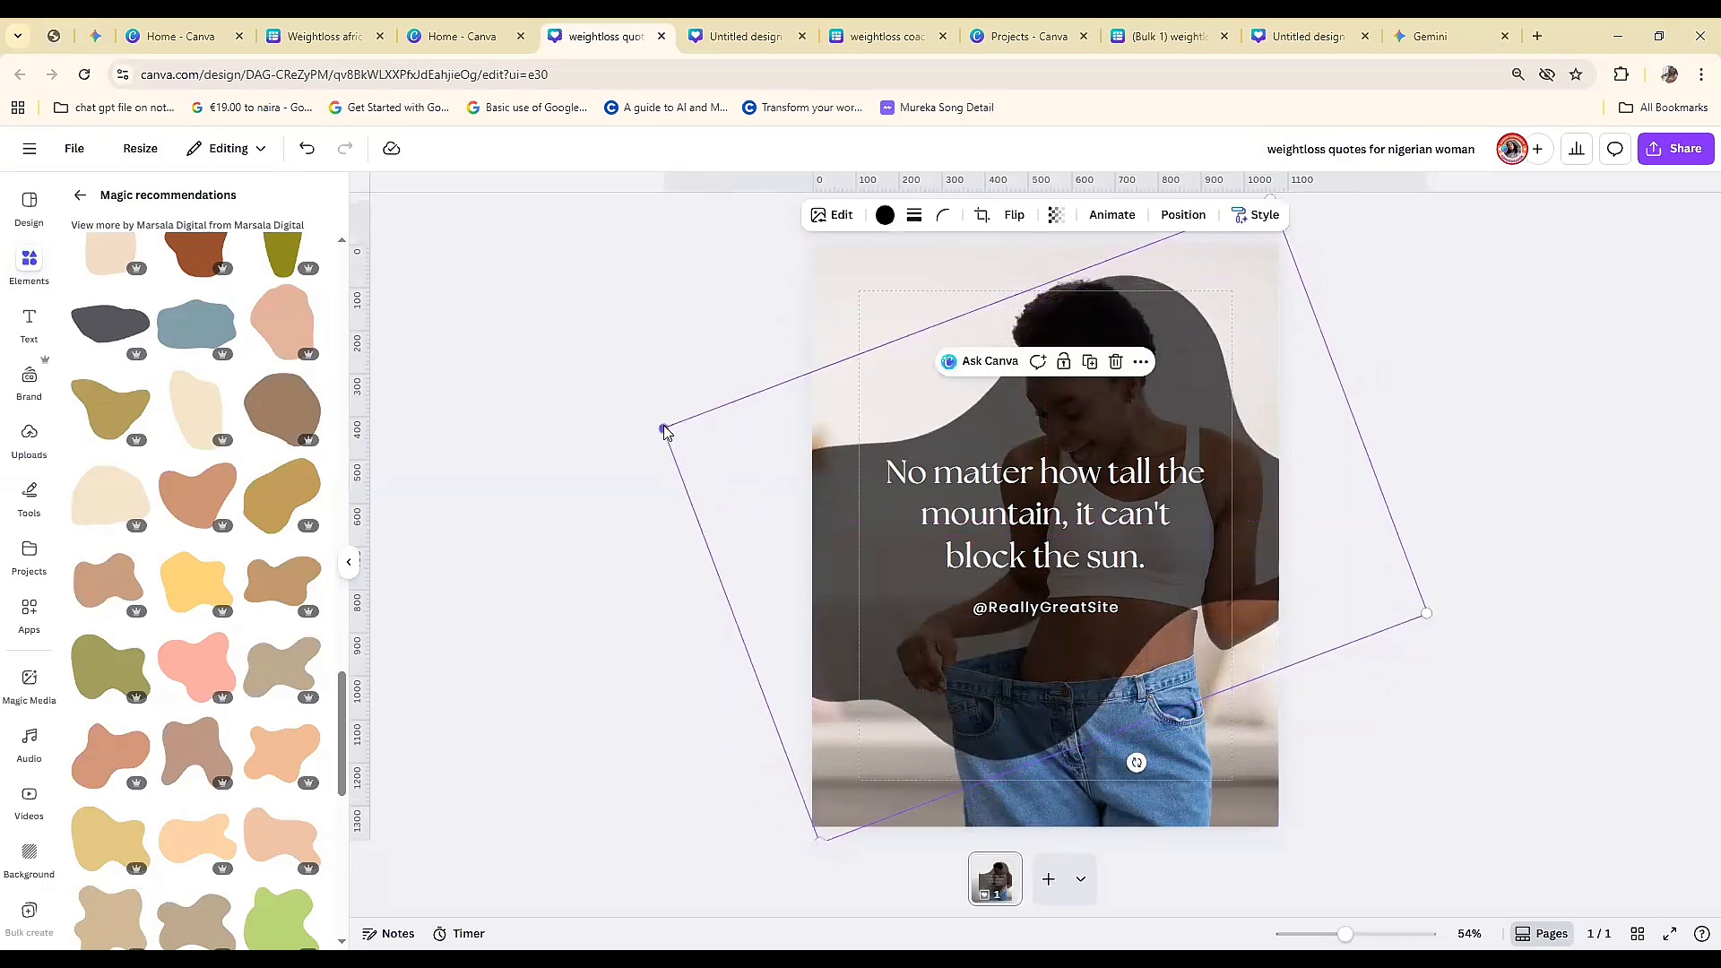
drag(663, 431, 646, 424)
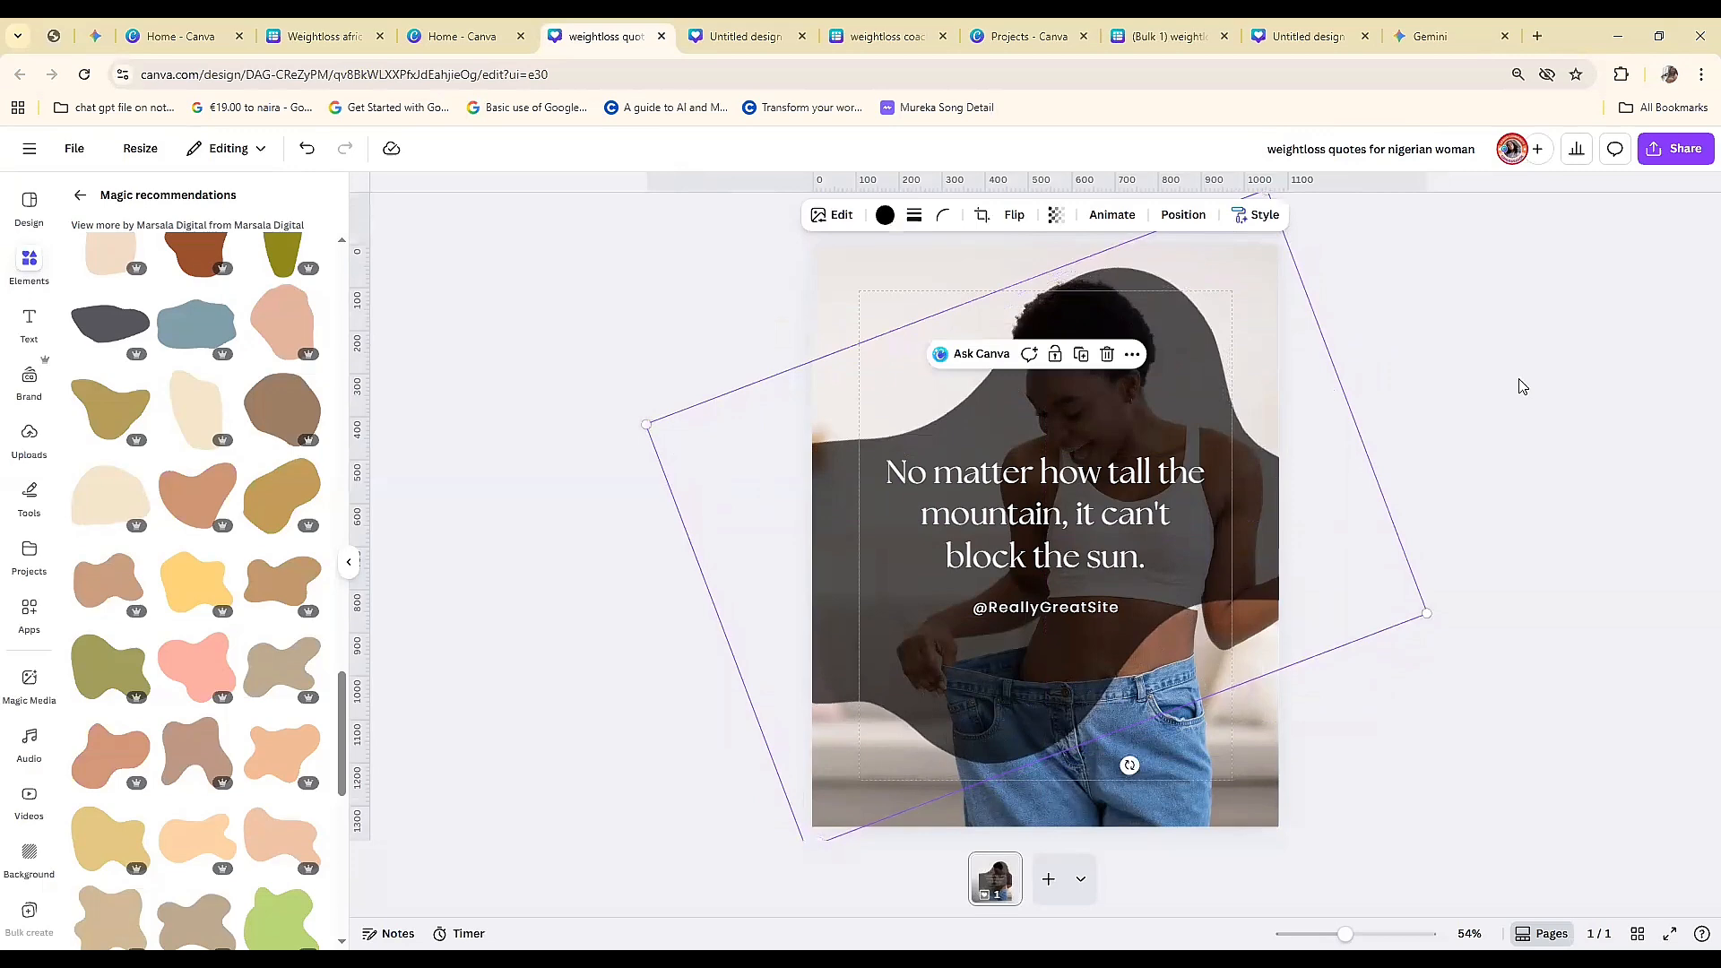
click(1419, 438)
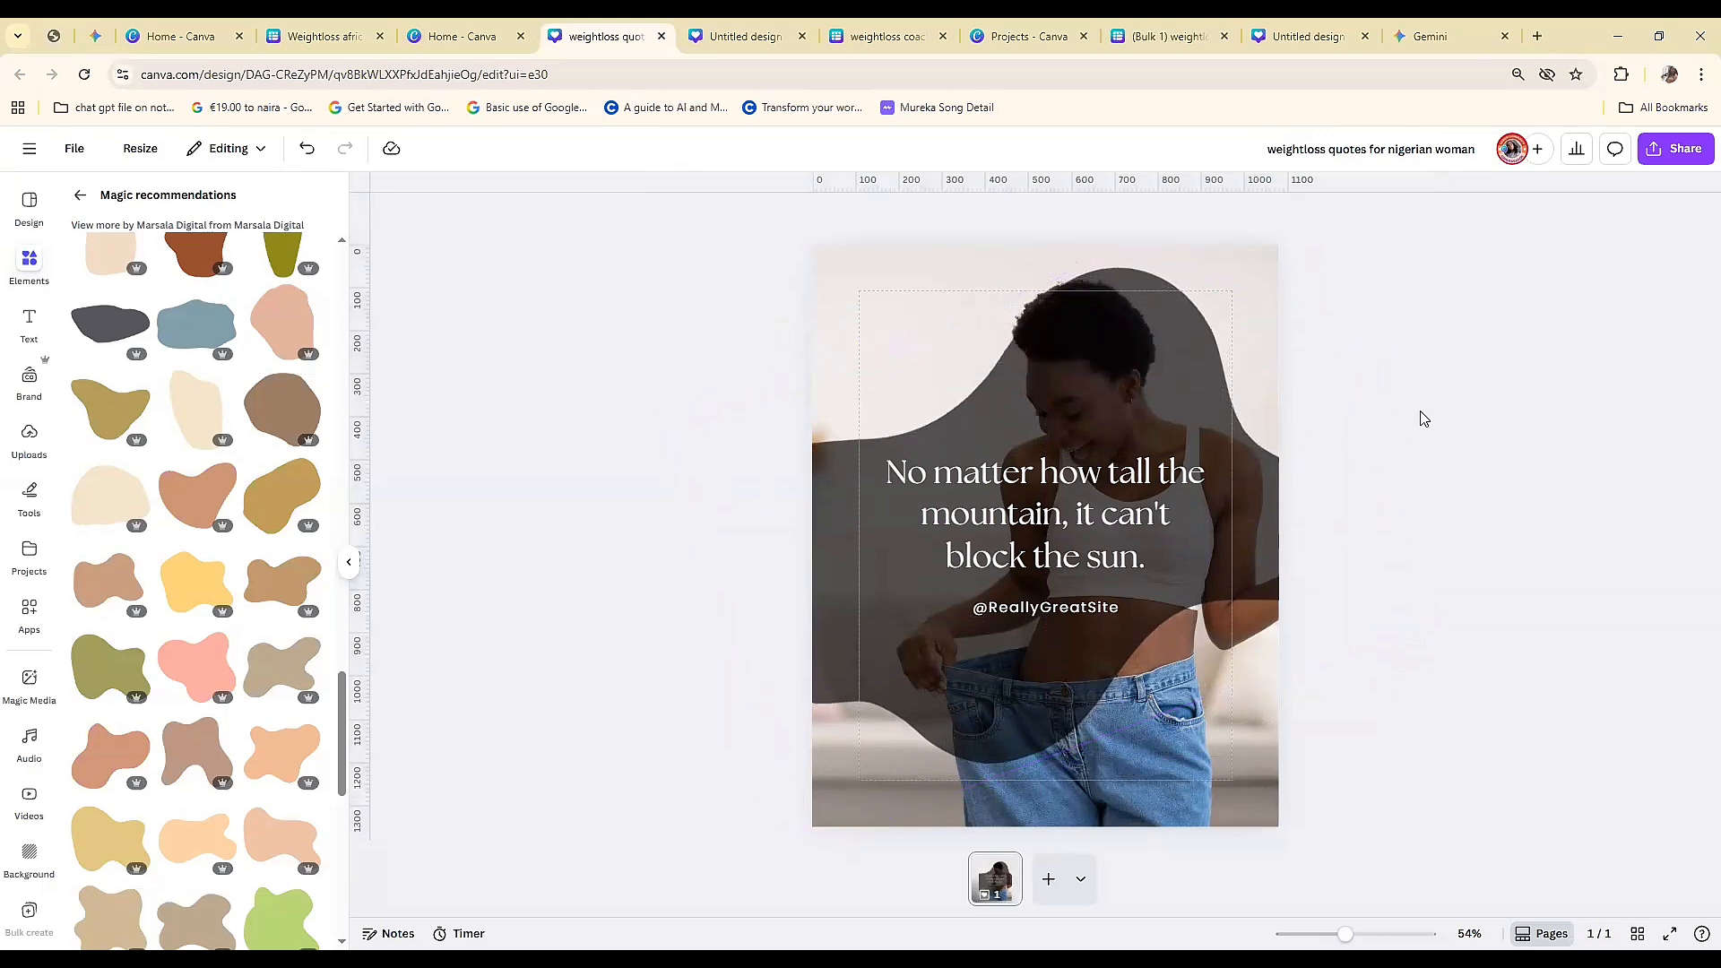
click(1127, 518)
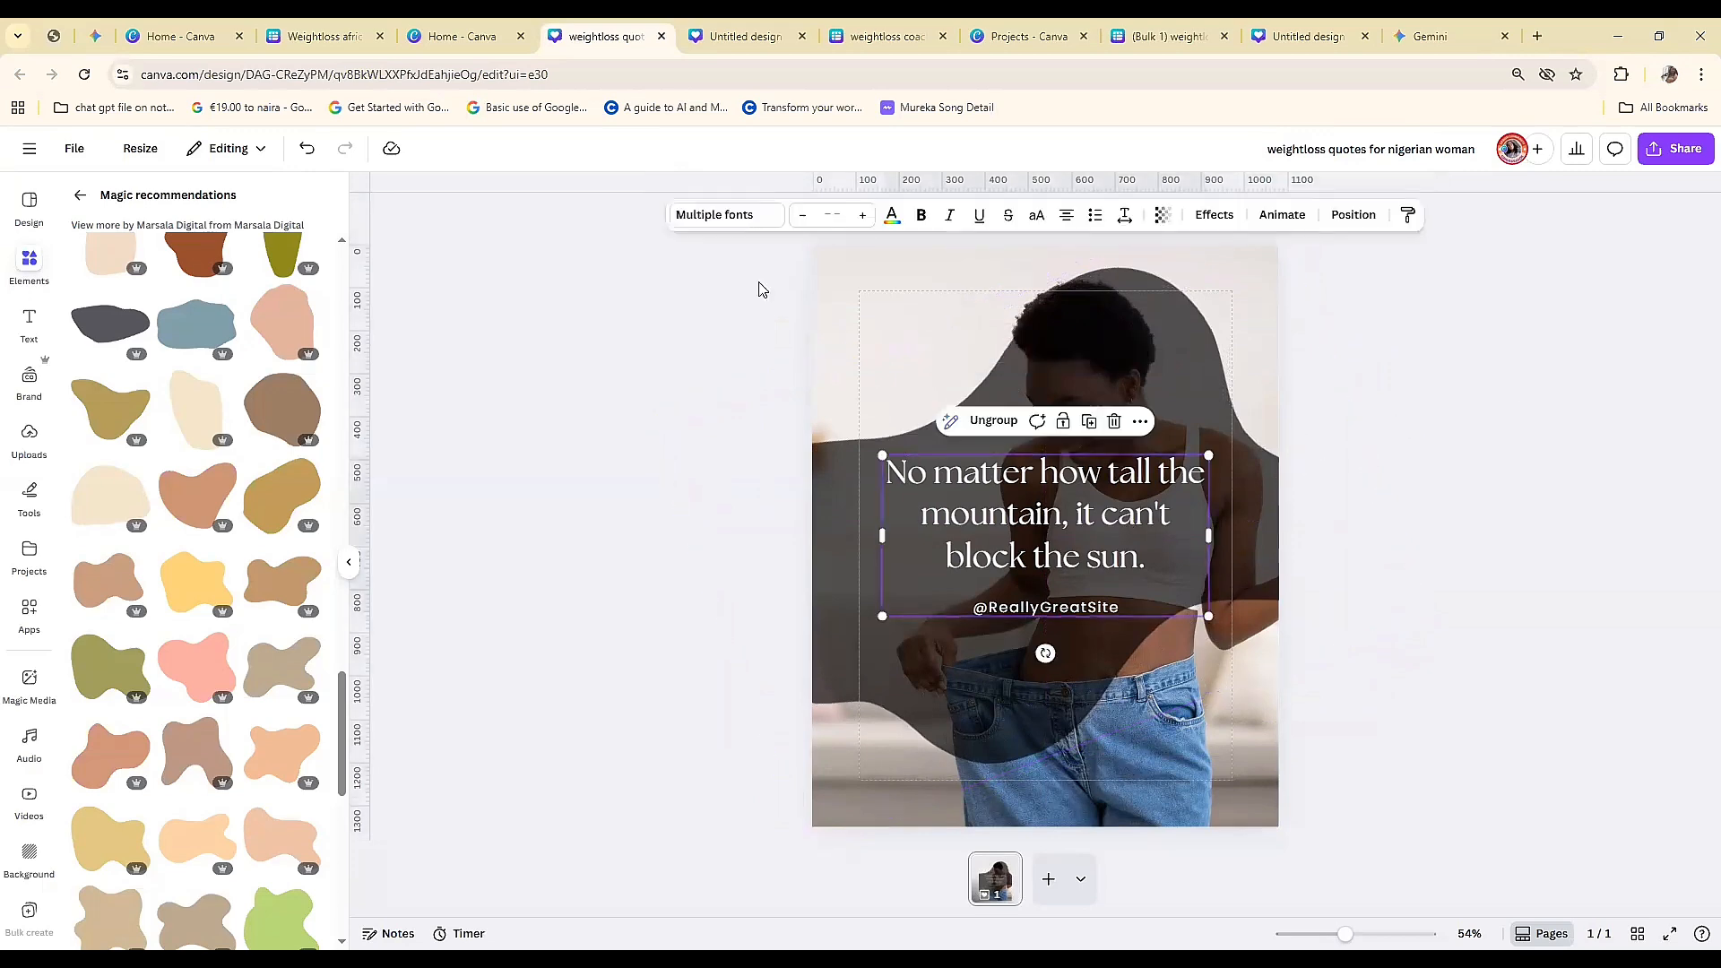
click(751, 216)
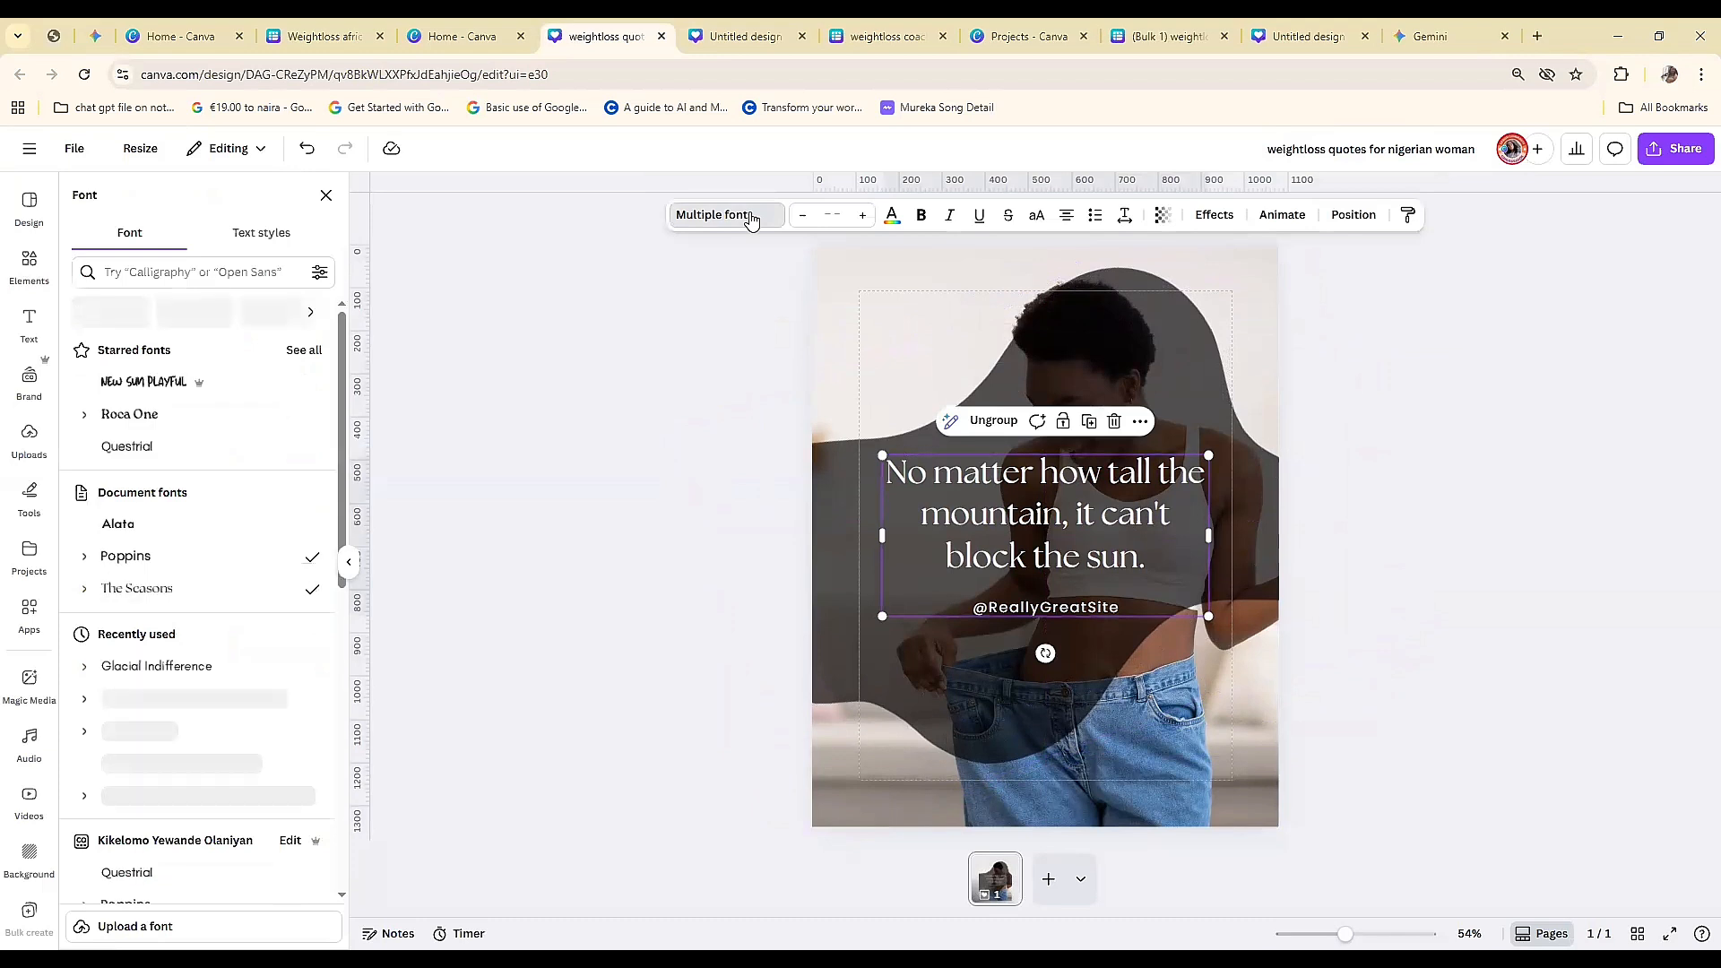
click(163, 448)
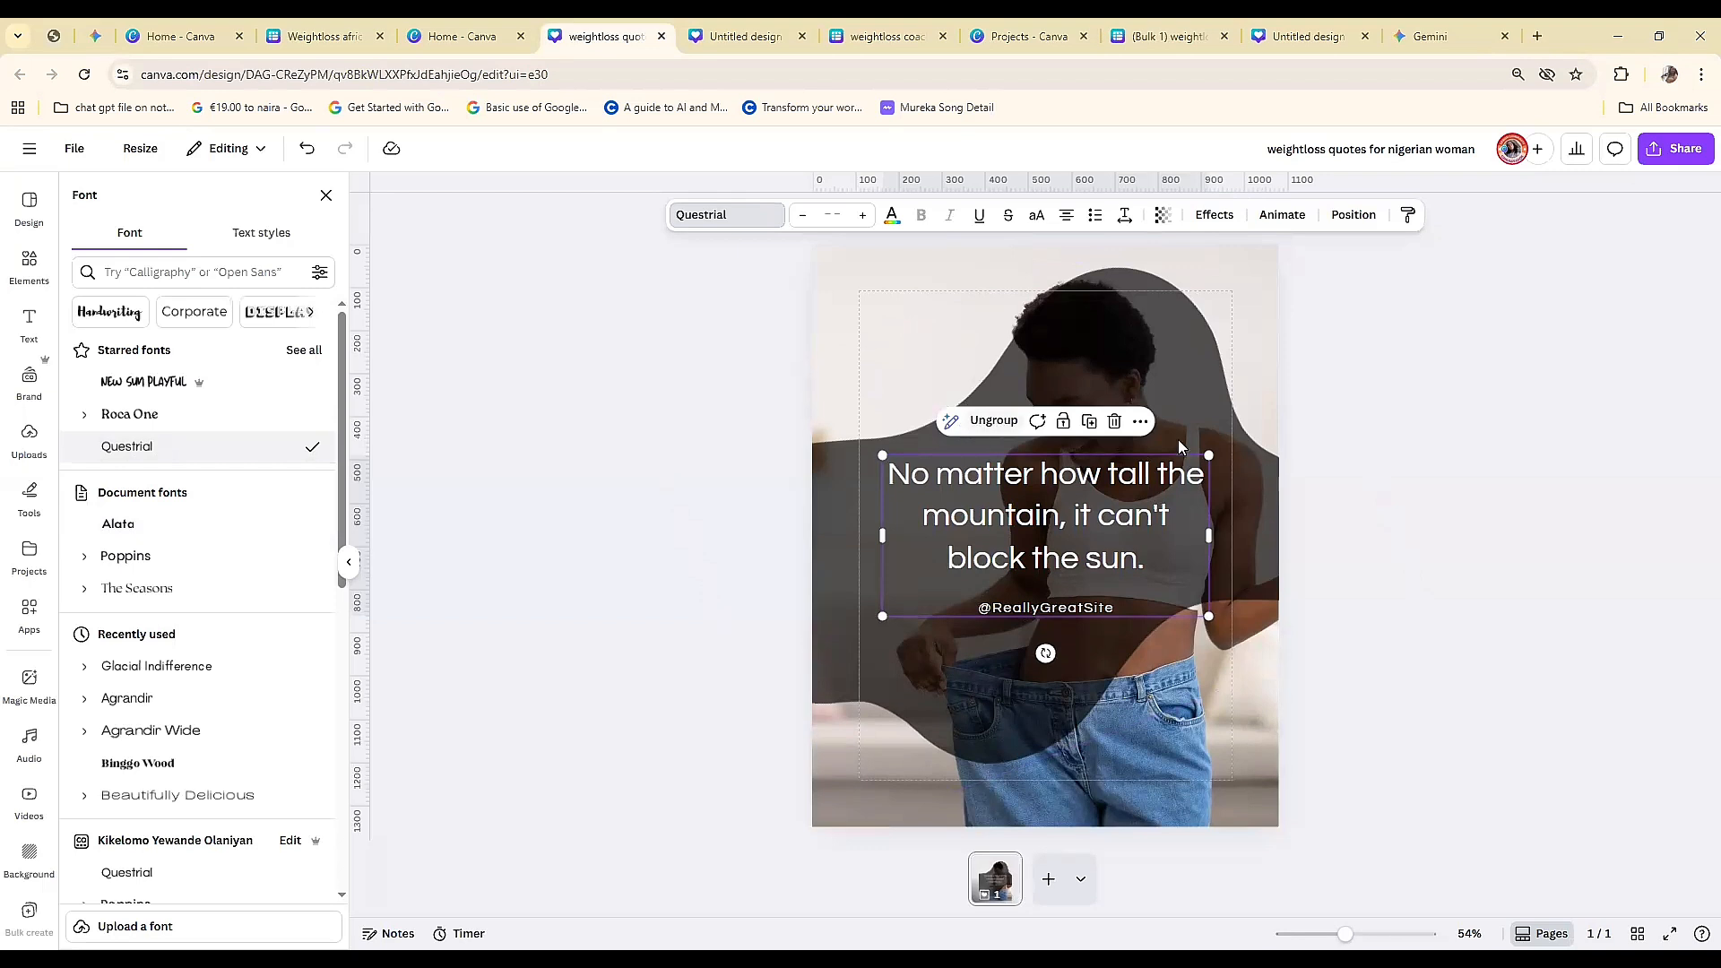
click(986, 422)
click(1549, 550)
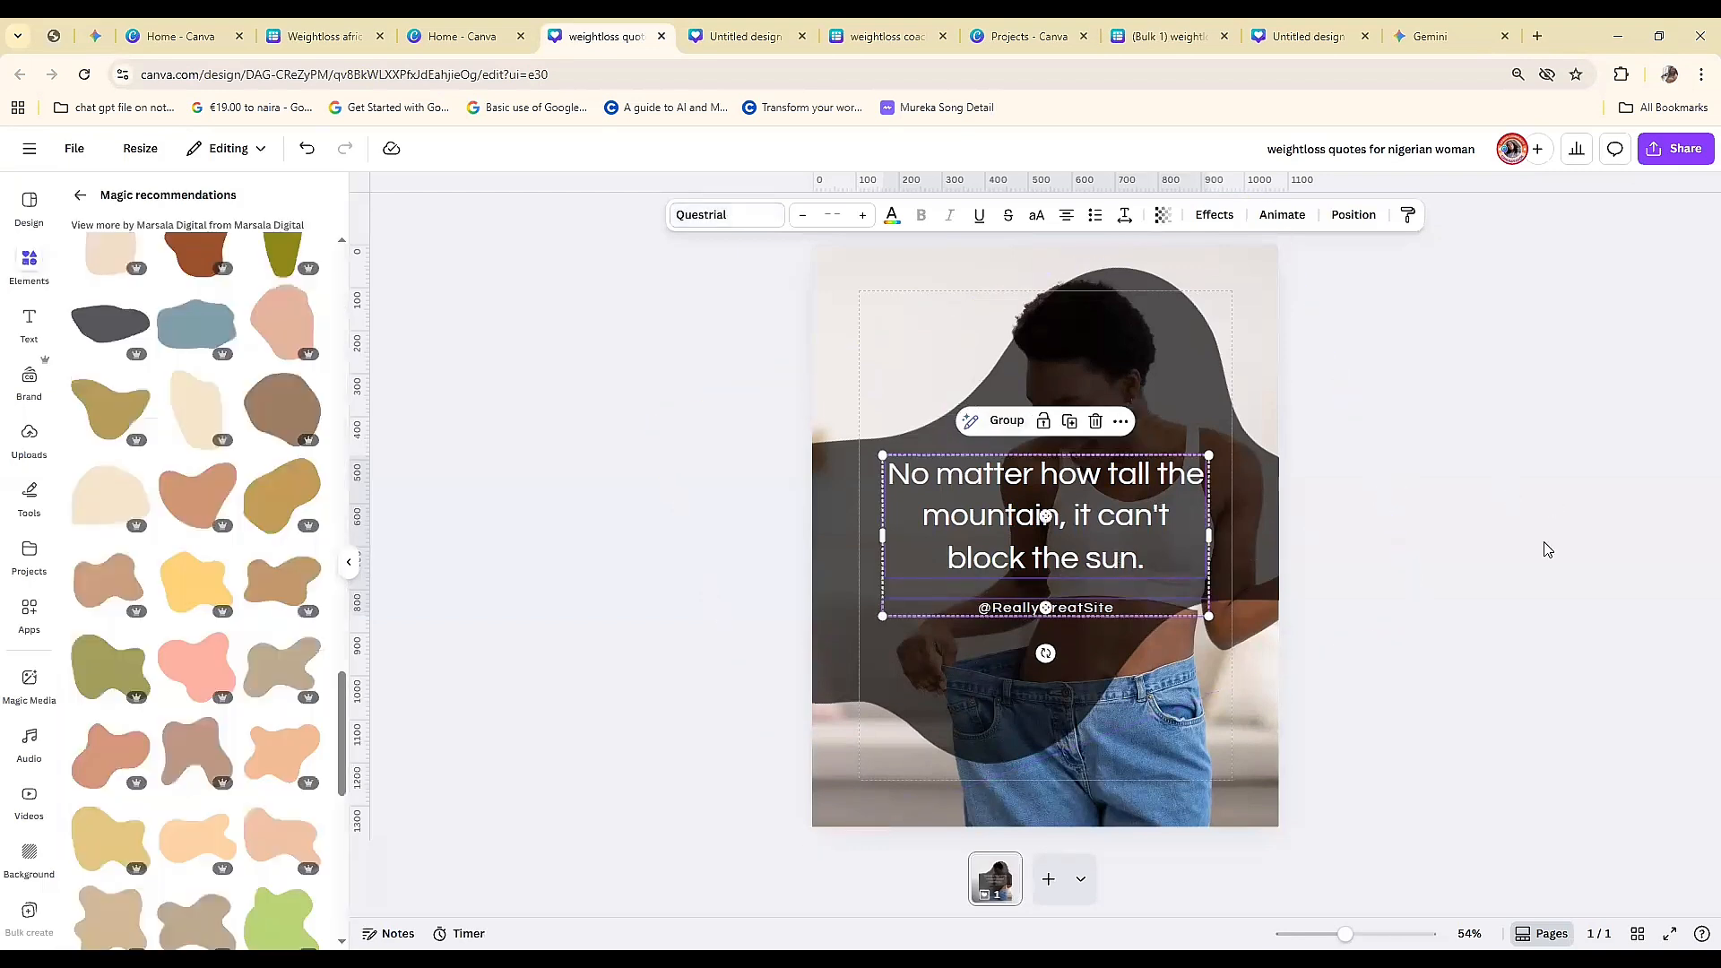
click(1479, 553)
click(1116, 519)
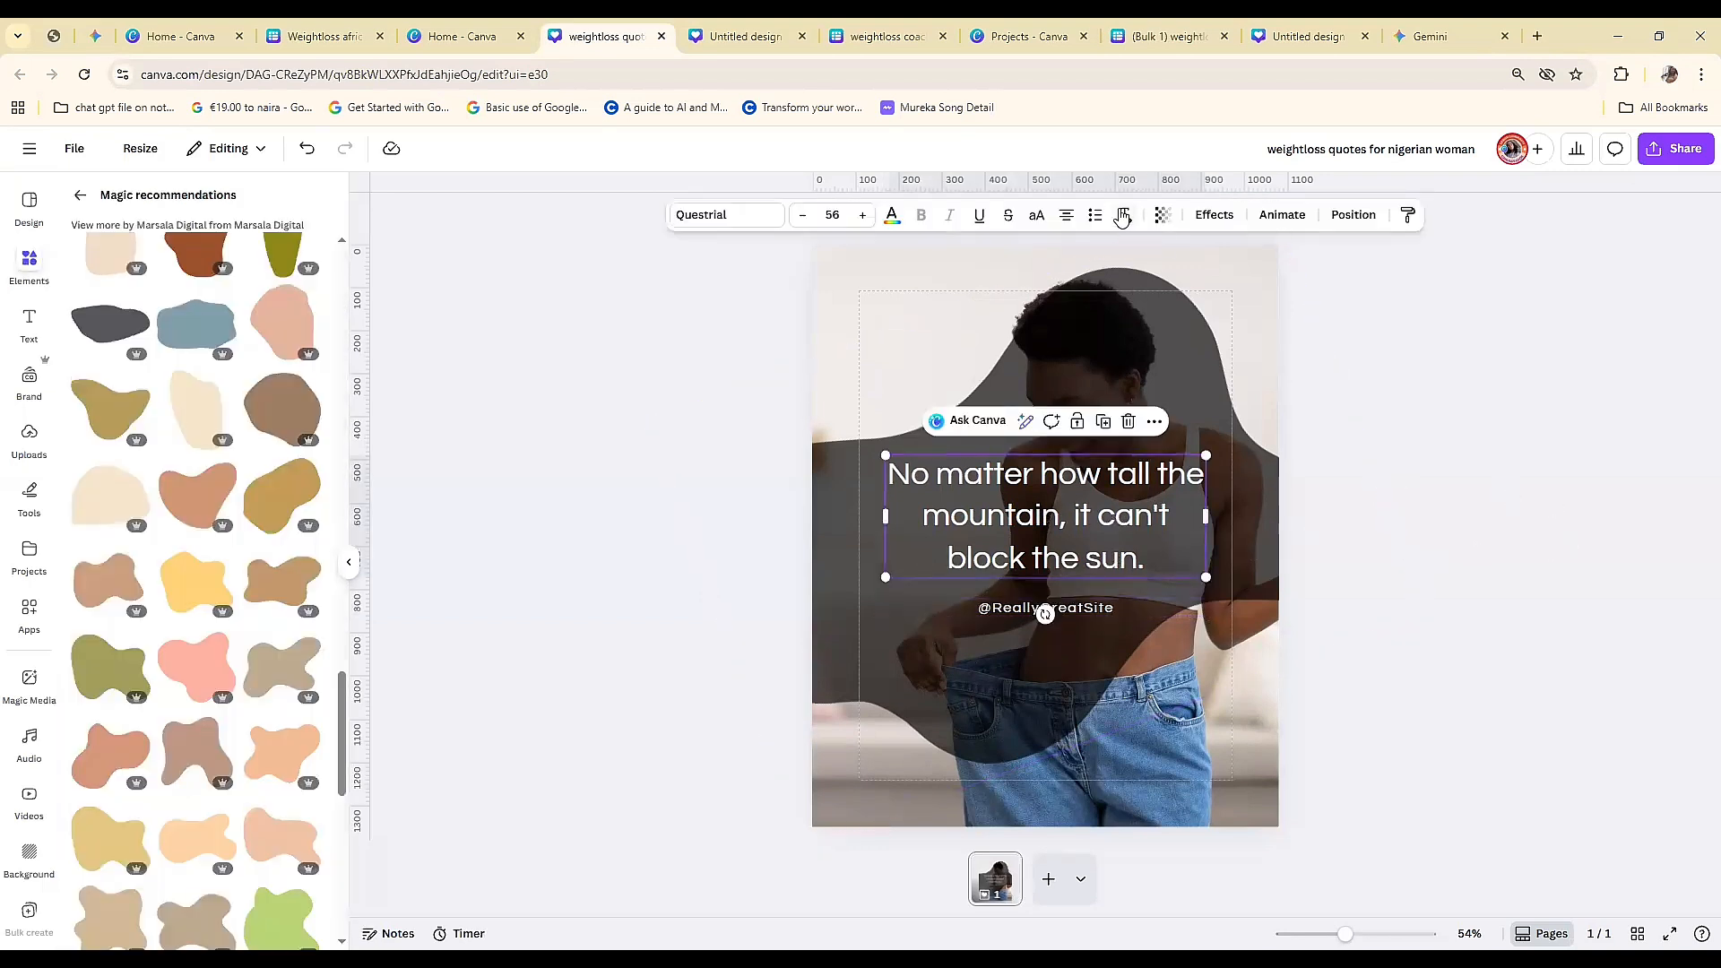
click(1122, 216)
drag(1092, 341, 1079, 338)
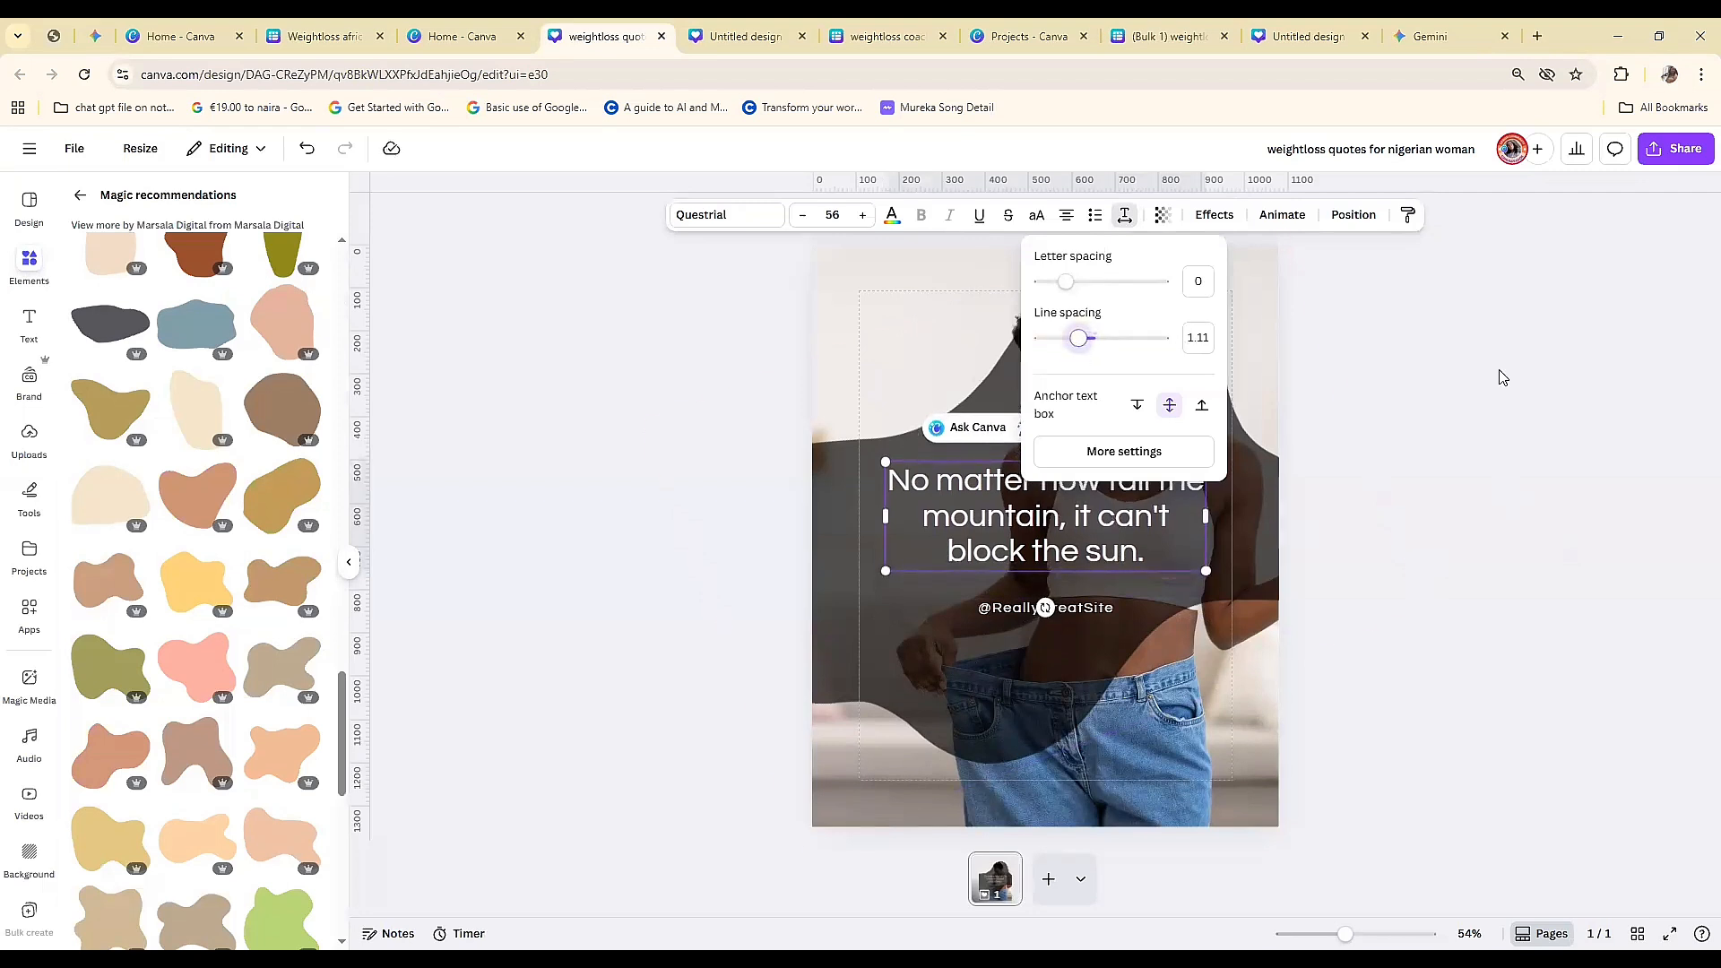
click(1502, 377)
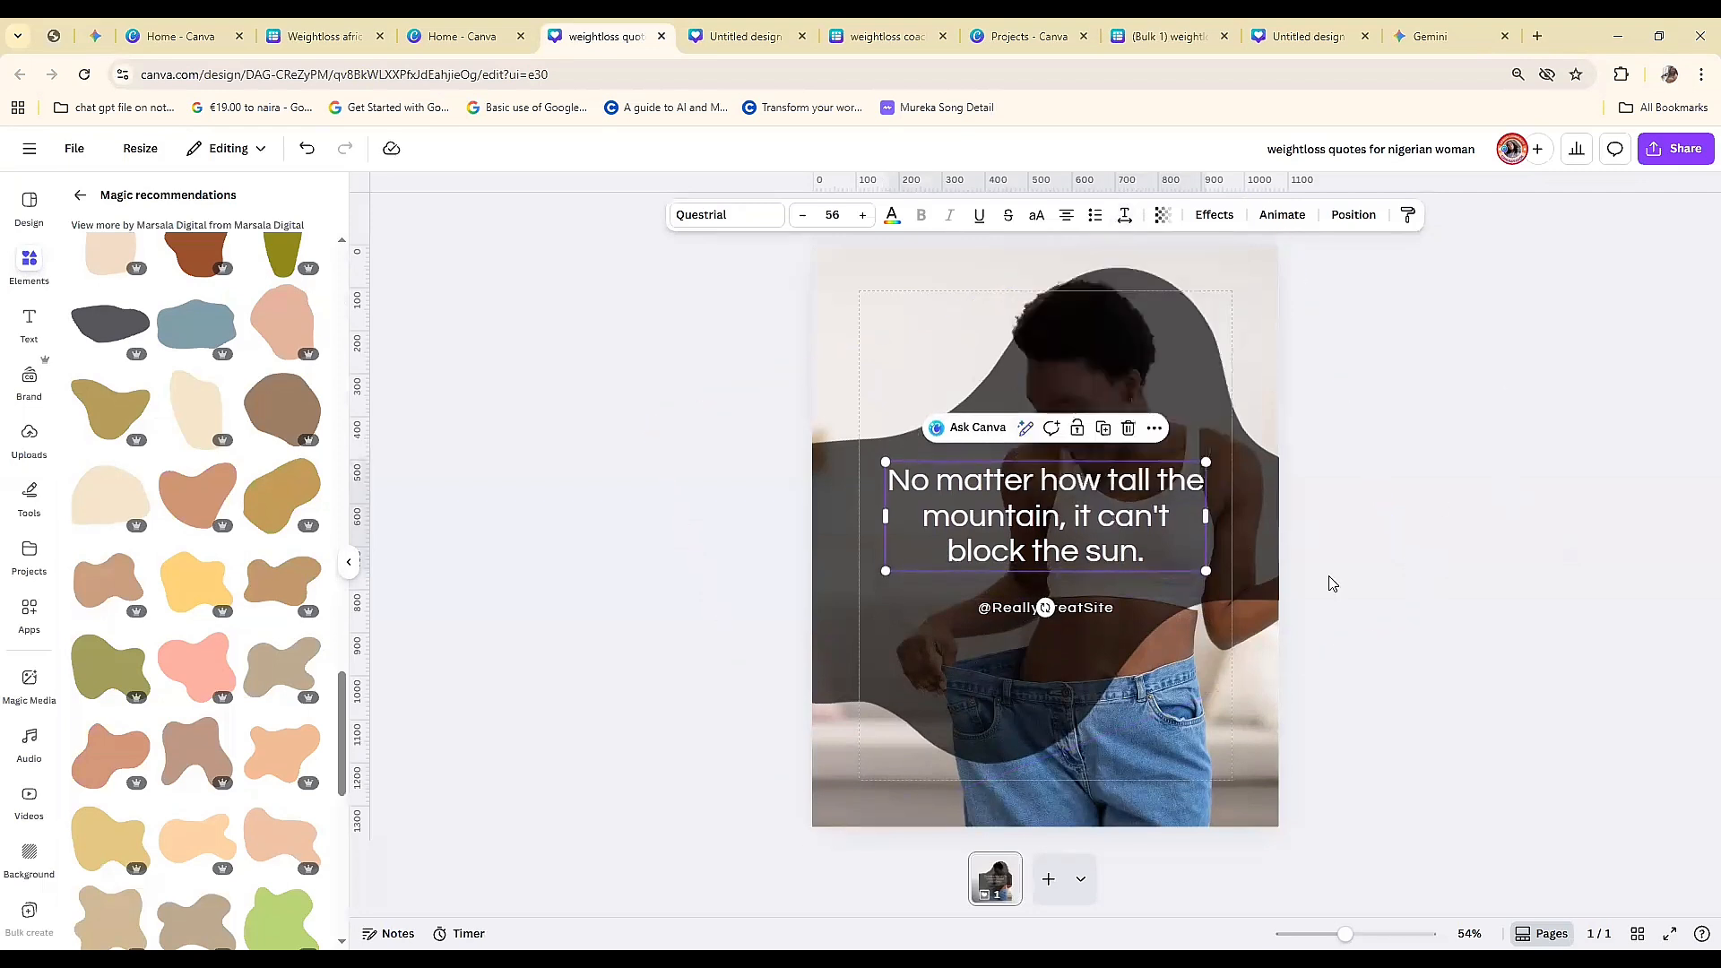
click(1104, 610)
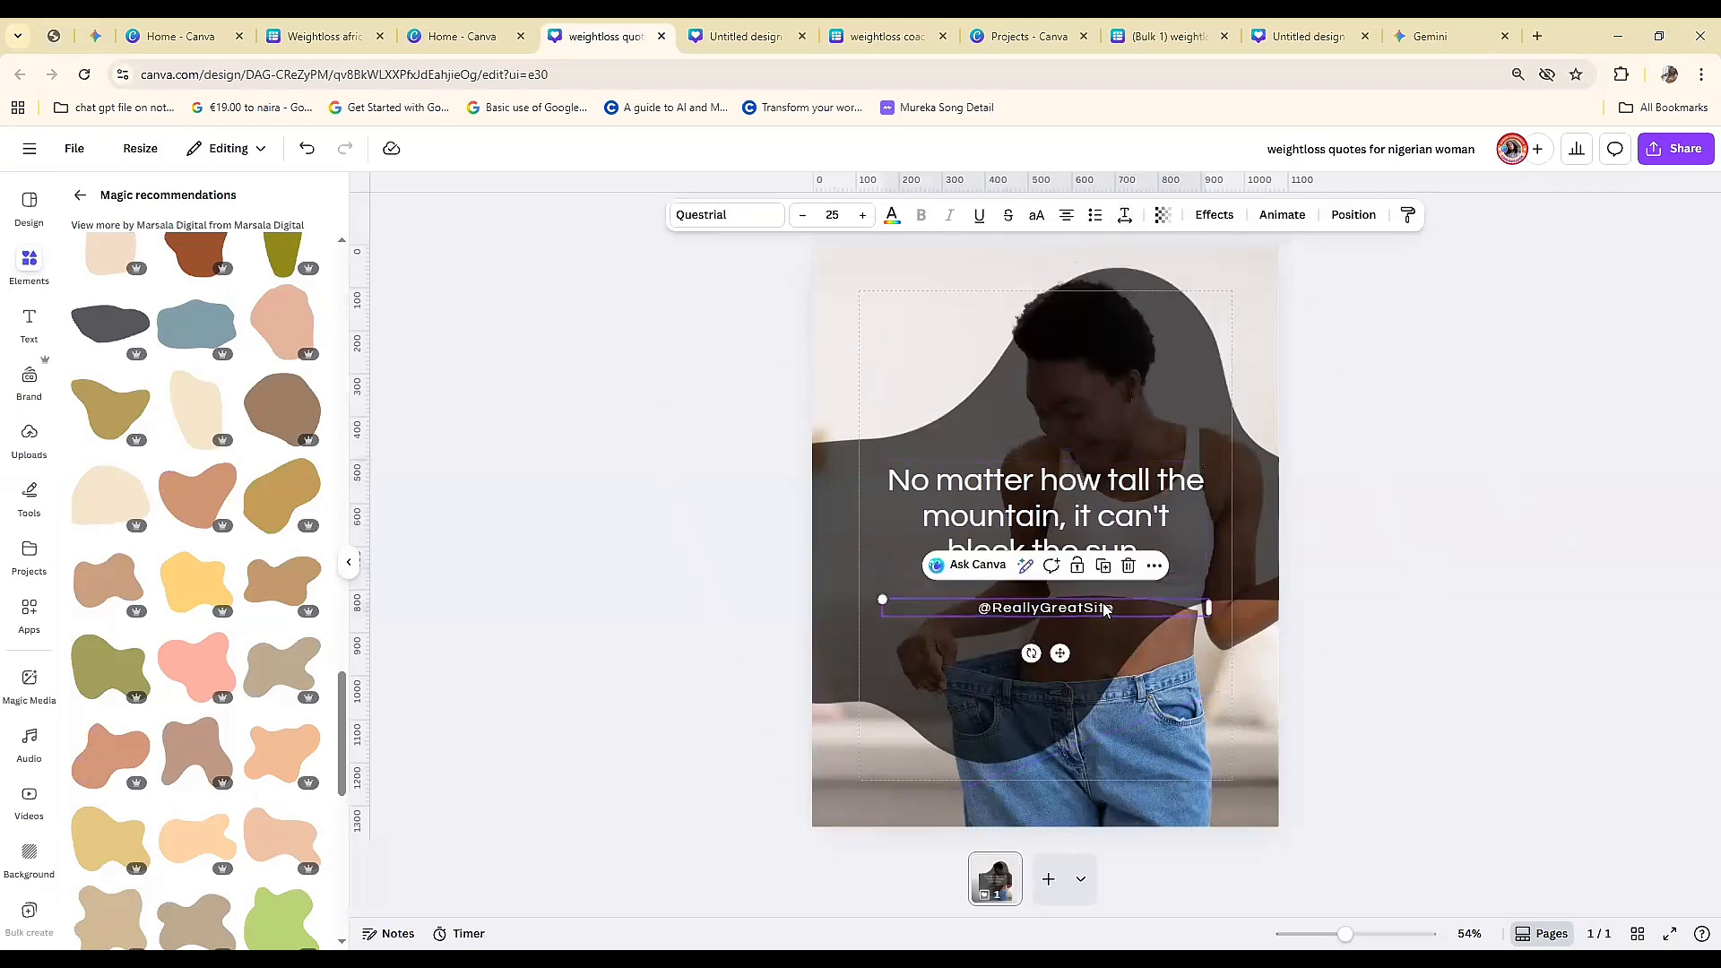
click(730, 216)
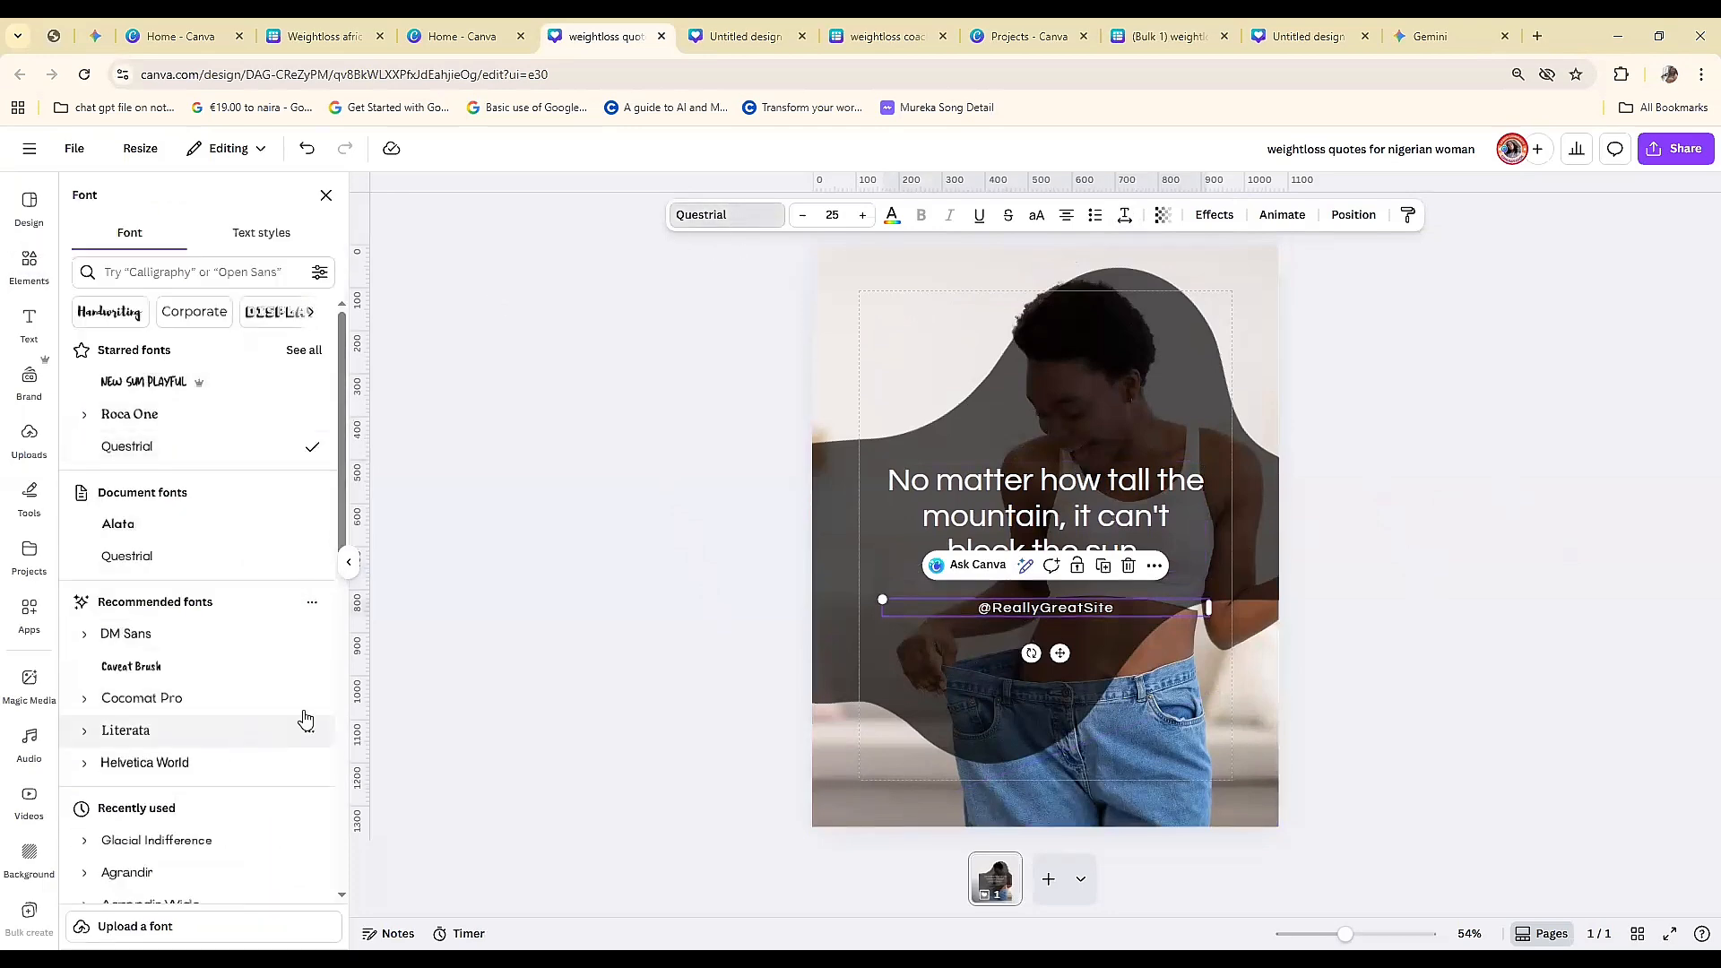
click(210, 842)
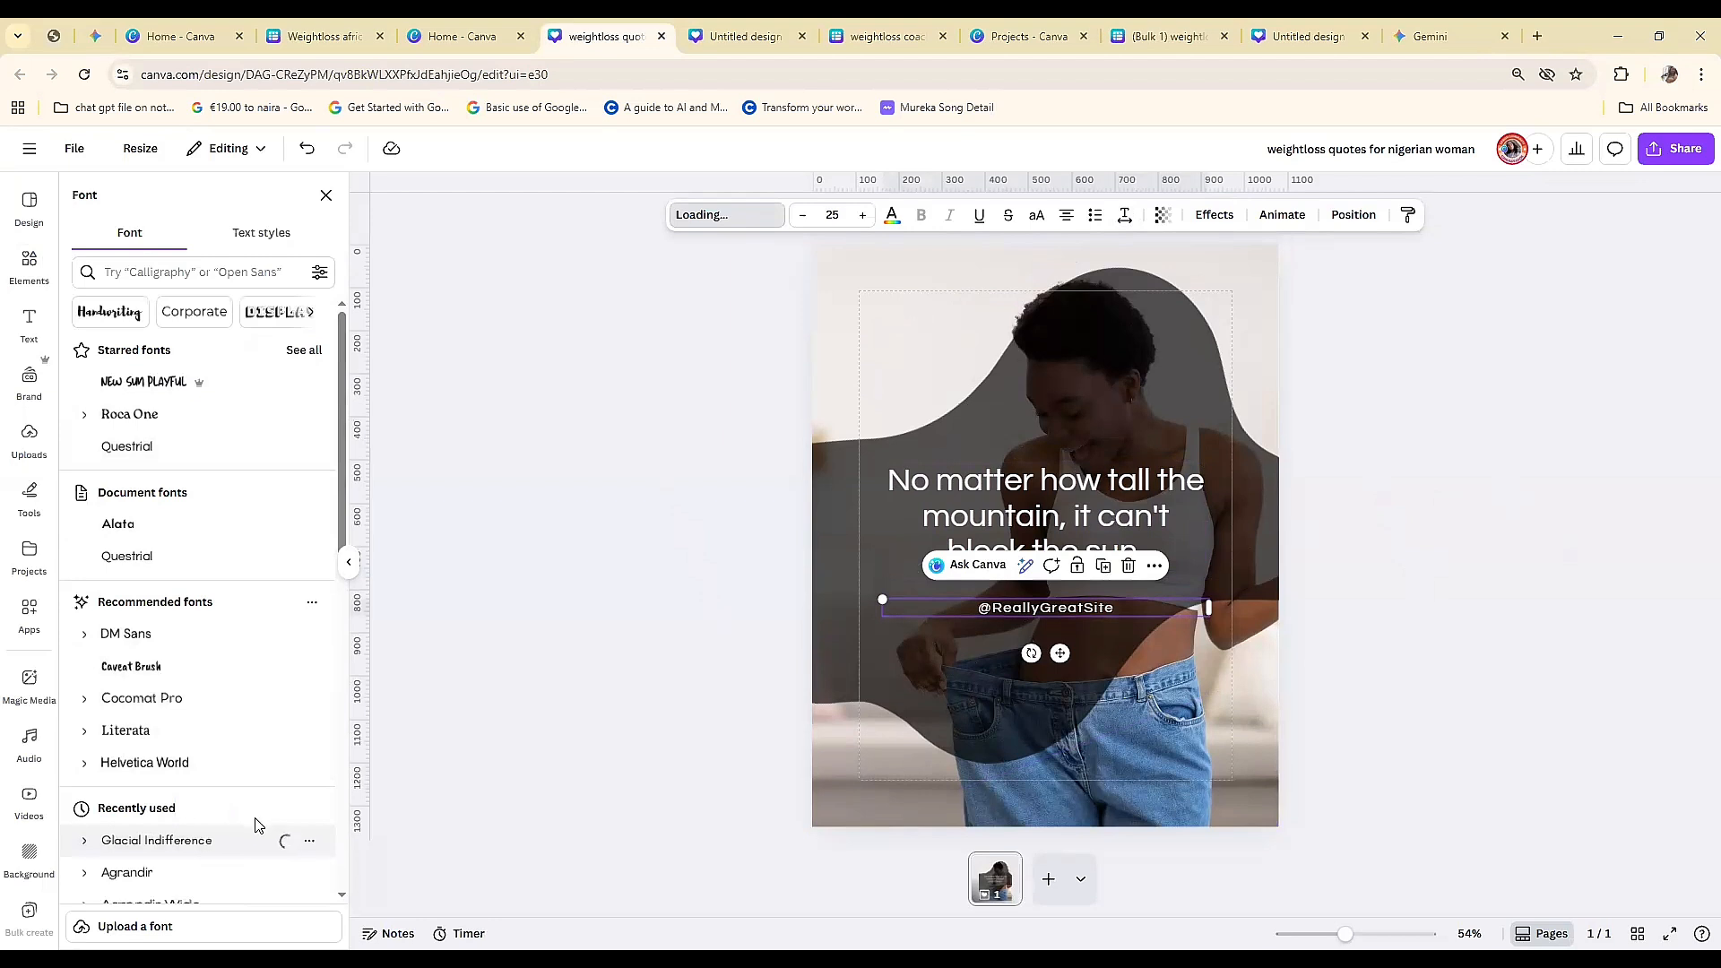
click(1061, 491)
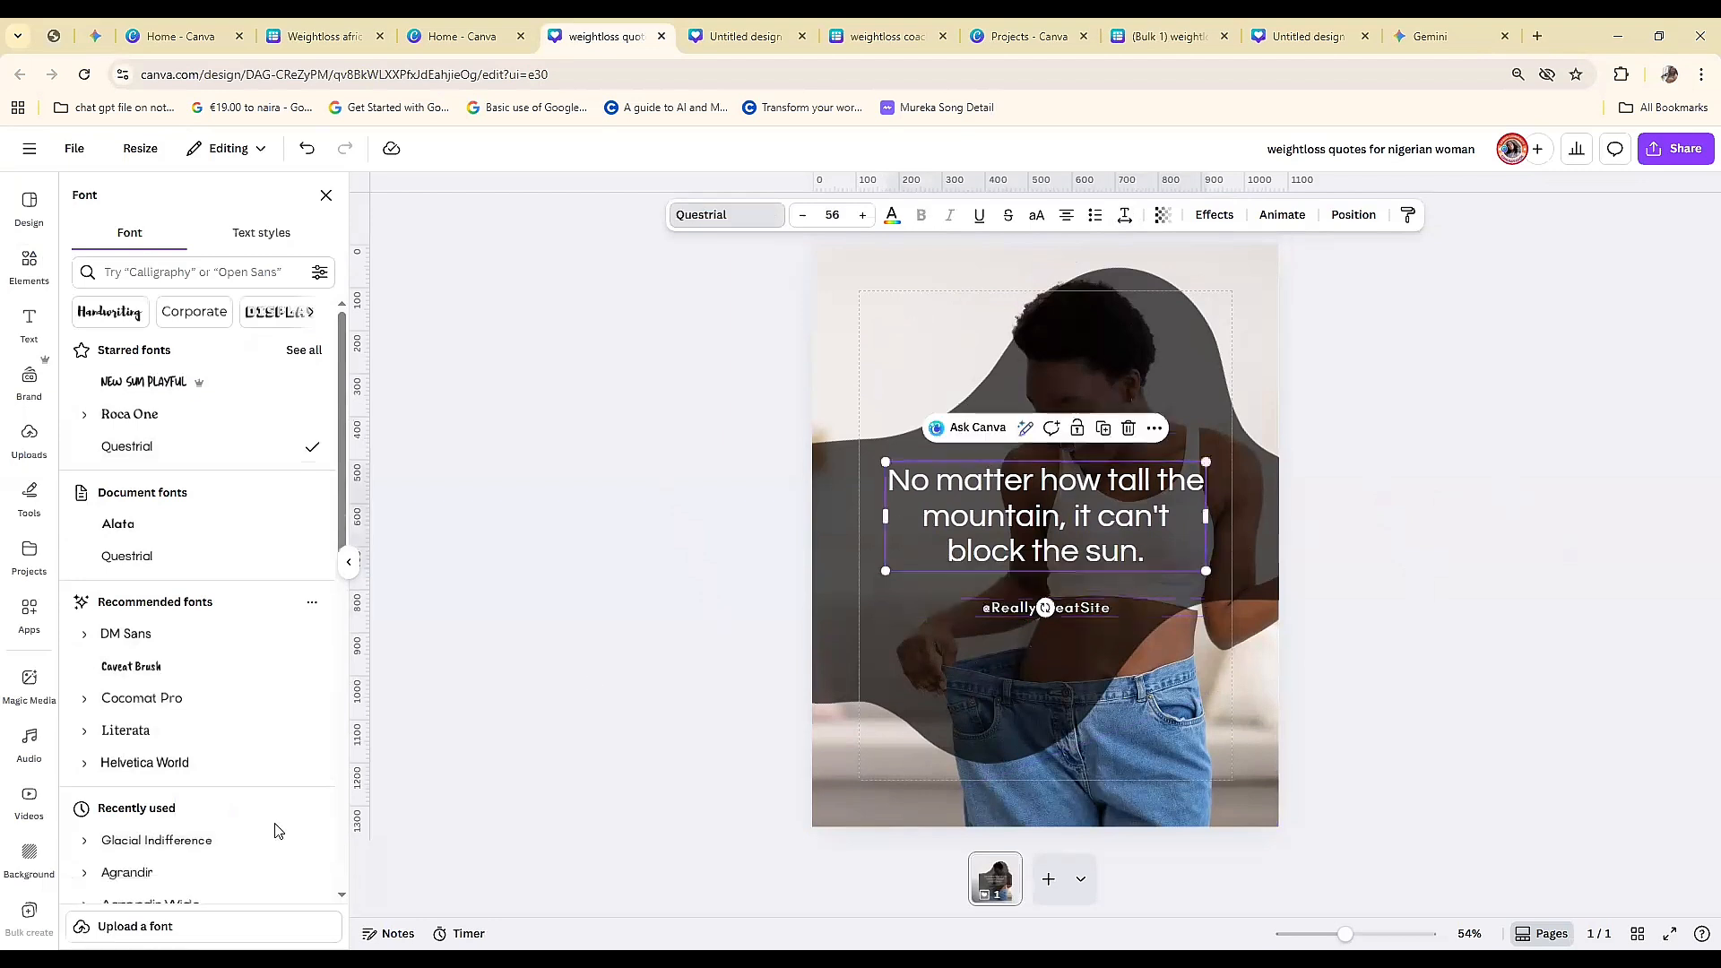
click(195, 842)
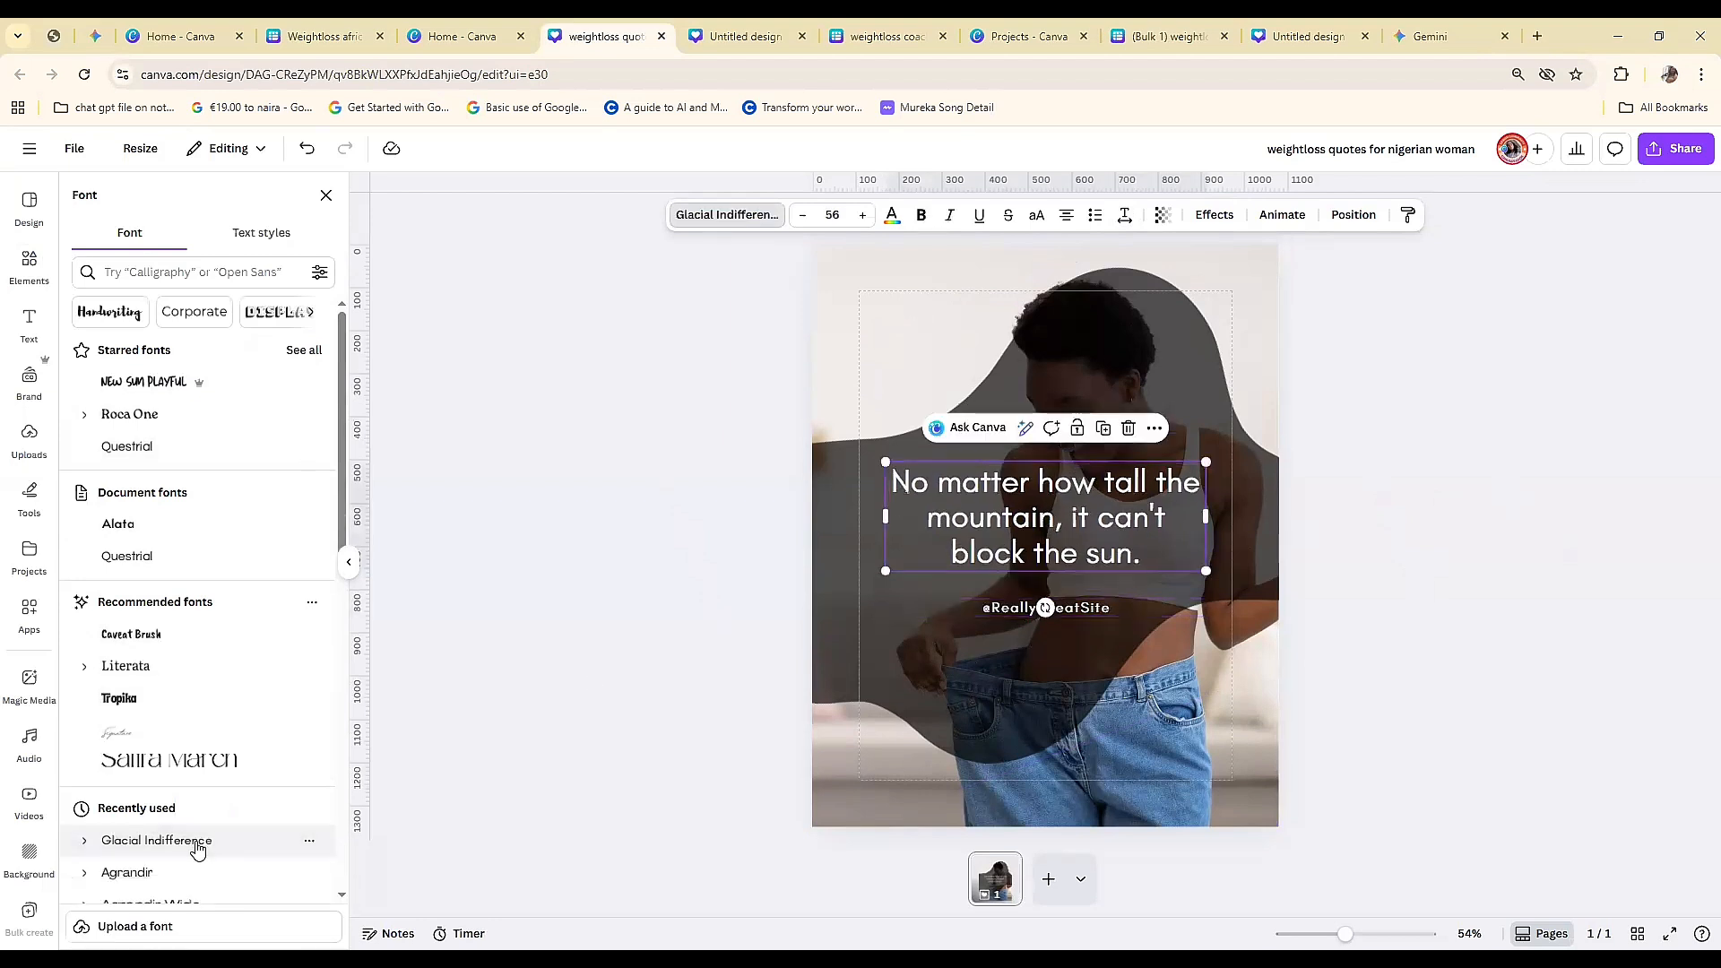
click(1531, 534)
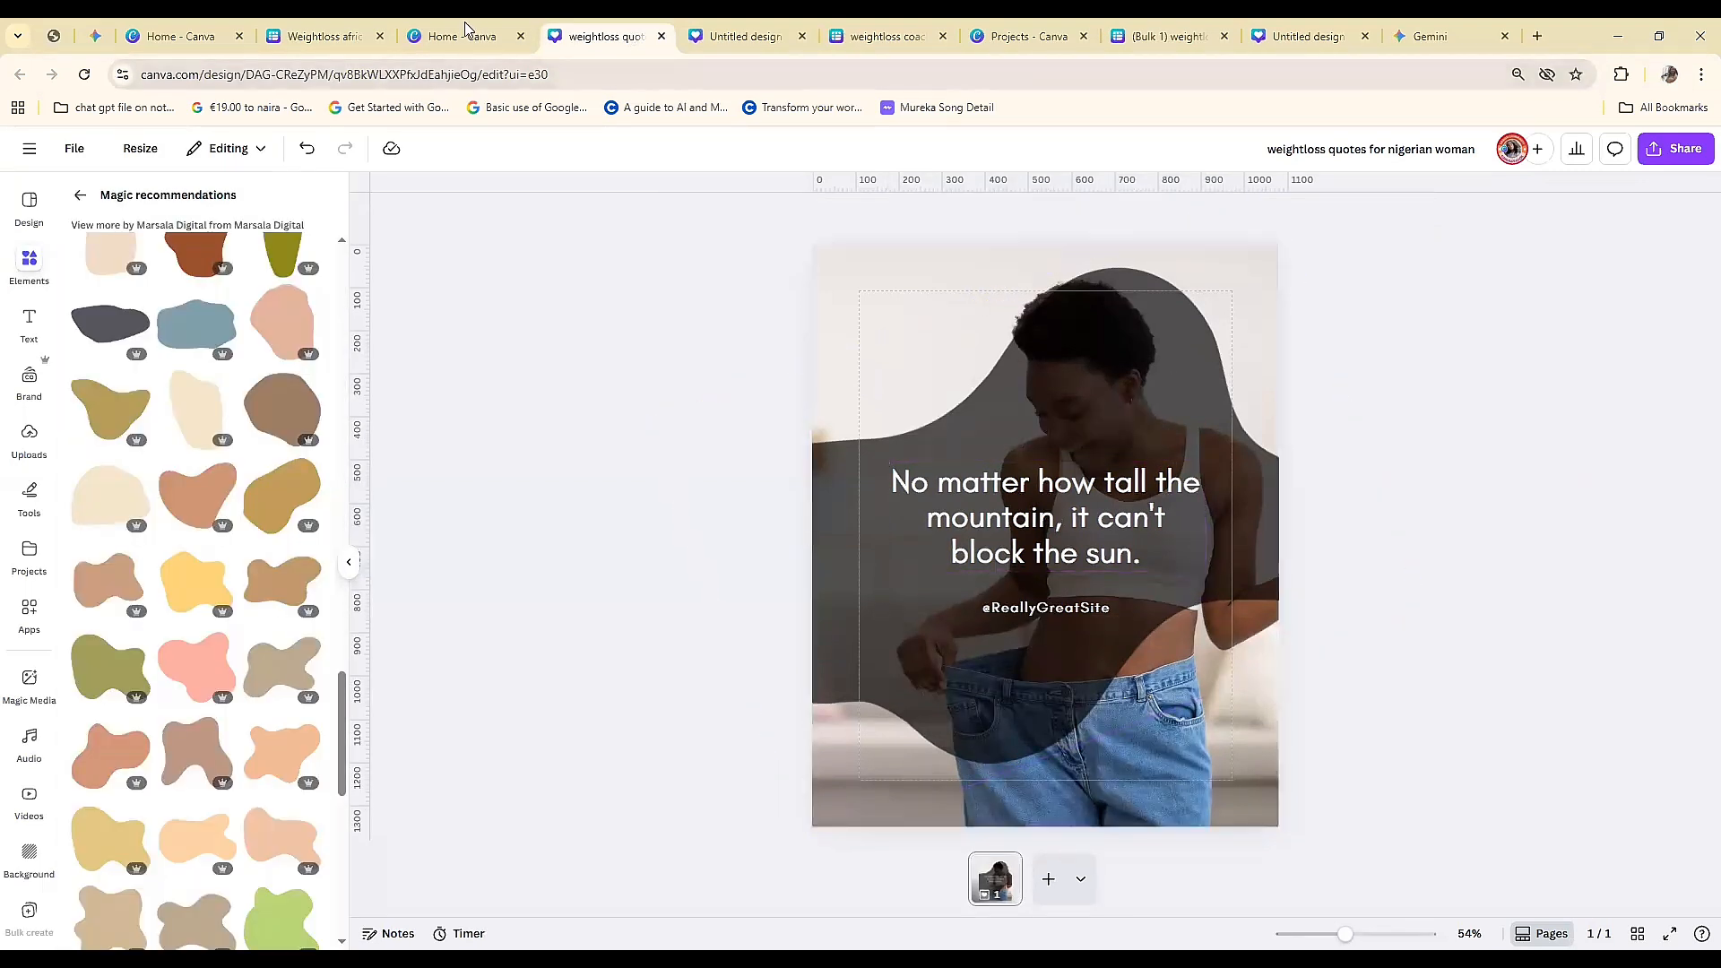
Create a new blank Canva Sheet from the Canva home page.
click(439, 45)
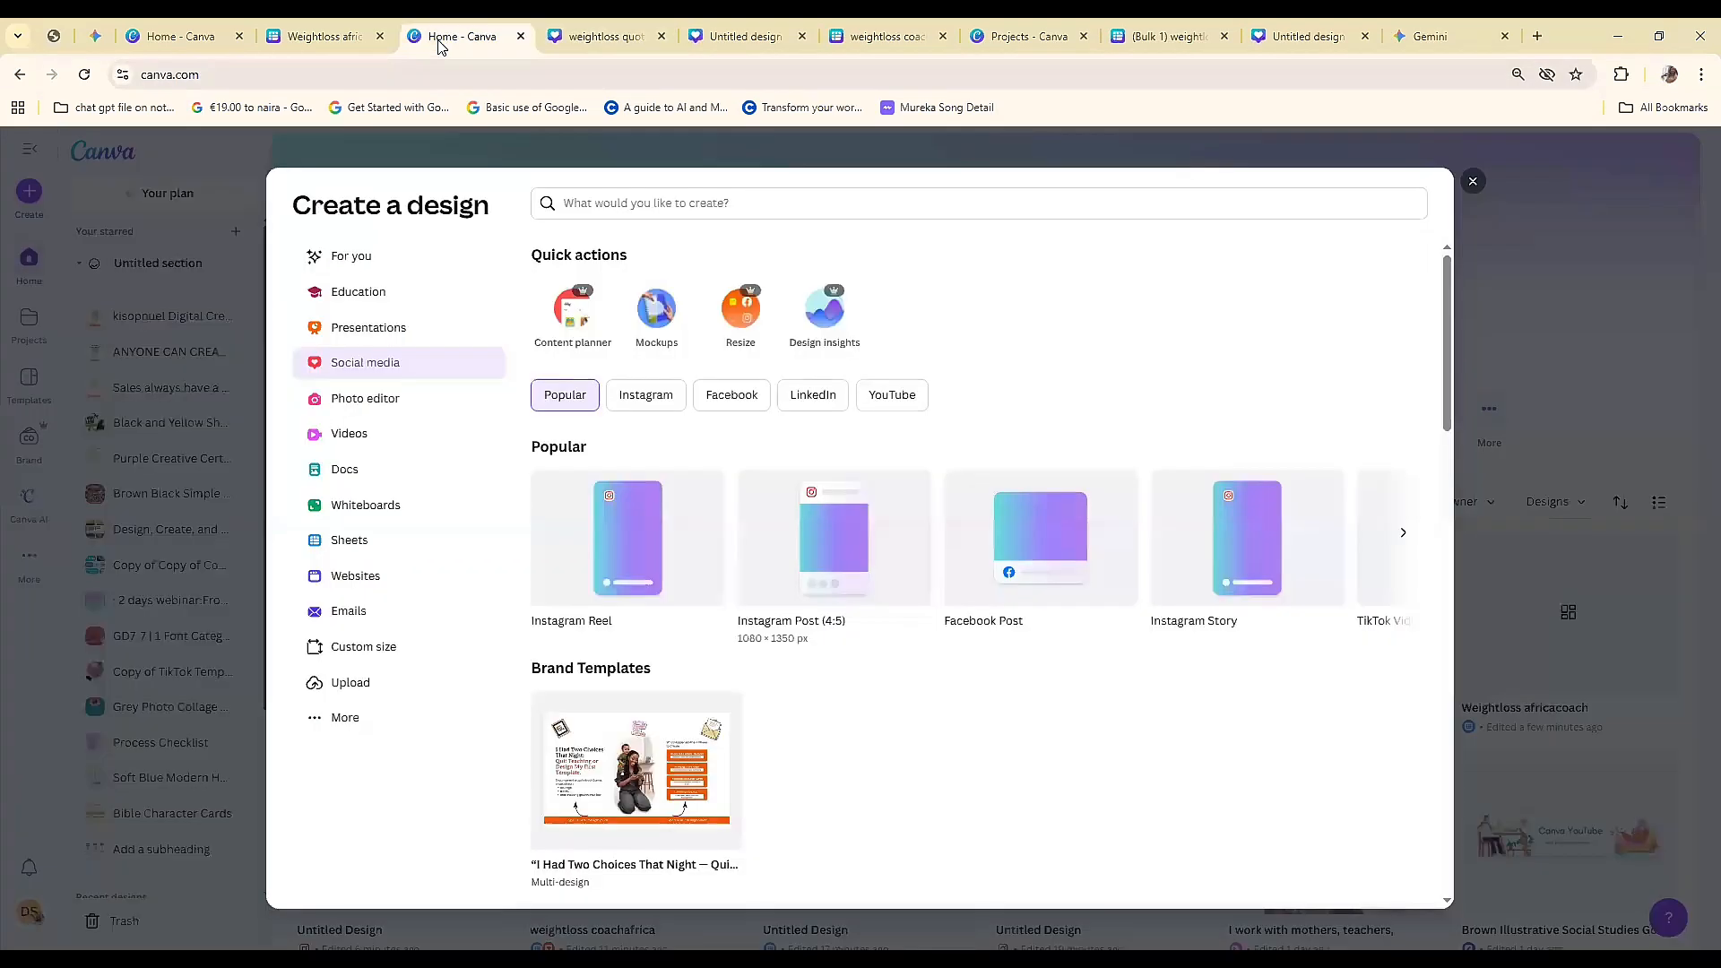
click(1473, 184)
click(988, 413)
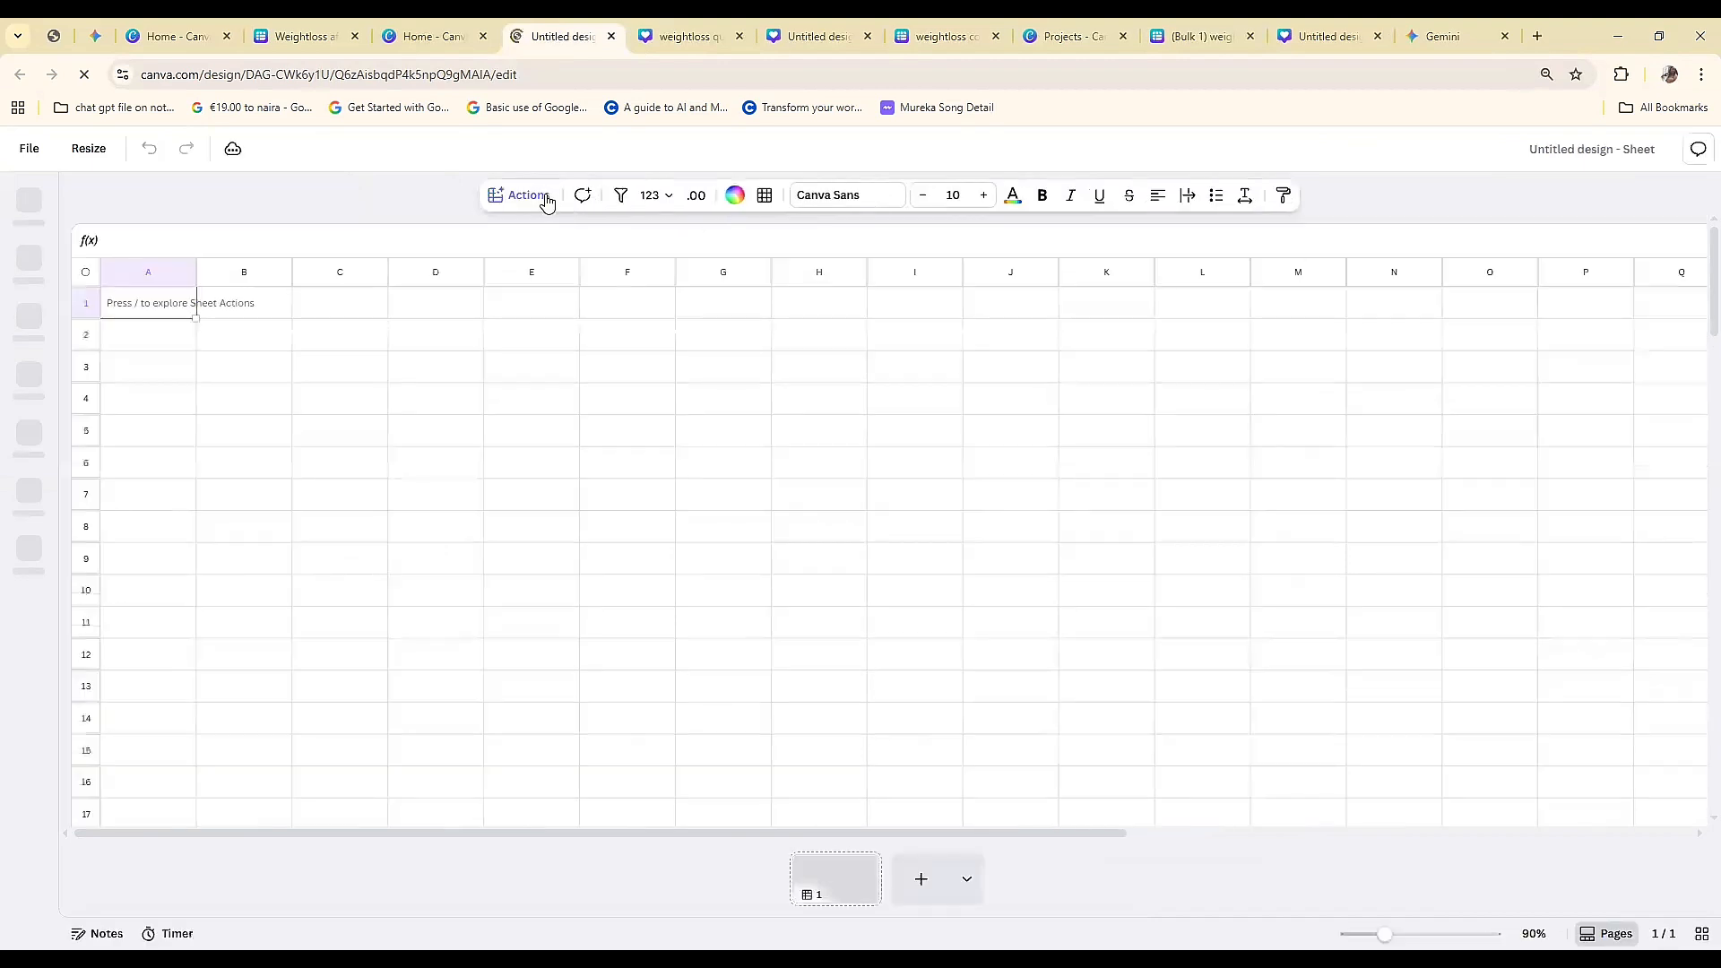
Generate about 50 weight-loss quotes for Nigerian women from a pasted Magic Write prompt.
click(544, 196)
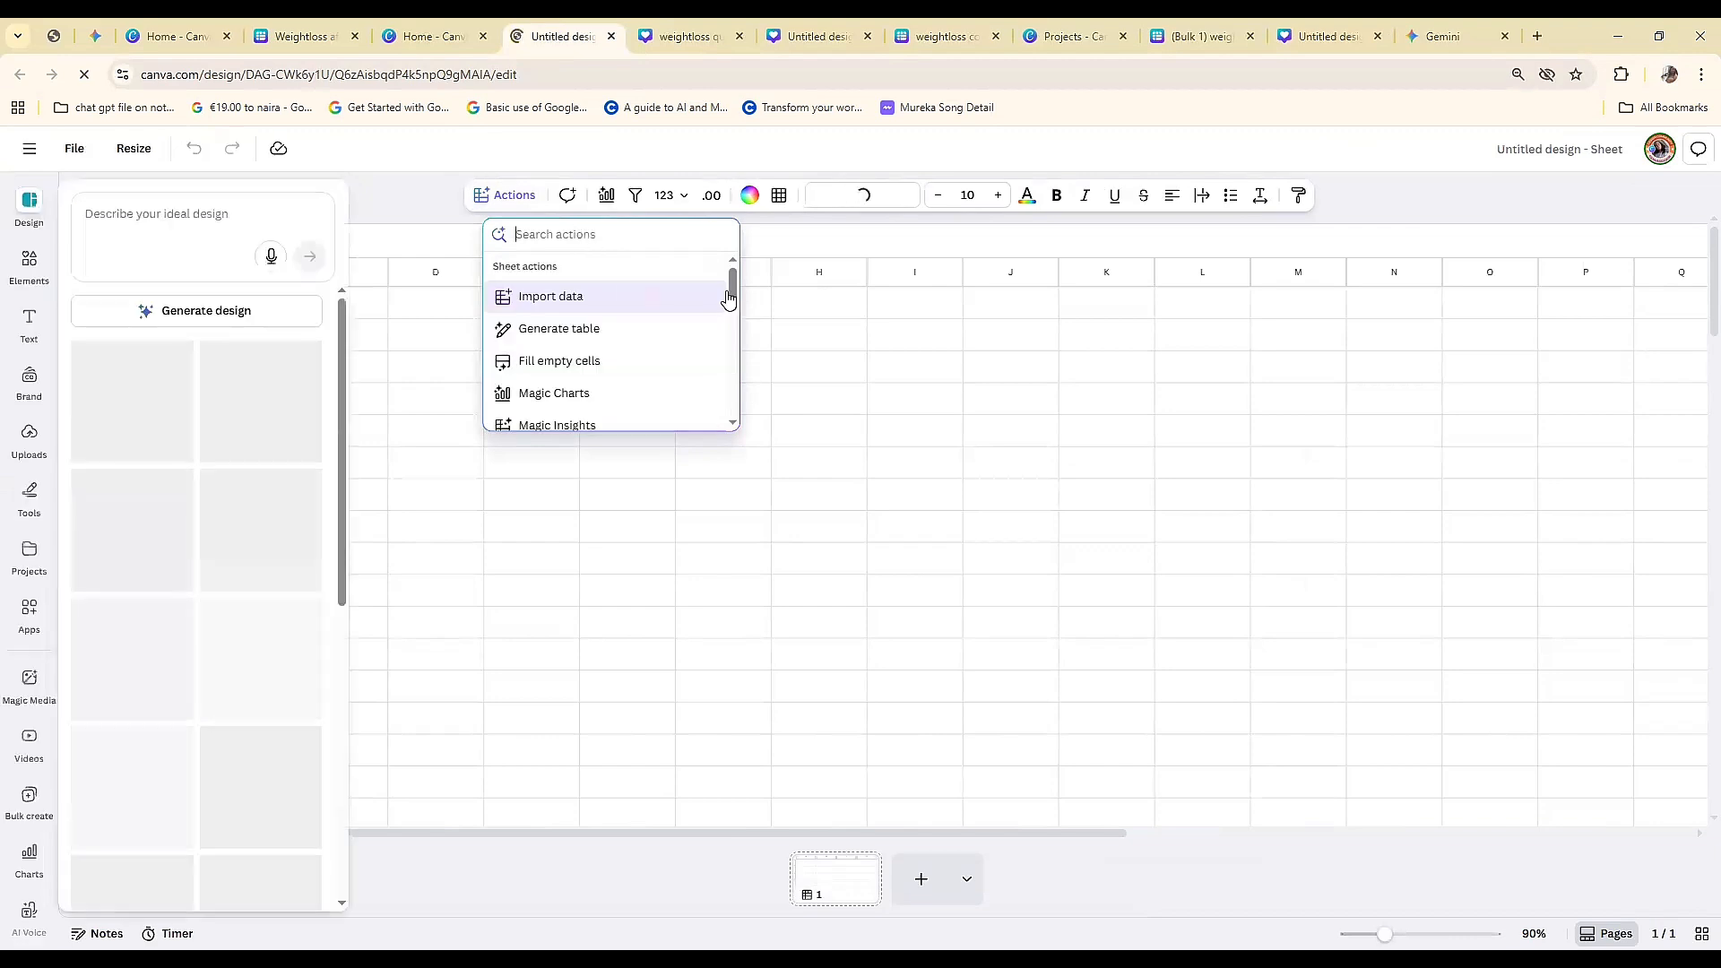
drag(733, 297, 733, 345)
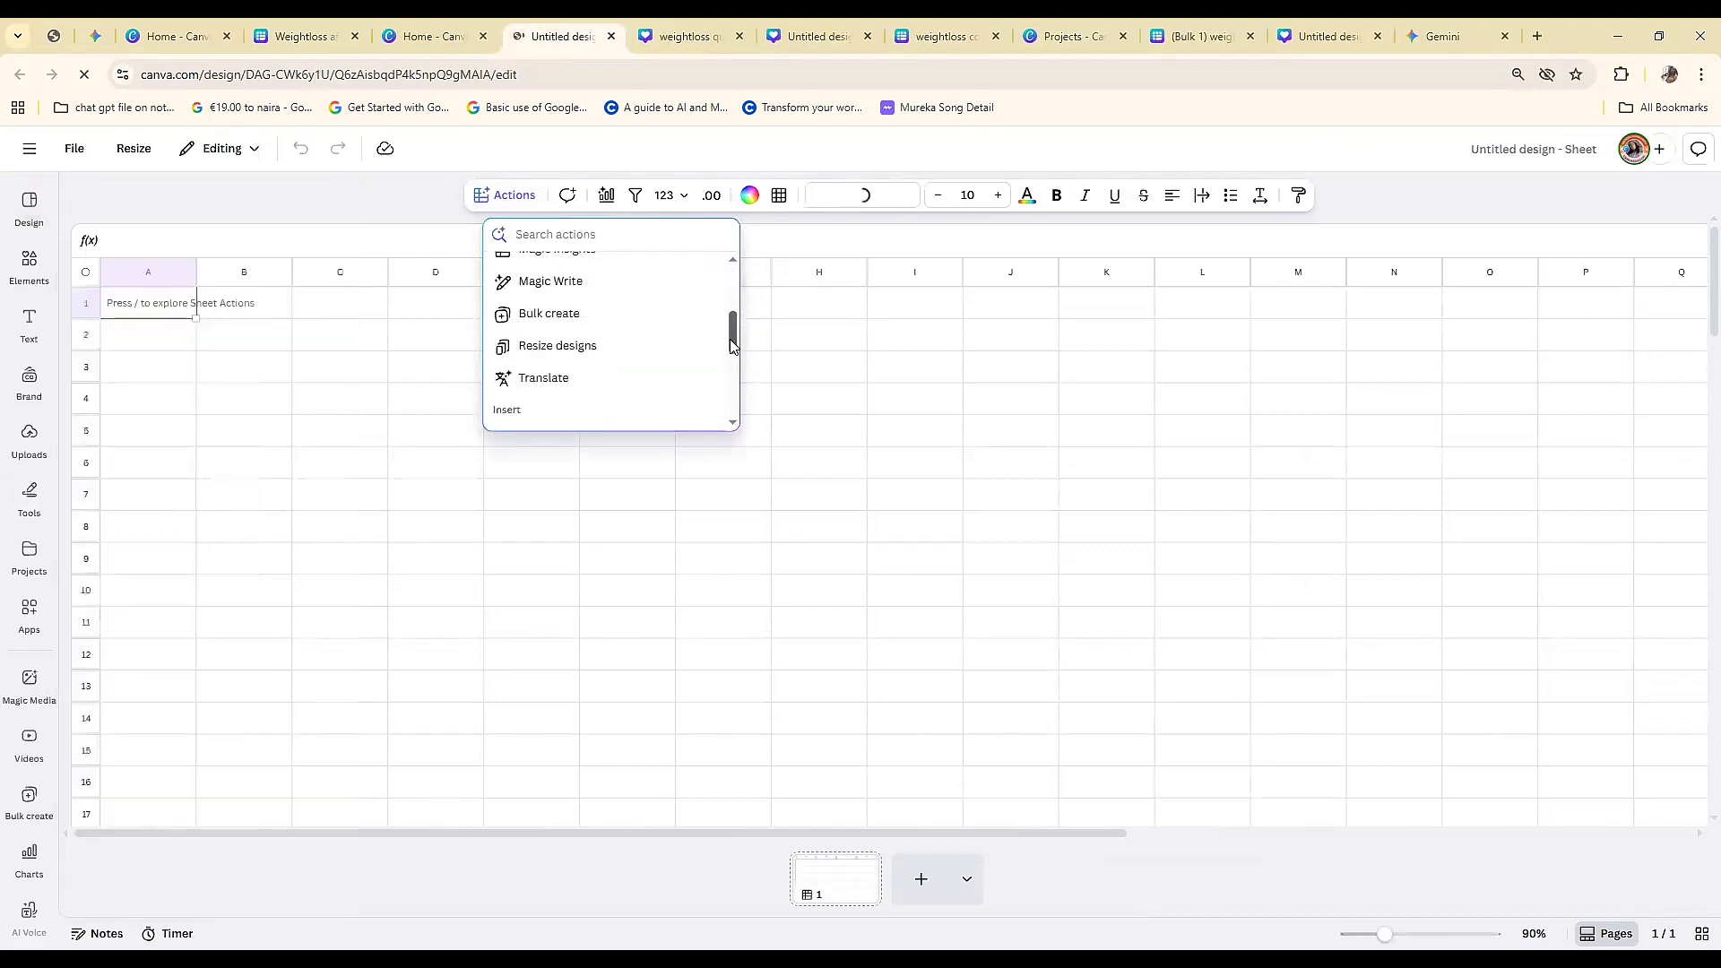
click(583, 283)
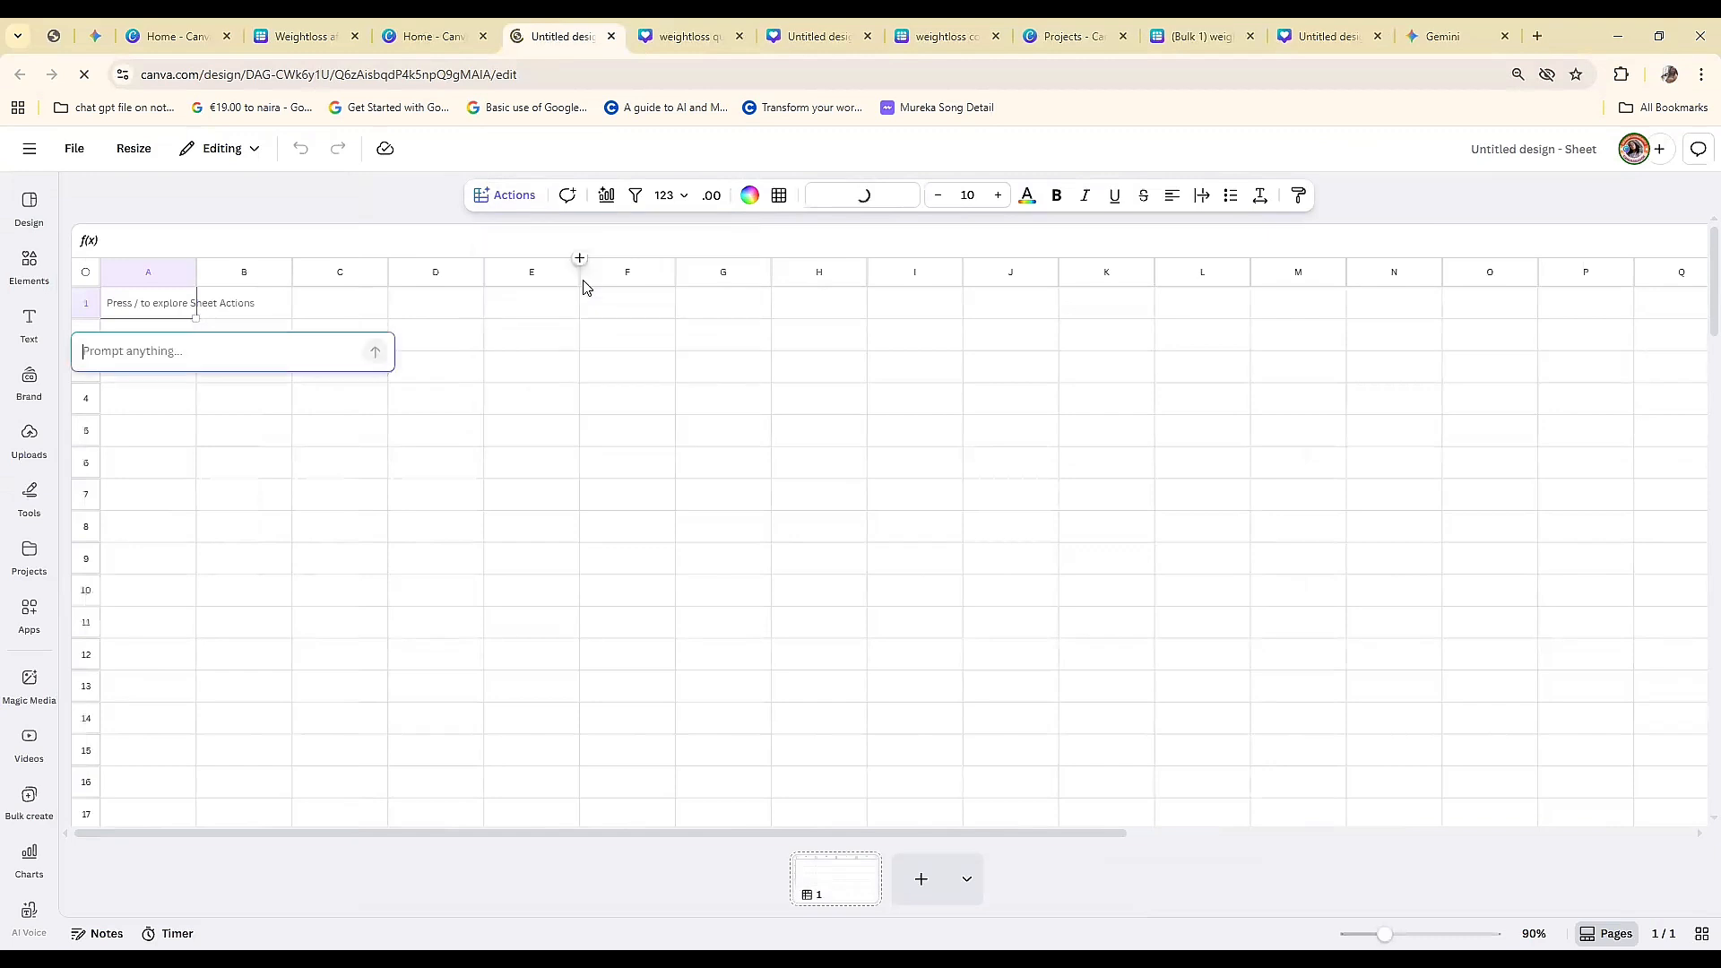
right_click(141, 354)
click(188, 566)
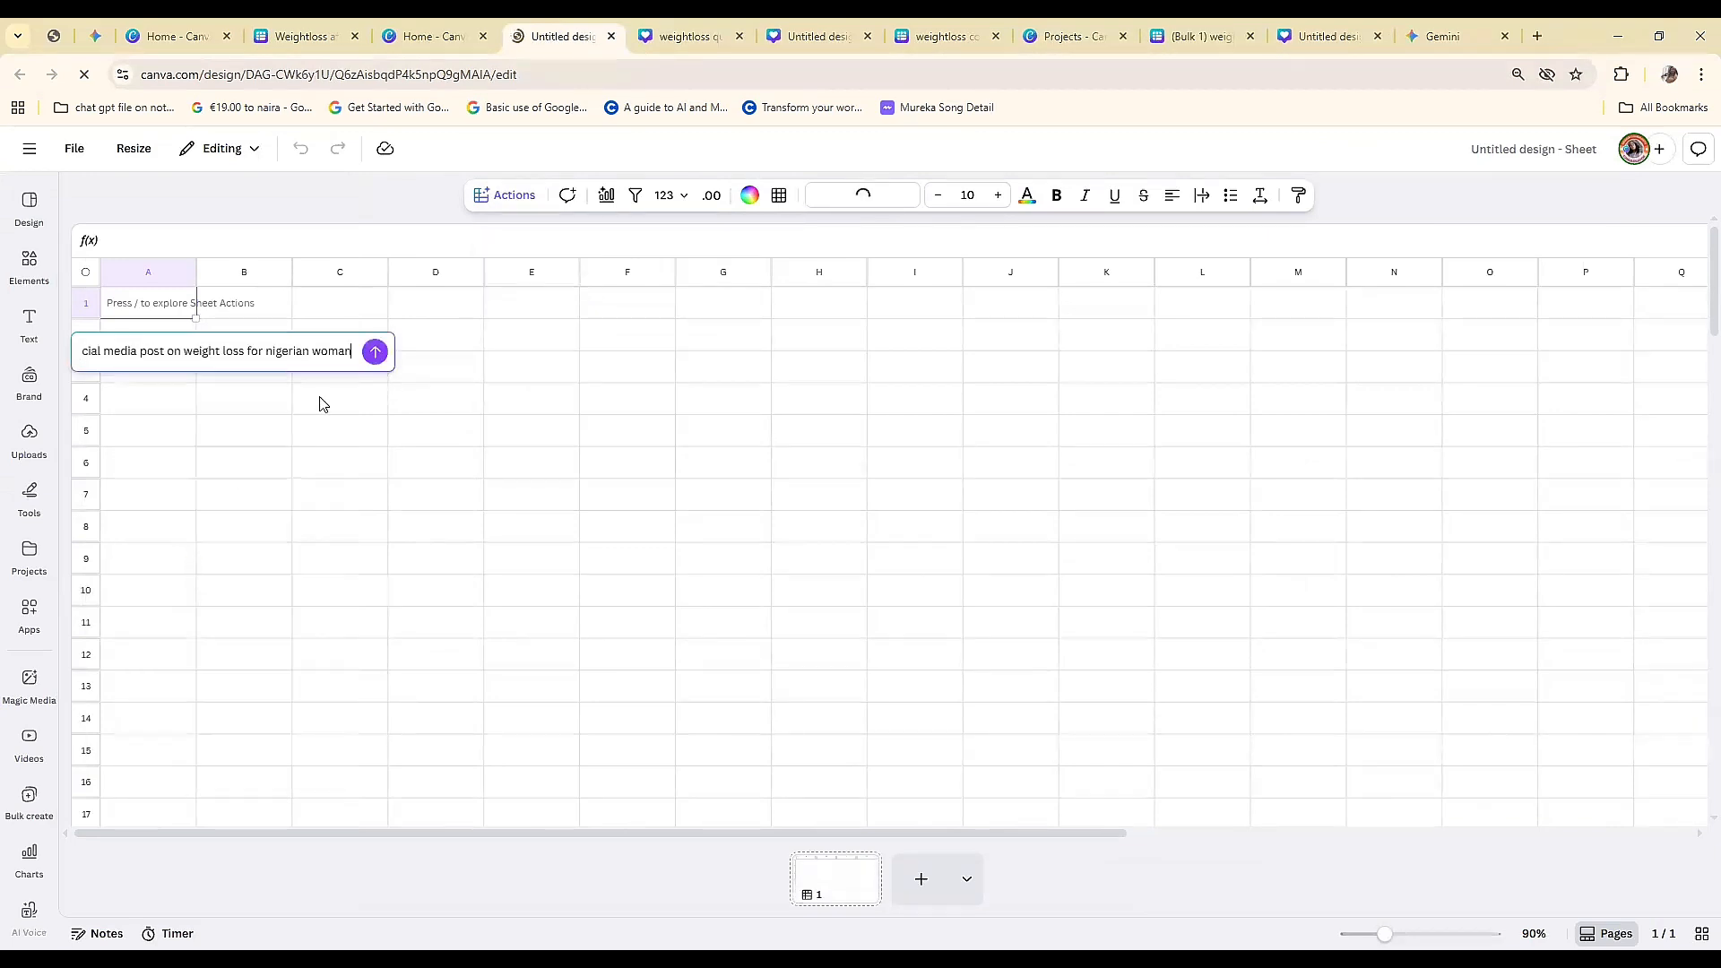
click(374, 353)
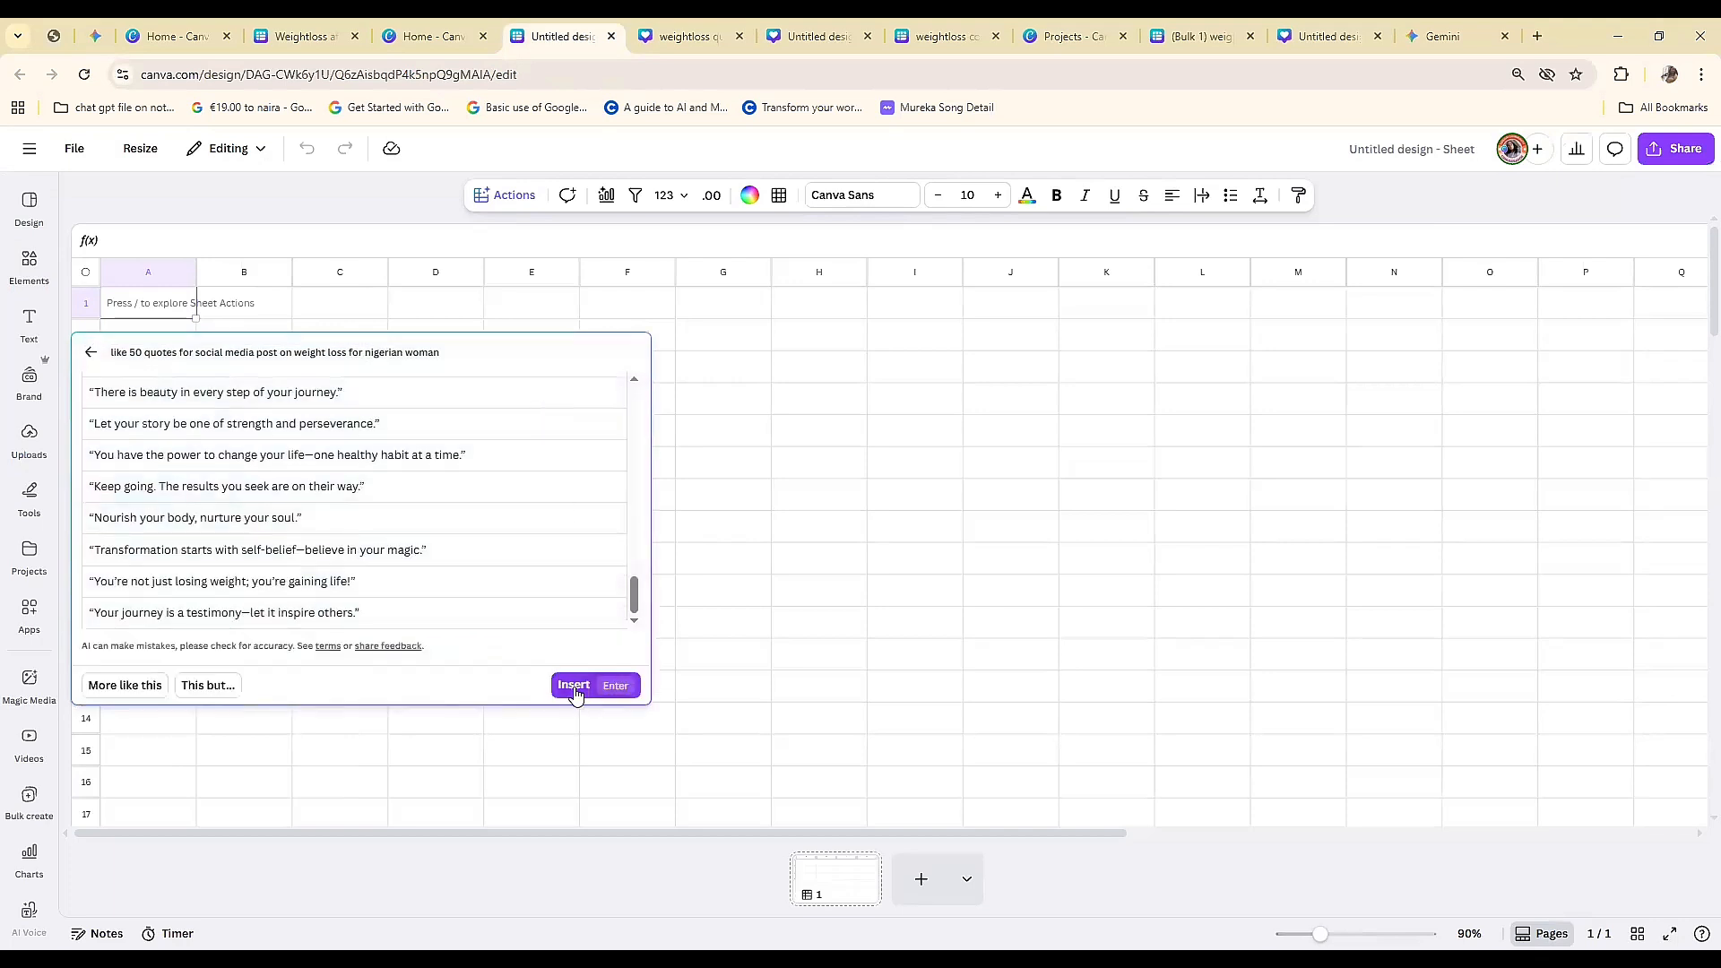
Insert the generated quotes into column A and widen columns A and B to fit them.
click(576, 686)
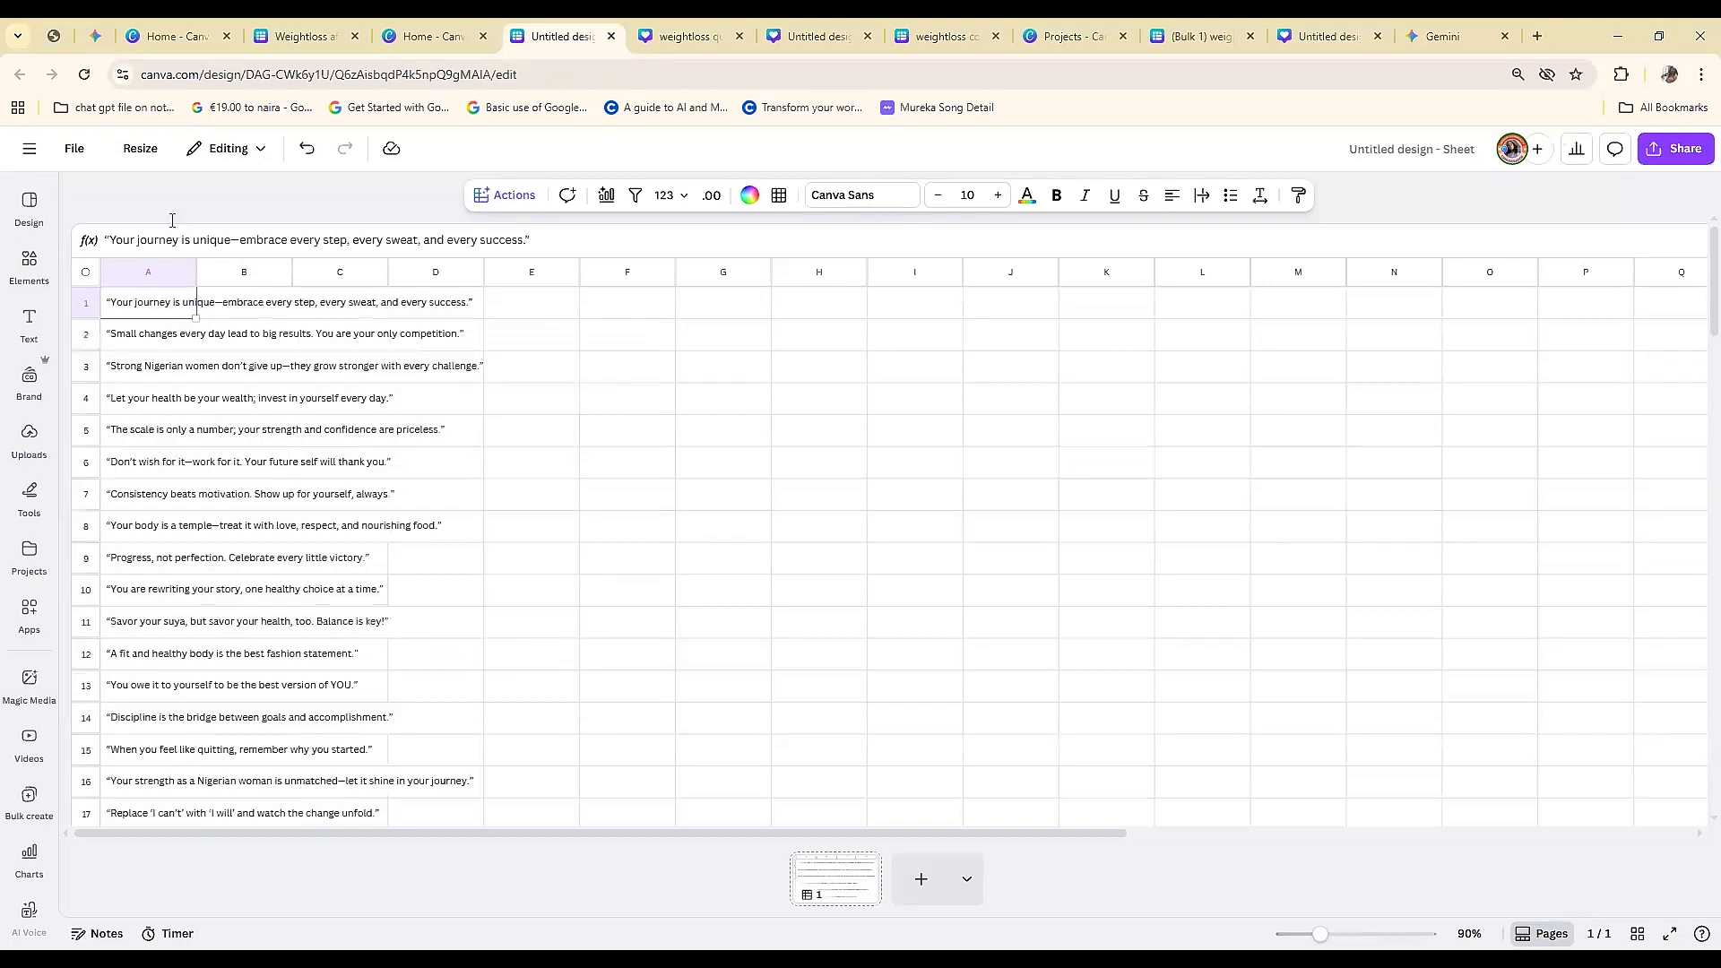
drag(196, 277, 569, 278)
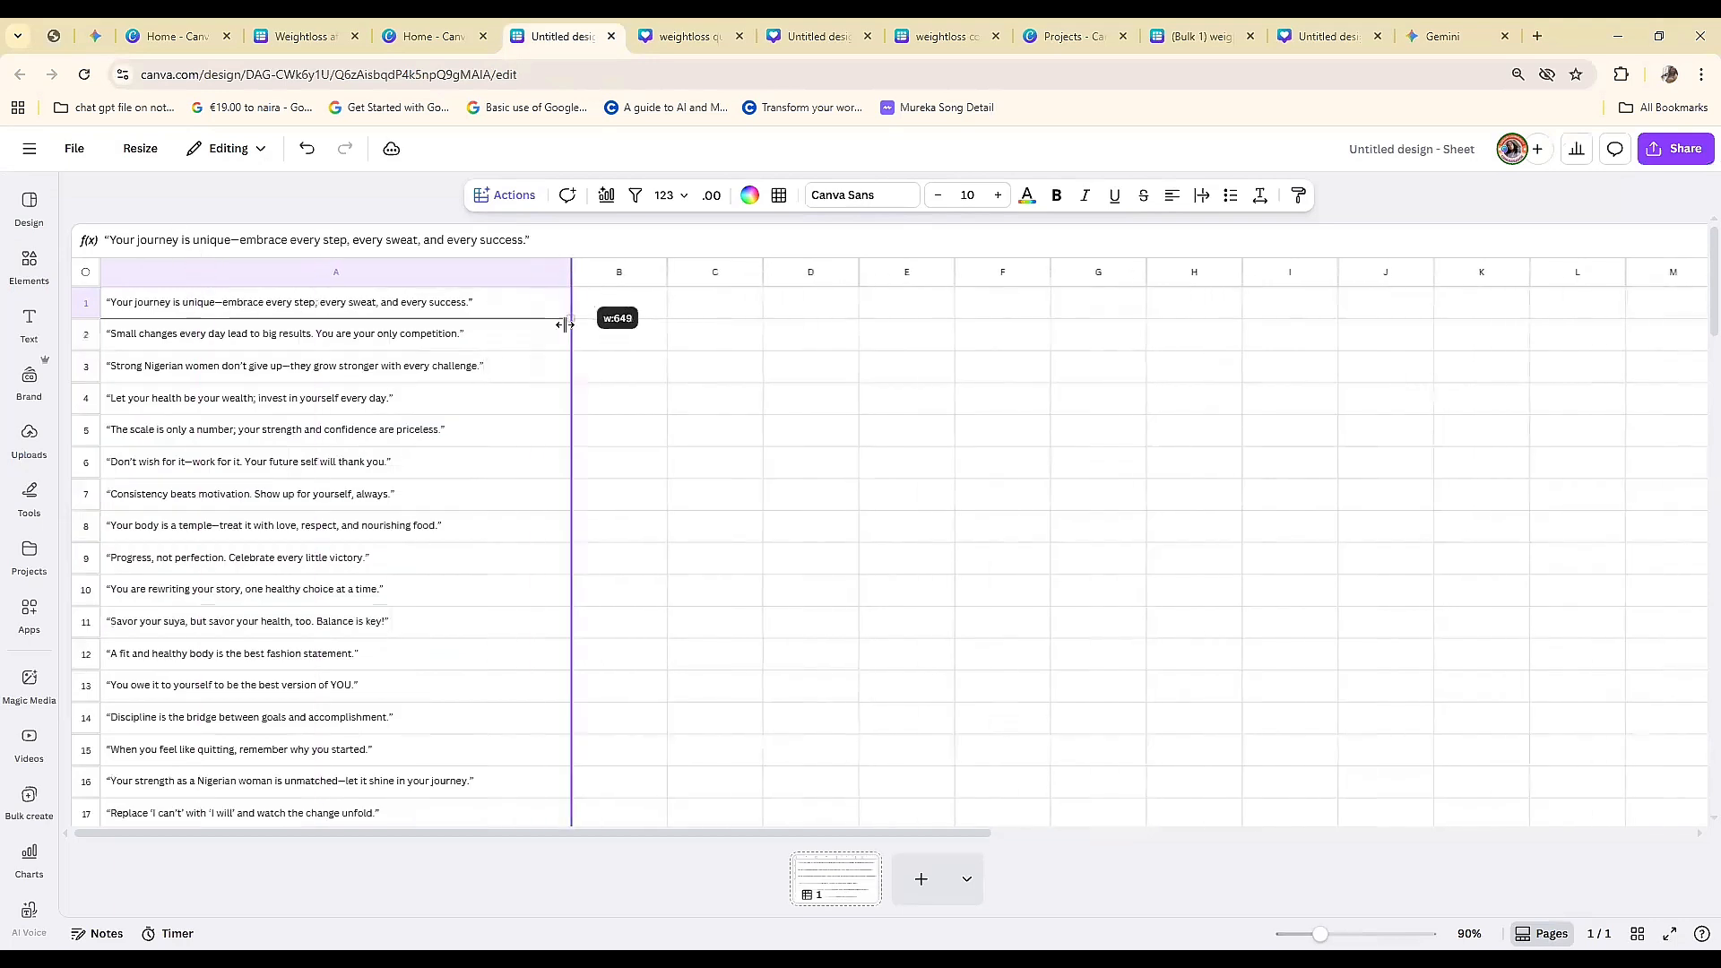
click(636, 274)
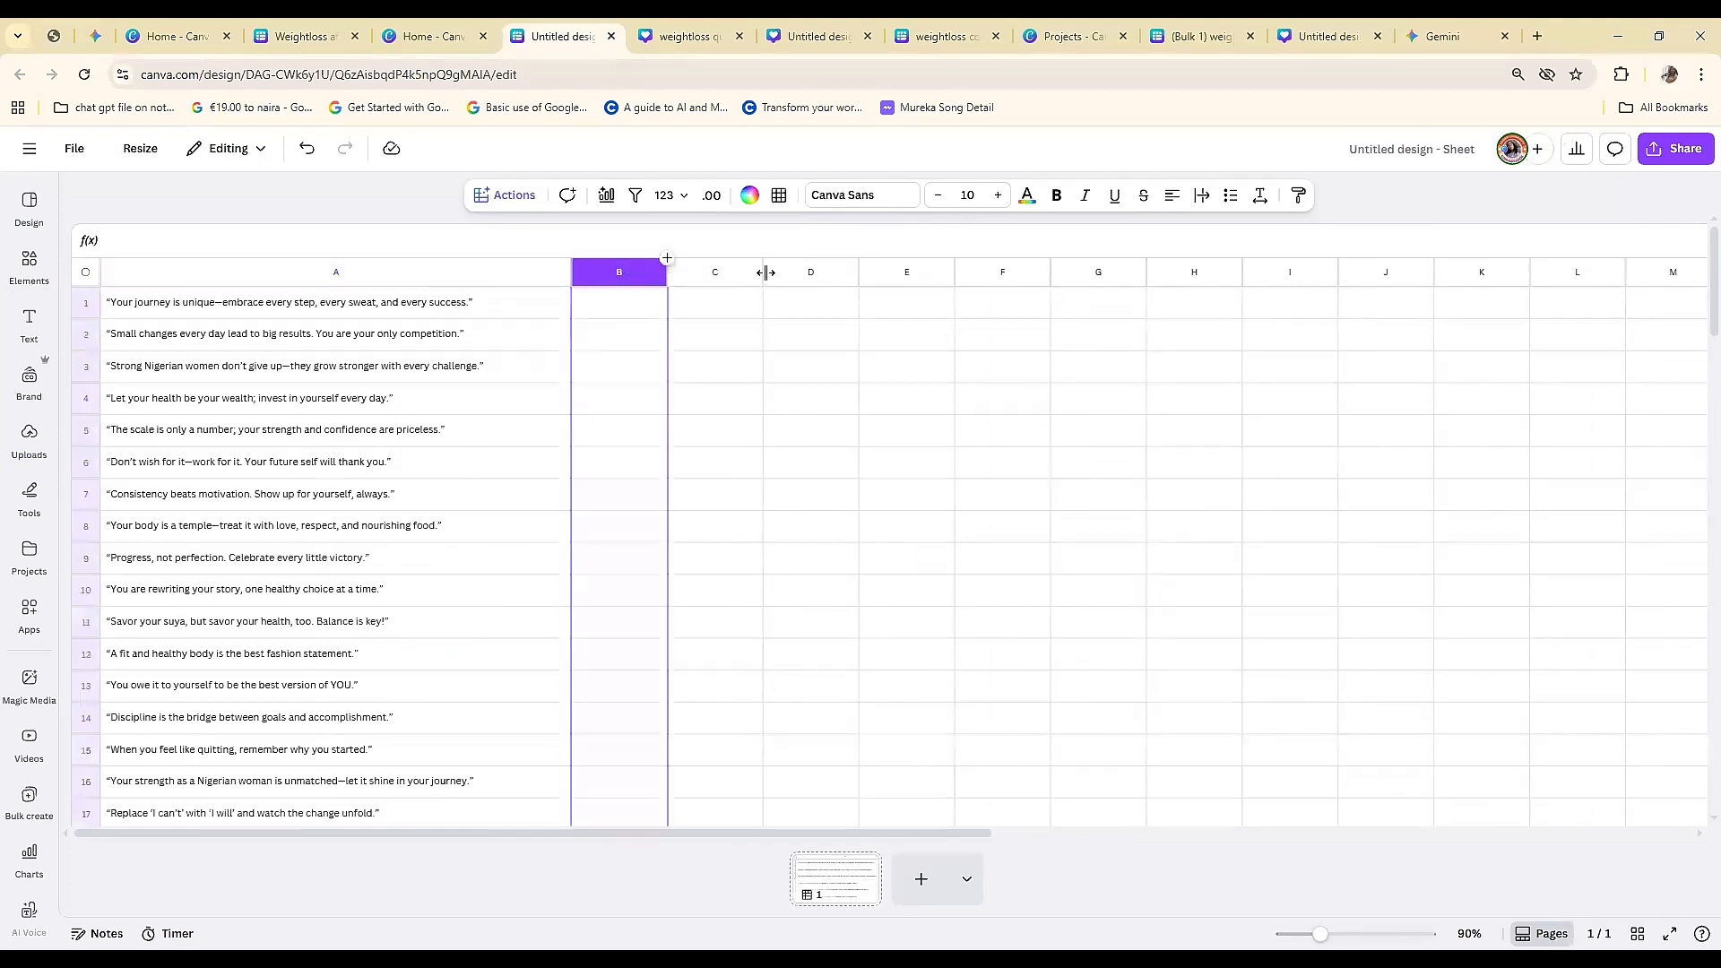
drag(667, 273, 842, 273)
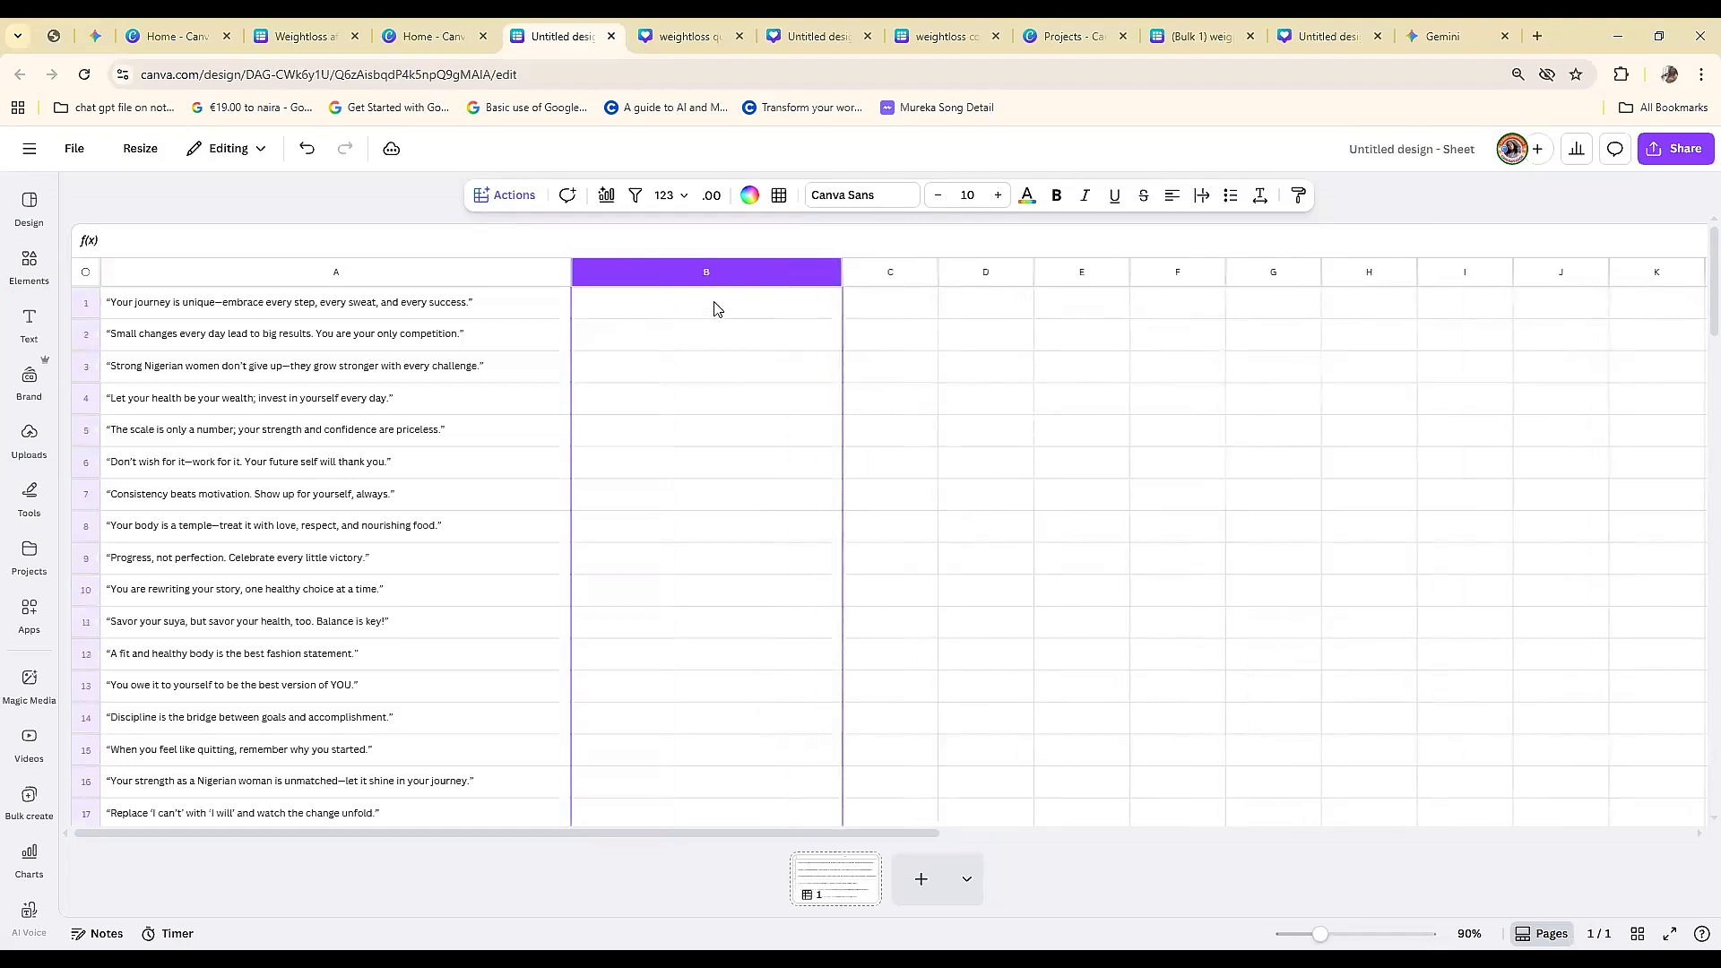
click(688, 299)
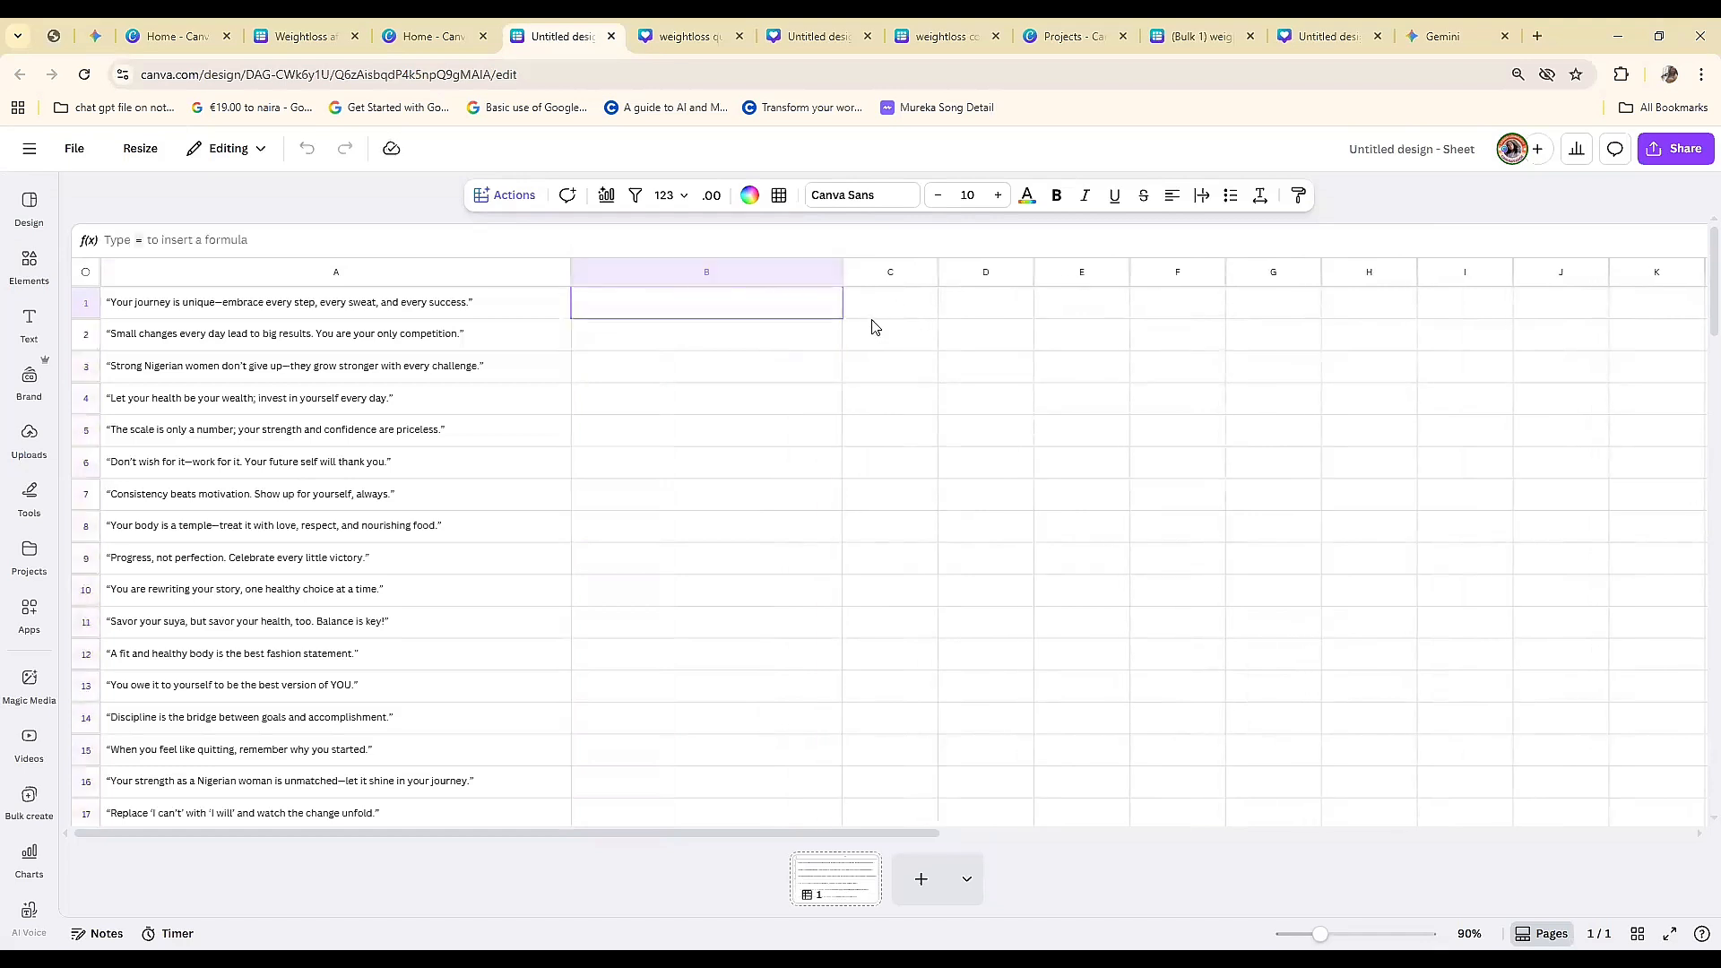
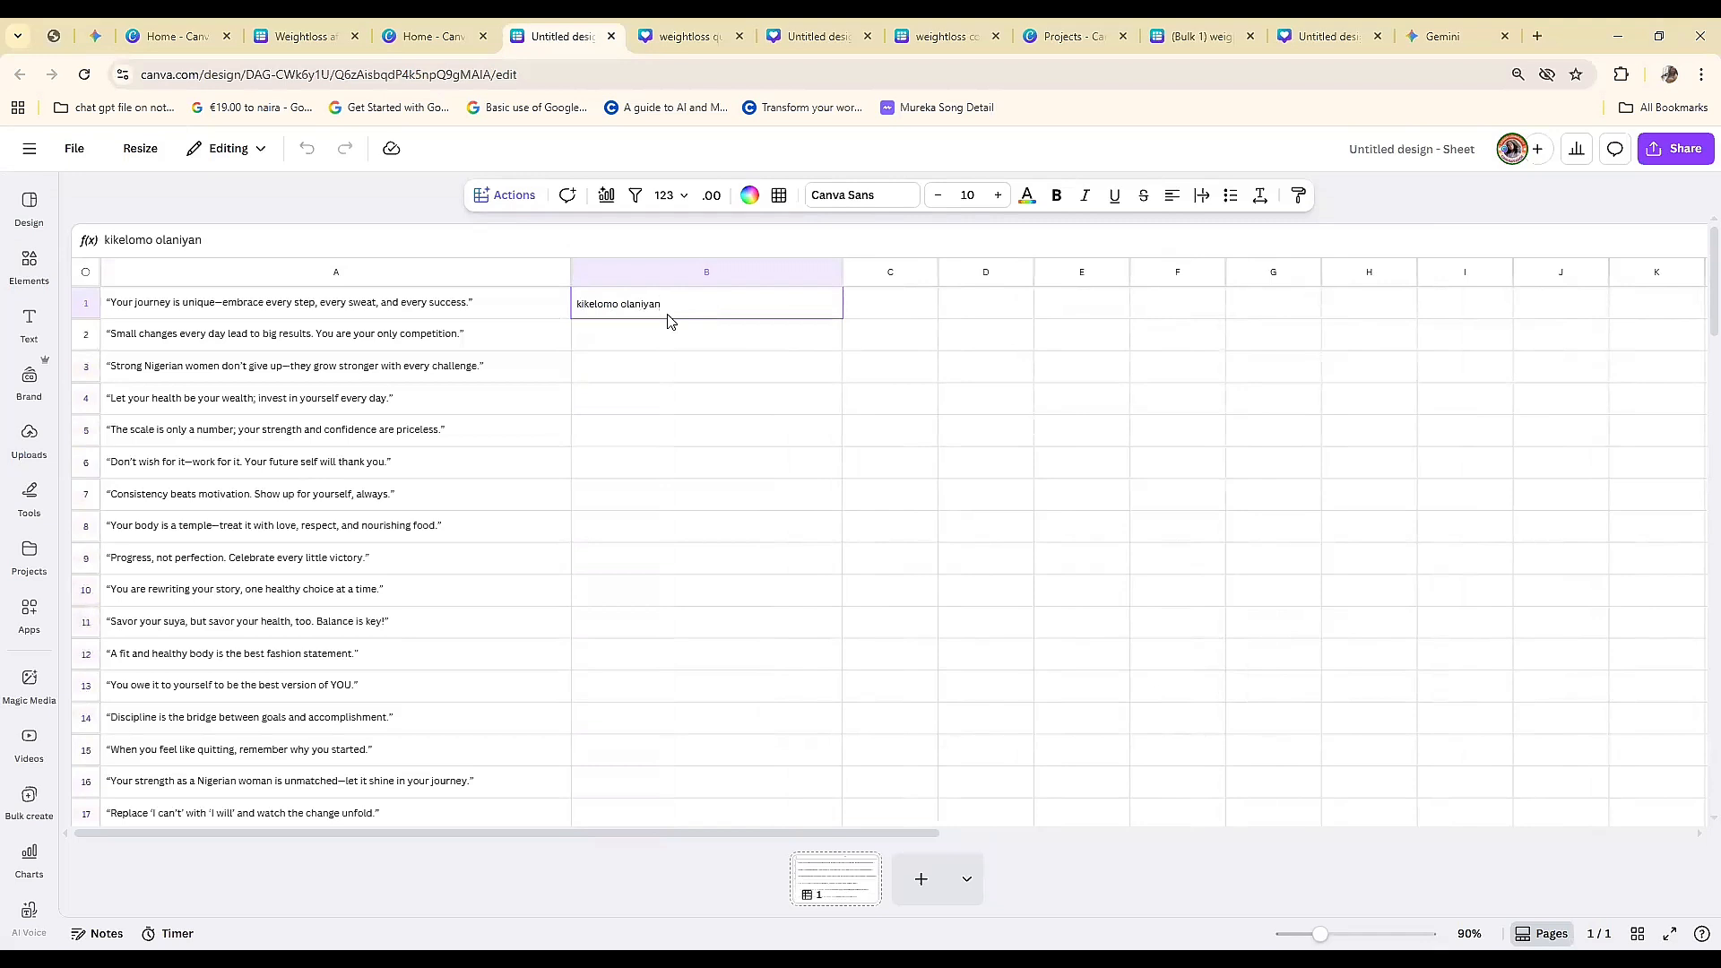
Enter the author's name in B1 and retitle the design 'weightloss quotes for nigerian woman'.
click(1405, 149)
text(weightloss quote)
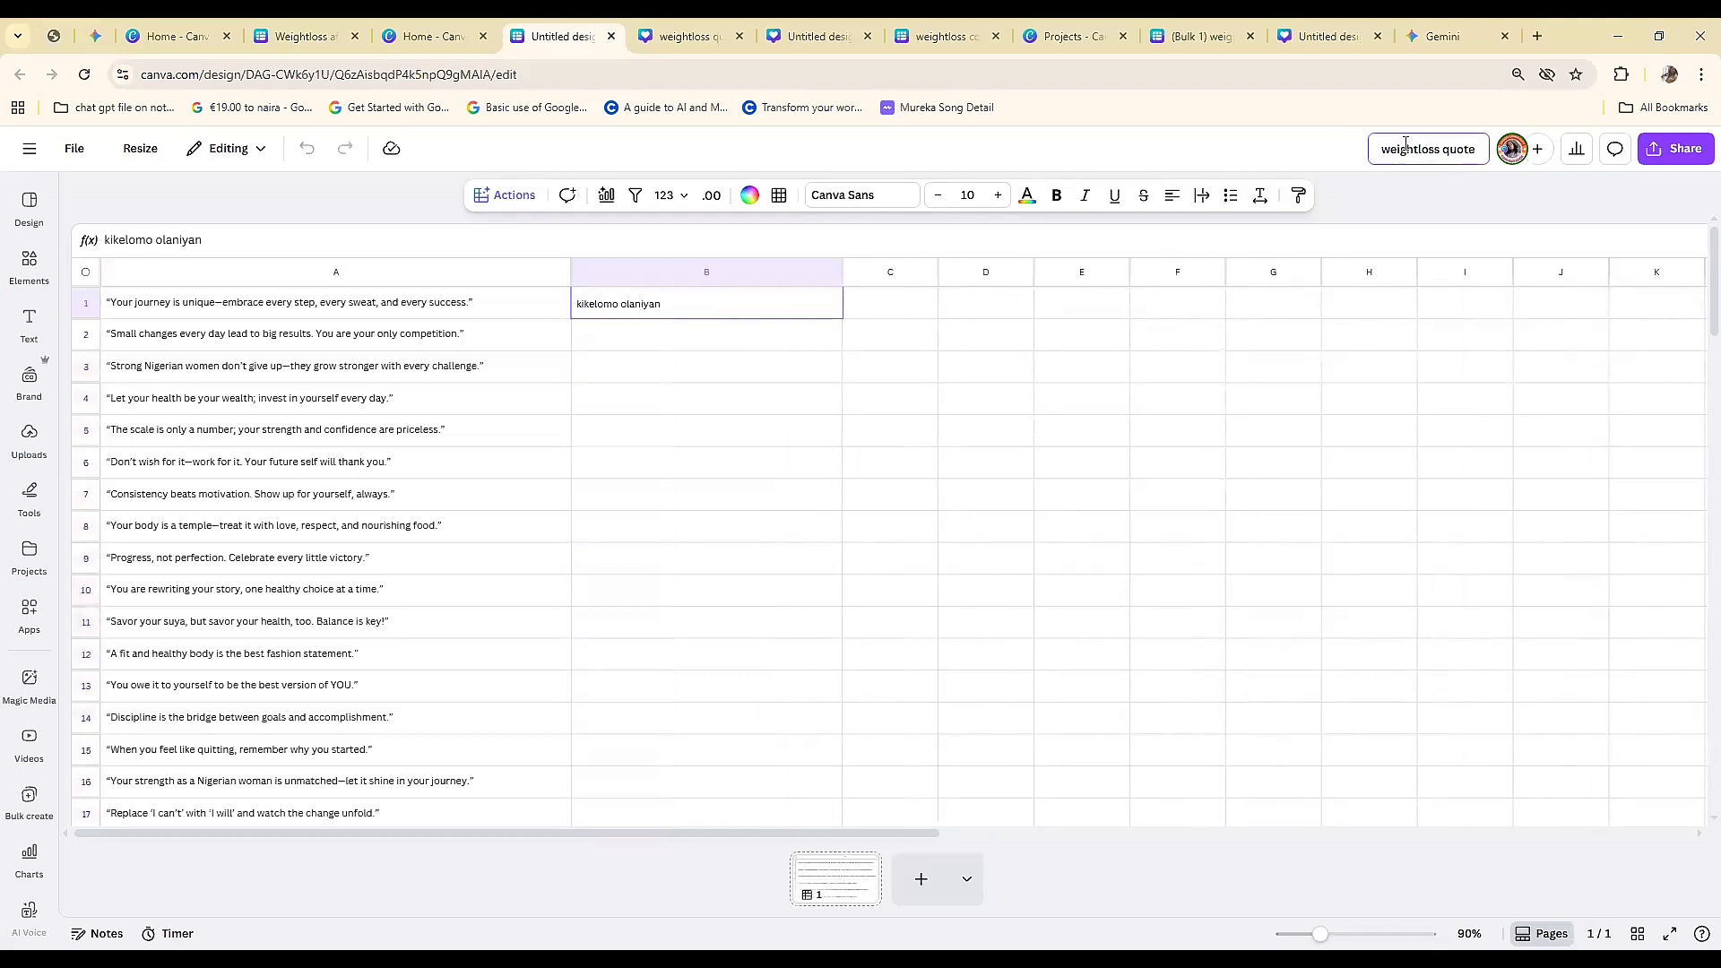
text(s for nige)
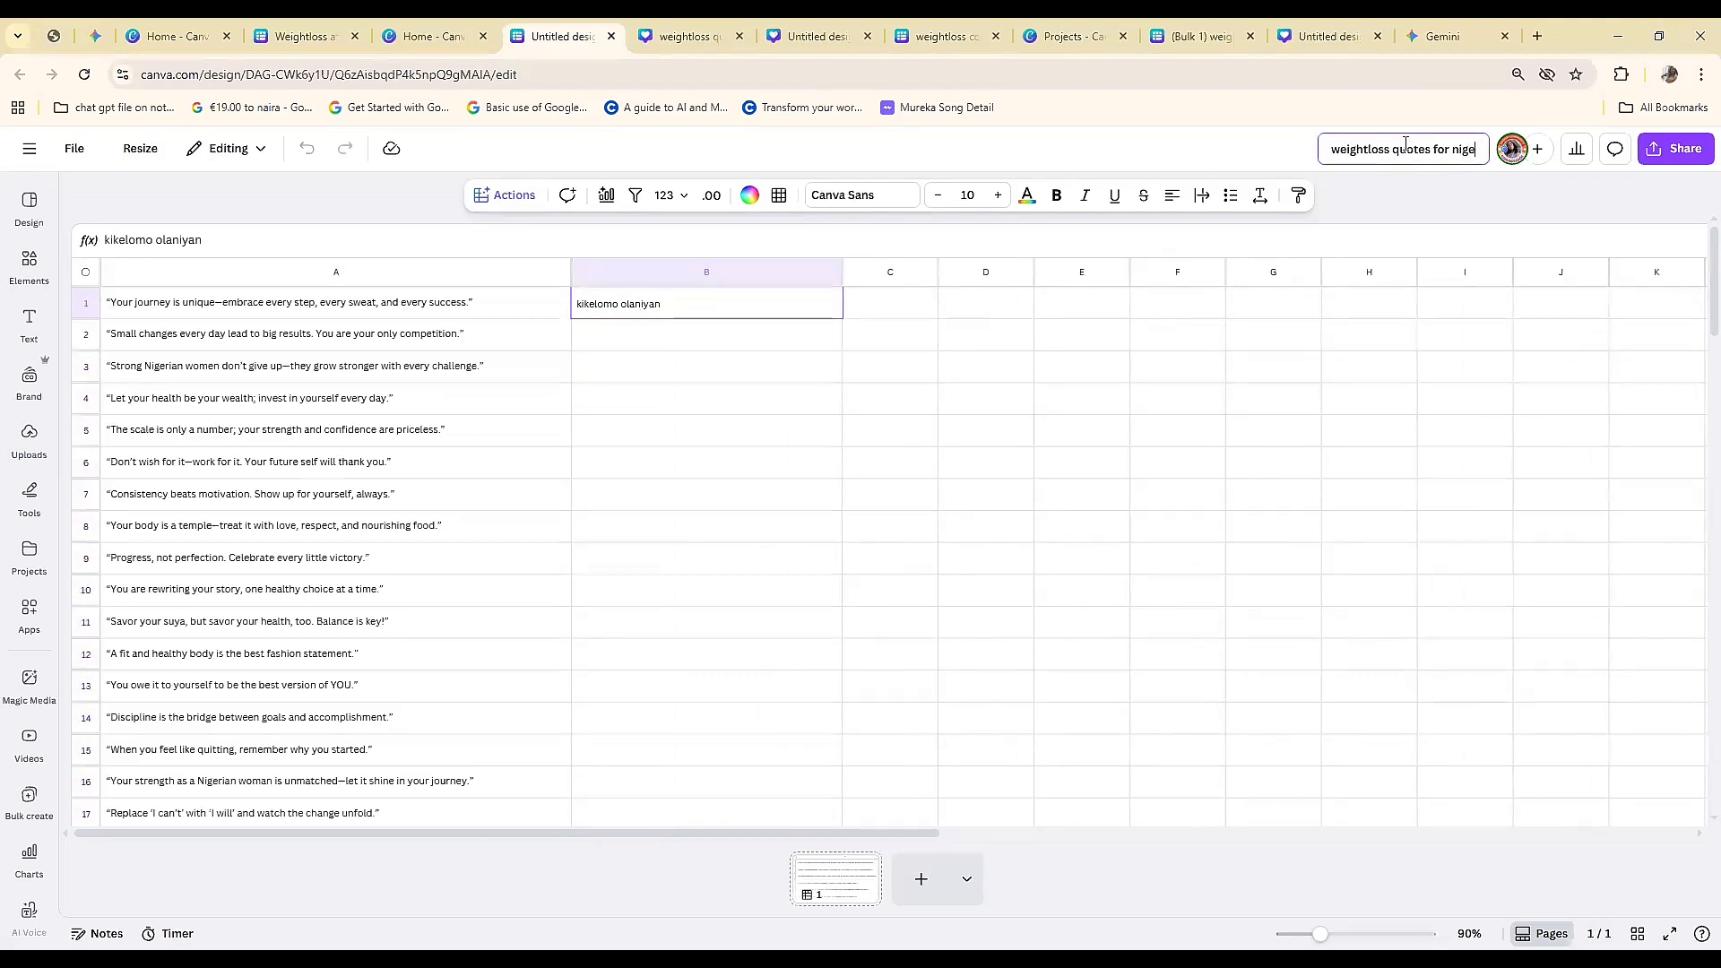
text(rian woman)
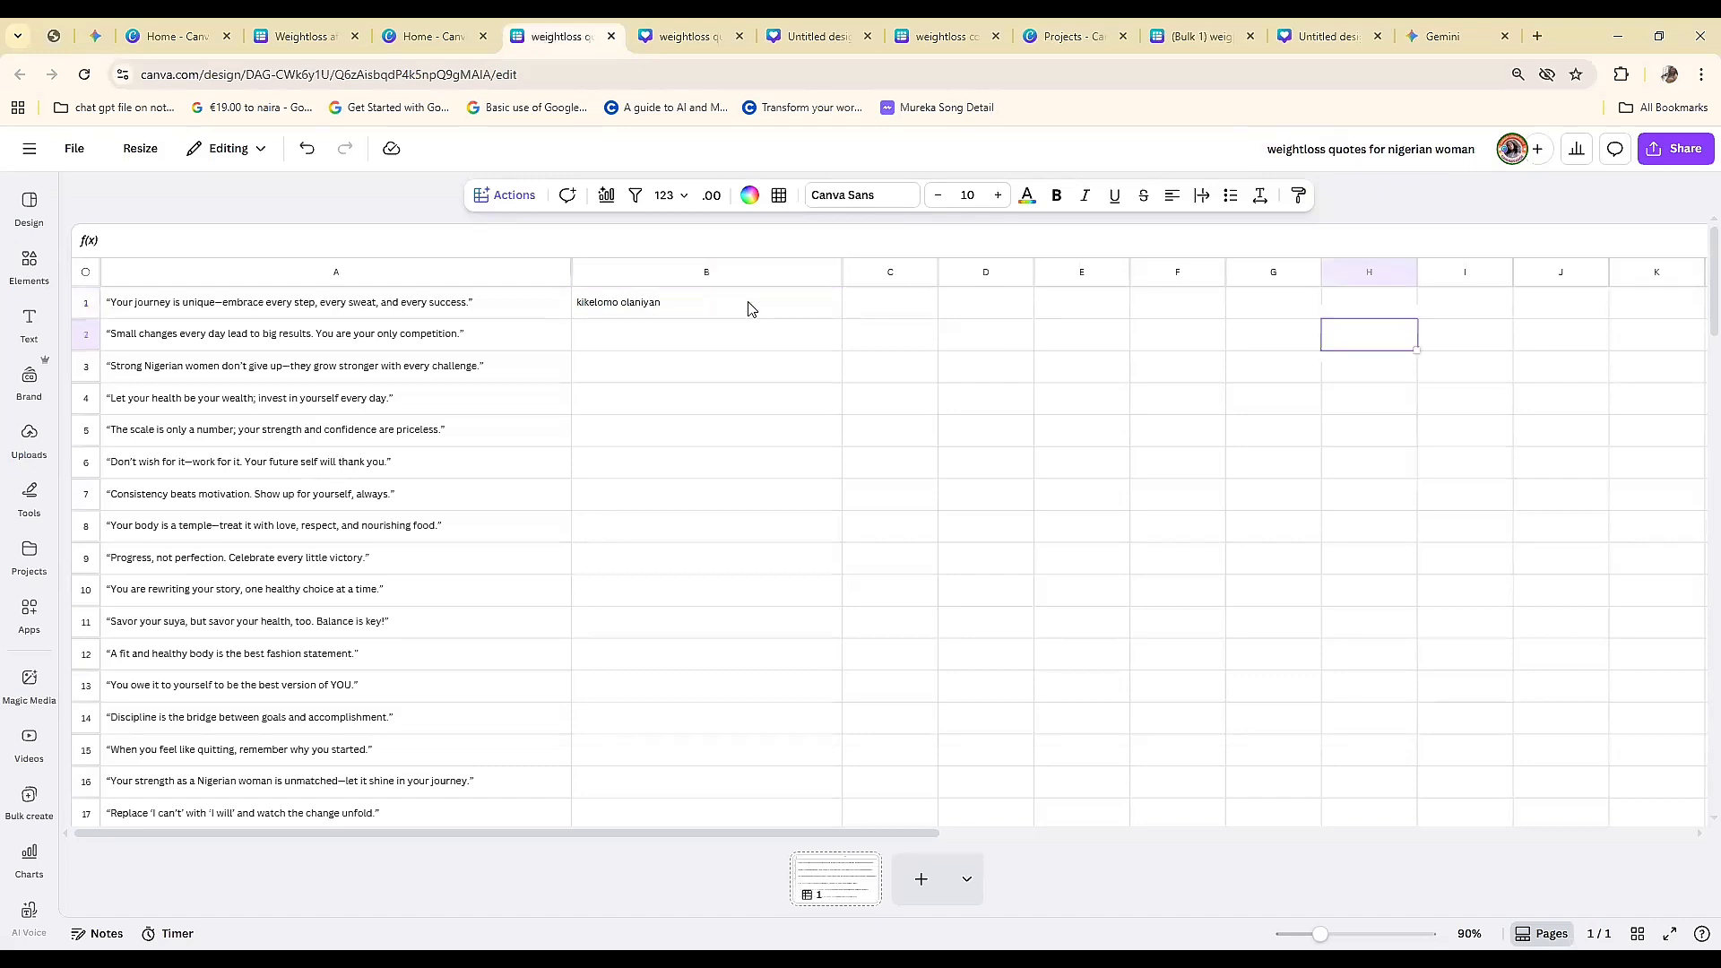
Fill the author's name down column B to row 50 and centre-align those cells.
click(775, 303)
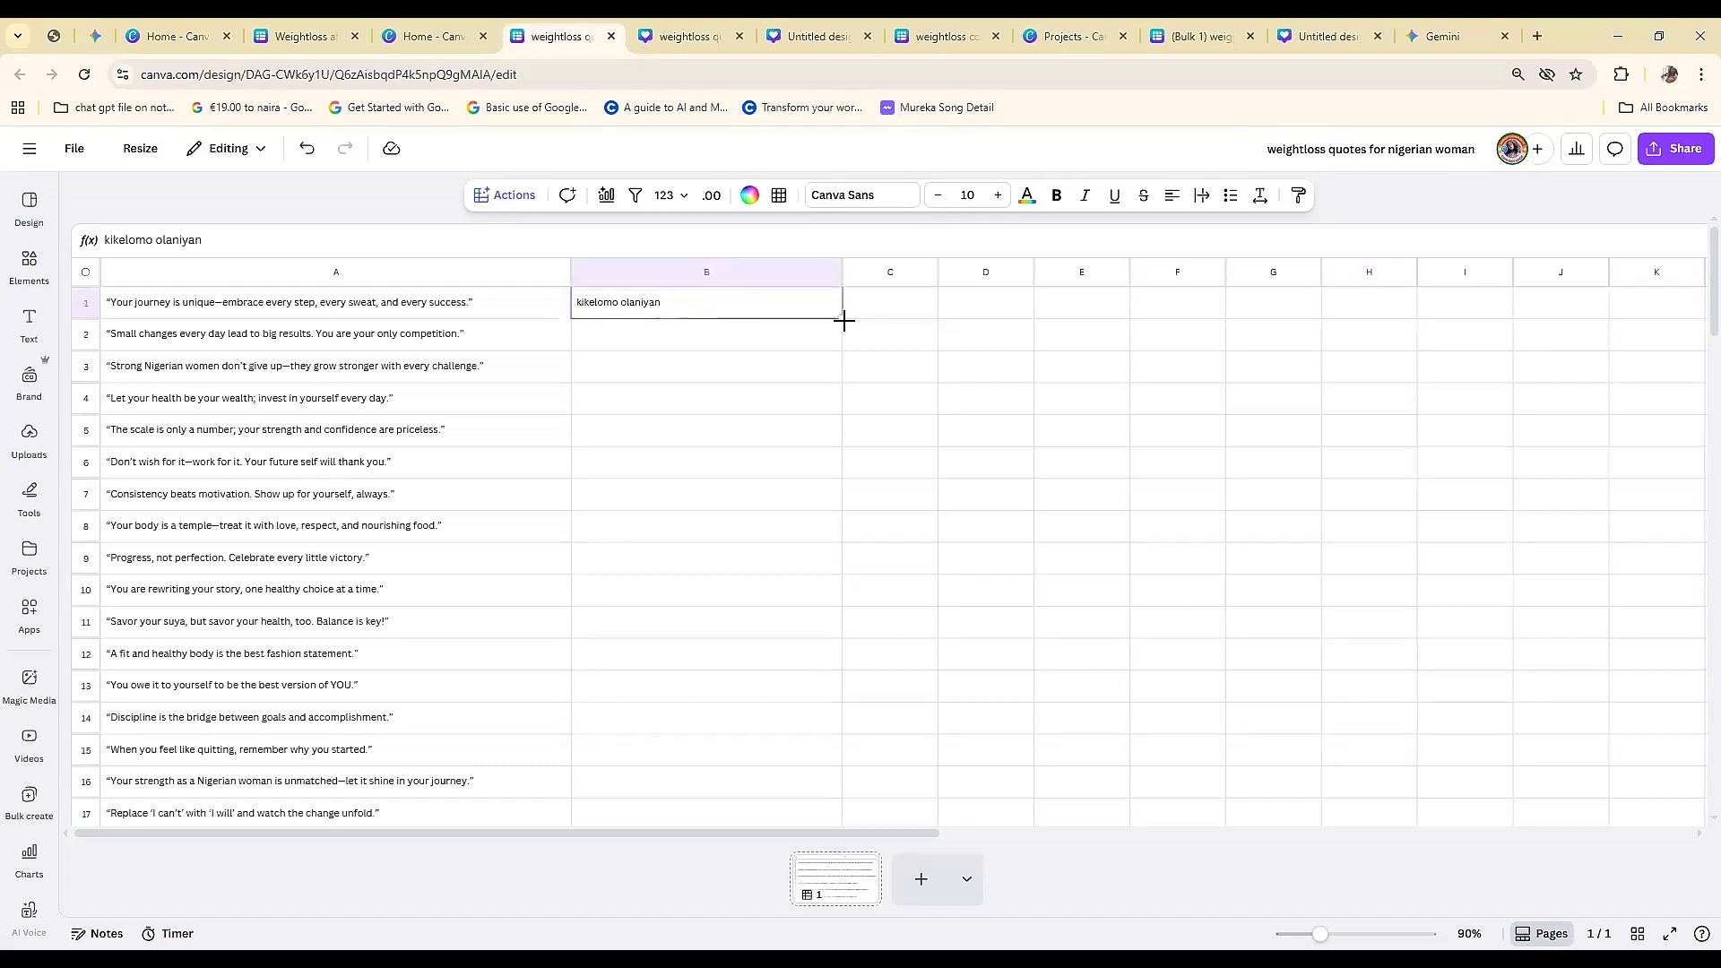
drag(848, 423, 842, 744)
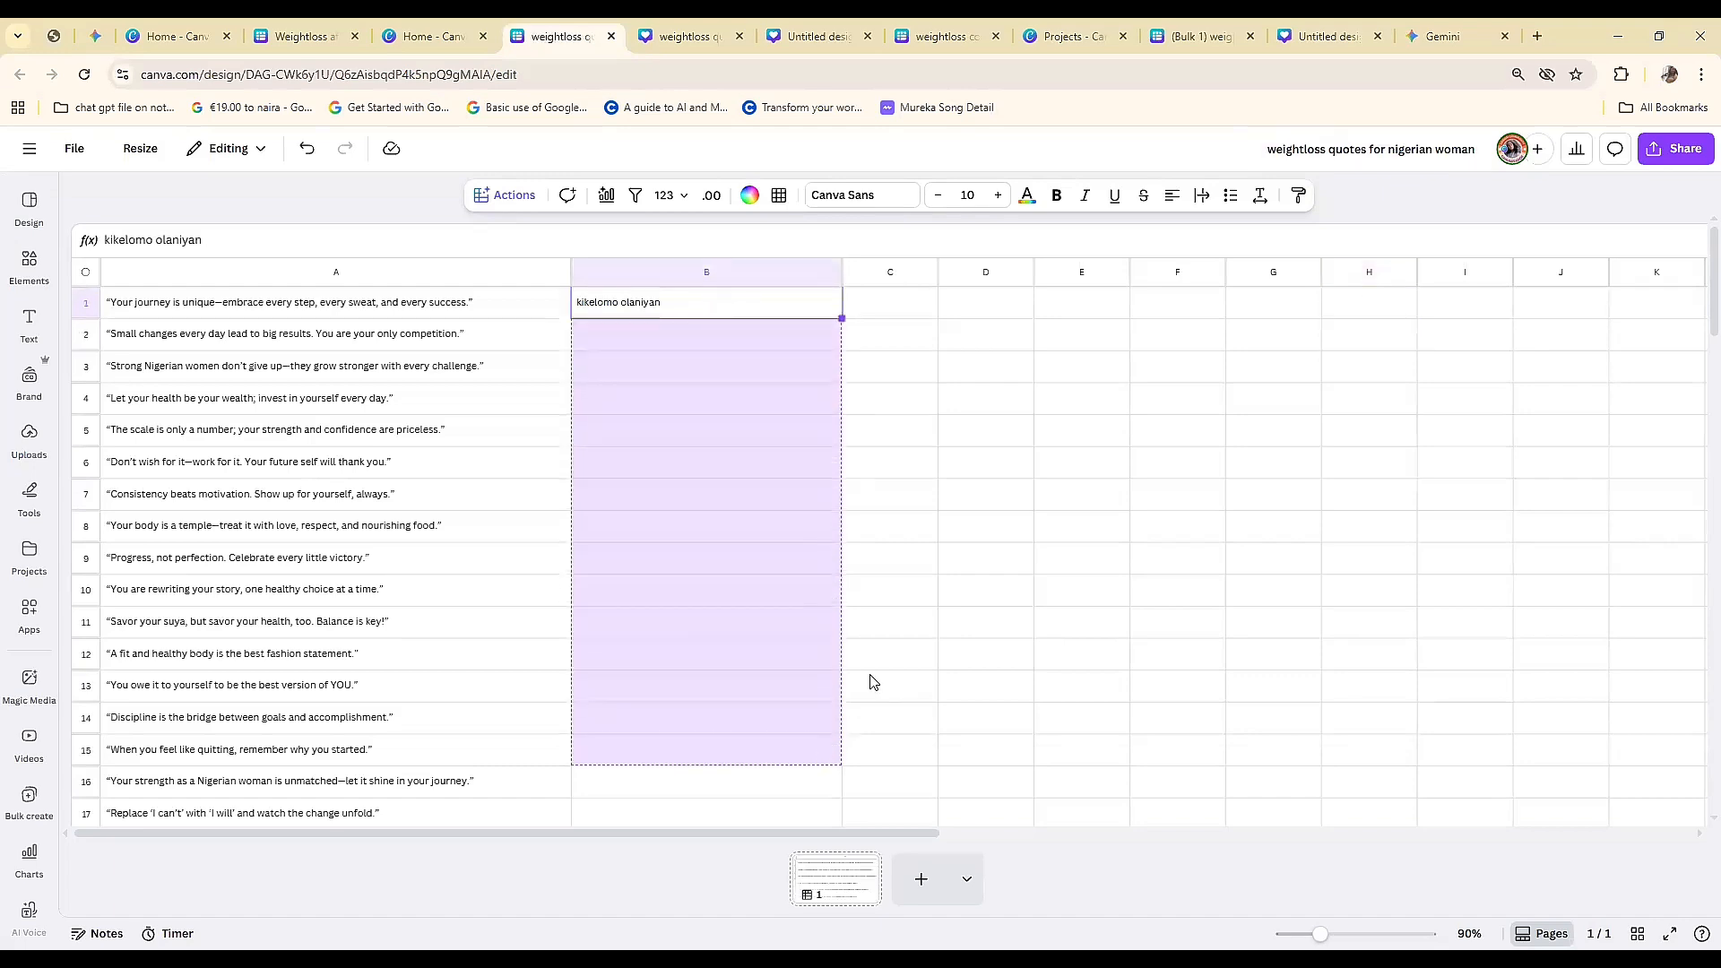
scroll(874, 683, down, 3)
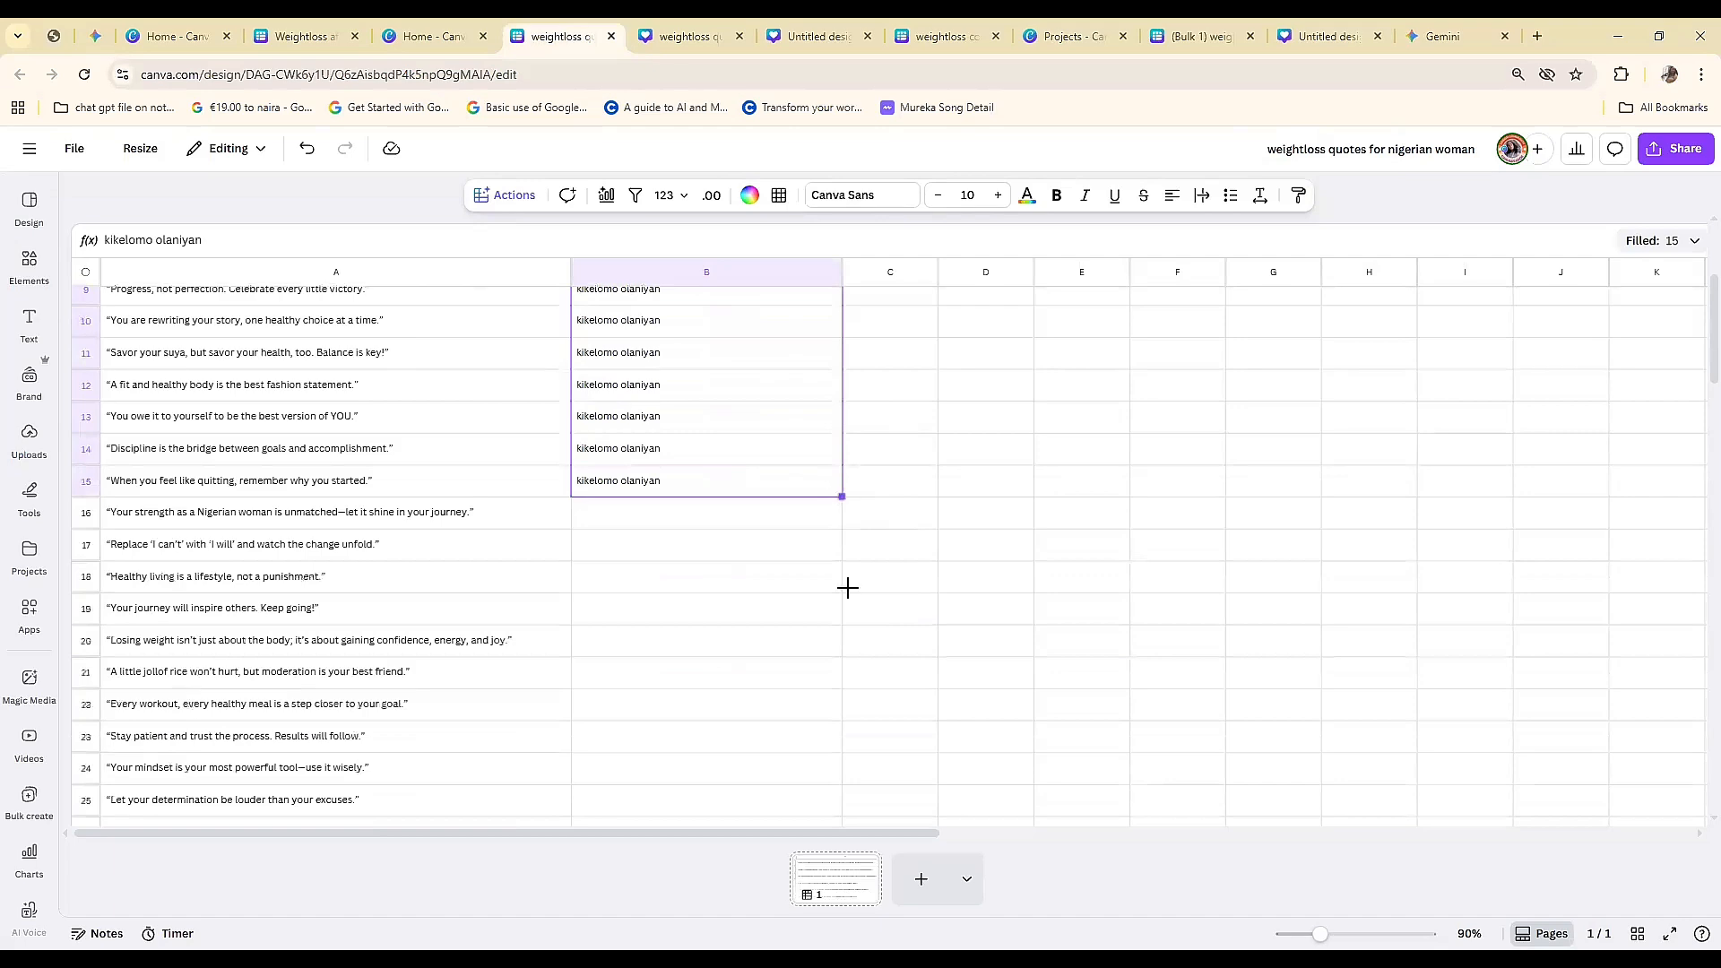
drag(847, 588, 911, 673)
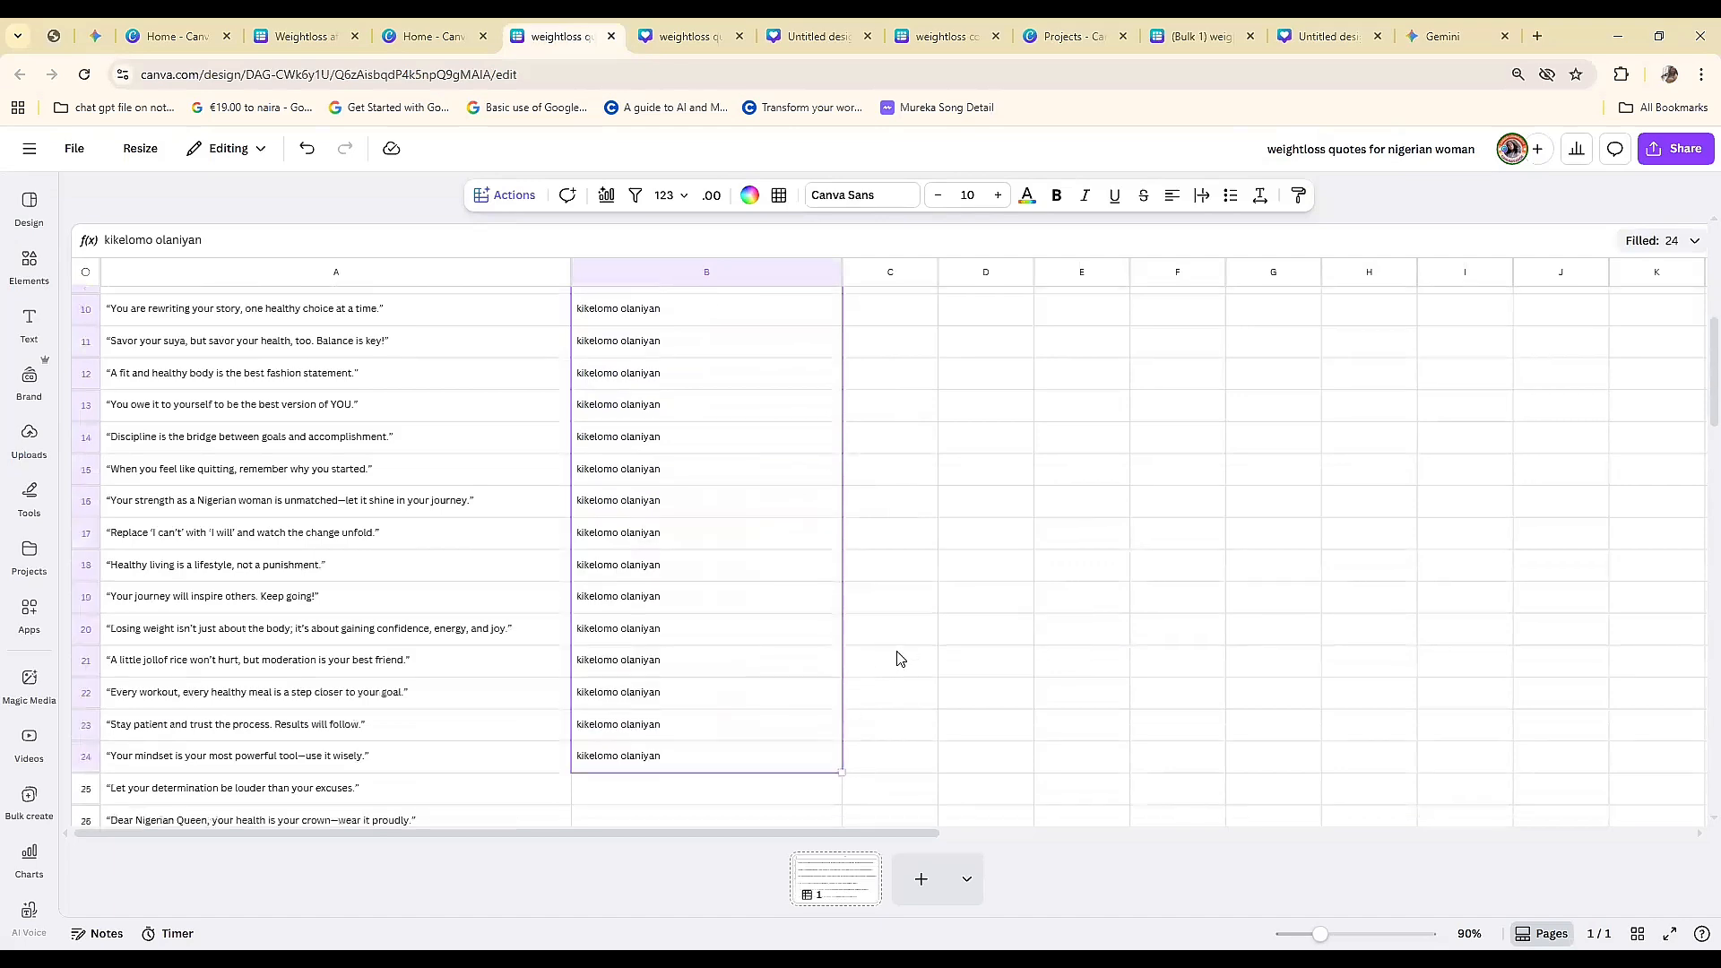
scroll(900, 659, down, 3)
drag(842, 515, 872, 658)
scroll(877, 658, down, 3)
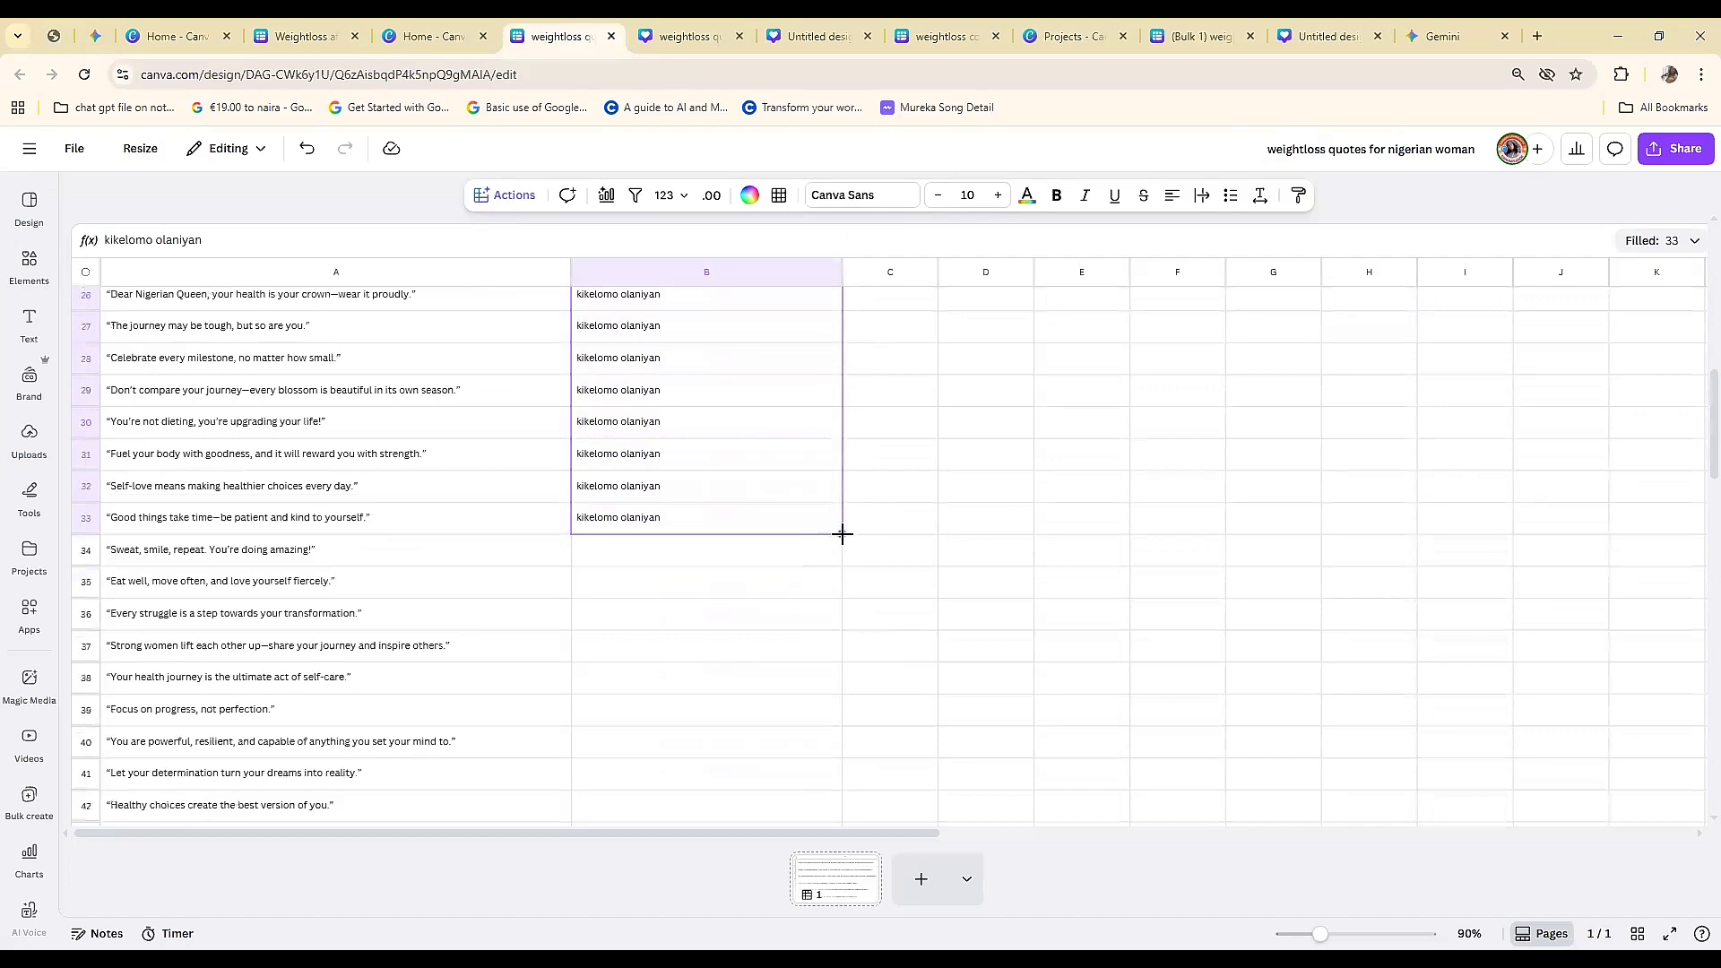
drag(843, 535, 843, 737)
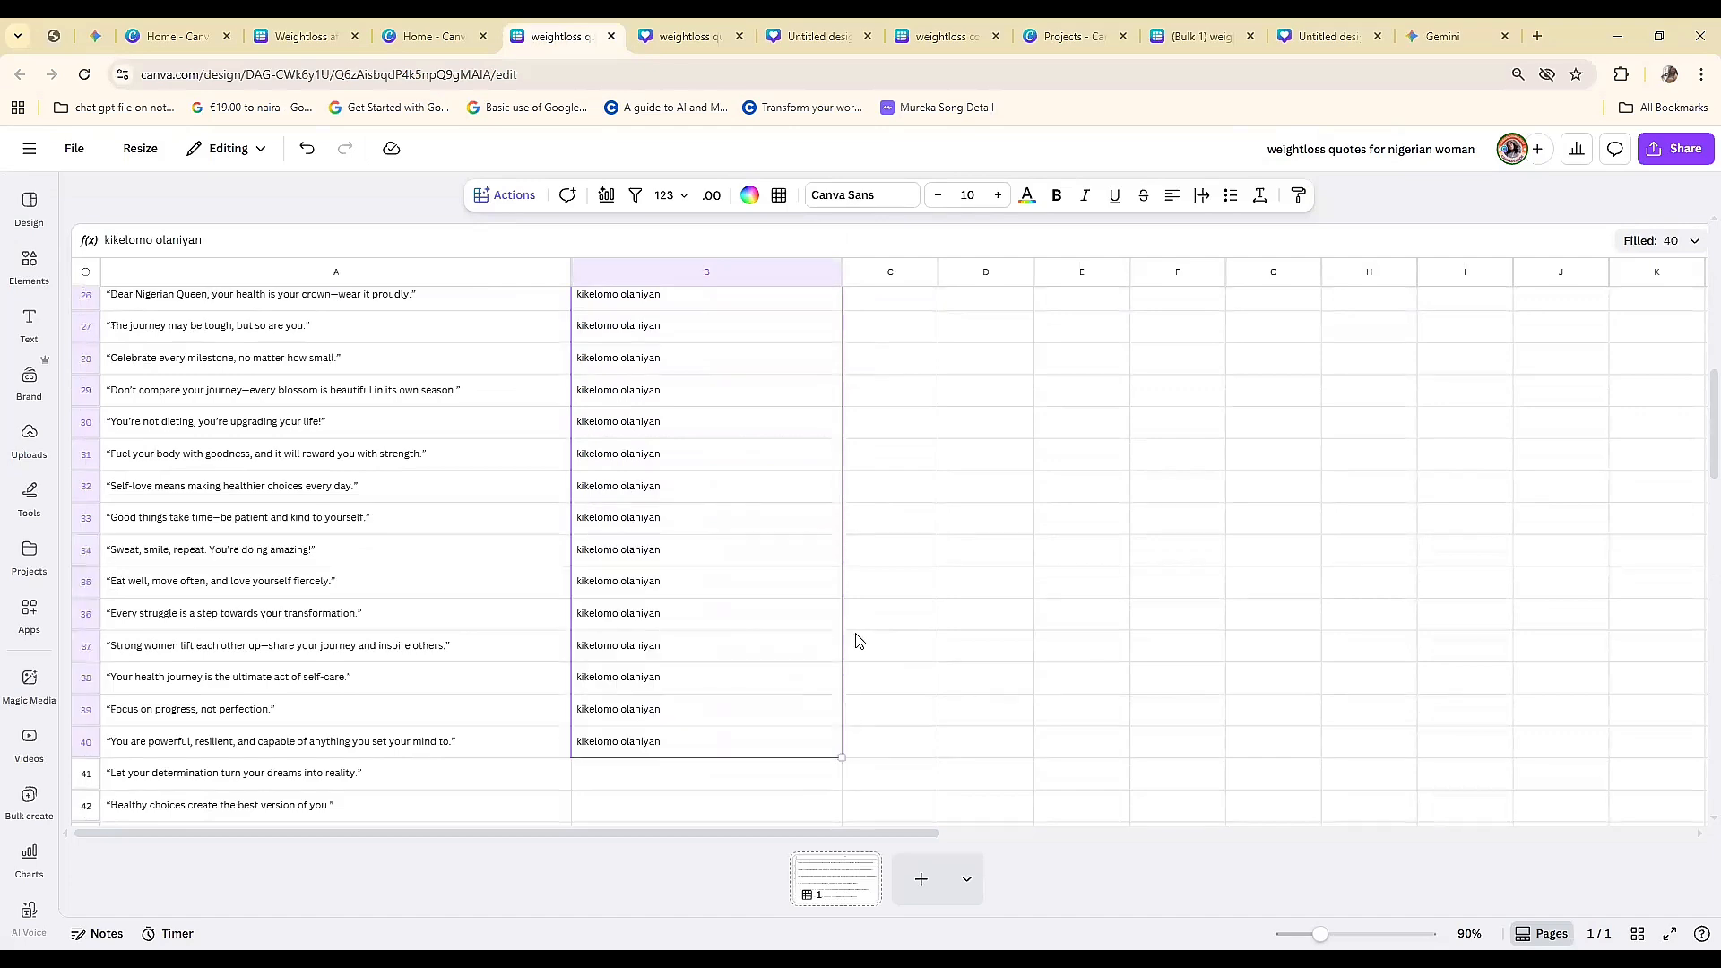
scroll(856, 640, down, 5)
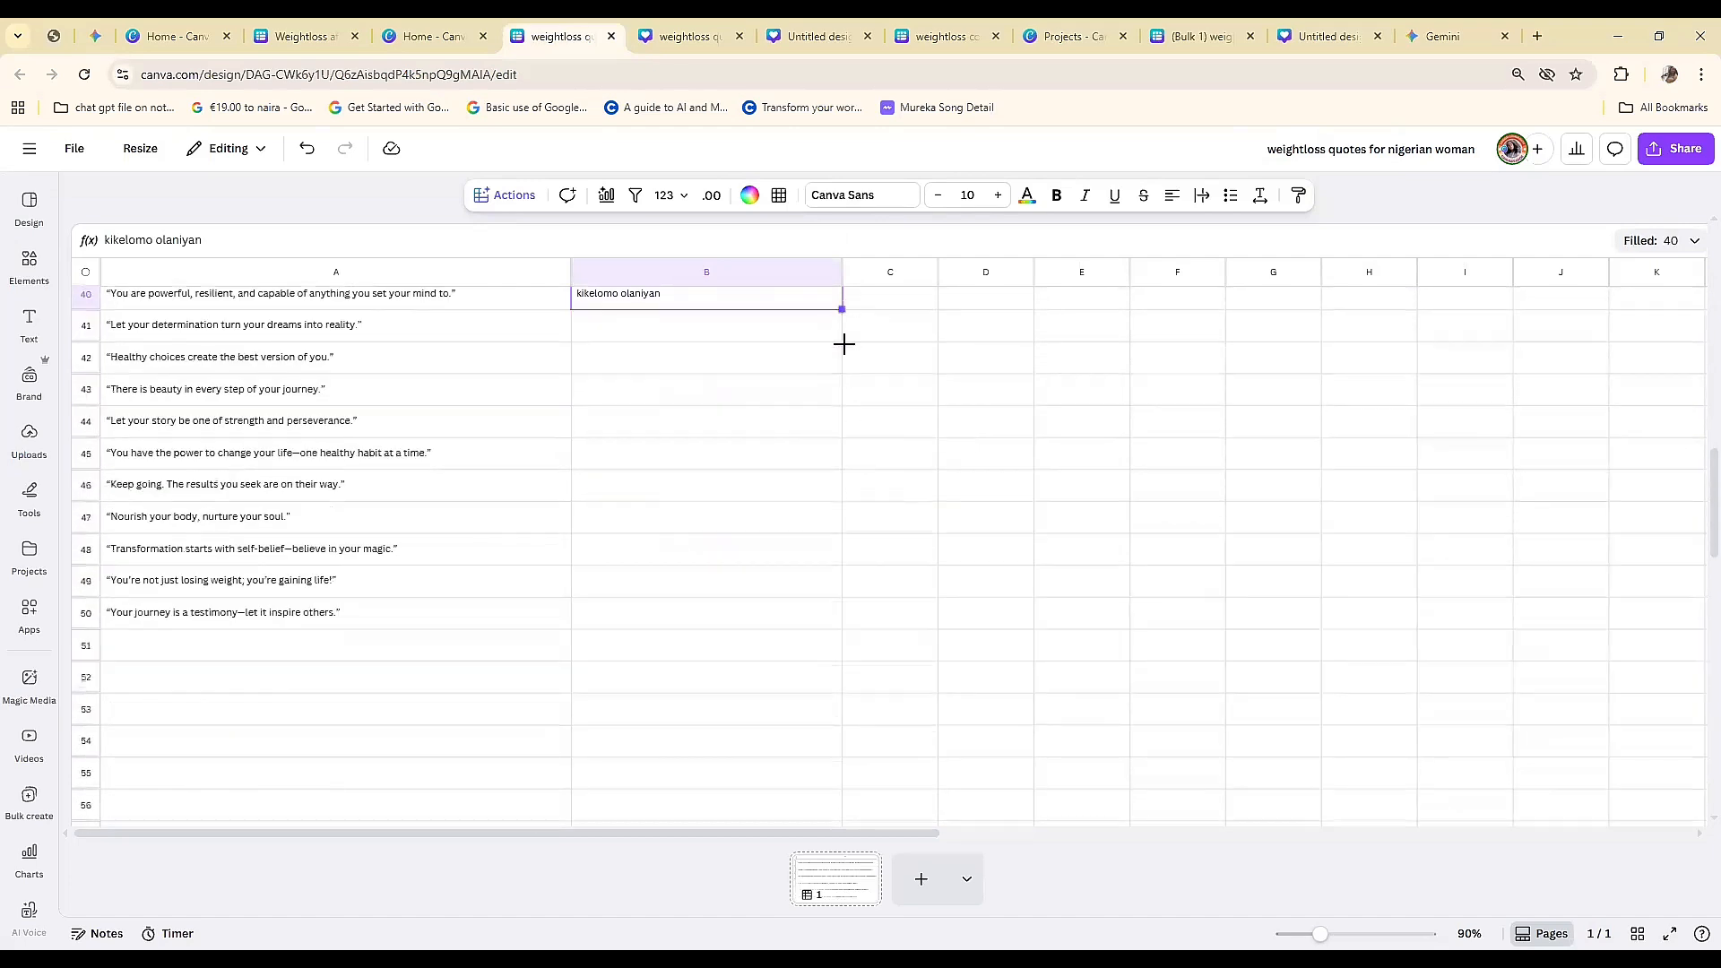
drag(844, 345, 857, 587)
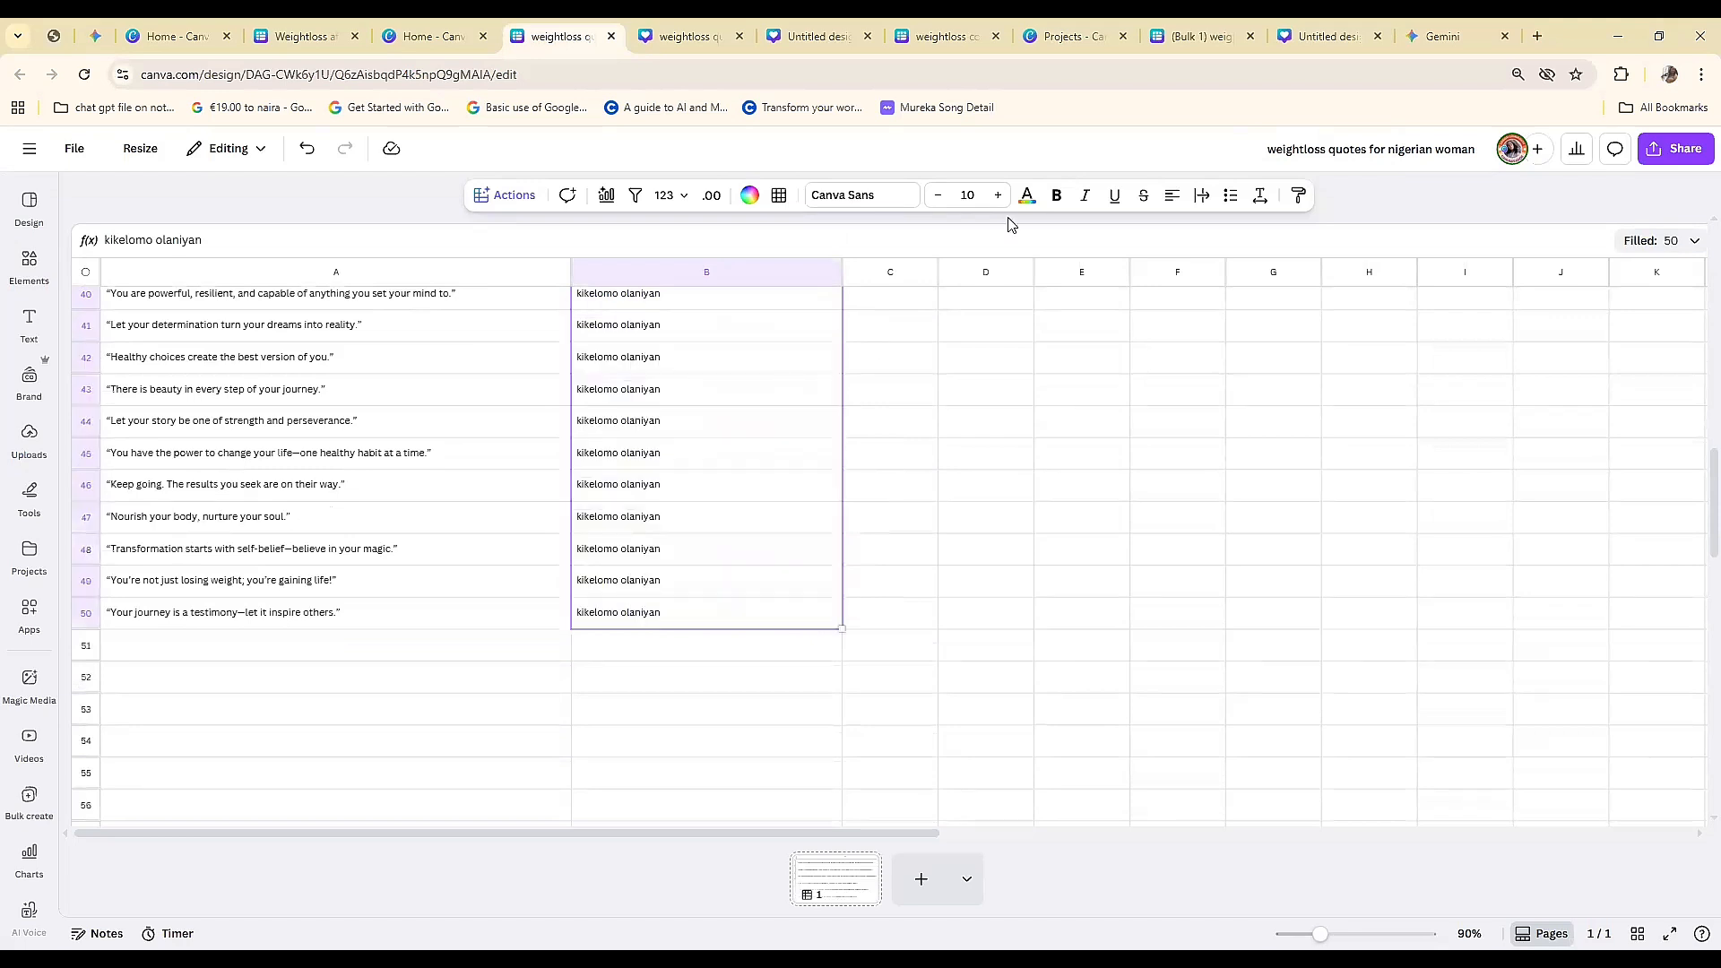
click(1173, 196)
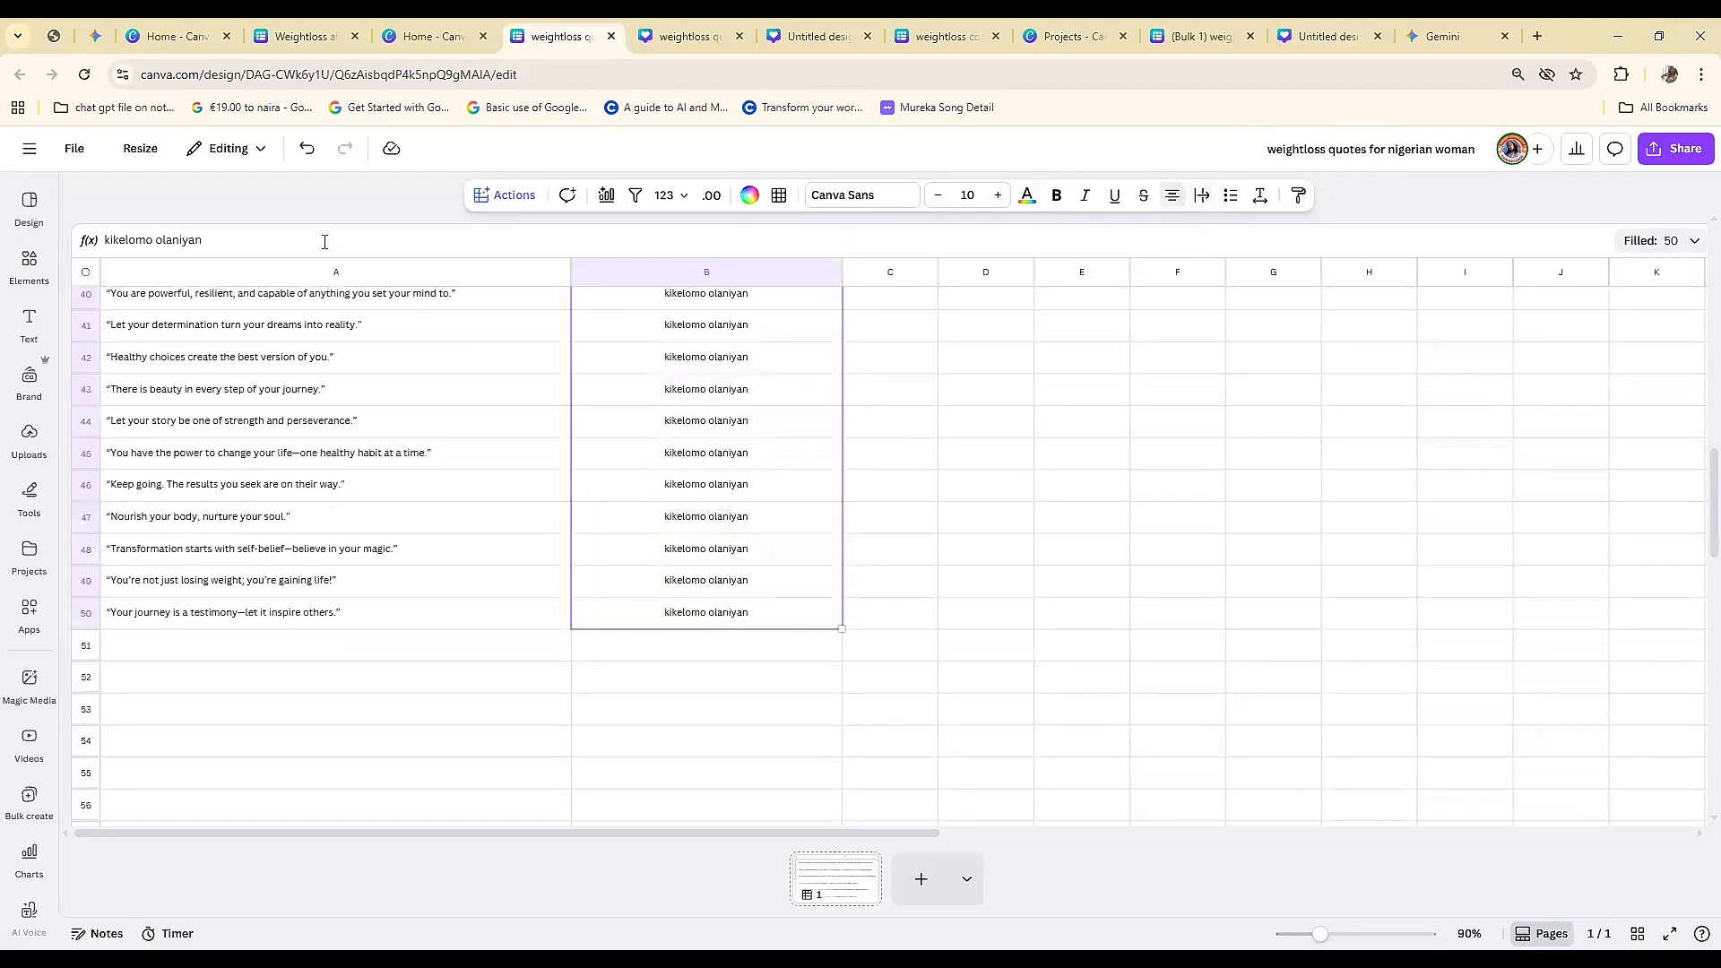
Centre-align the quotes in column A, then extend the selection to column B.
click(324, 325)
click(385, 260)
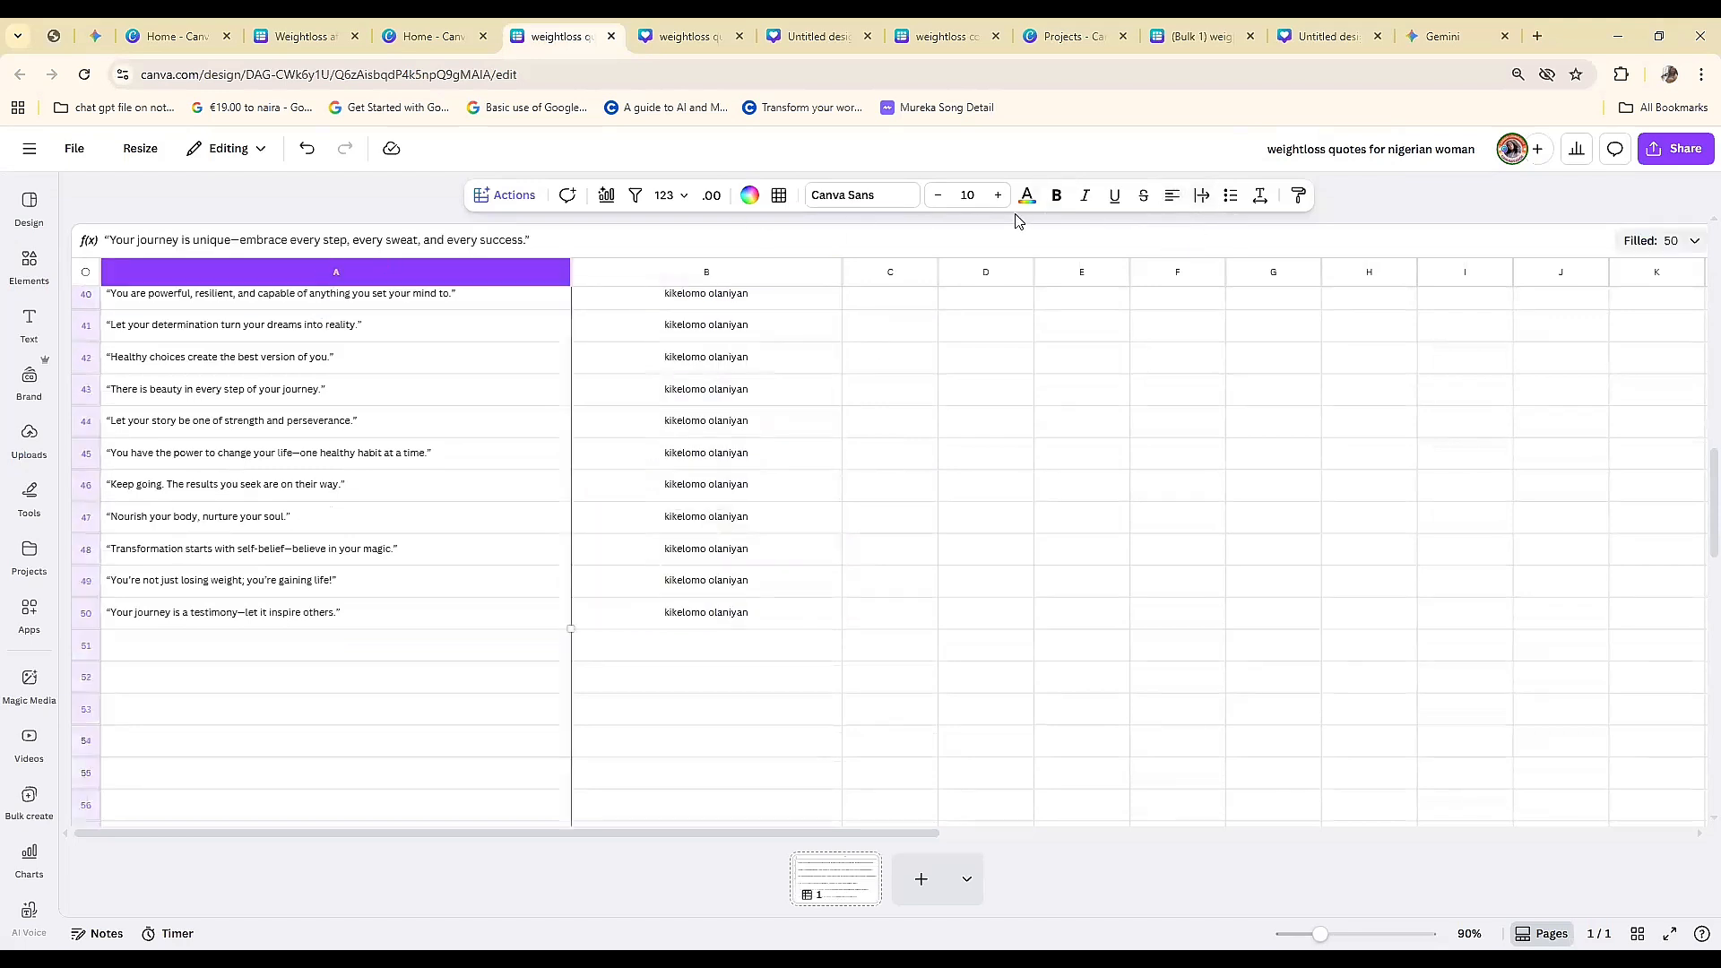
click(1173, 196)
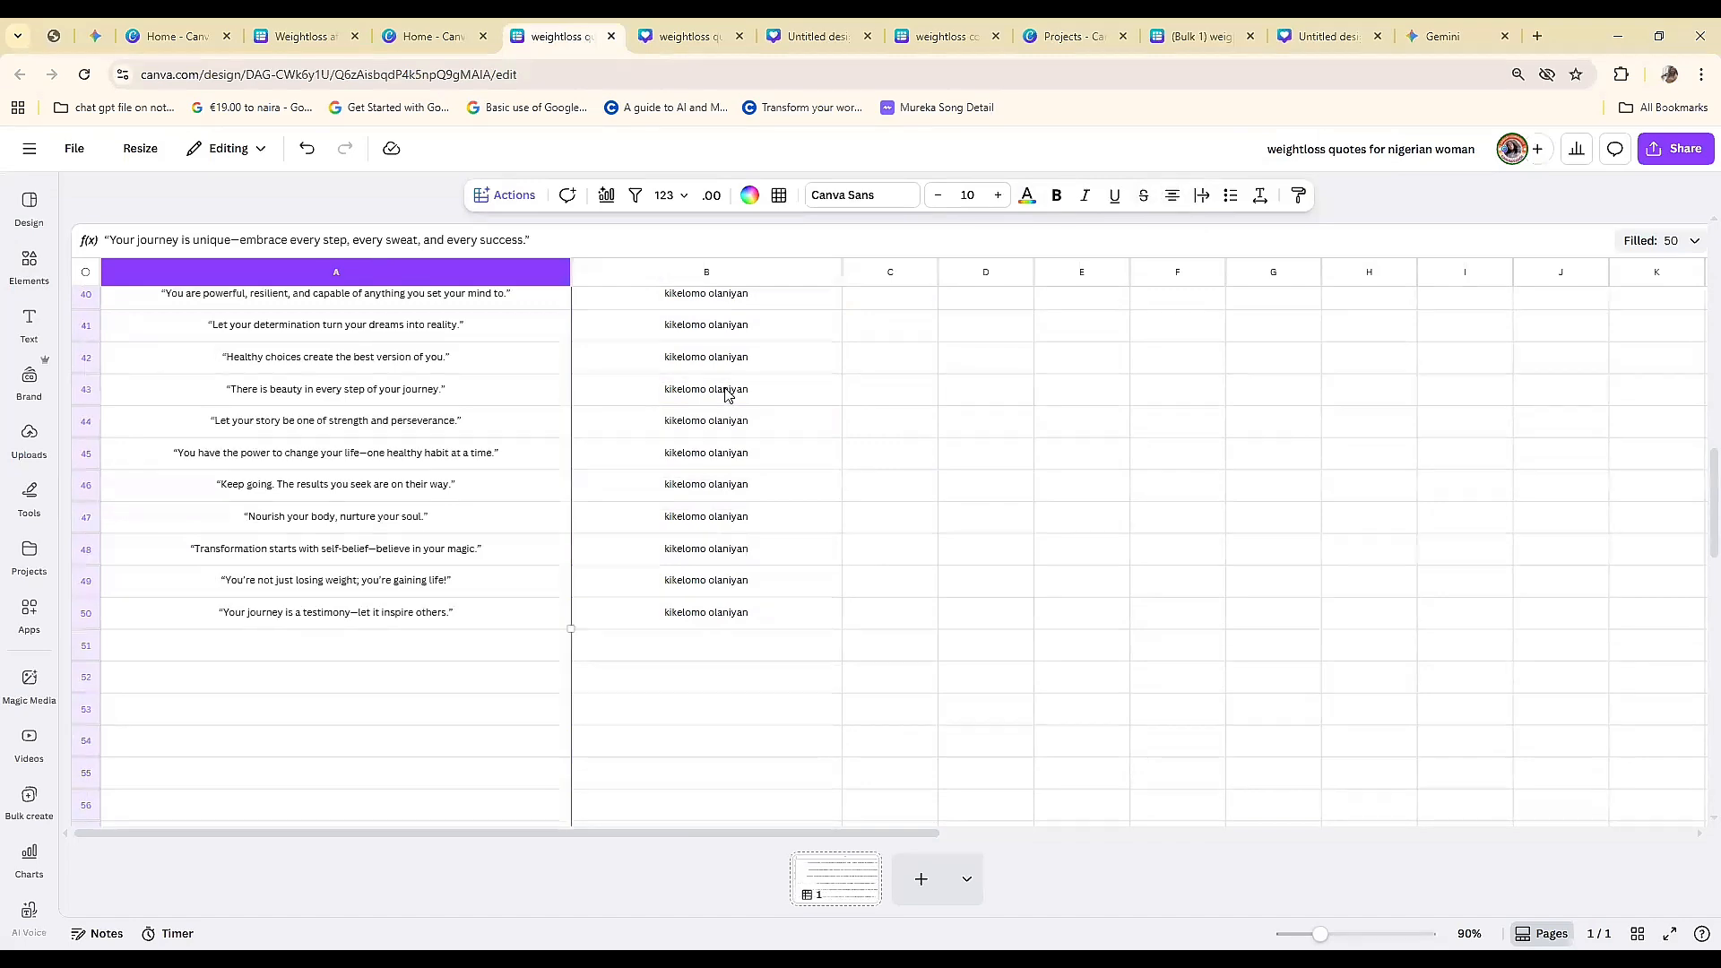
scroll(726, 396, up, 15)
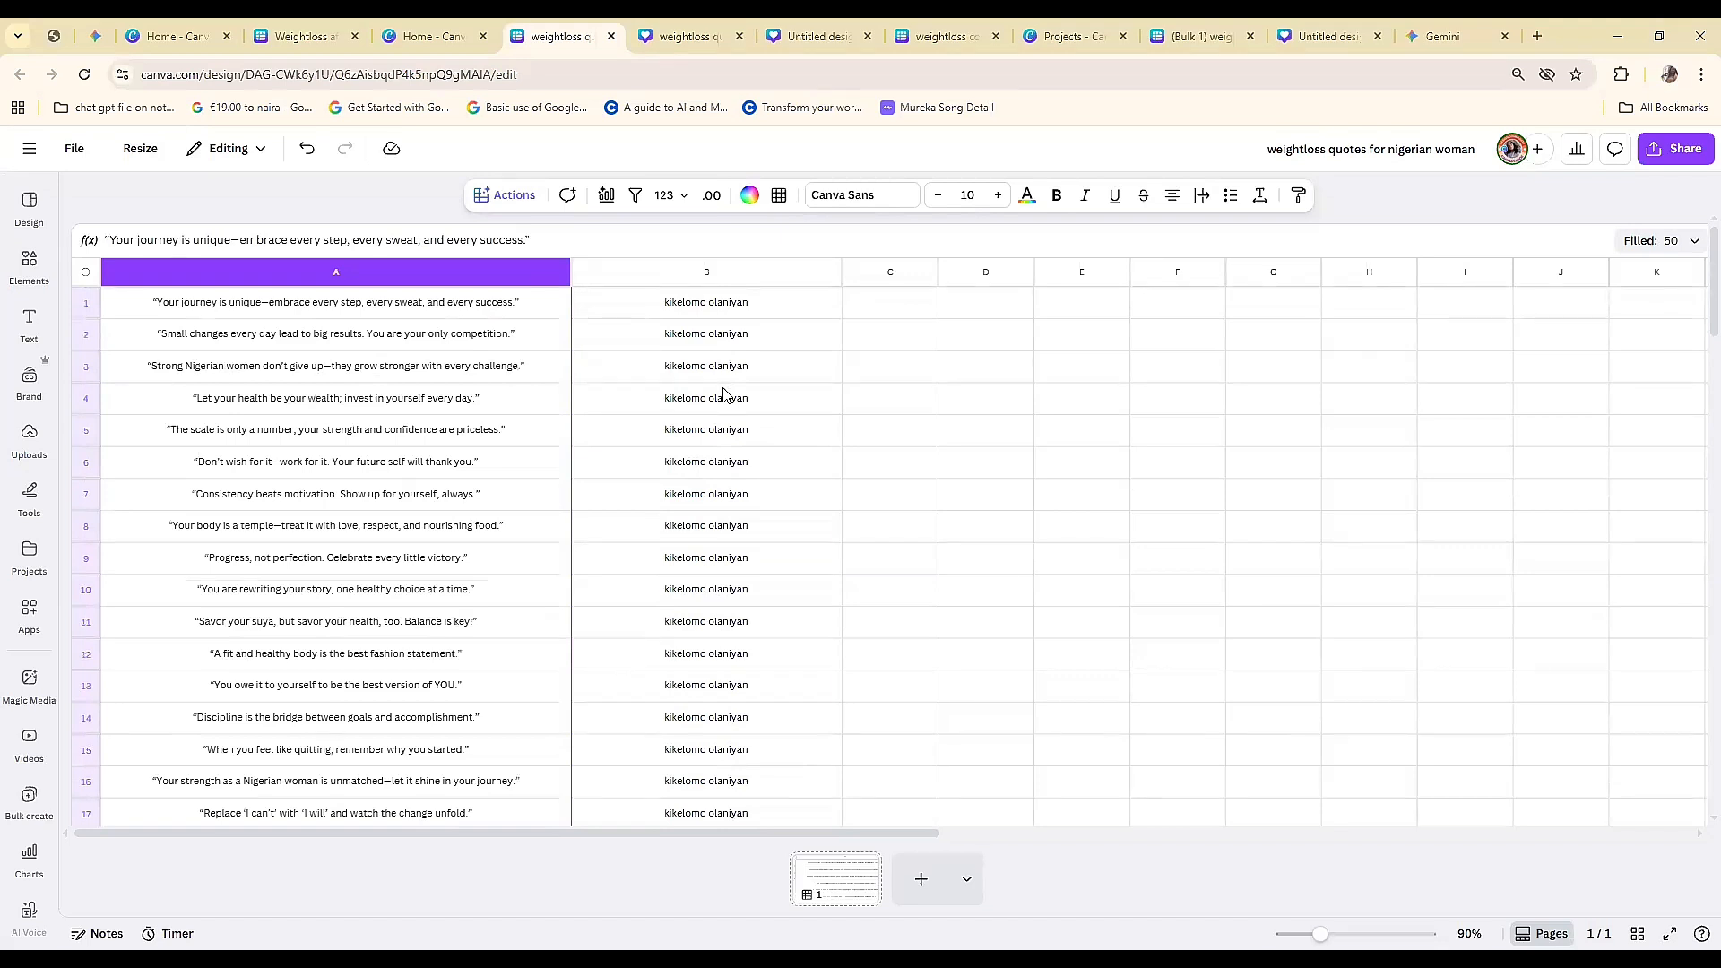
key(shift+Right)
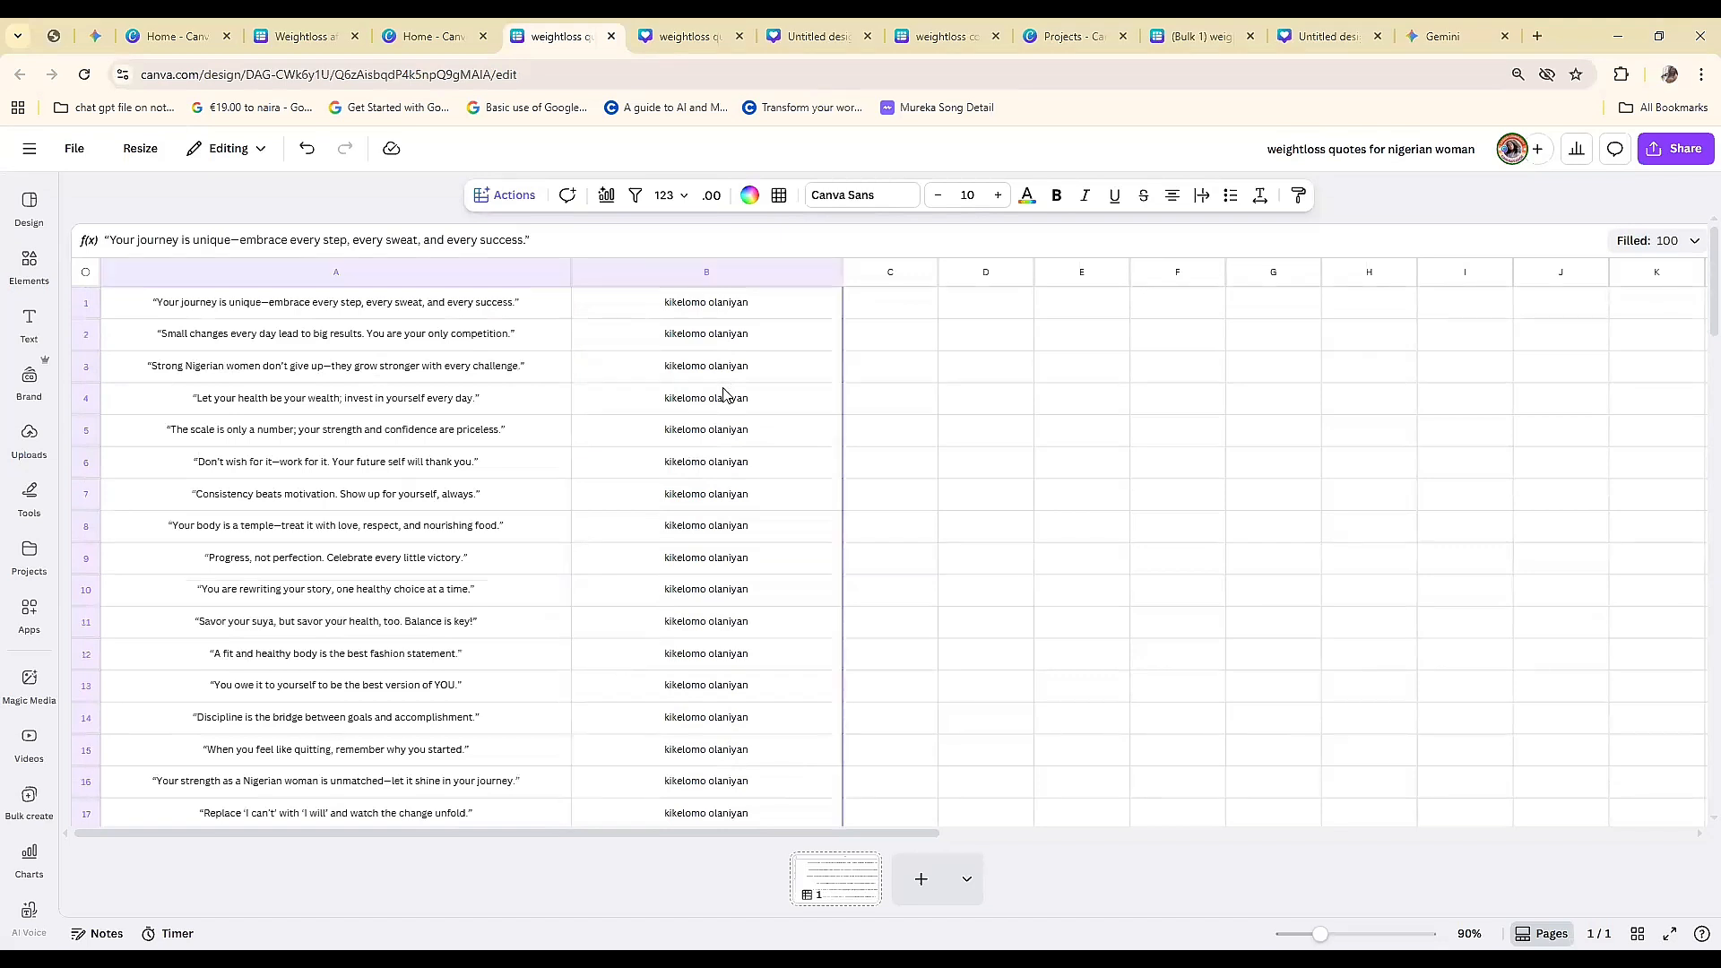
Start Bulk create from the sheet with the data range A1:B50.
click(515, 196)
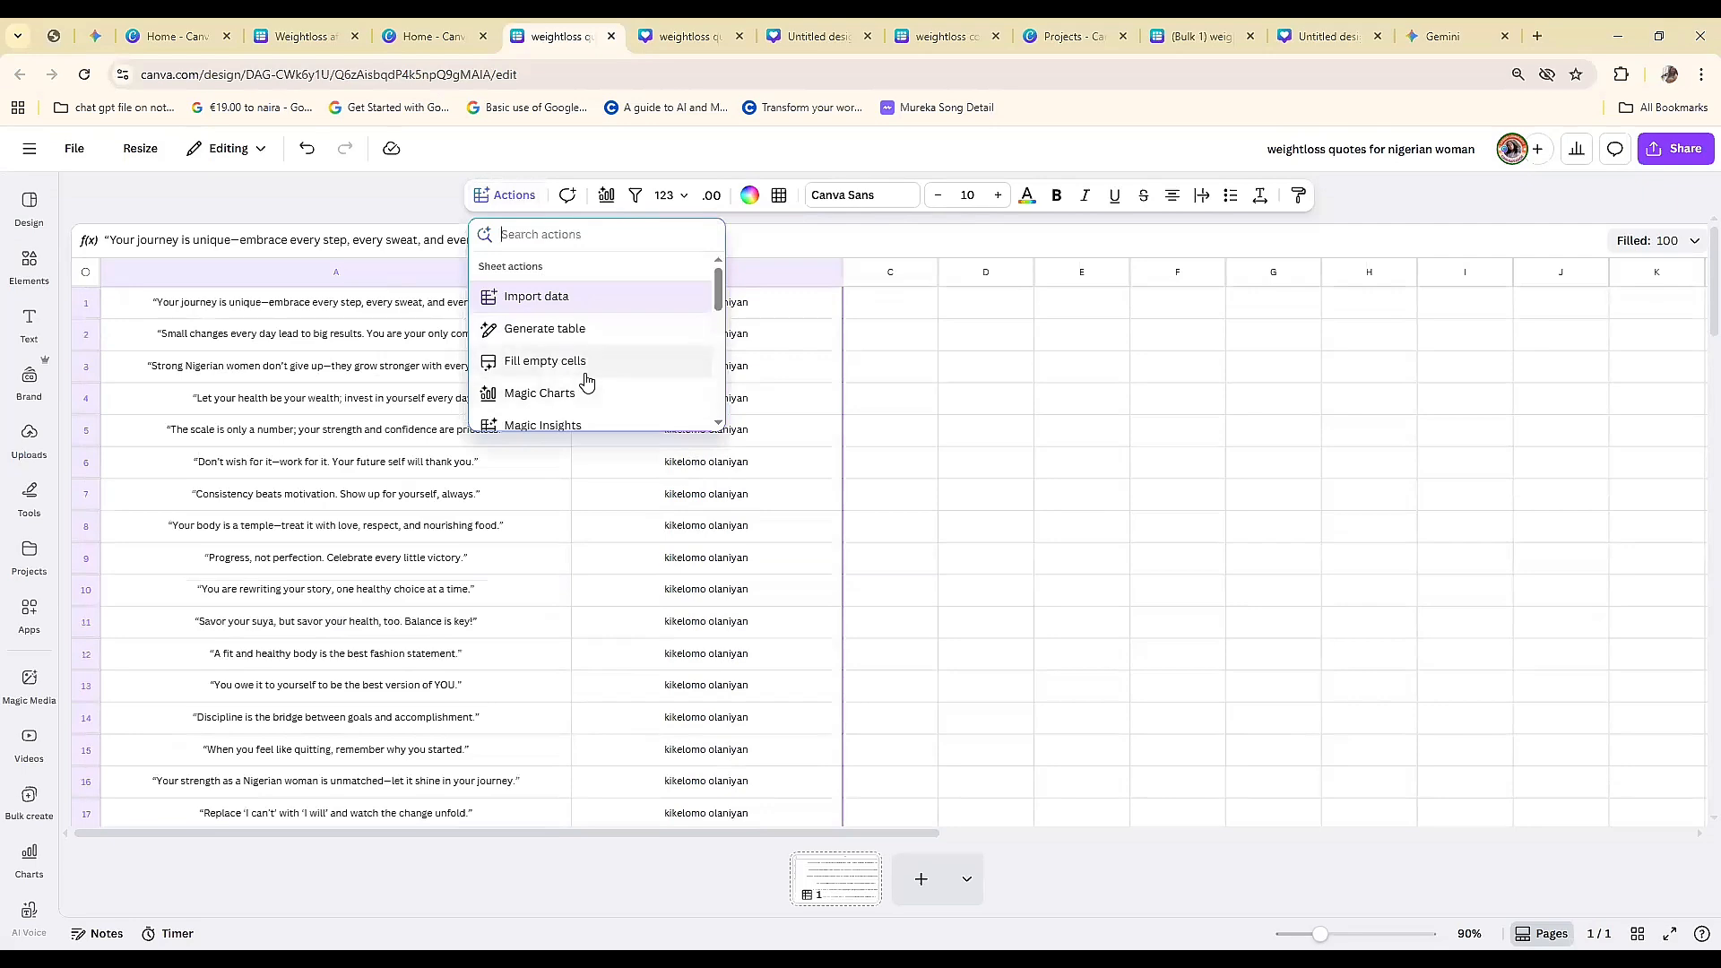
scroll(585, 384, down, 1)
click(553, 409)
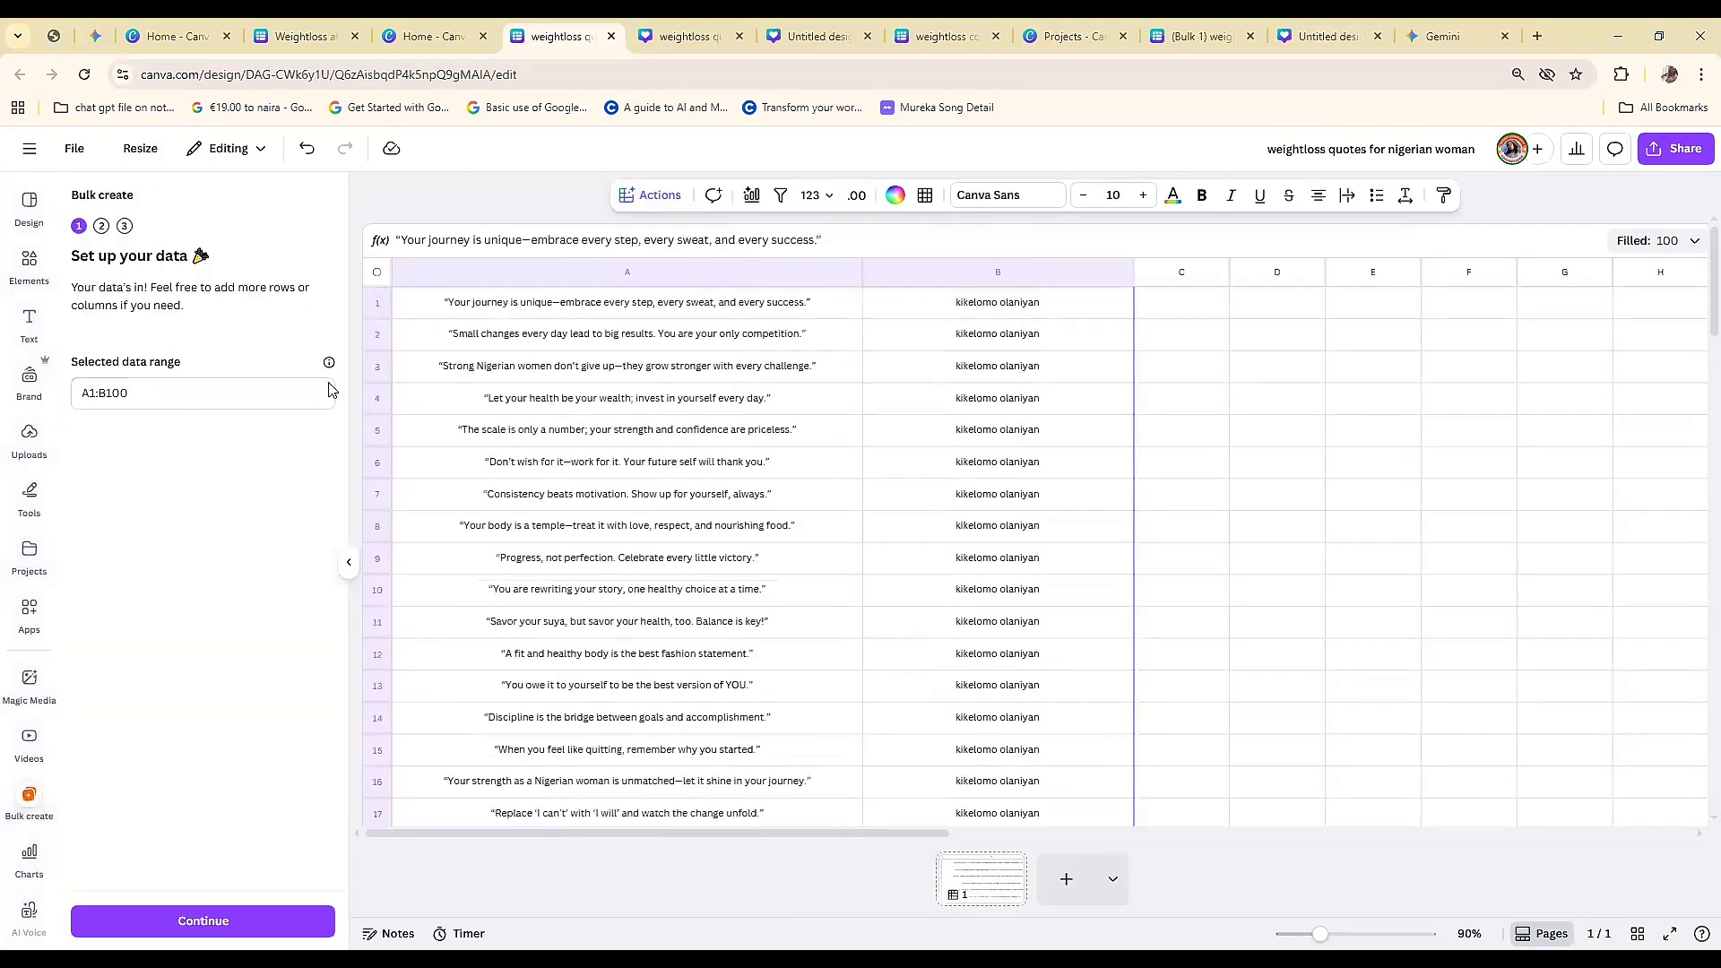
scroll(583, 440, down, 6)
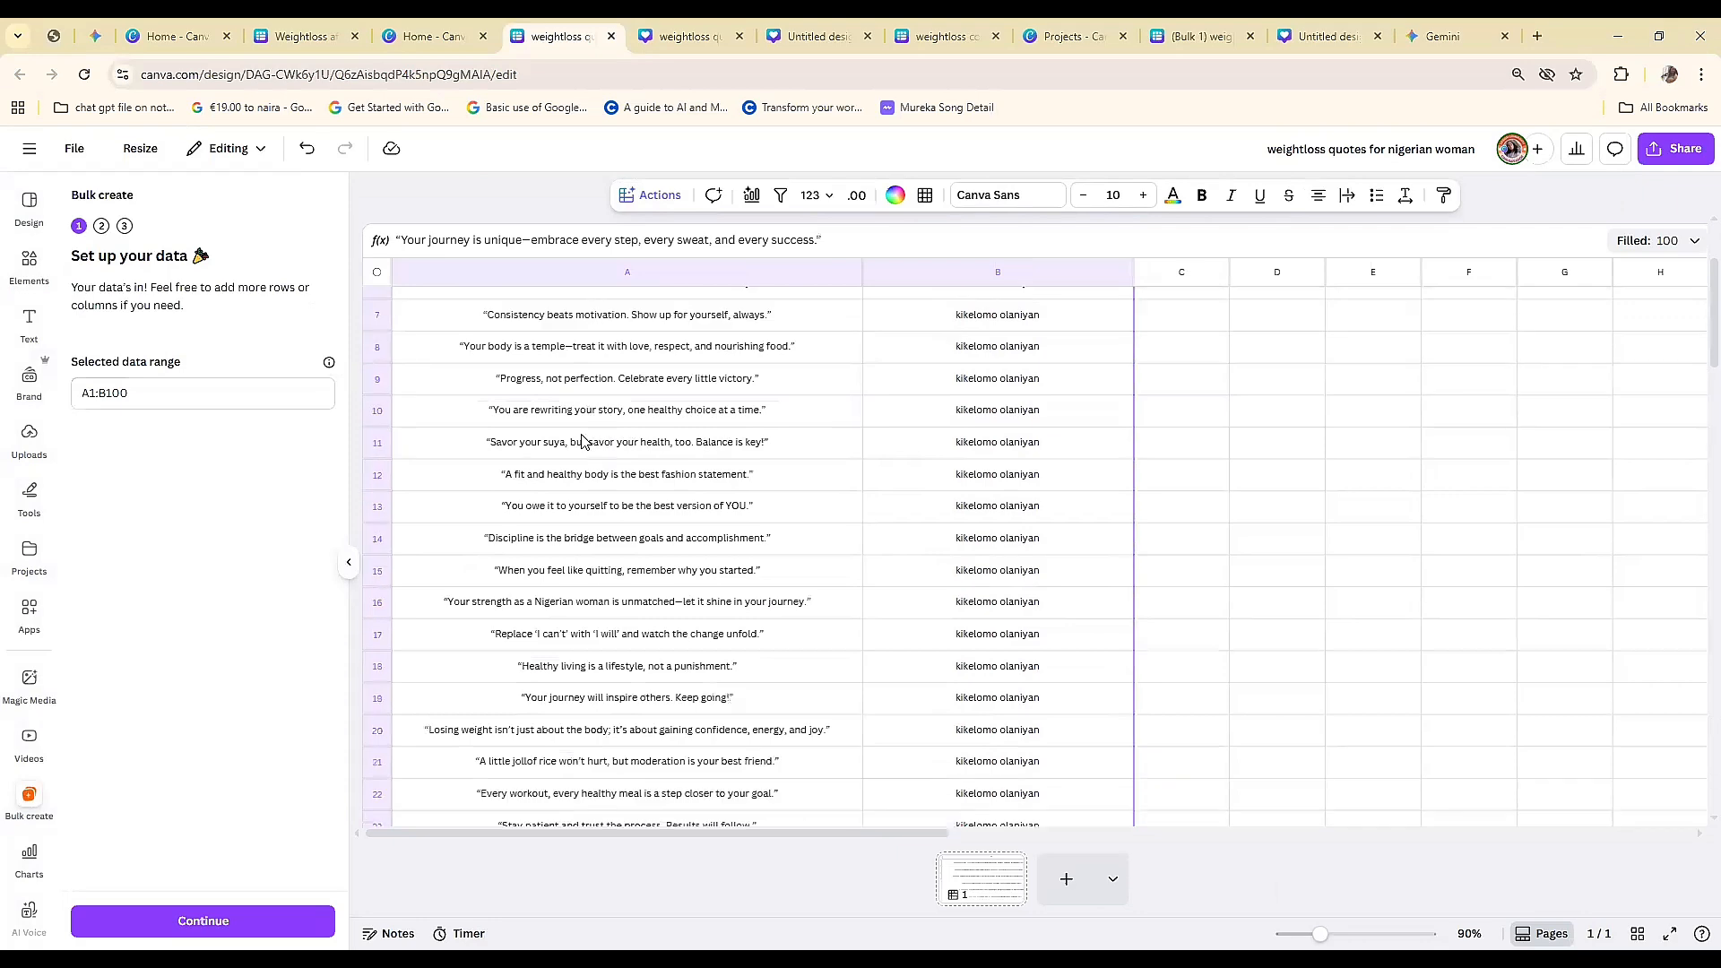
scroll(584, 440, down, 9)
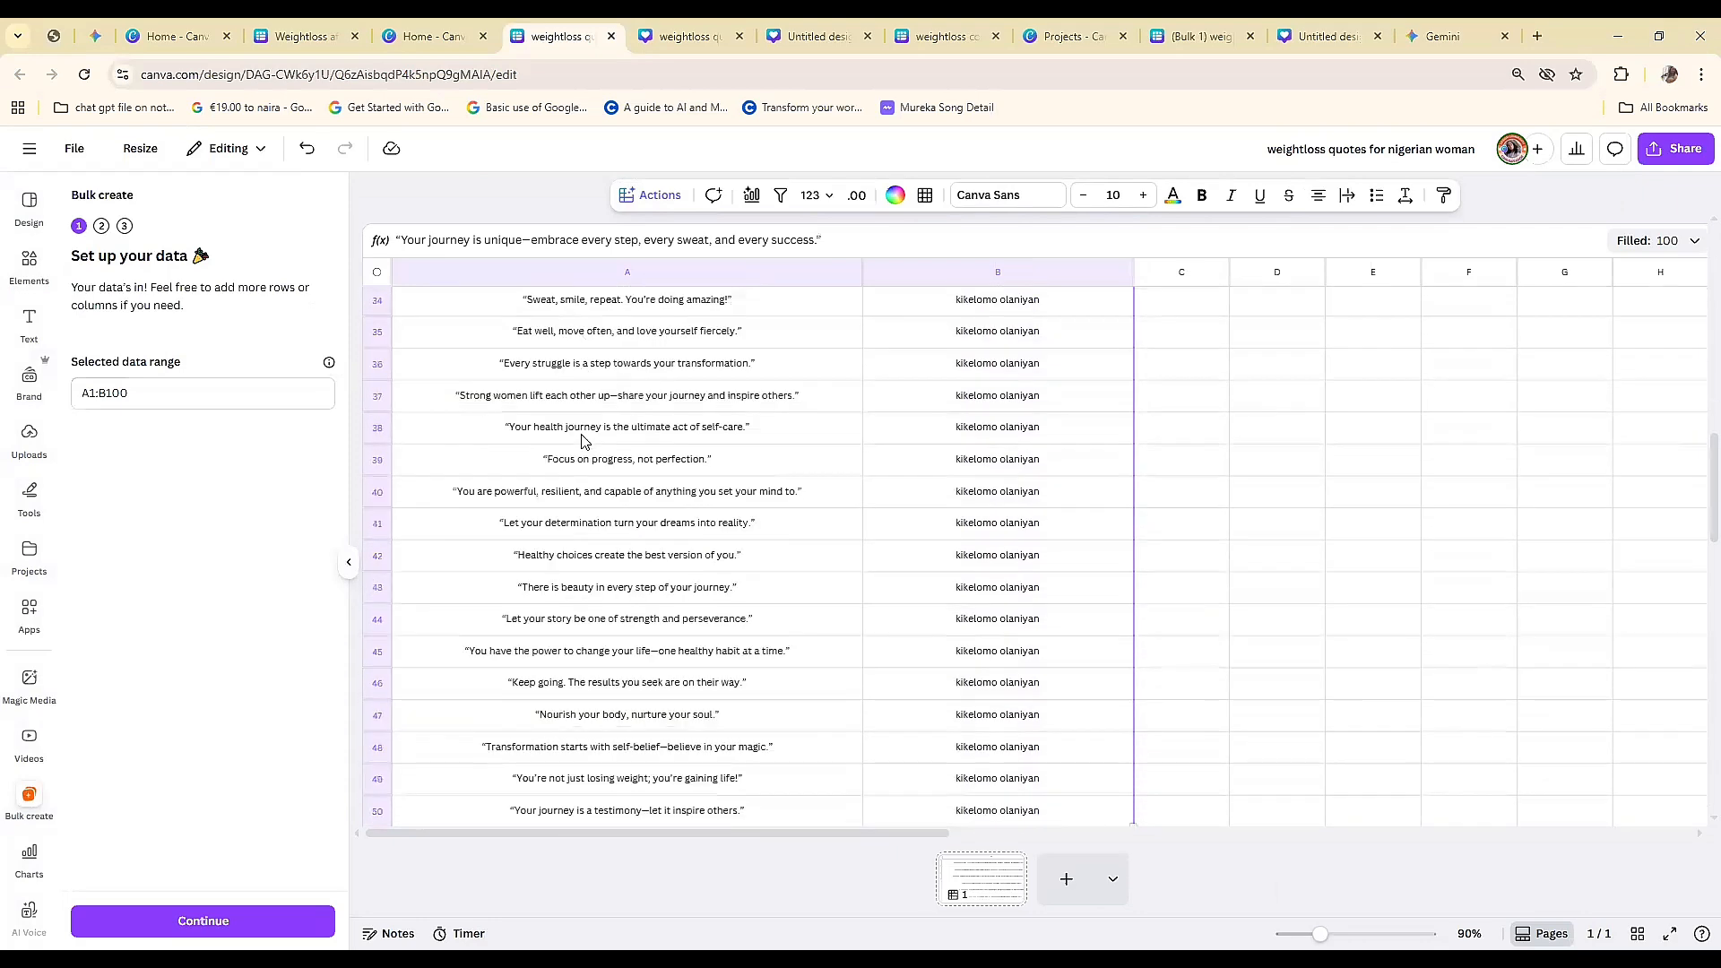
scroll(396, 431, up, 1)
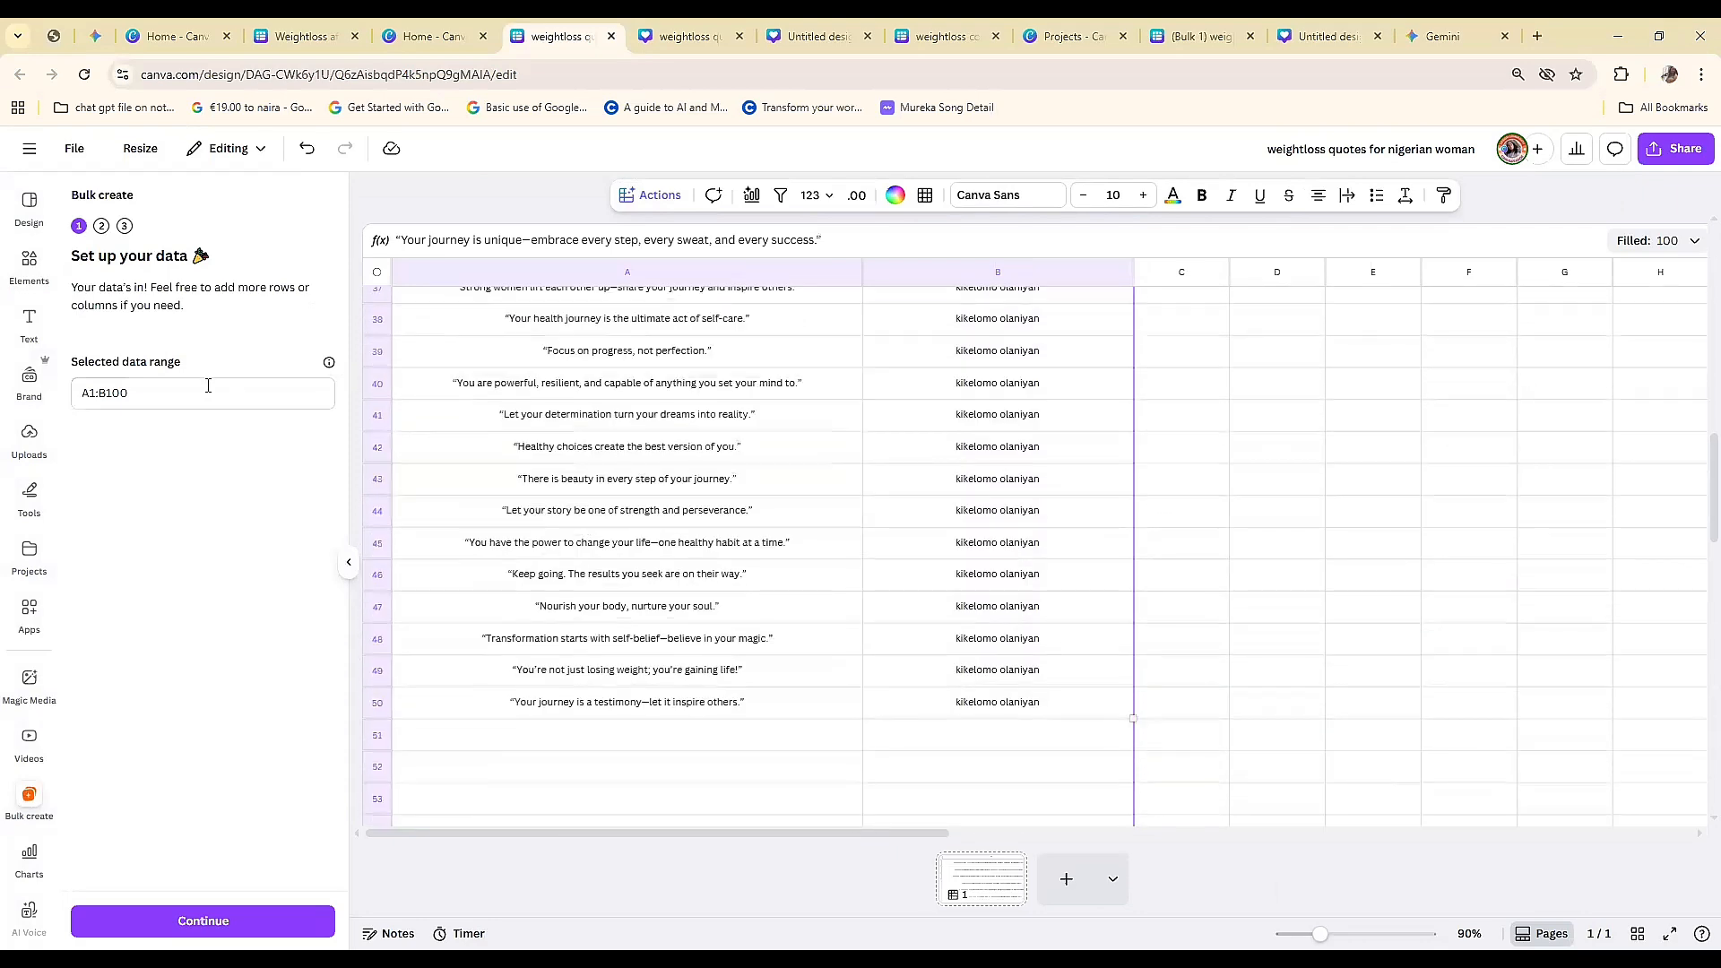
click(195, 391)
key(BackSpace)
key(BackSpace)
text(50)
click(173, 923)
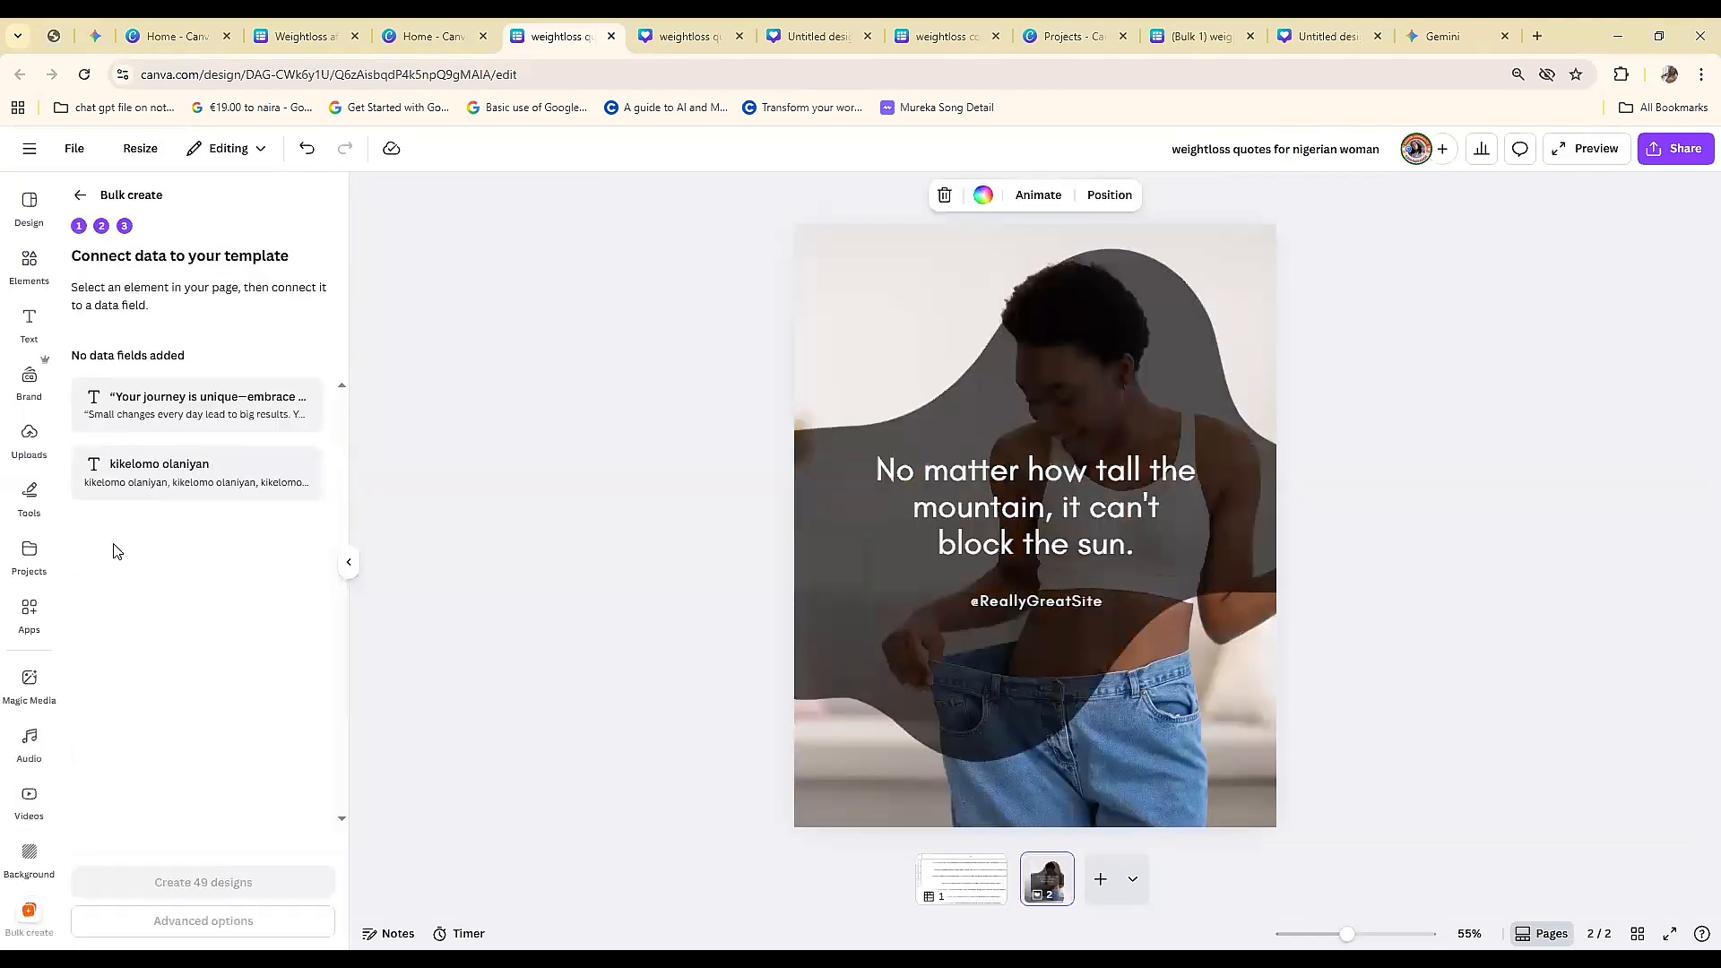
Connect the template's headline quote to the quotes data field.
click(1003, 486)
right_click(1003, 487)
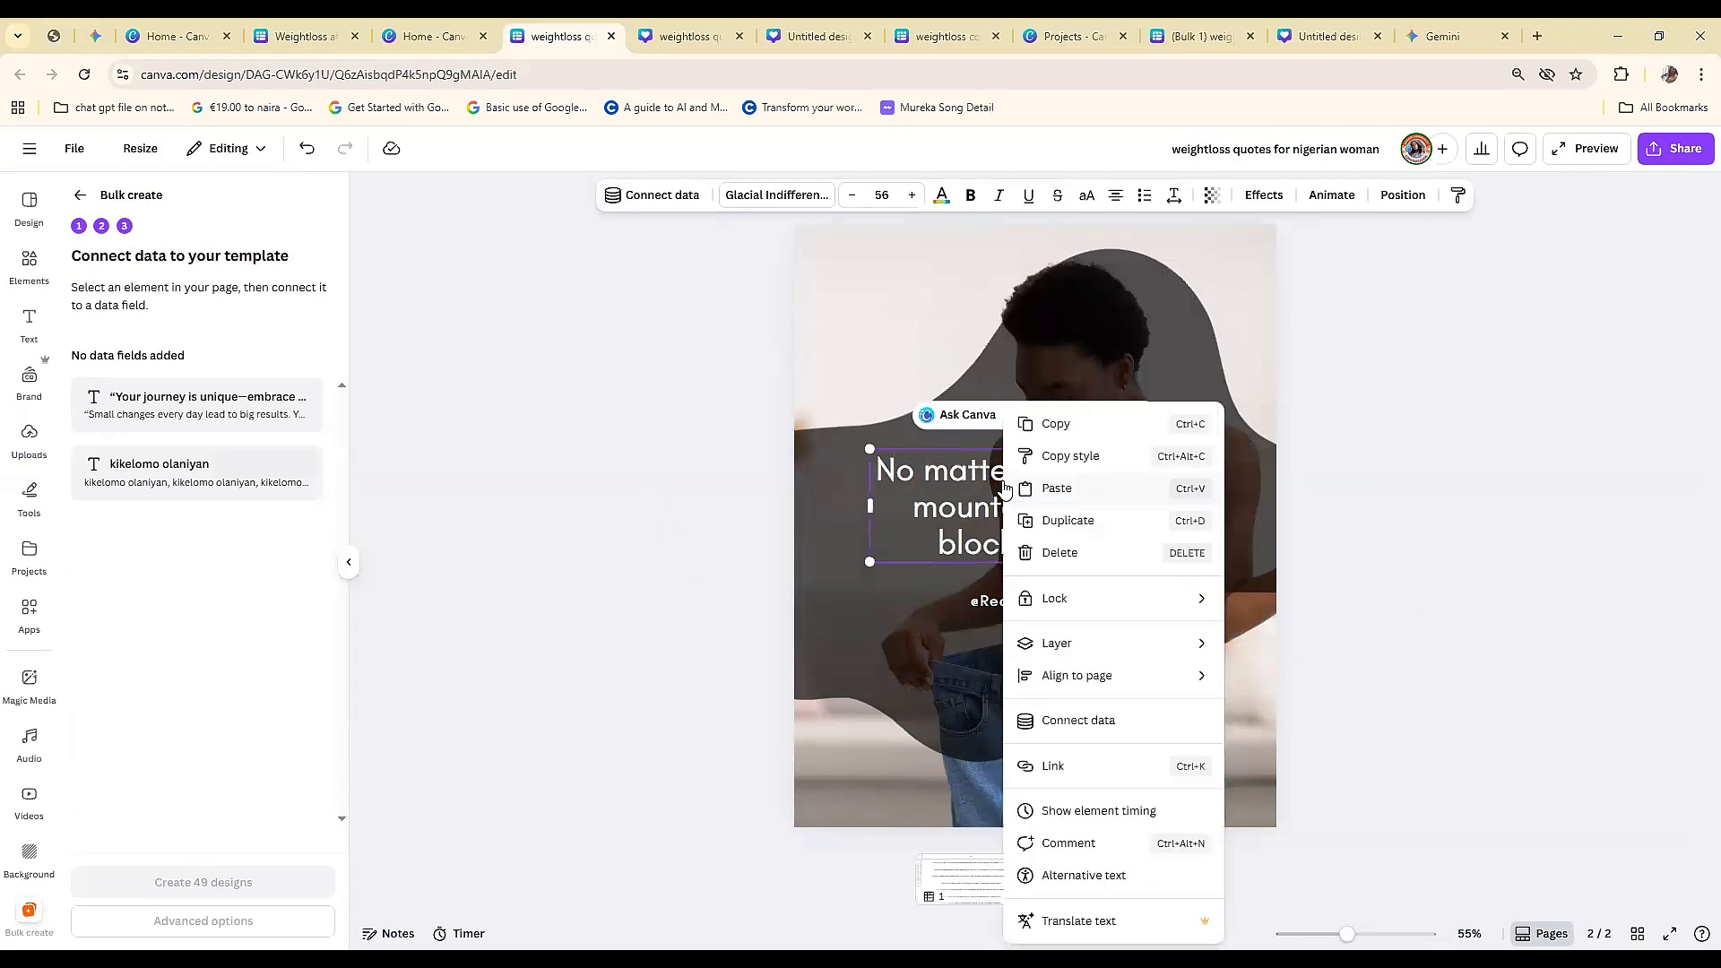
click(1181, 732)
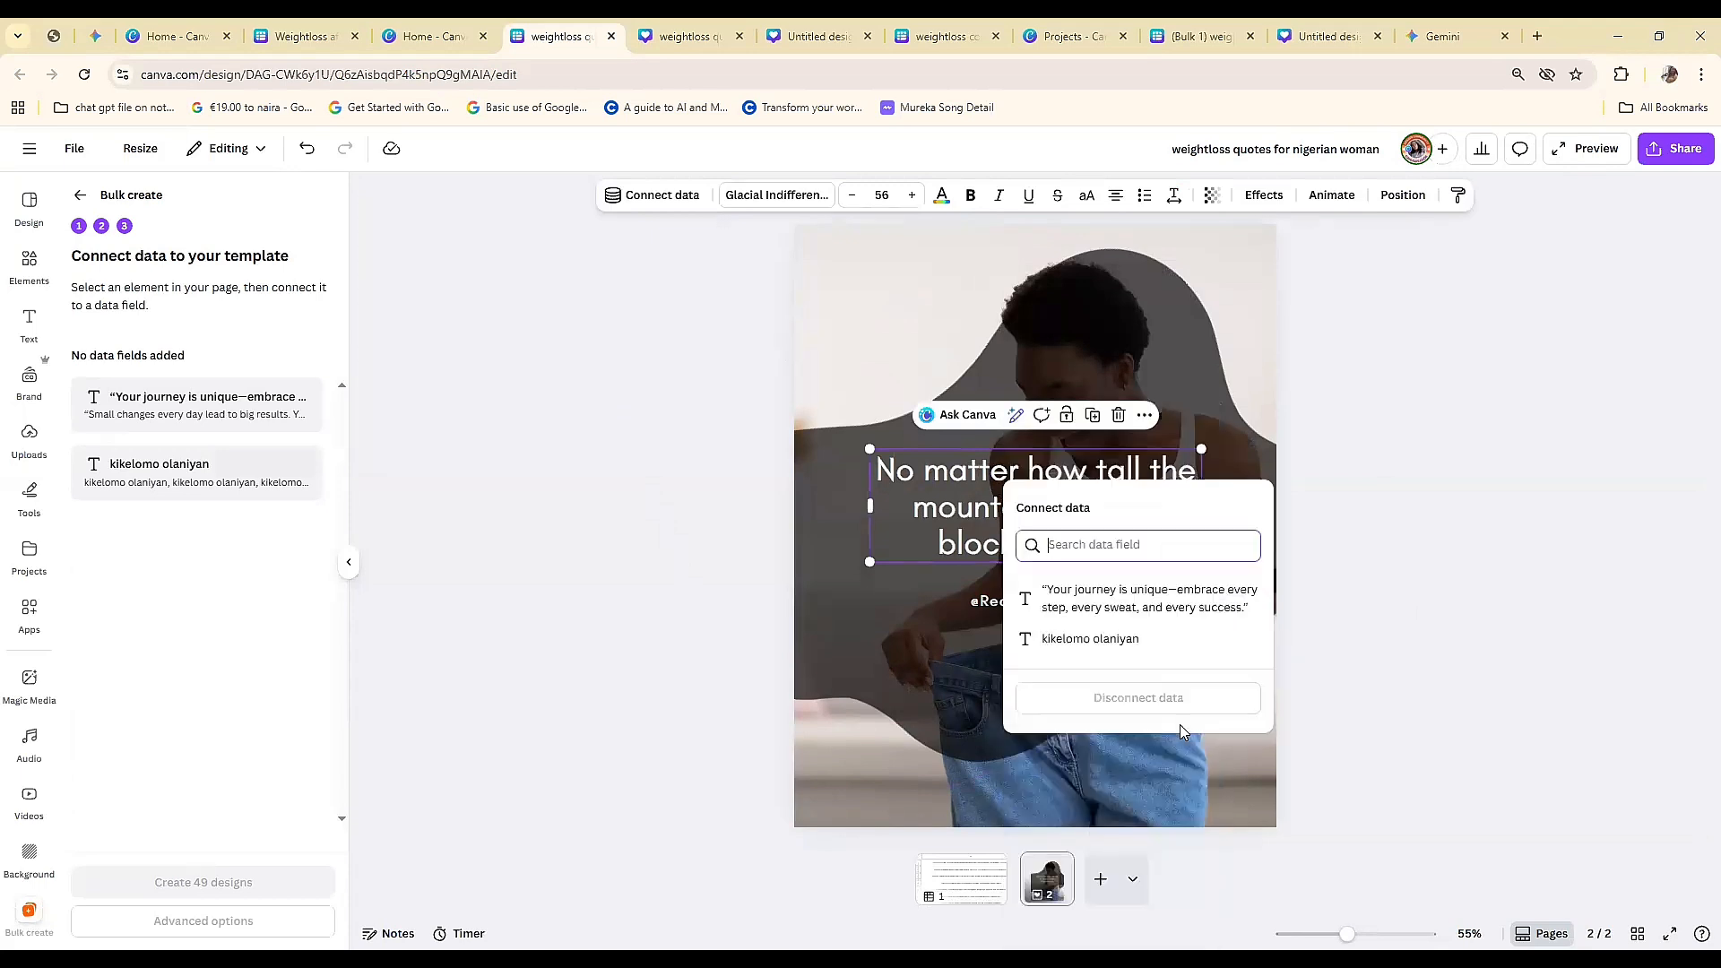
click(1144, 593)
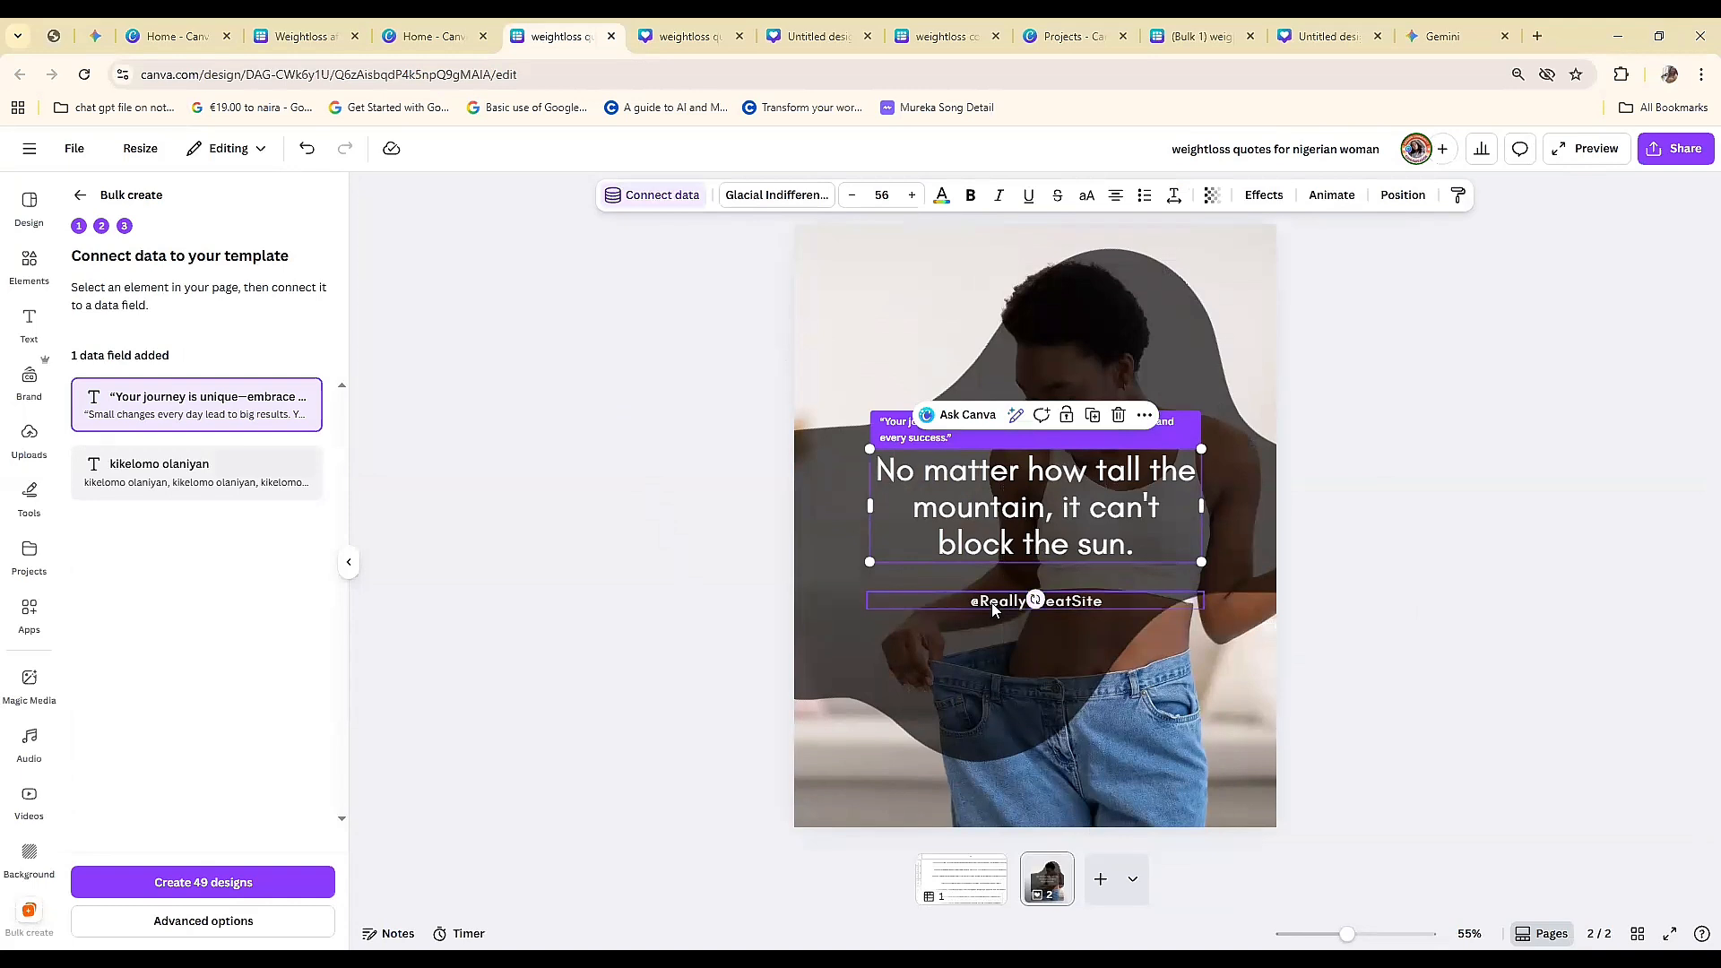
click(1031, 610)
right_click(1030, 612)
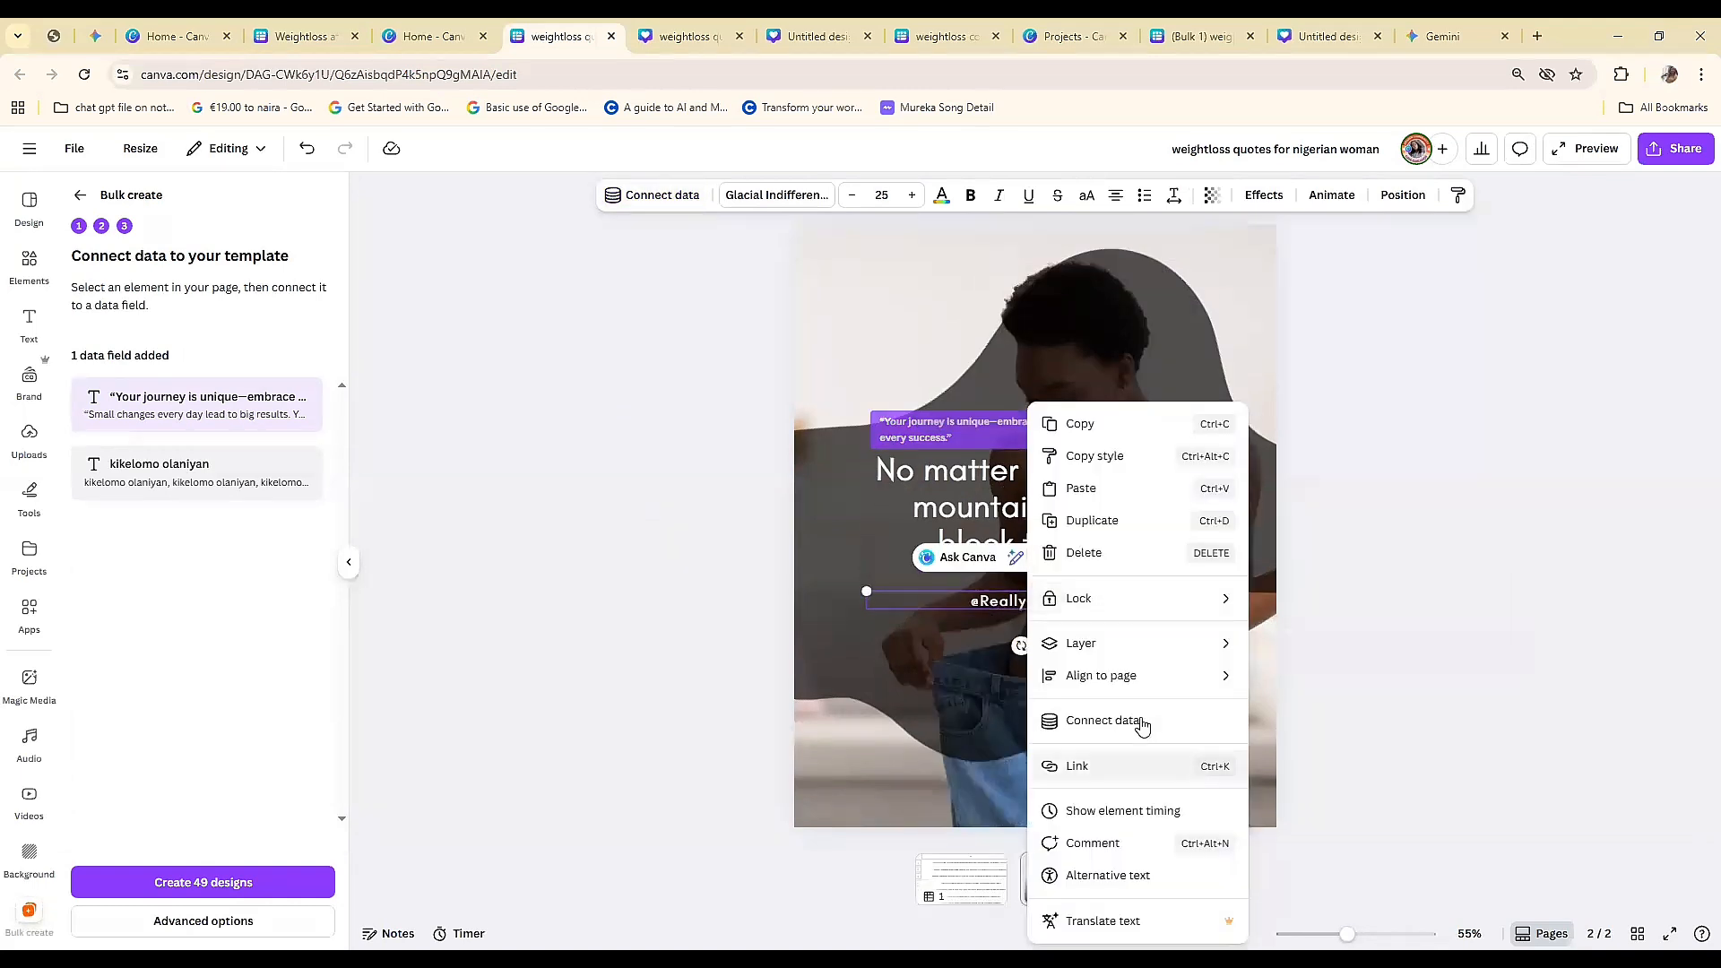
click(1141, 721)
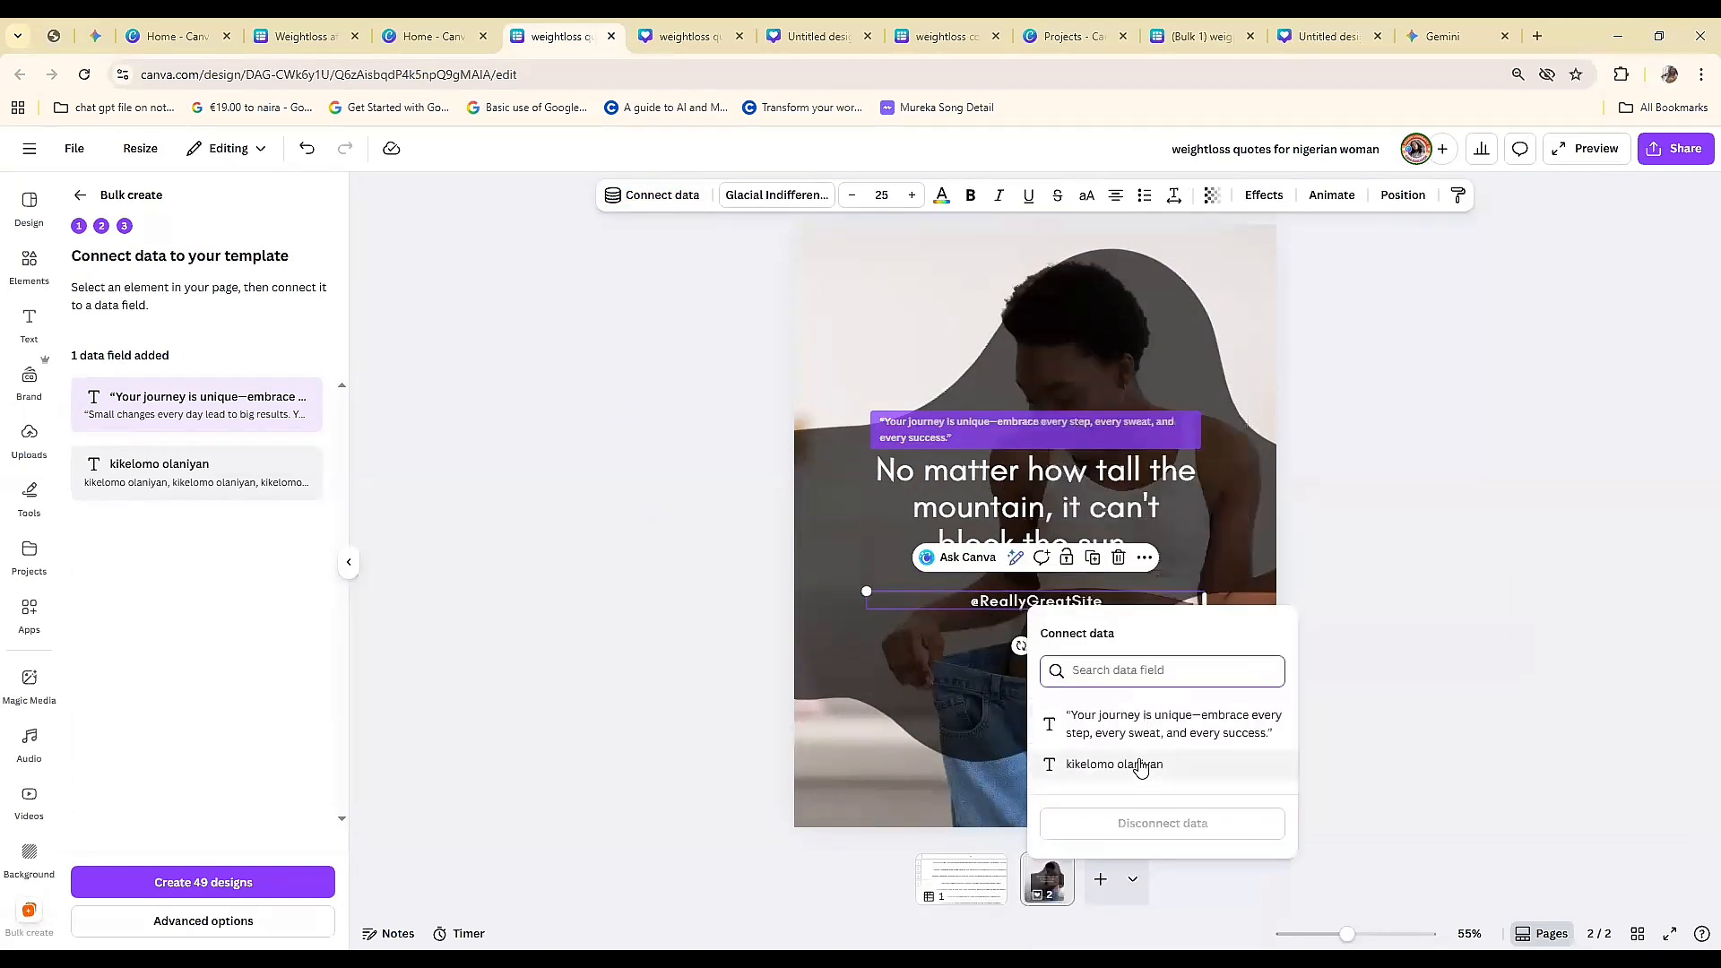
click(1141, 762)
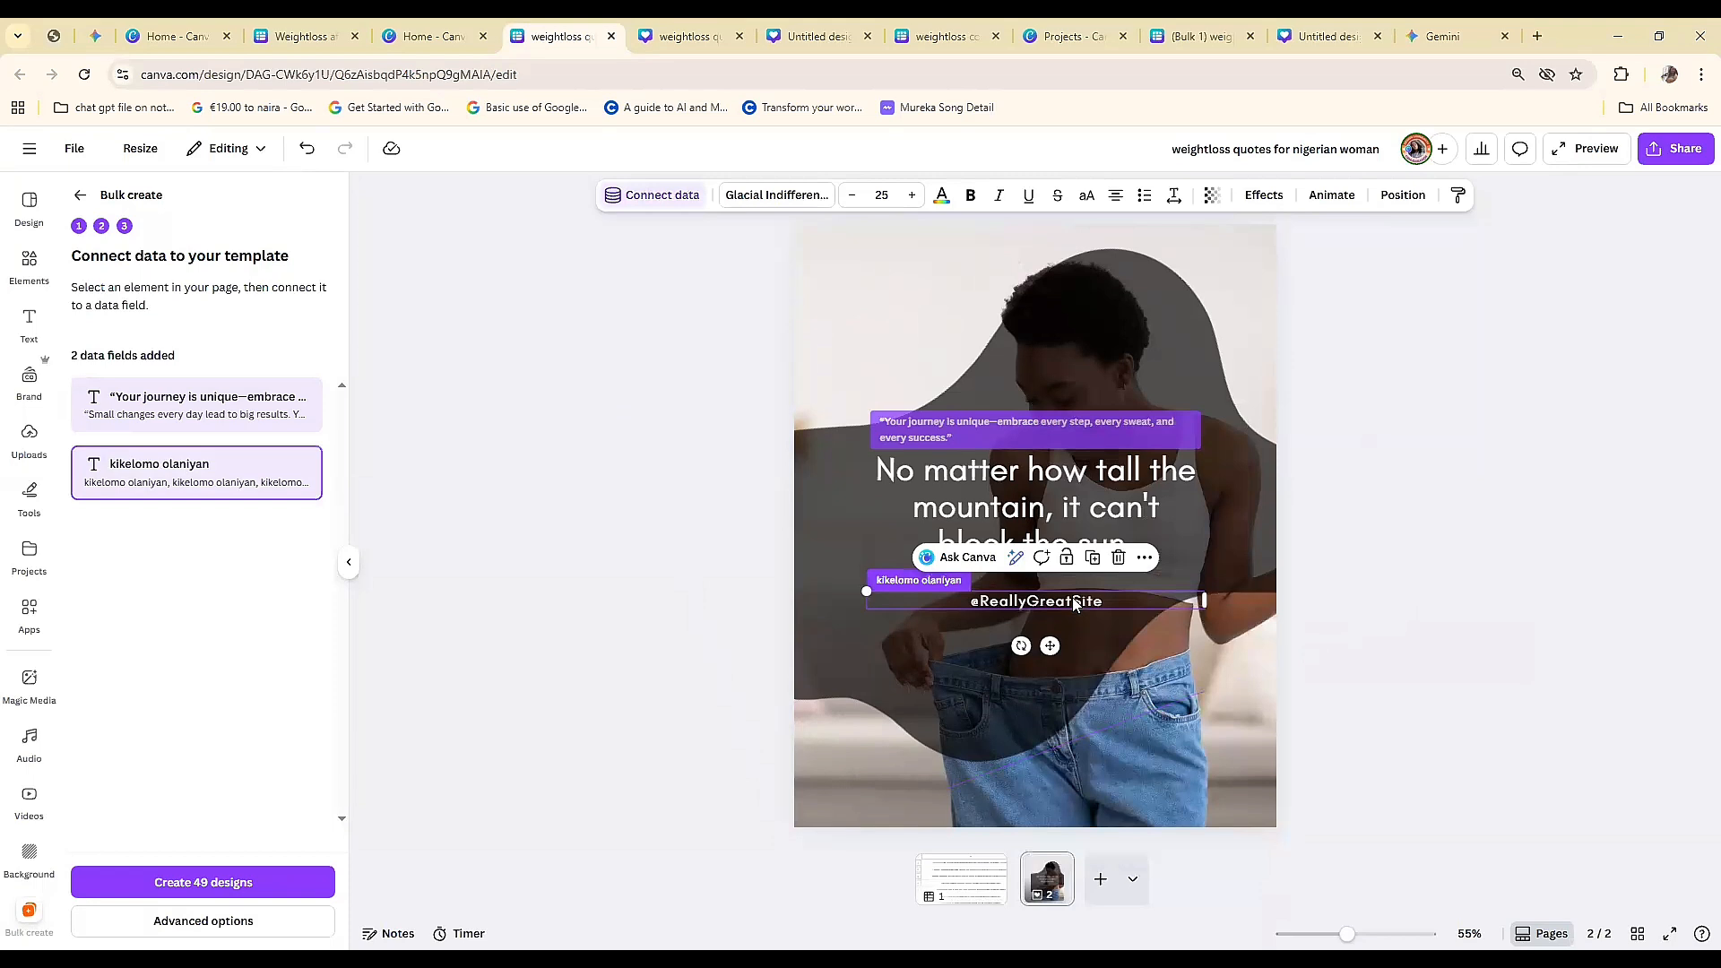
drag(1075, 603, 1072, 674)
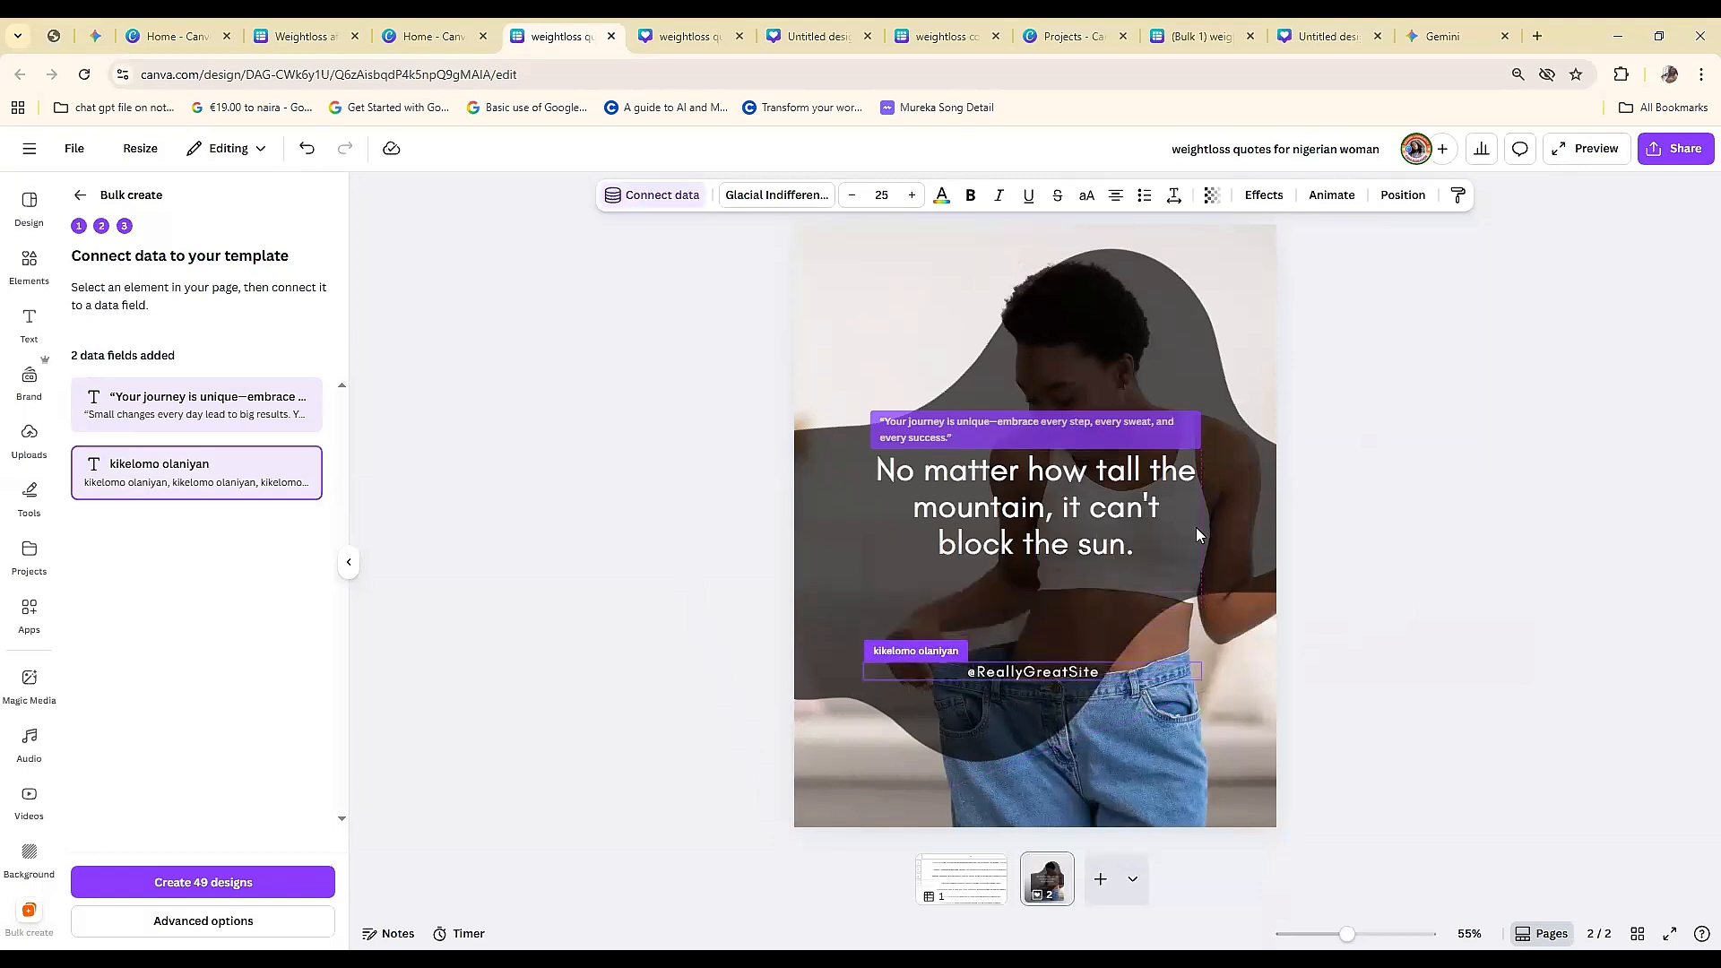
Narrow the headline box and centre it and the author line horizontally on the page.
click(1197, 446)
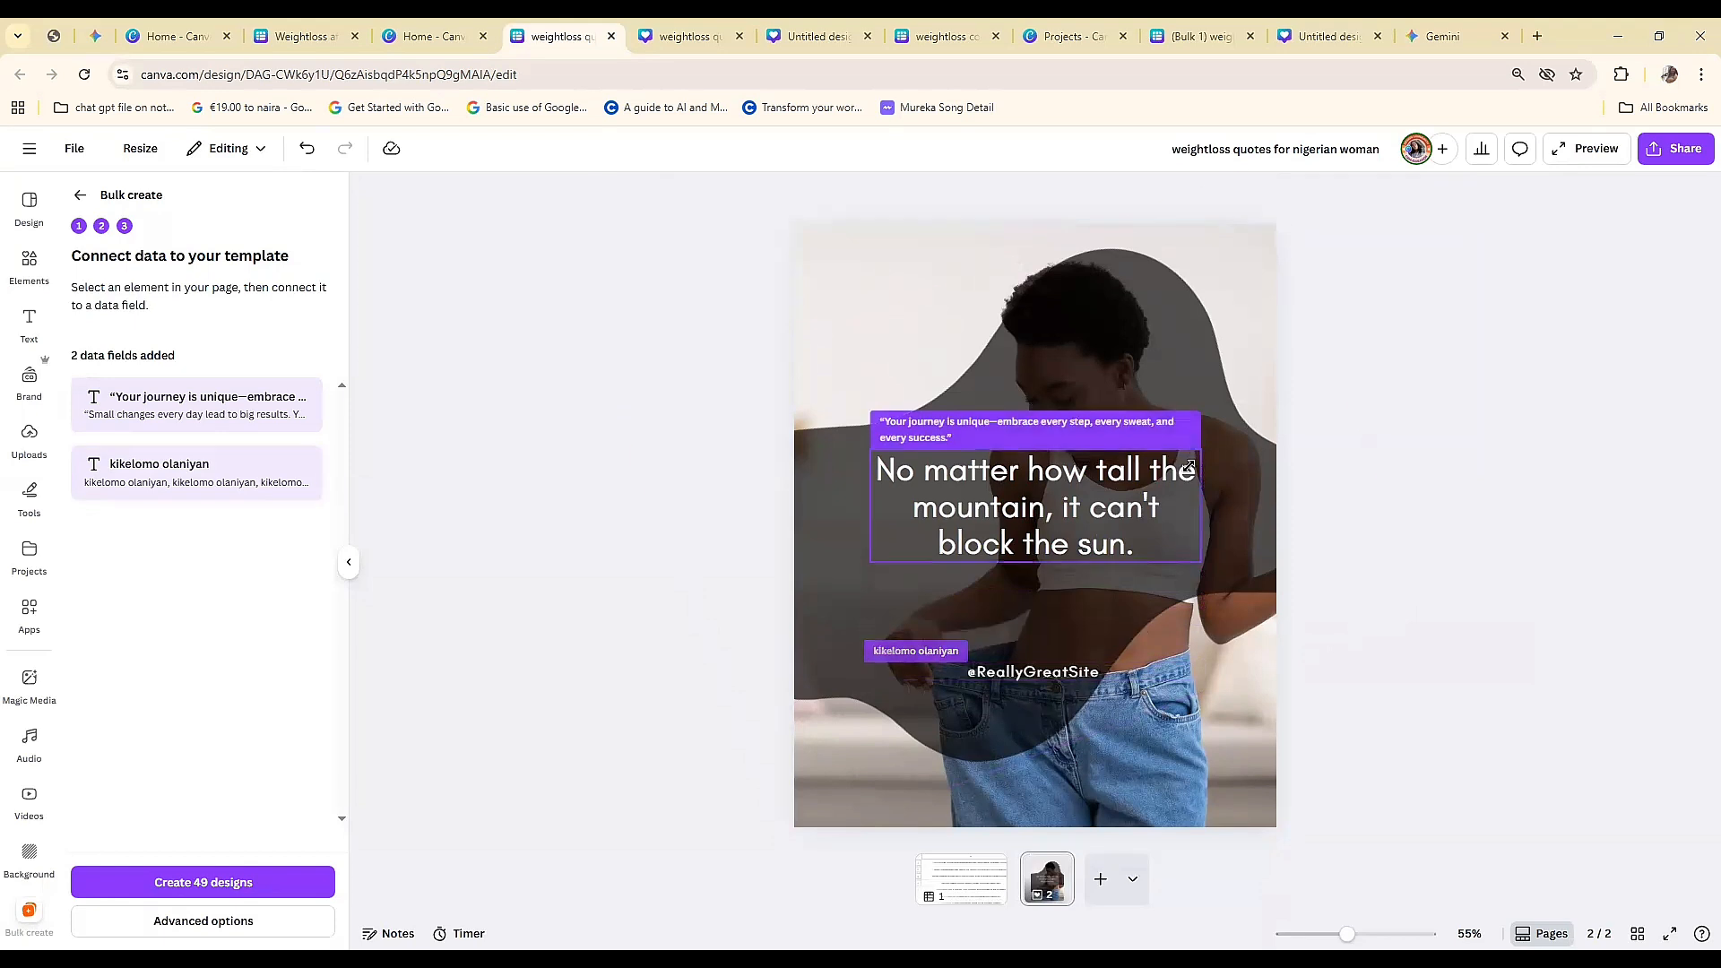
drag(1198, 446, 1135, 475)
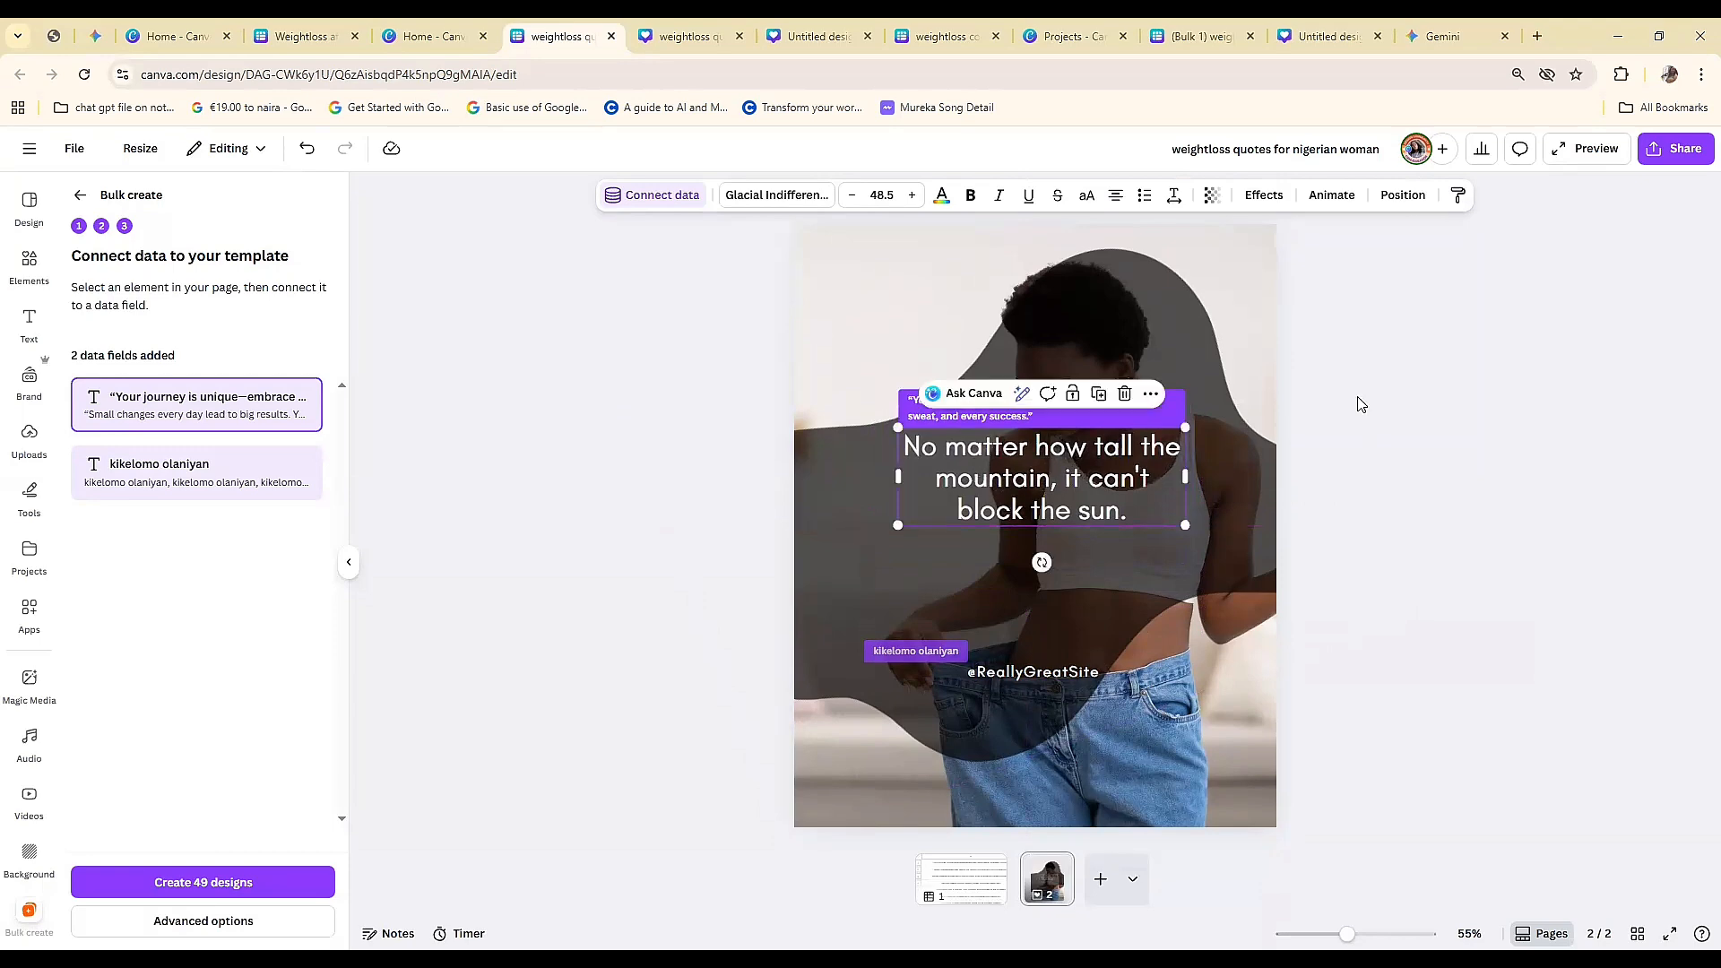
click(1402, 194)
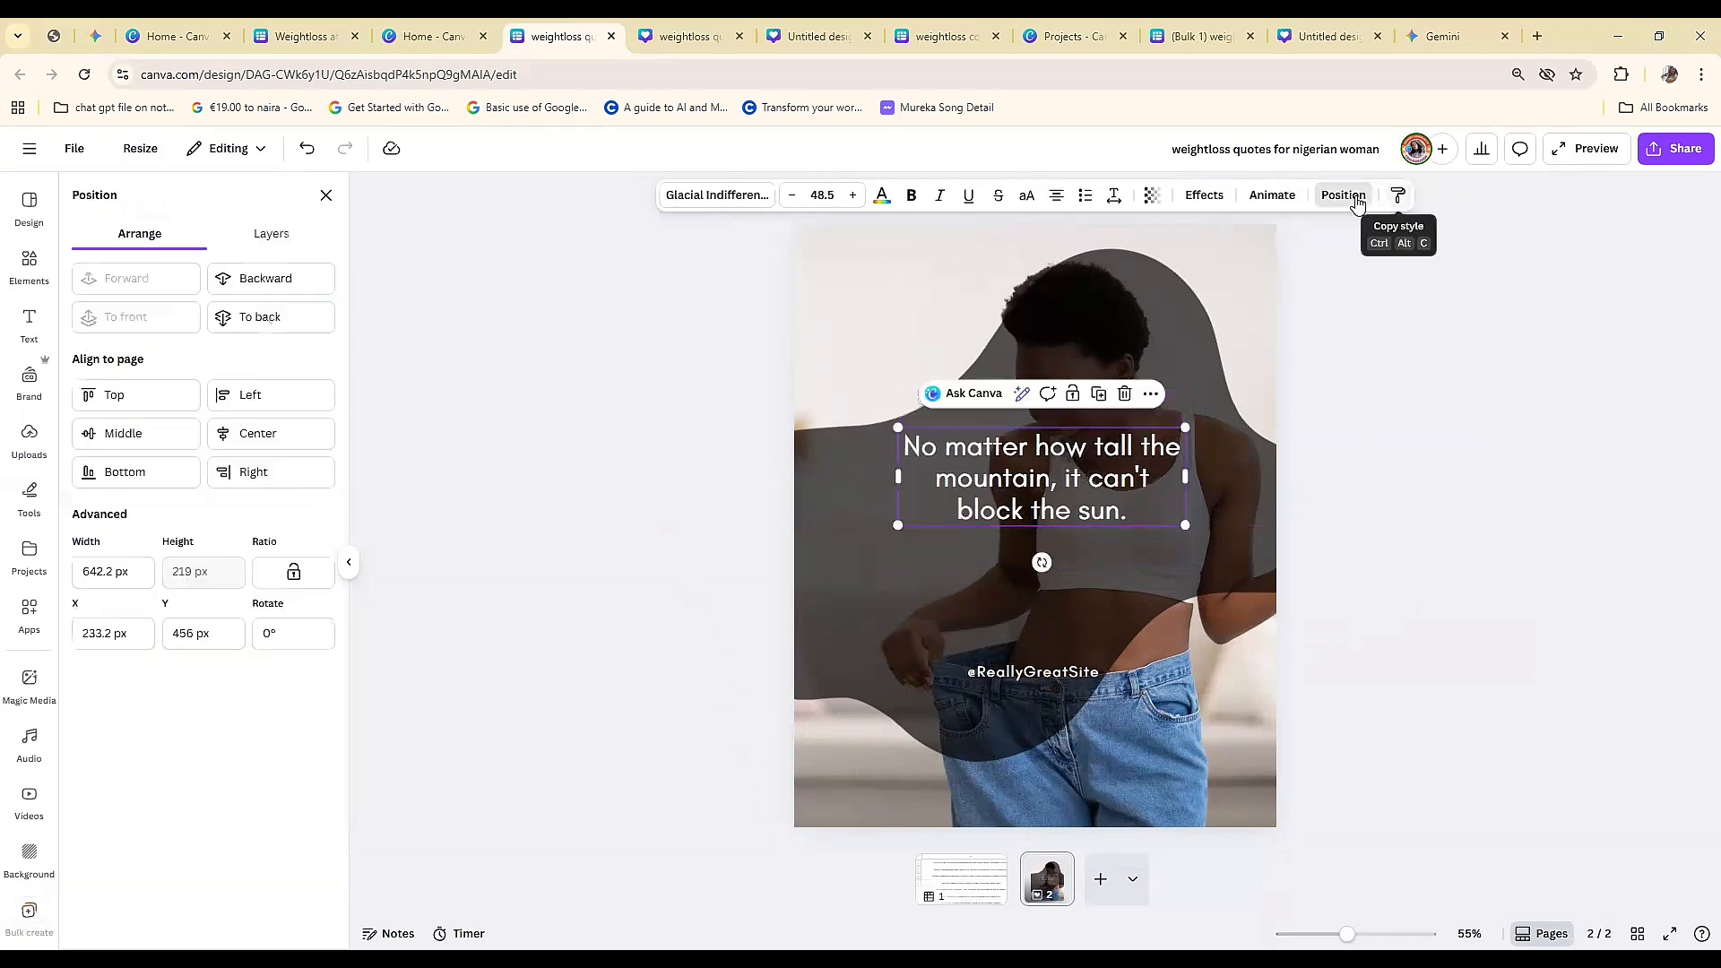
click(1398, 195)
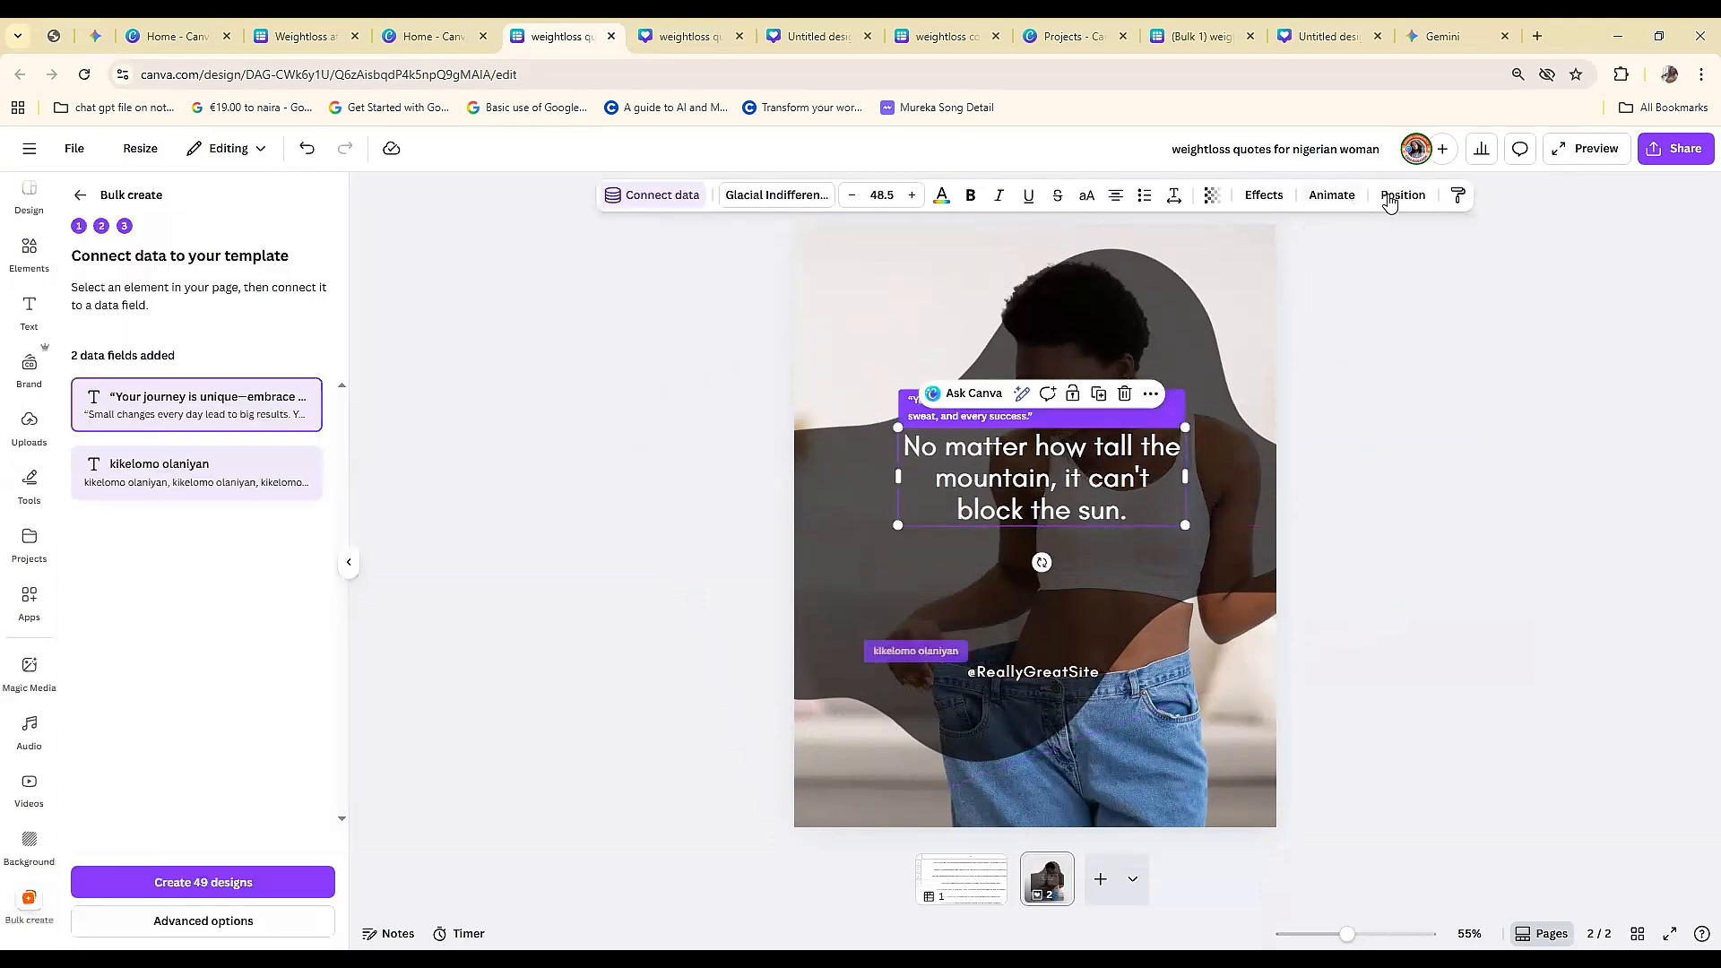
click(1392, 196)
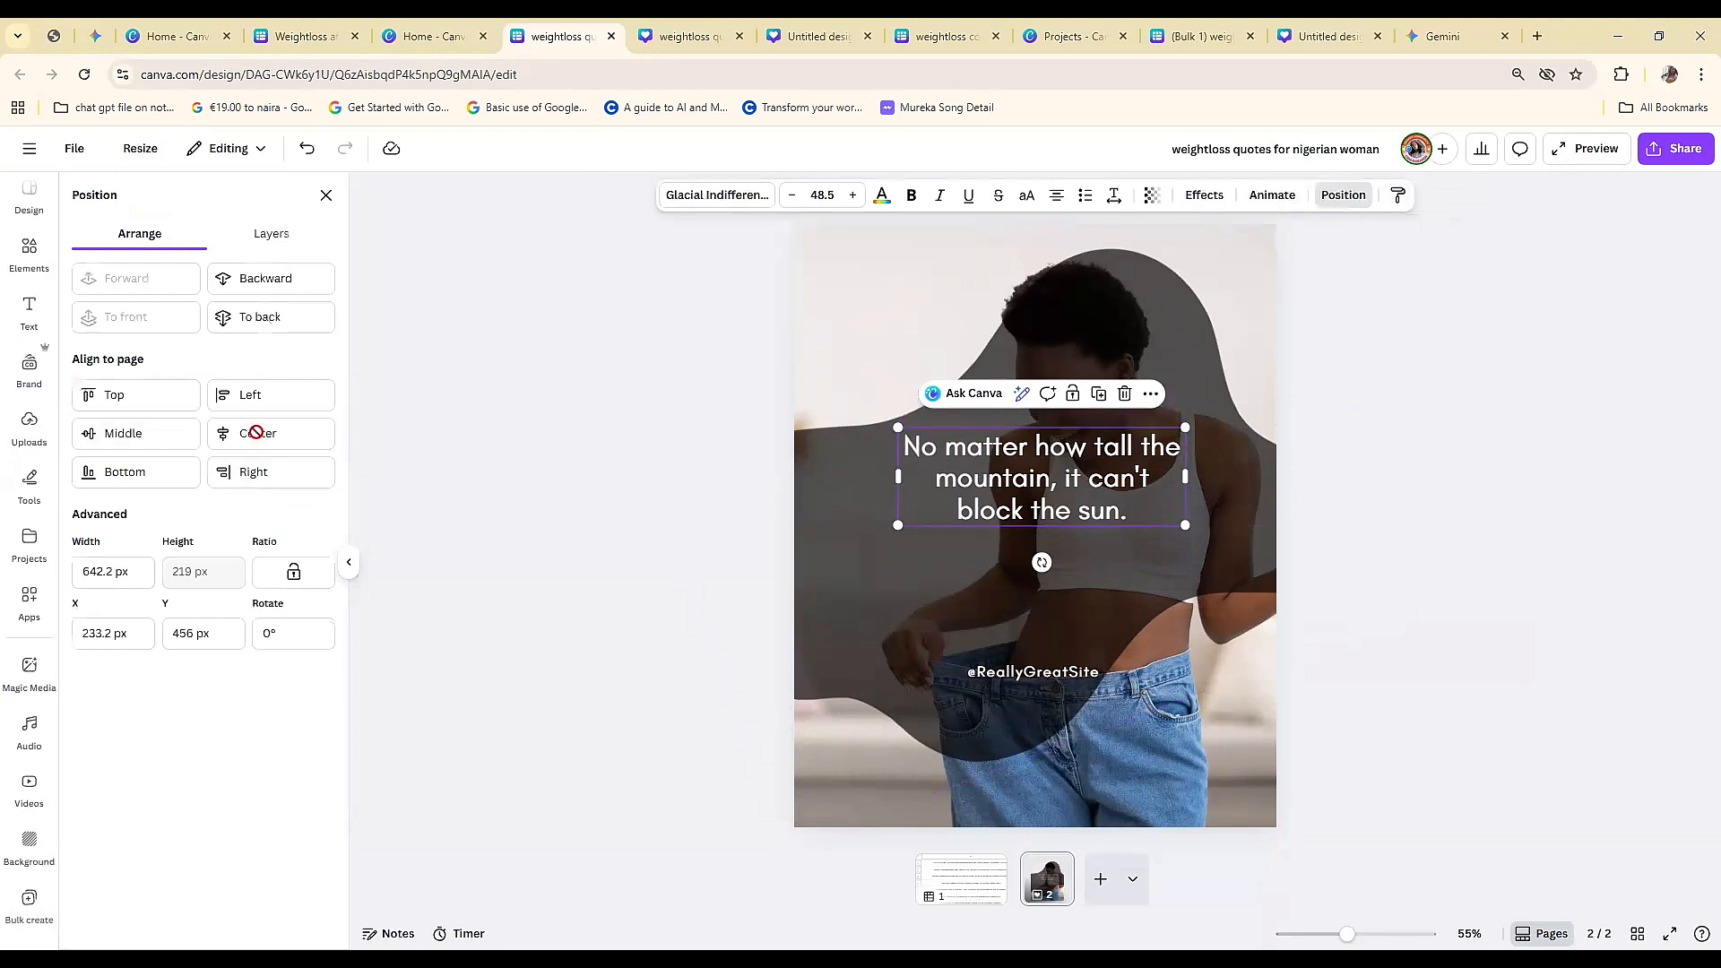
click(256, 433)
click(1035, 672)
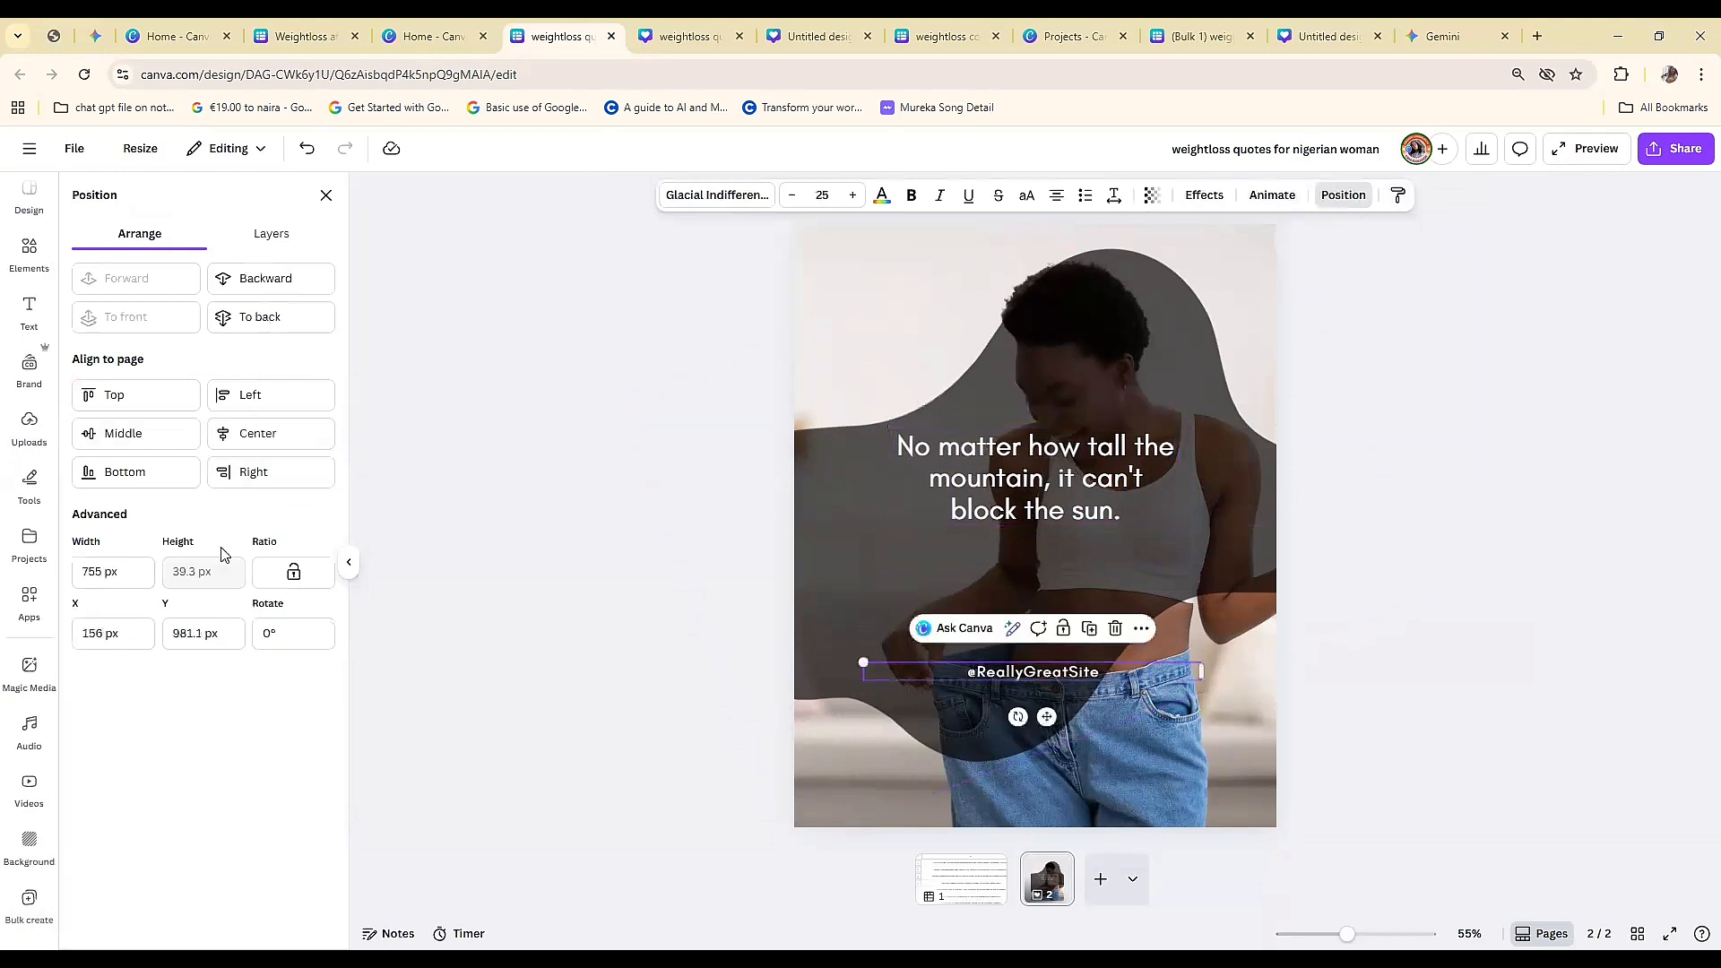
click(325, 433)
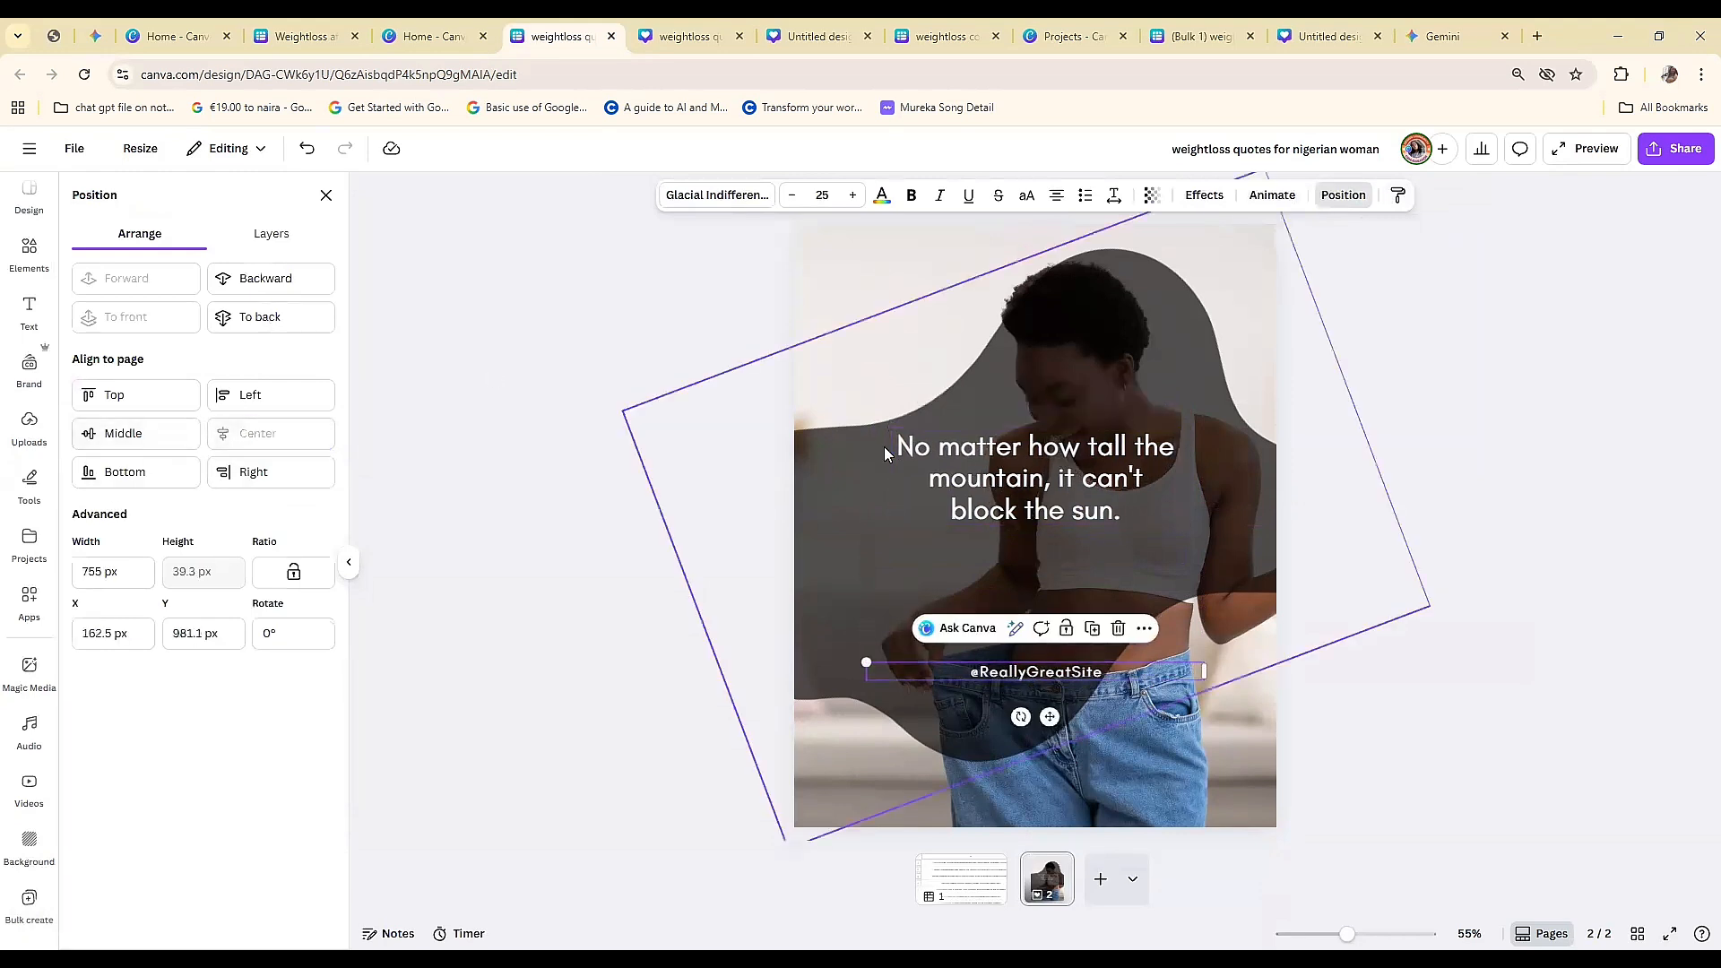
click(885, 453)
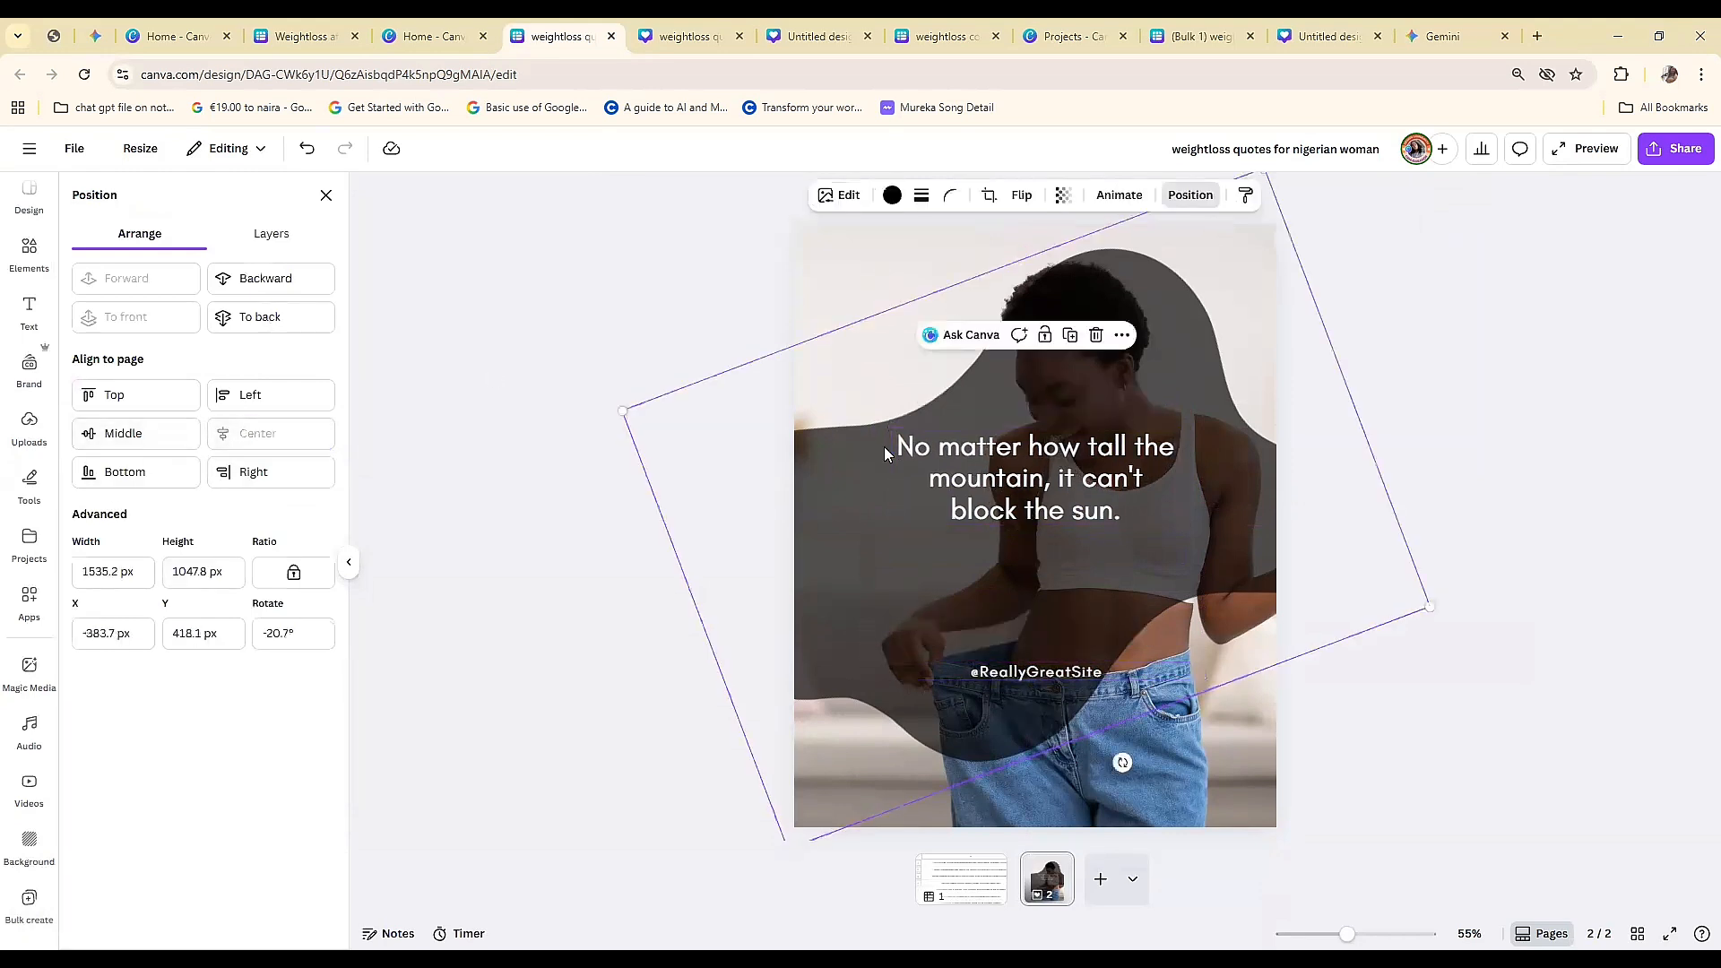
click(325, 195)
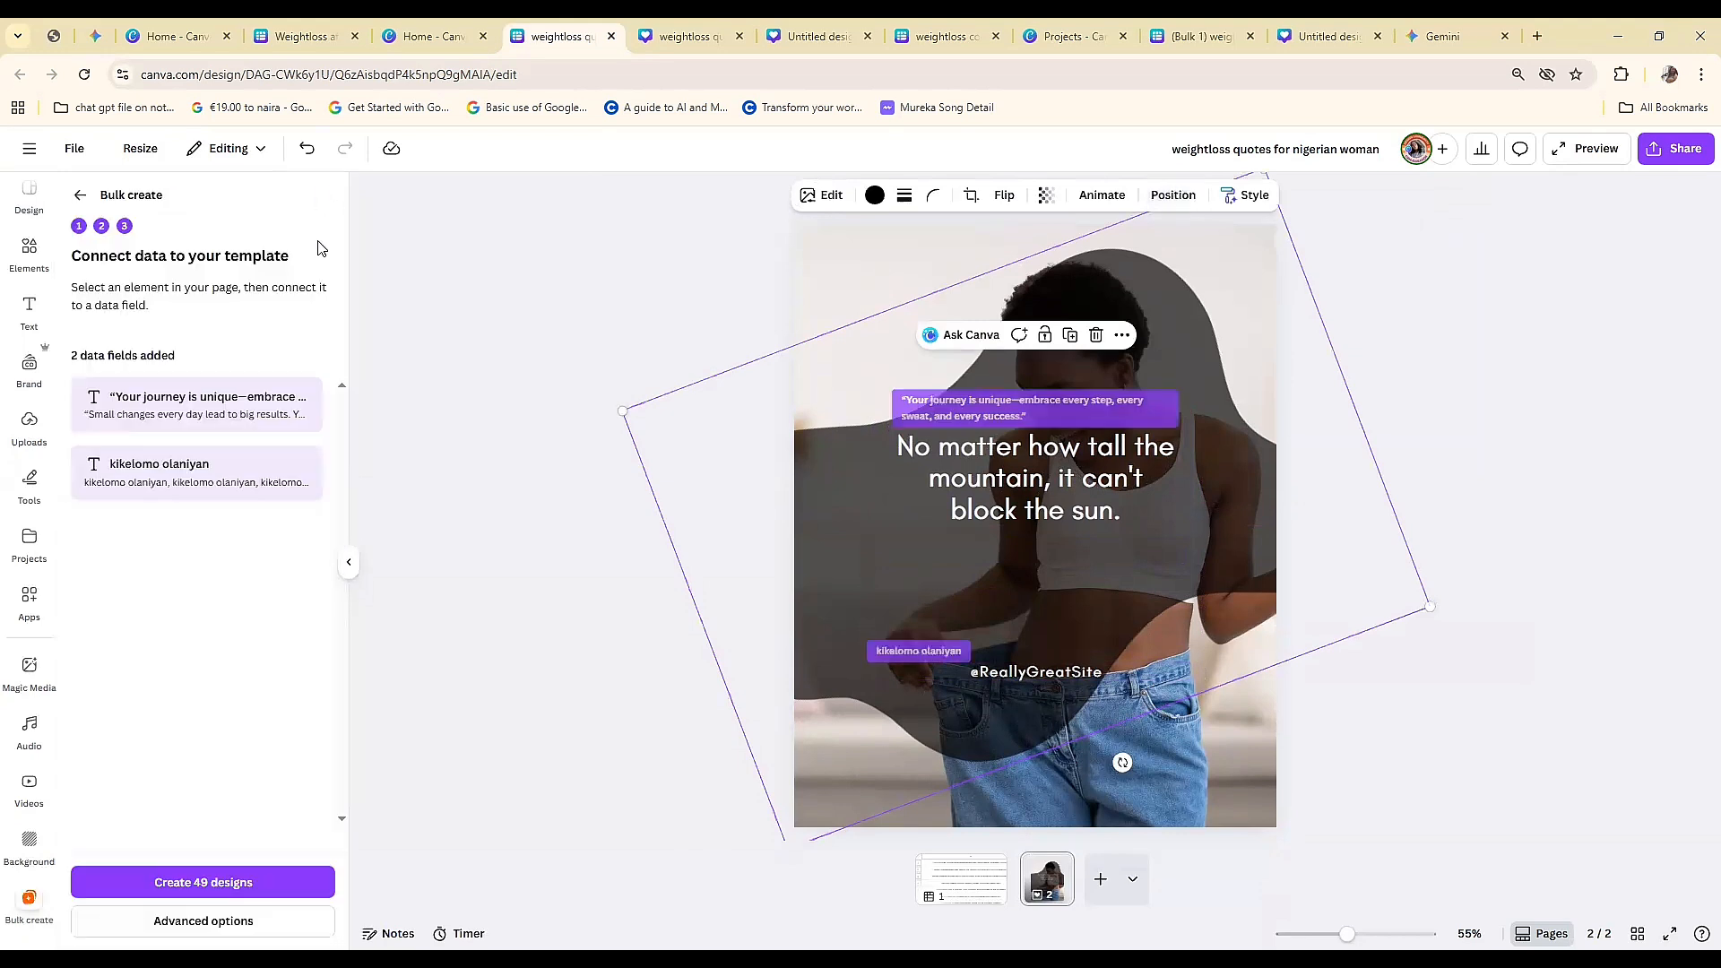
Set Bulk create to output one design with multiple pages and generate it.
click(213, 922)
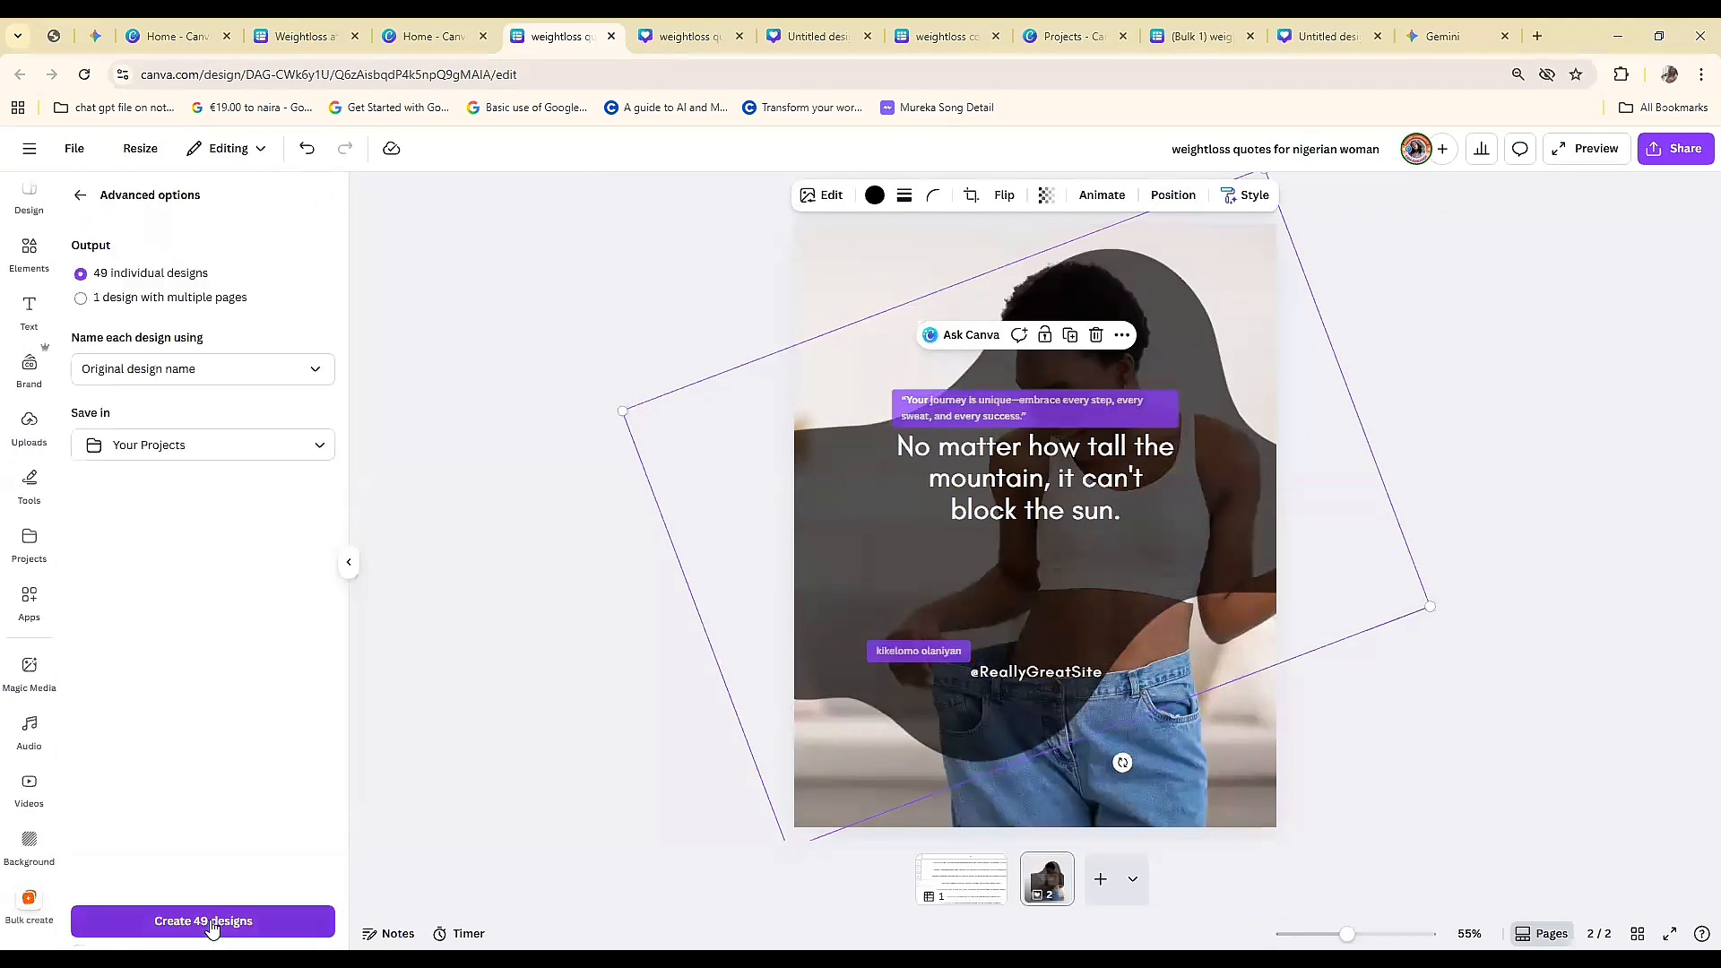
click(198, 310)
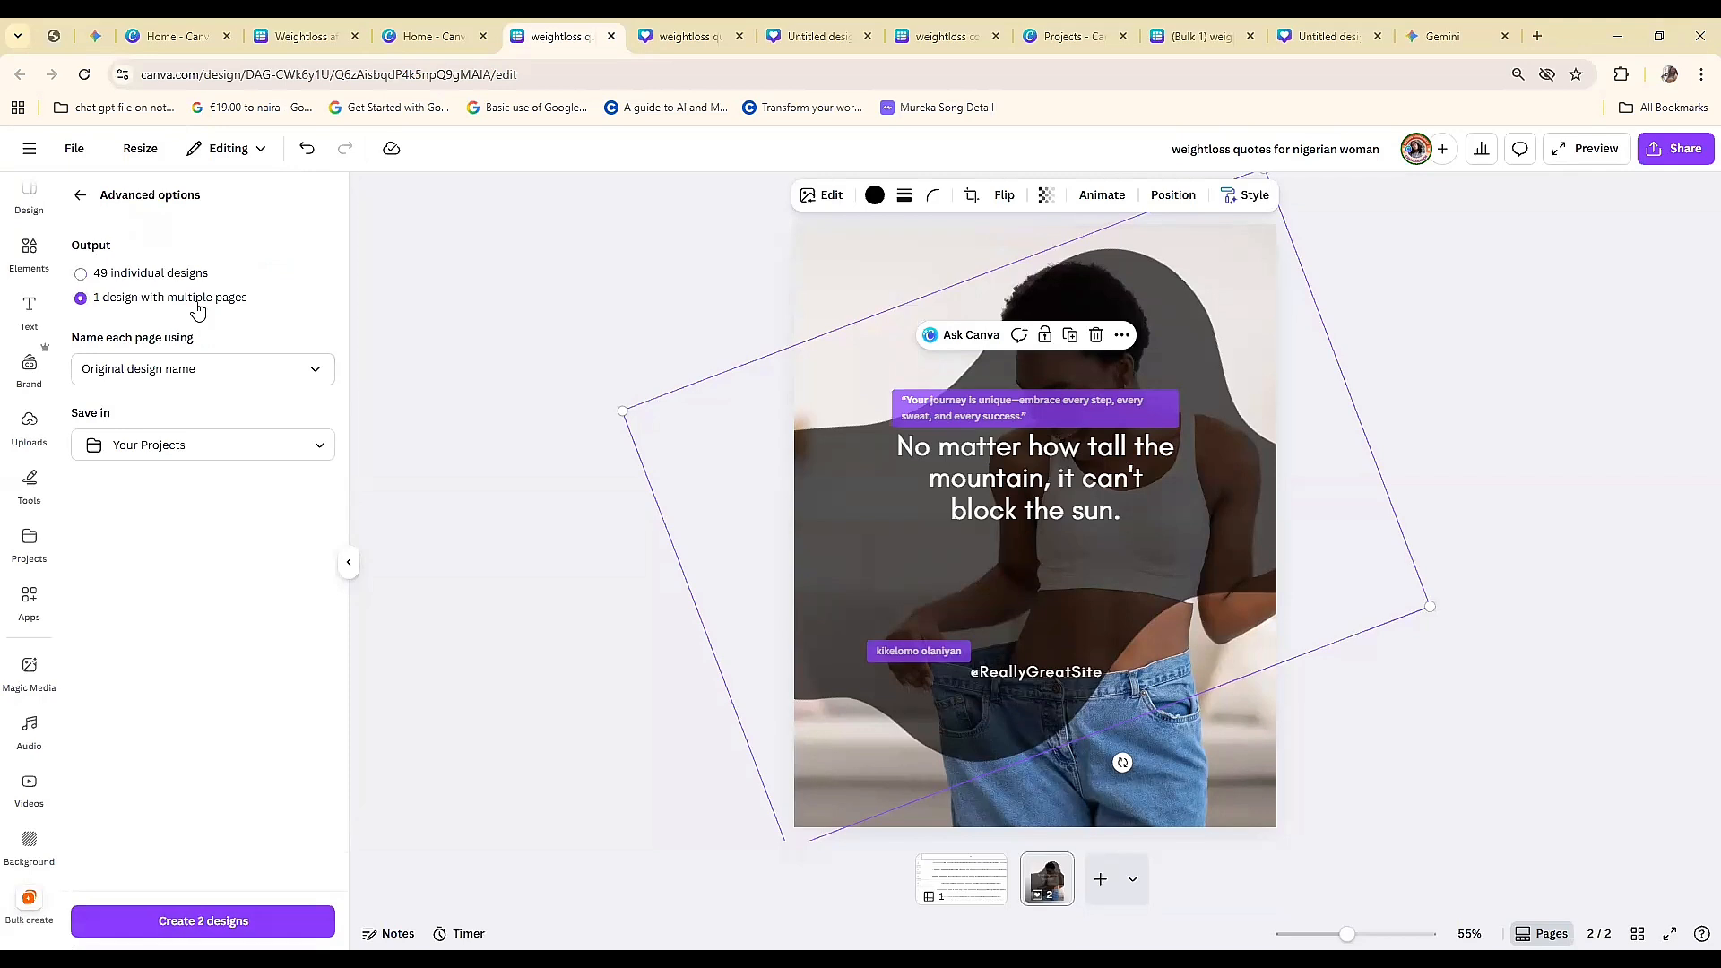
click(199, 929)
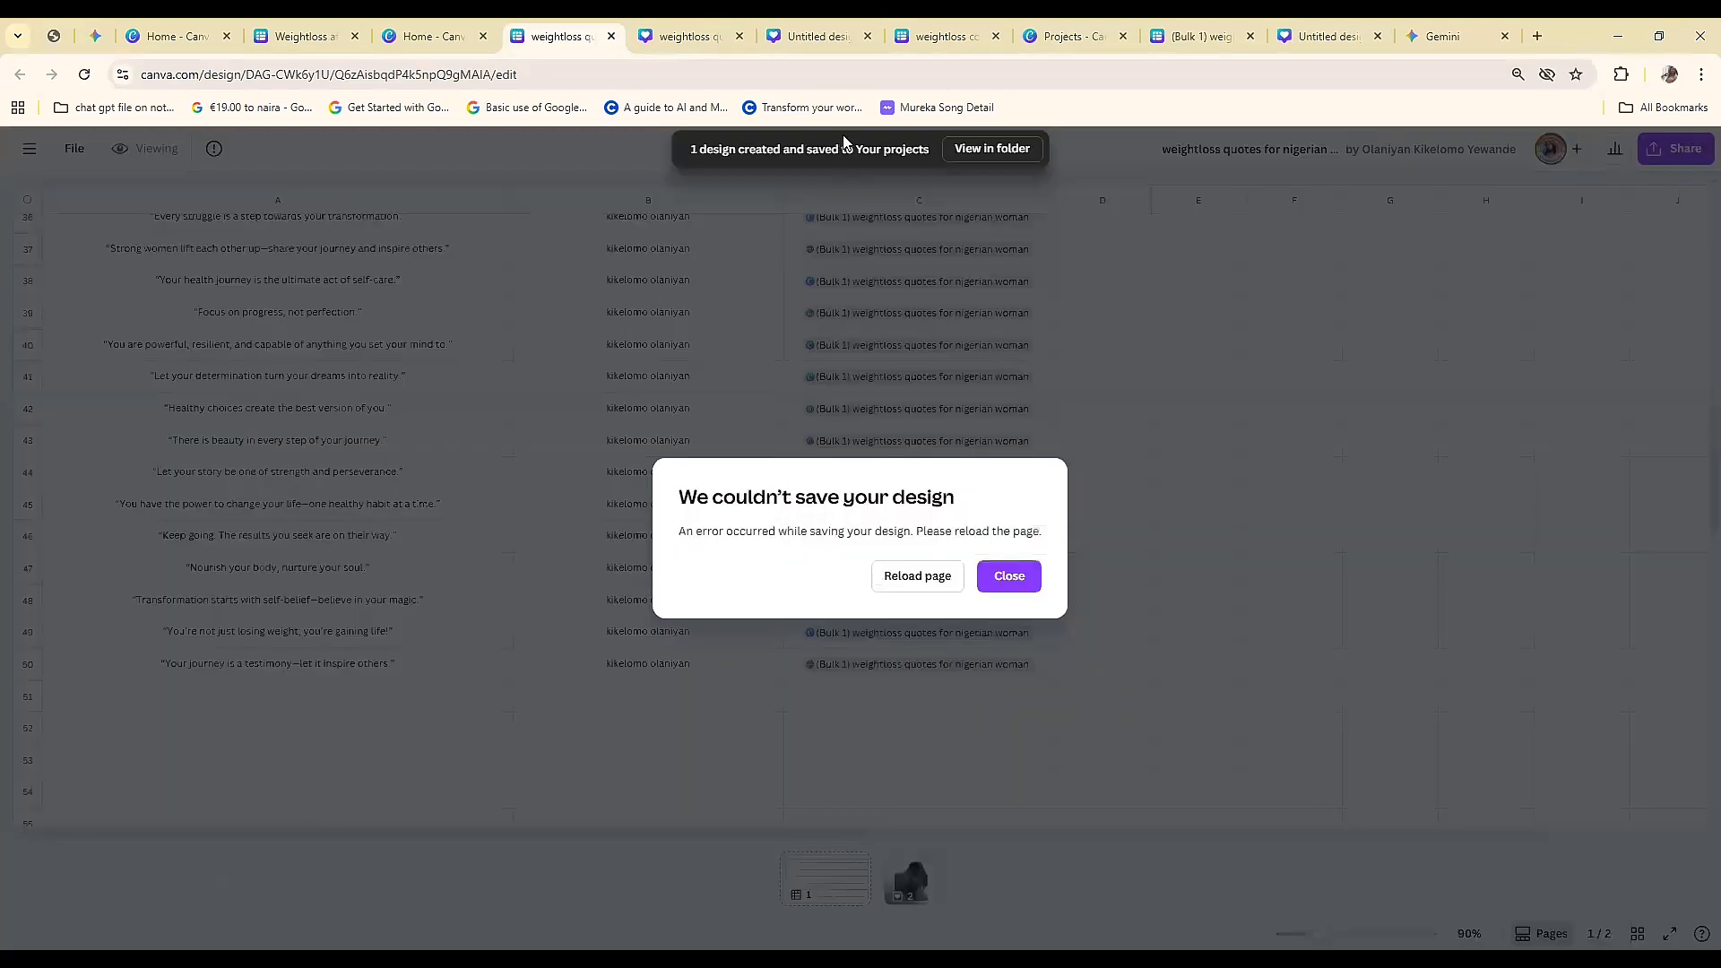
Open the new (Bulk 1) weightloss quotes for nigerian woman design from its folder.
click(965, 150)
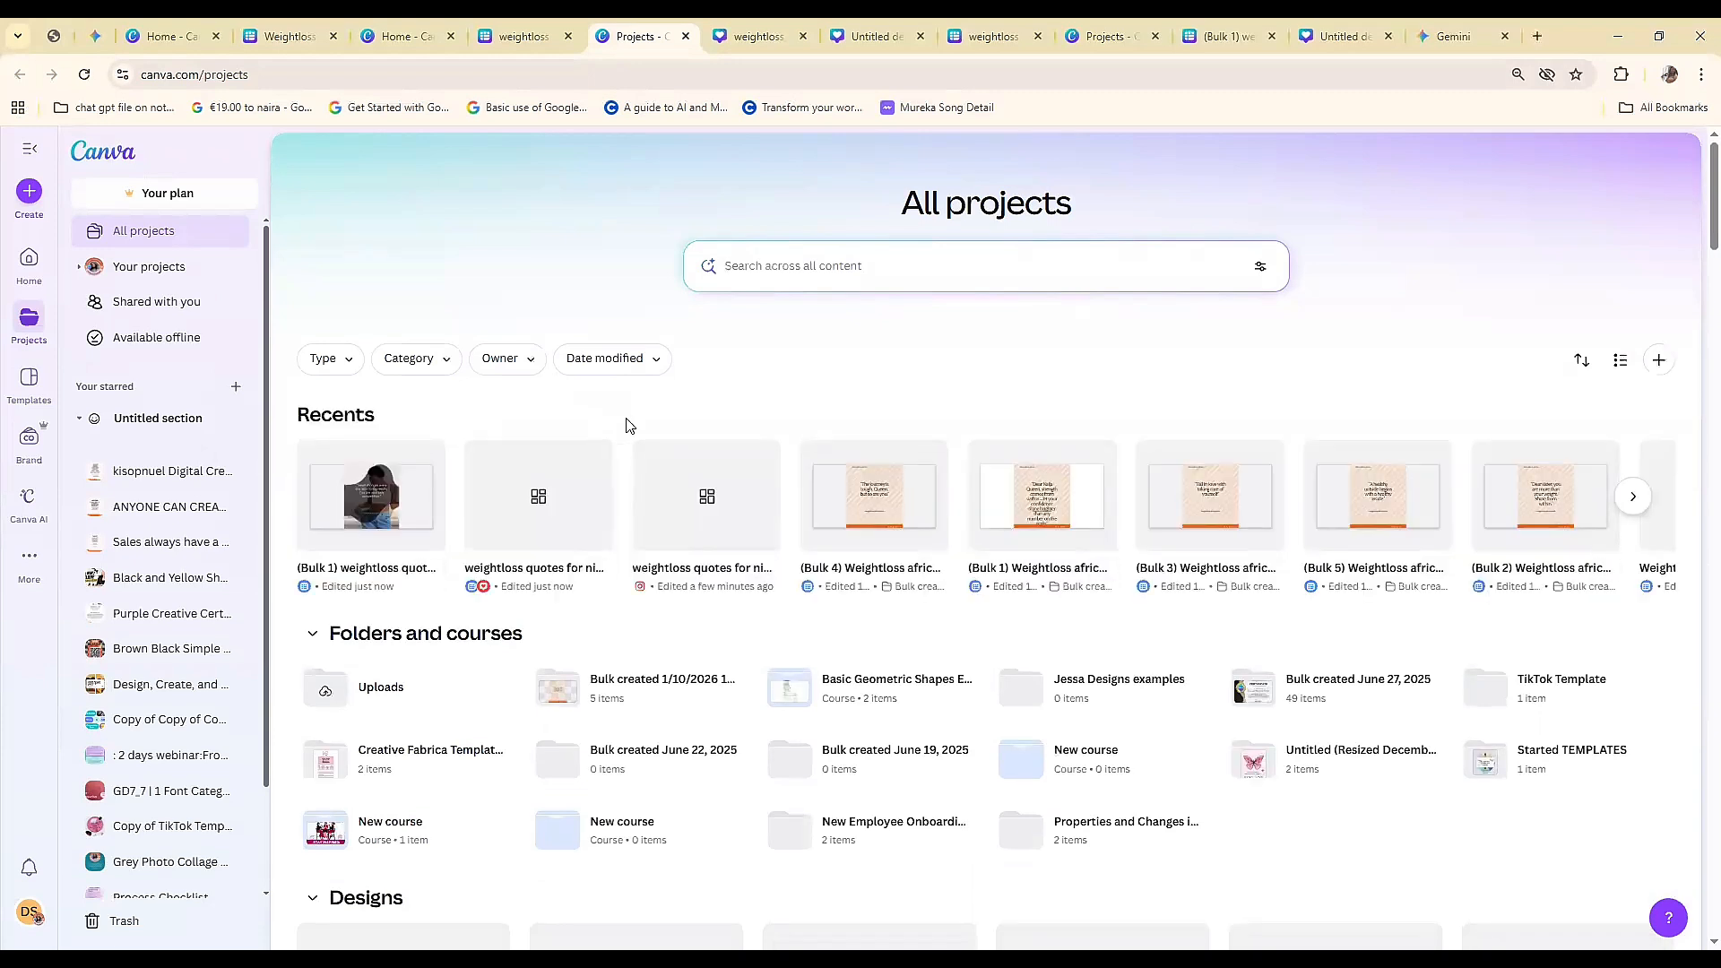
click(368, 524)
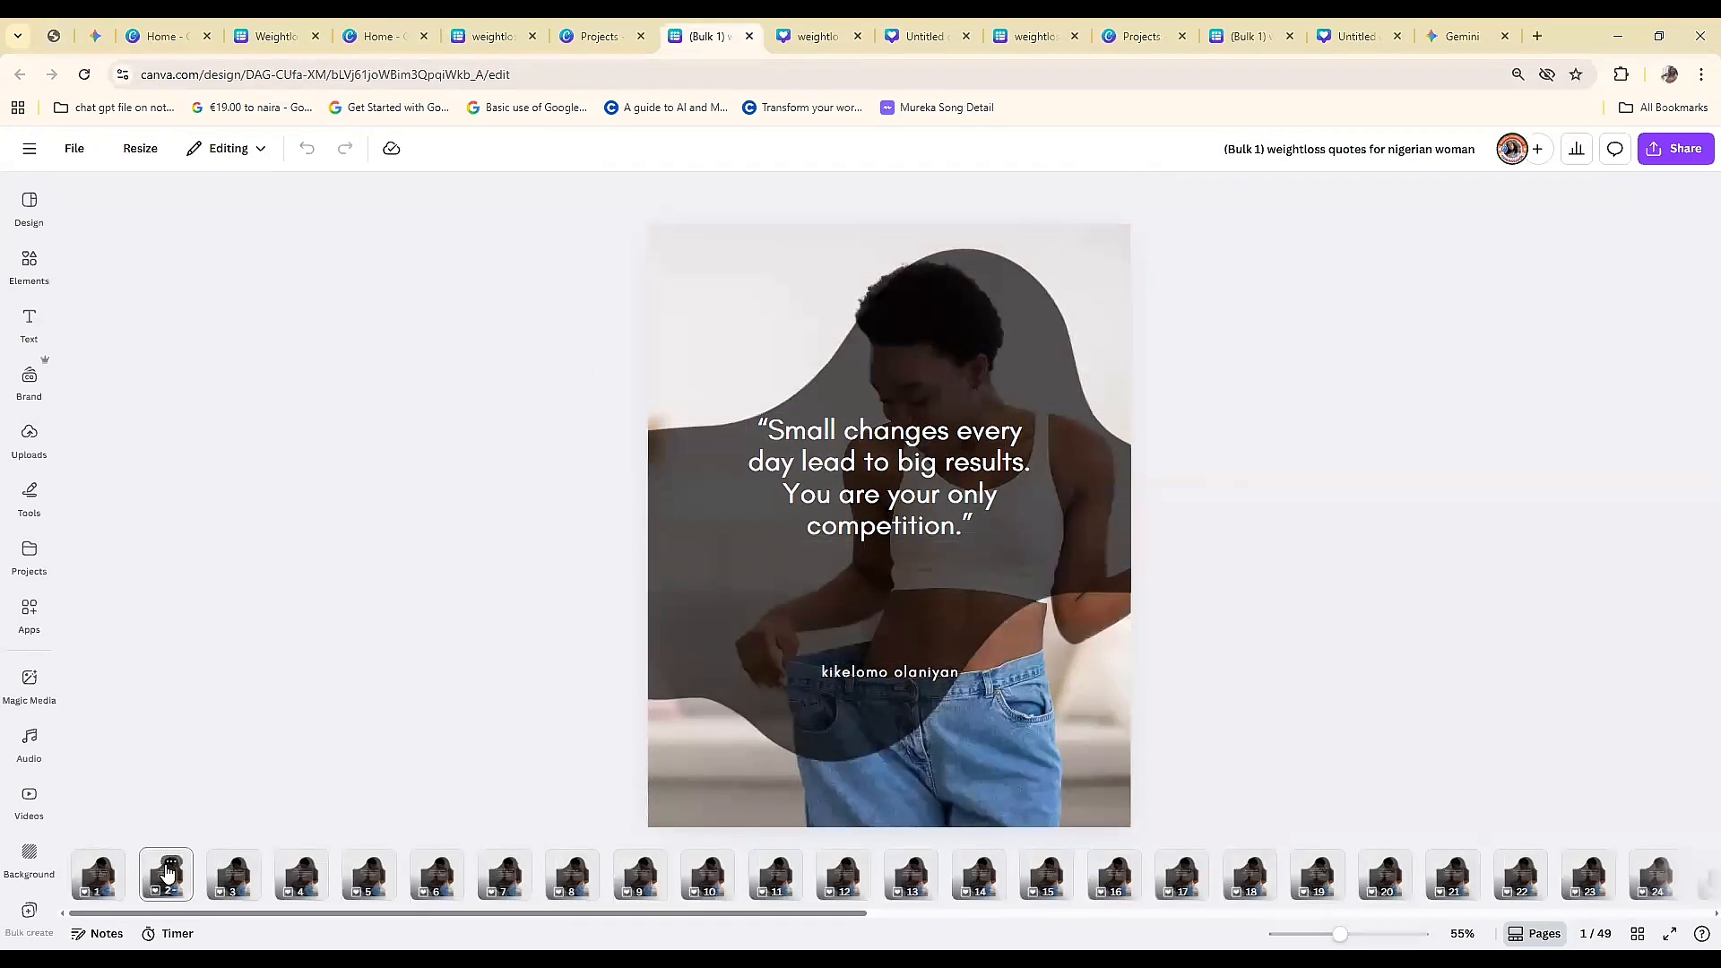
Check the quotes on pages 2 and 3, then switch to Grid view.
click(168, 871)
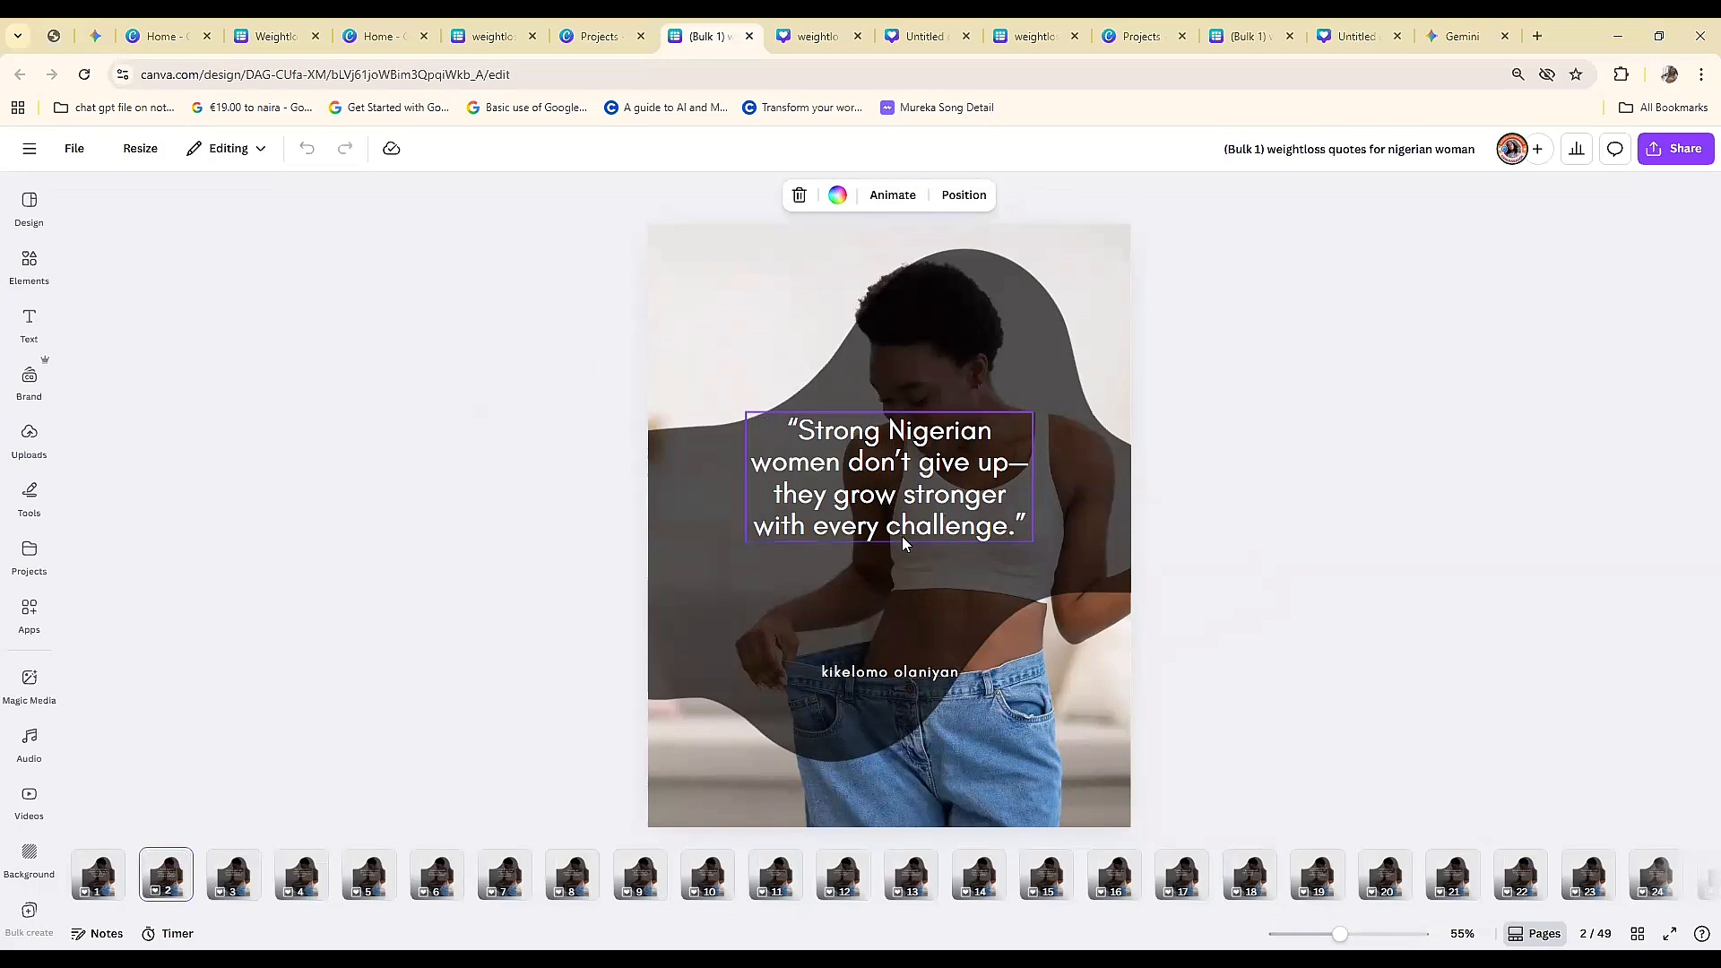
click(233, 871)
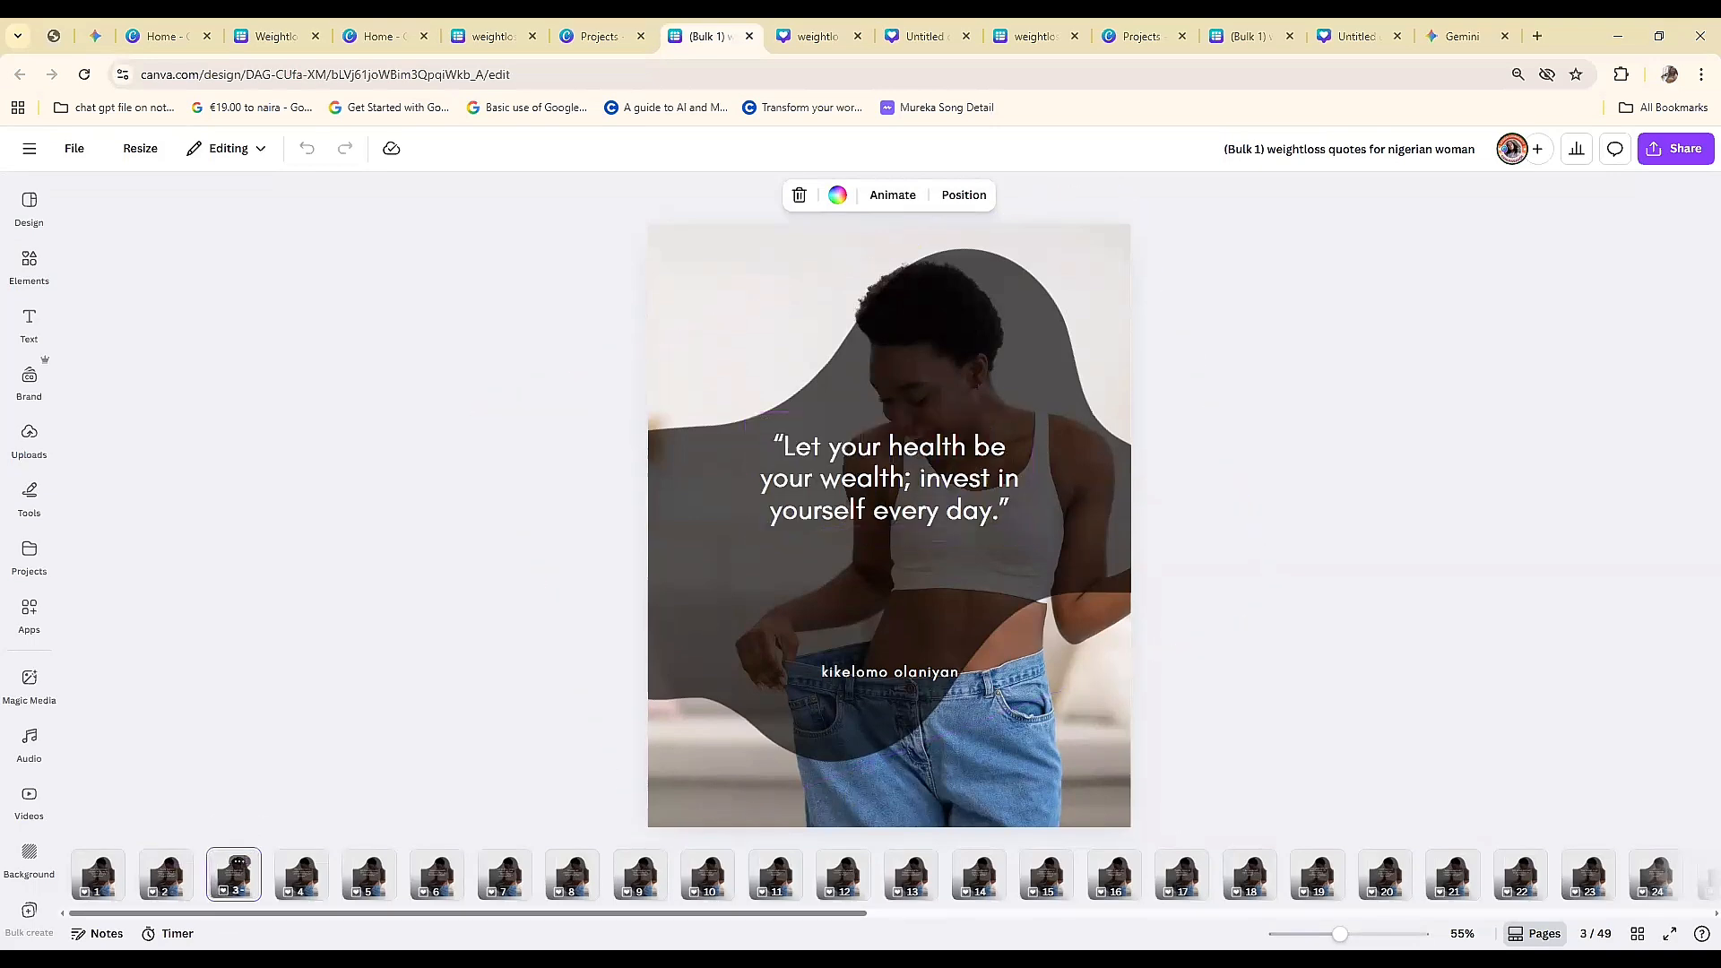
click(1636, 933)
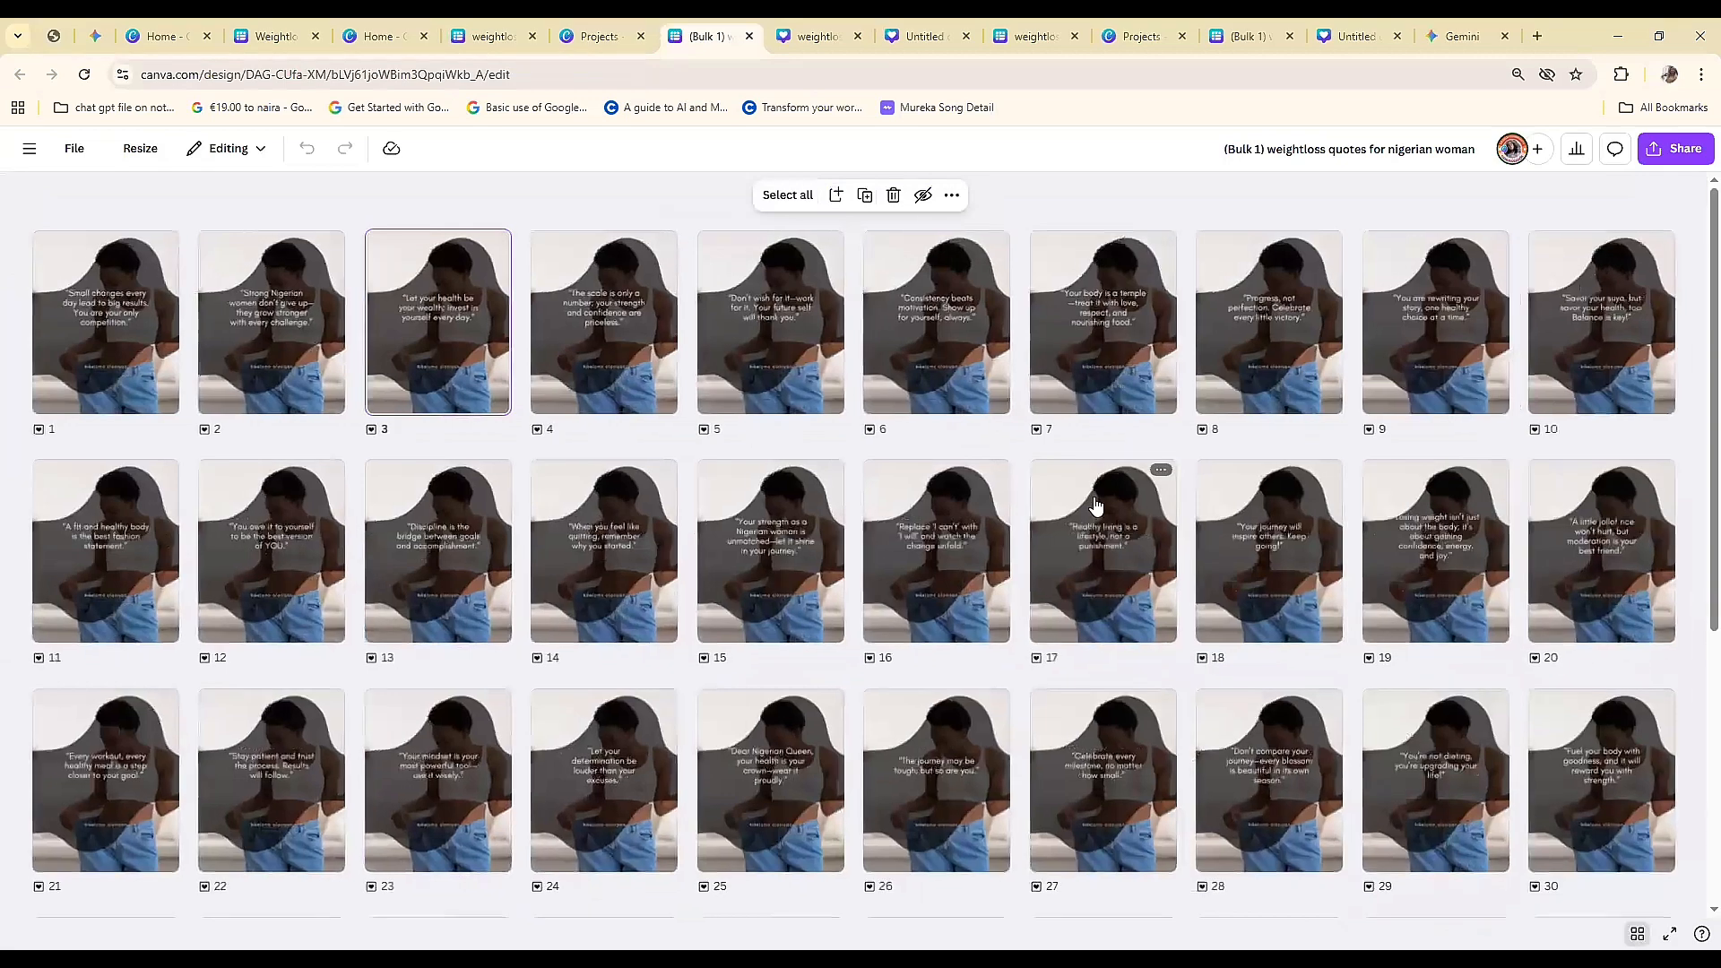
Review all 49 quote pages in the grid and select page 1.
scroll(923, 399, down, 2)
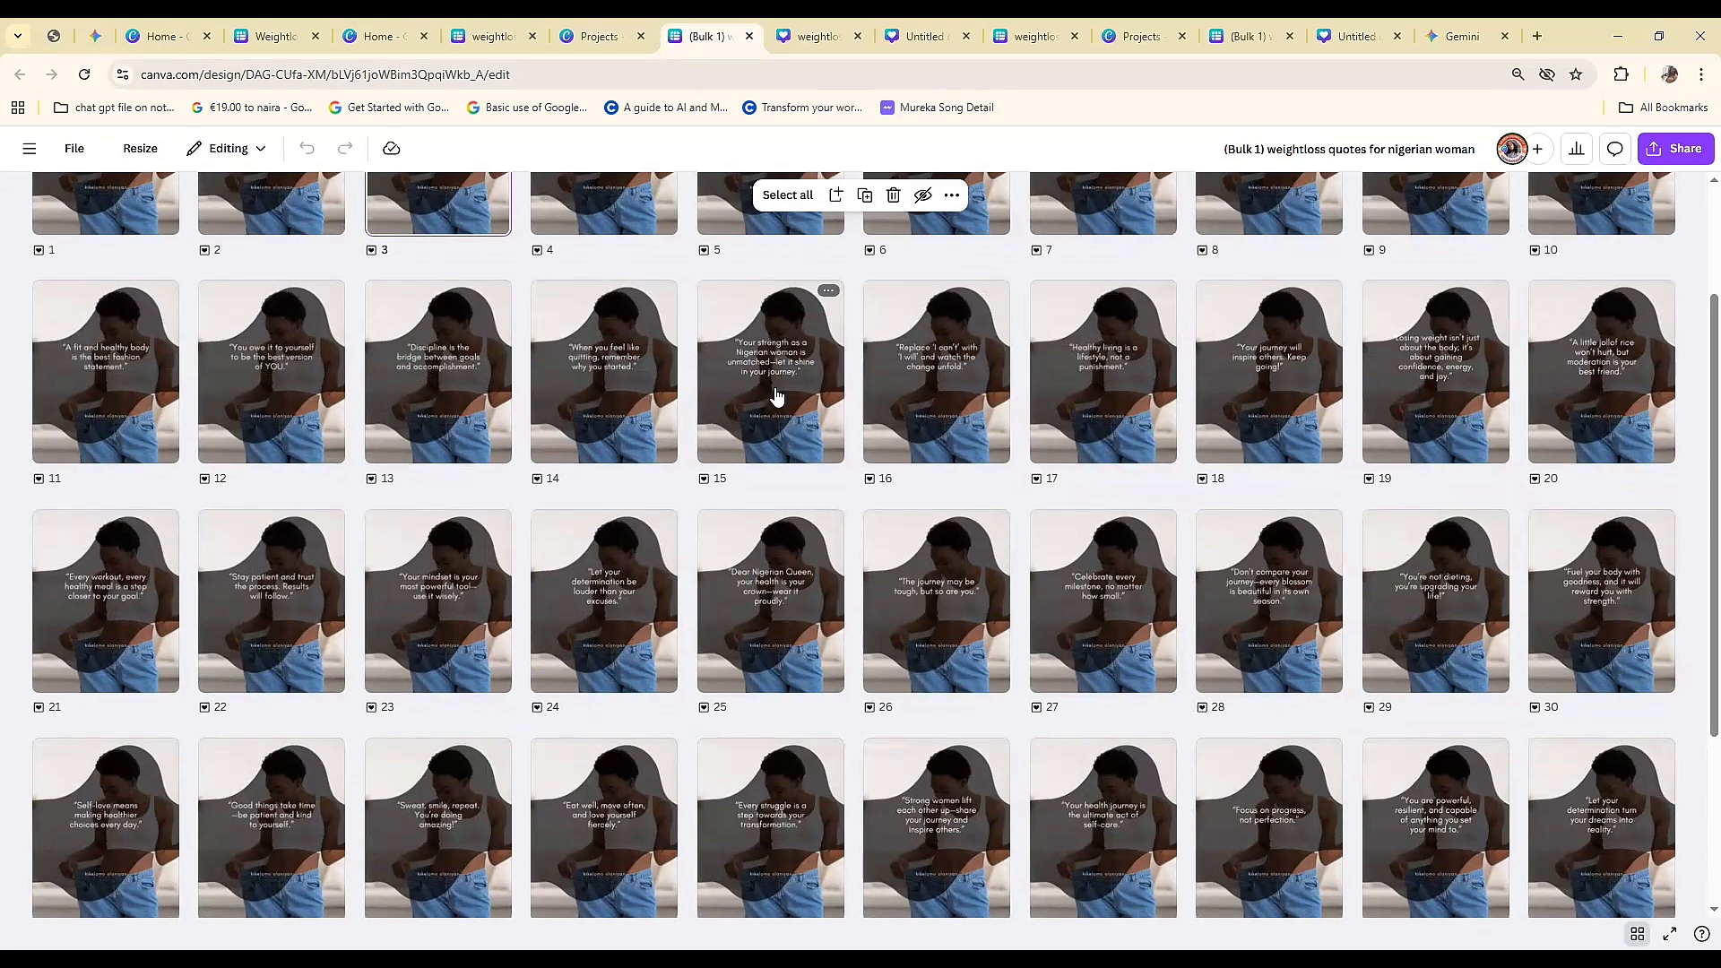
scroll(921, 567, down, 3)
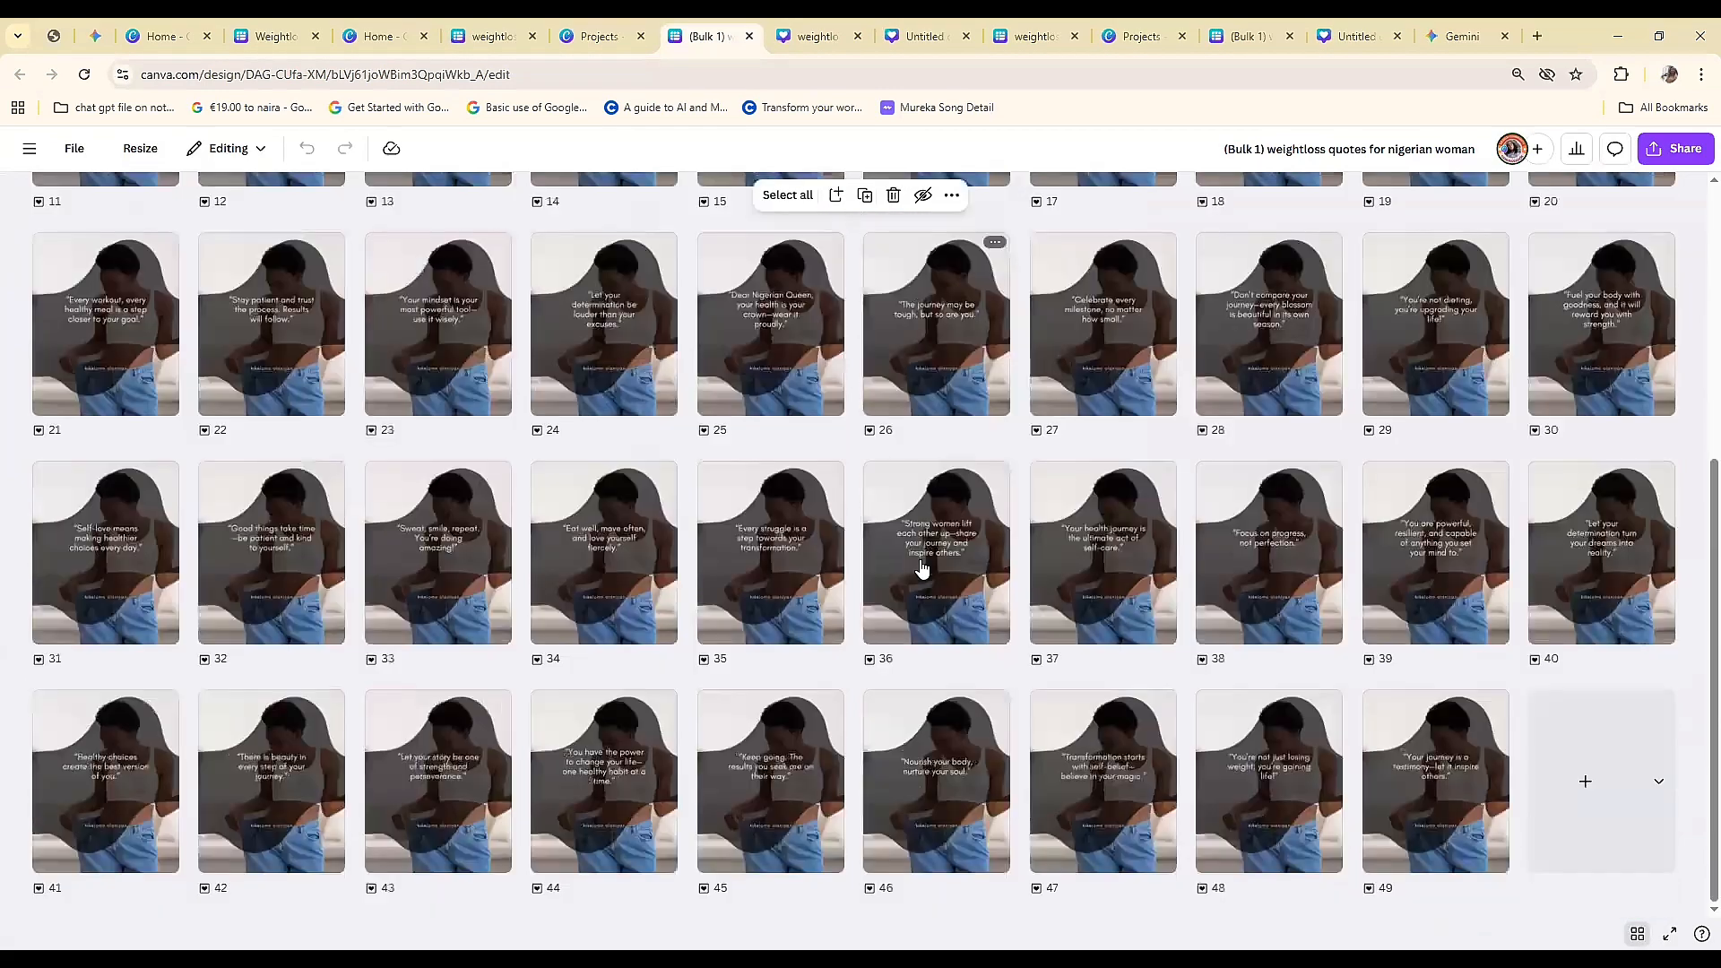
scroll(921, 567, up, 5)
scroll(920, 566, up, 2)
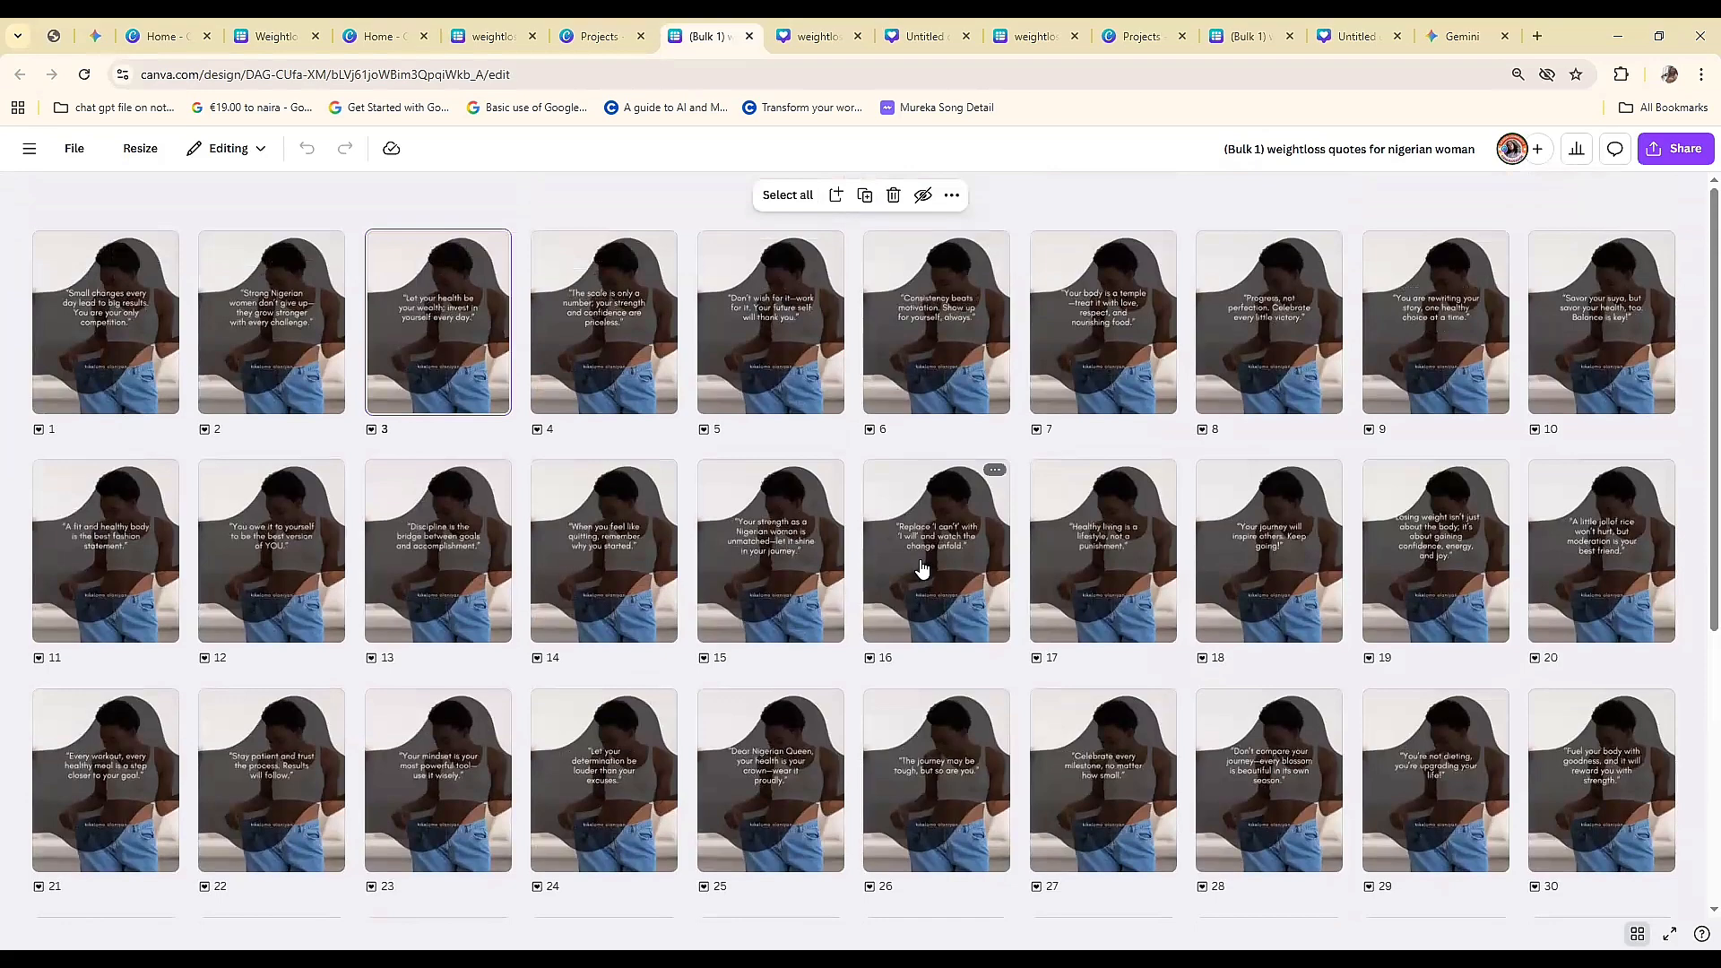
scroll(921, 567, down, 3)
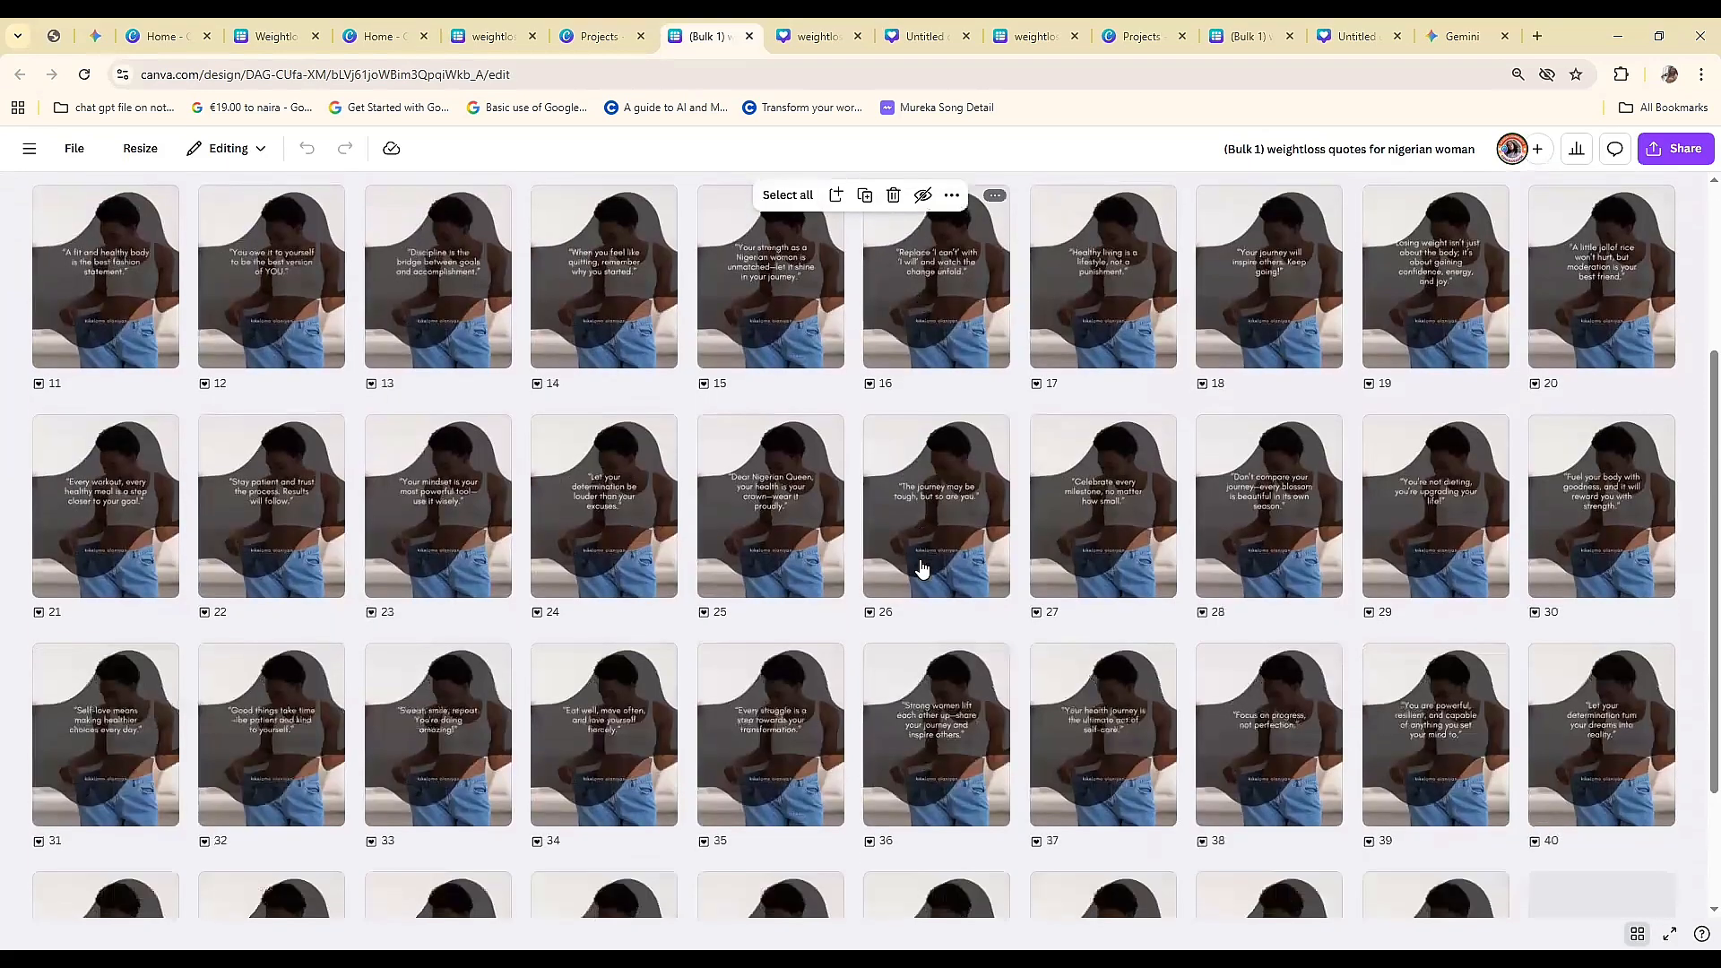
scroll(920, 567, down, 2)
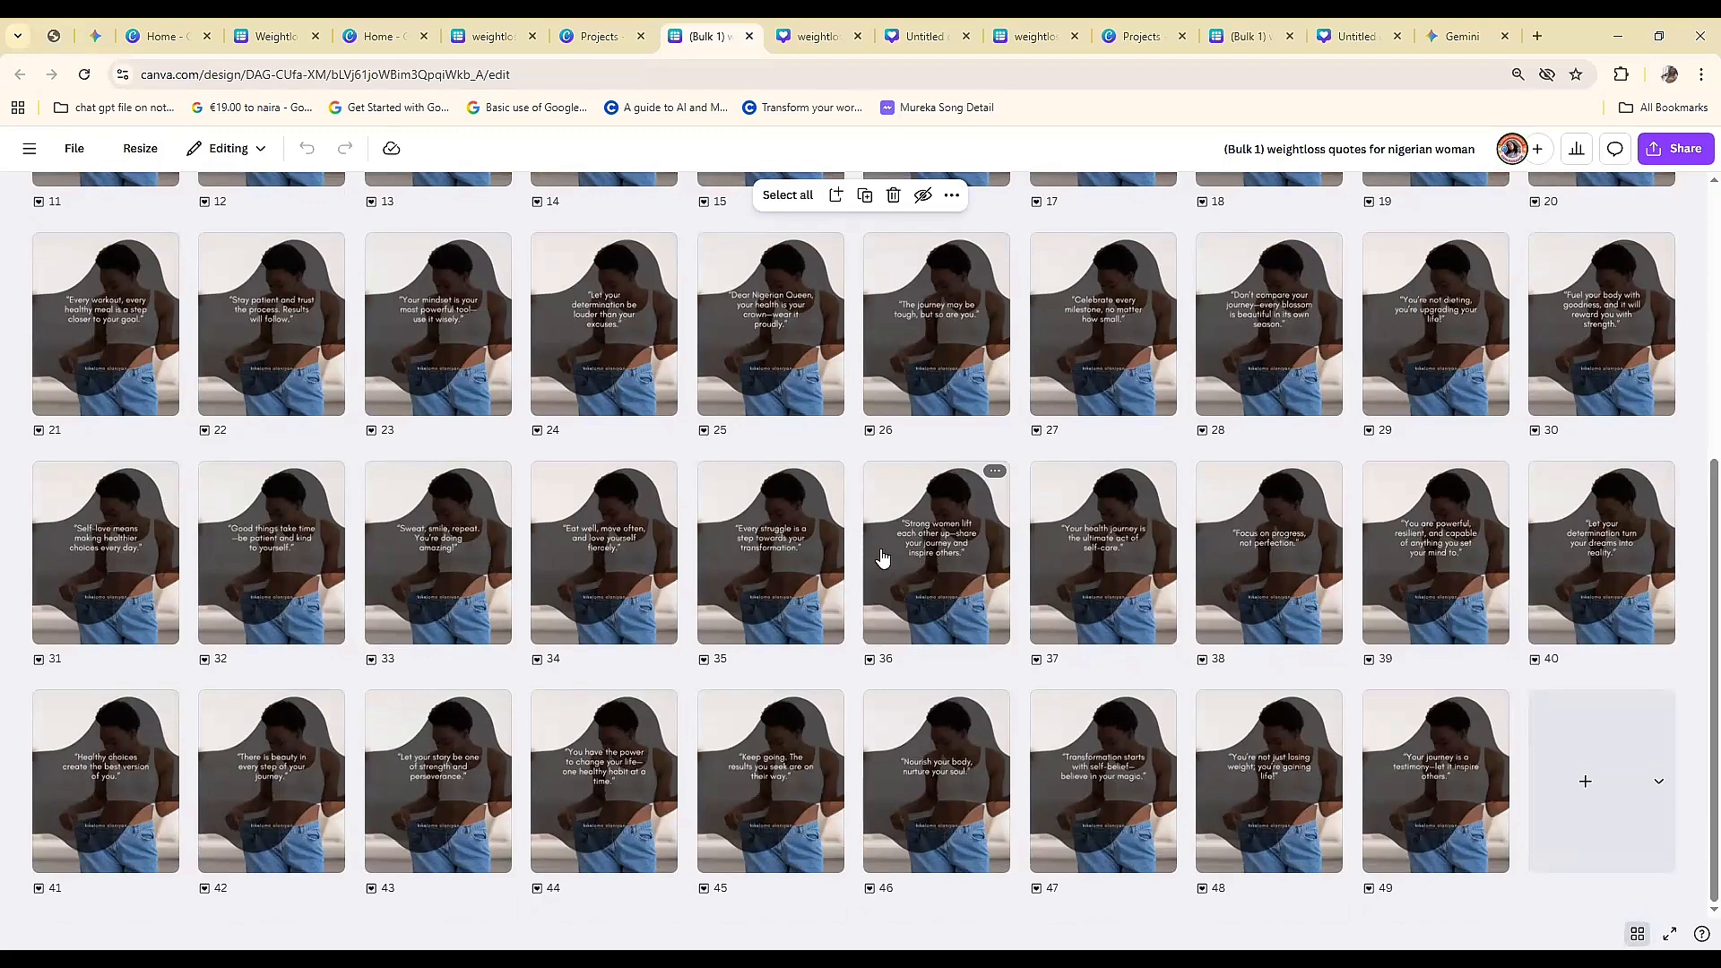
scroll(883, 561, up, 5)
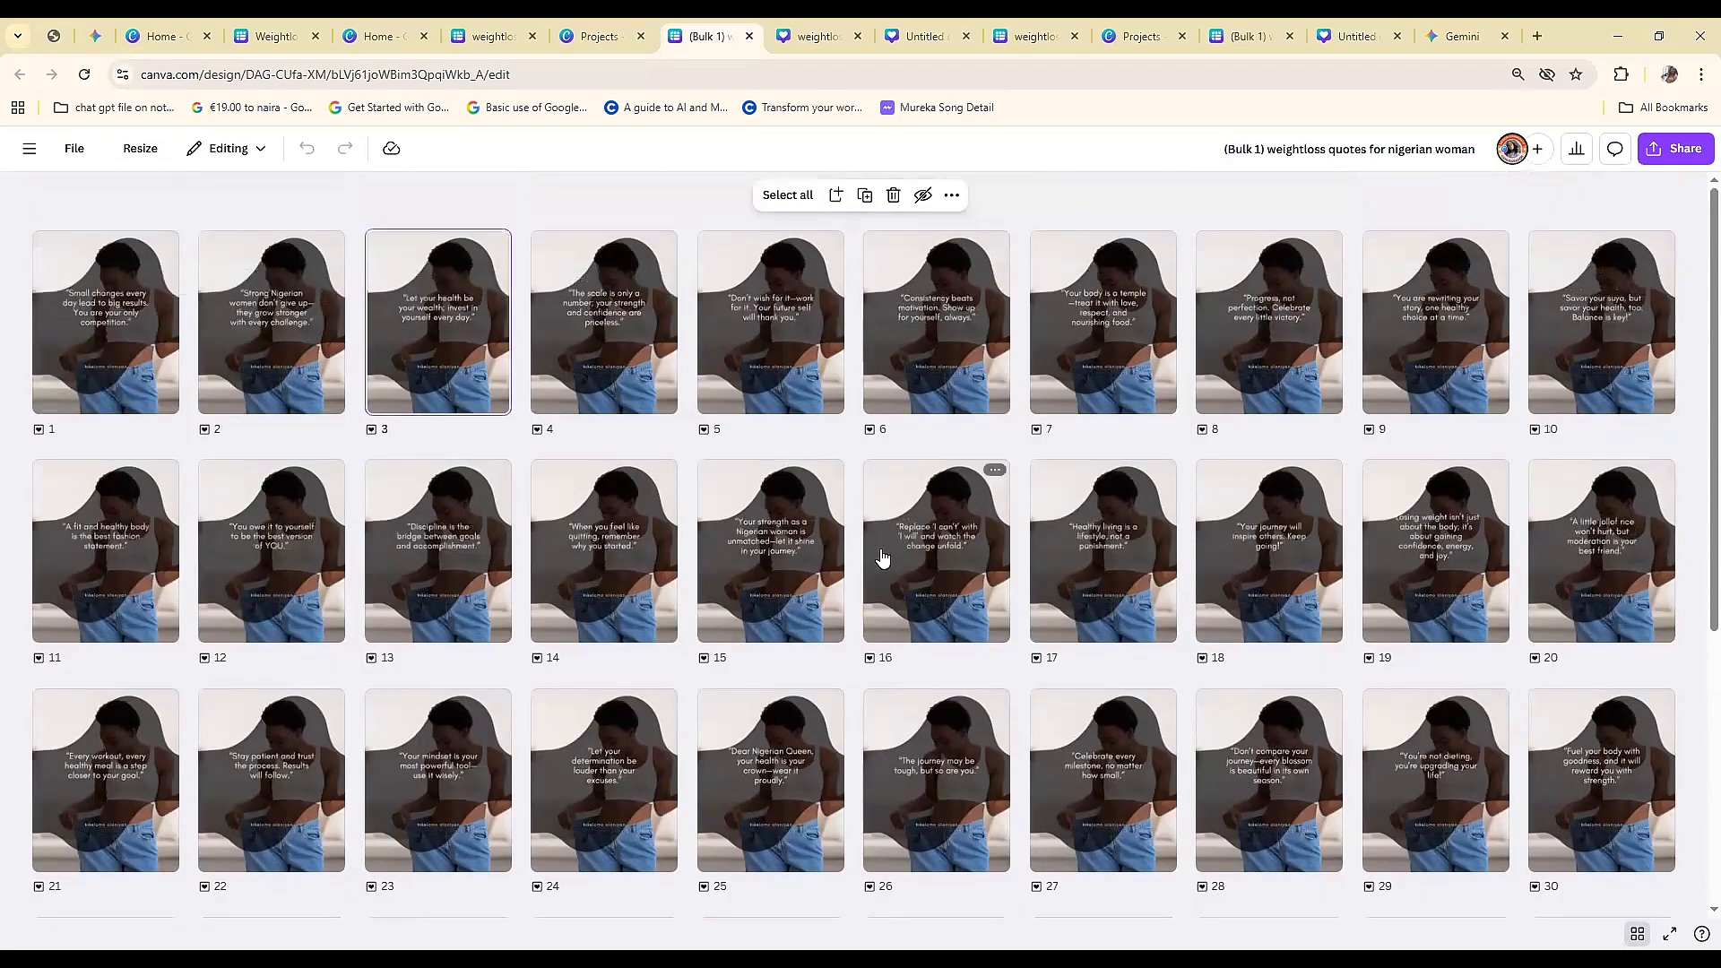
click(98, 345)
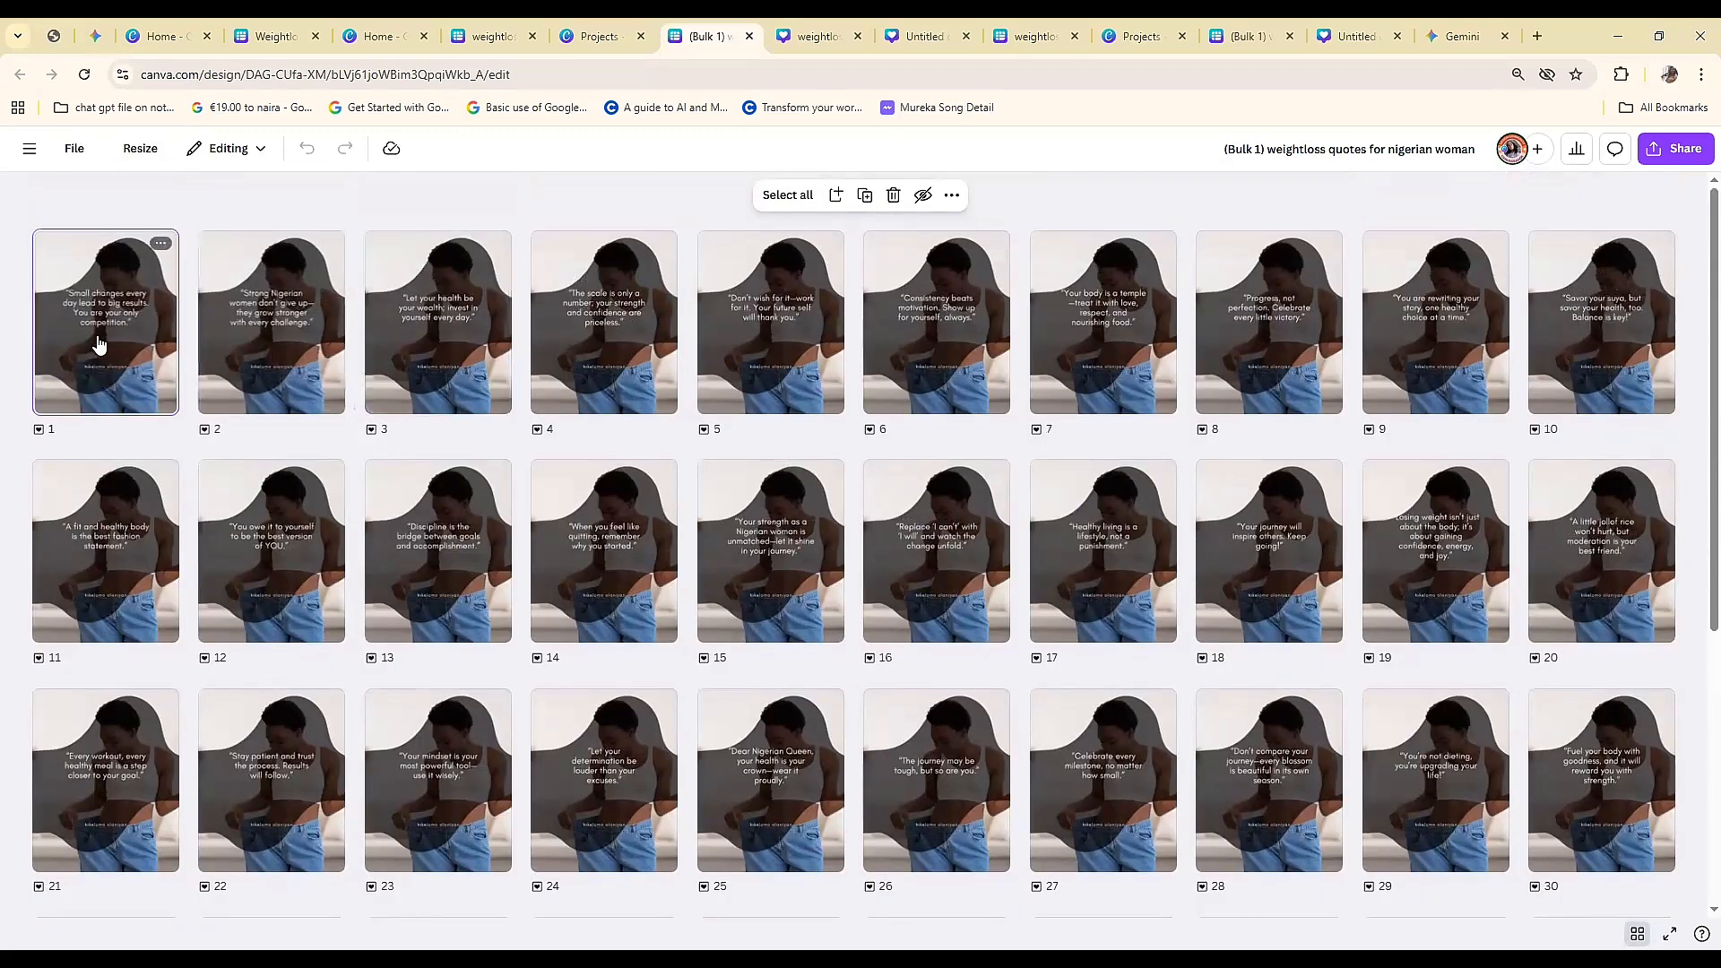